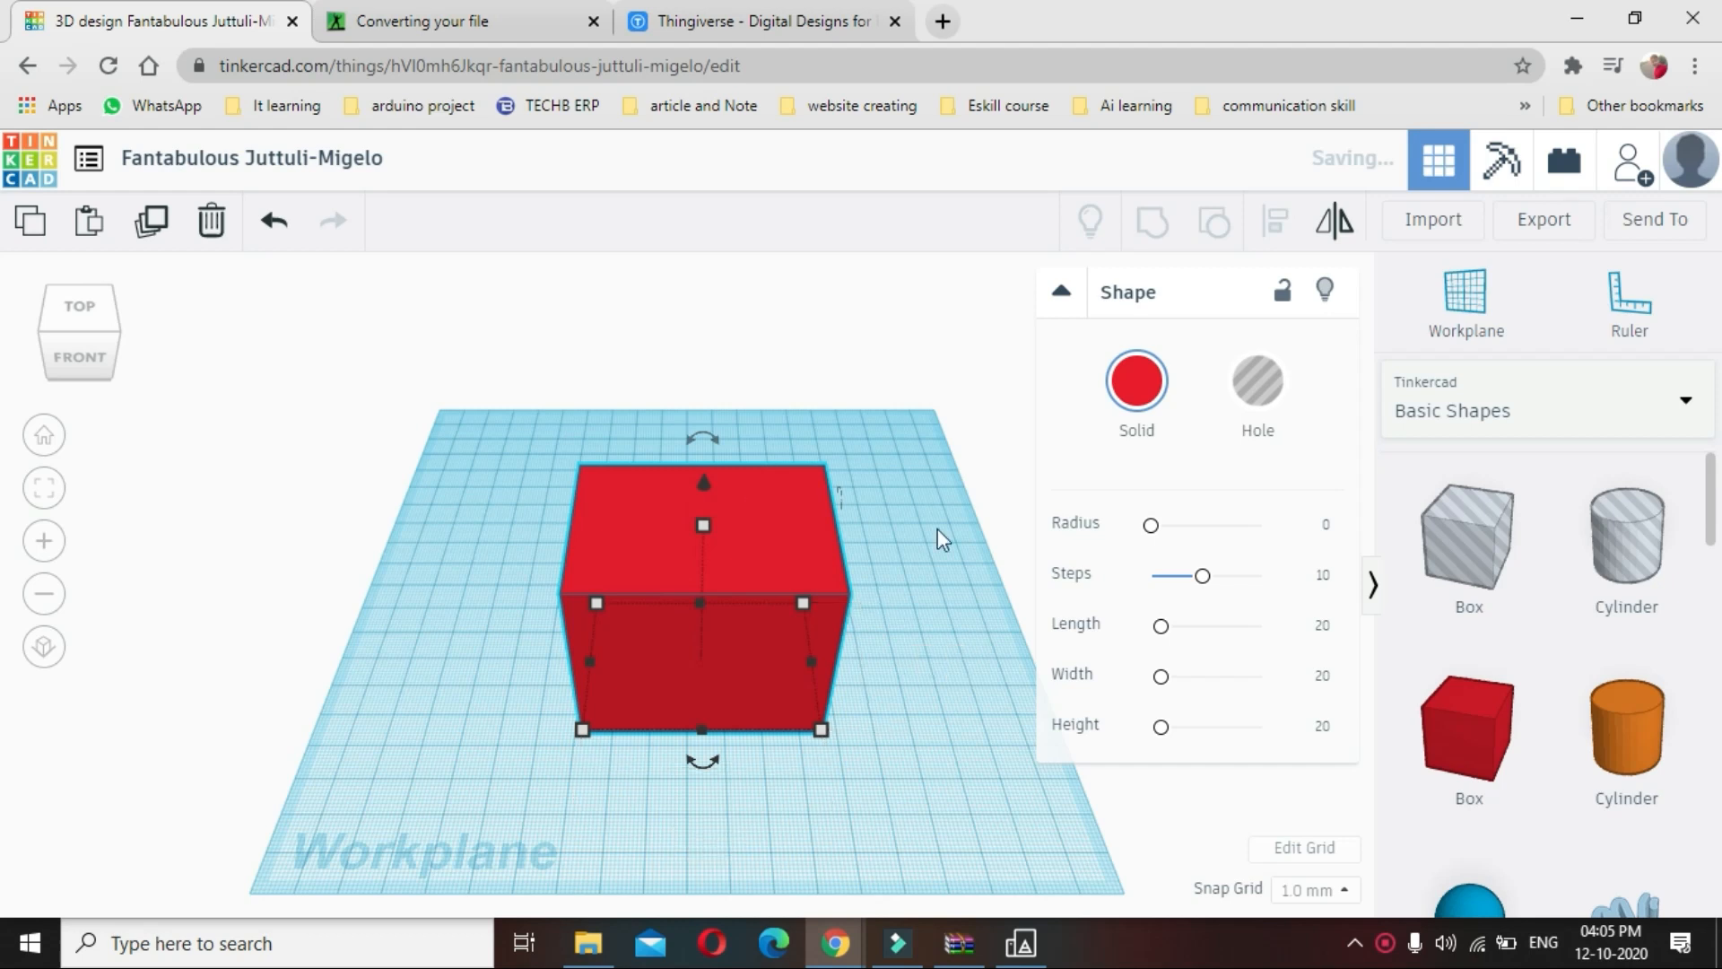
# Place a box hole 32 mm above the workplane and enlarge it over the red box's top, about 43 mm front to back
pyautogui.moveTo(1391, 572); pyautogui.dragTo(665, 531)
pyautogui.moveTo(692, 457); pyautogui.dragTo(696, 440)
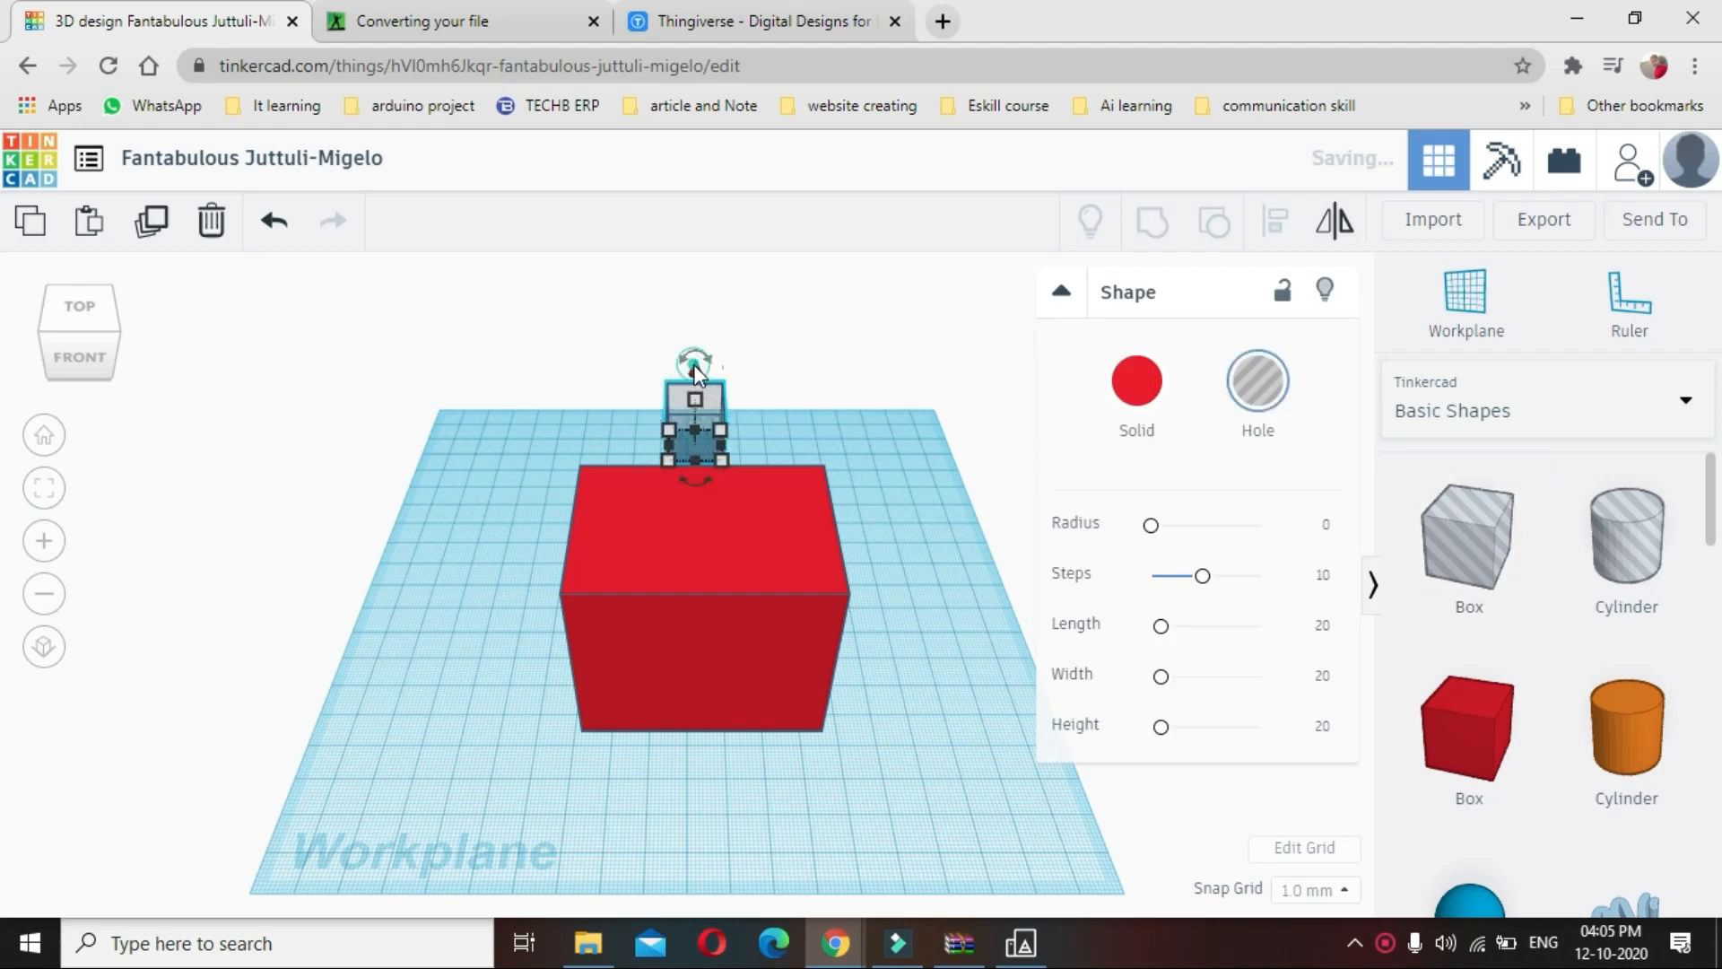
pyautogui.moveTo(692, 364); pyautogui.dragTo(695, 268)
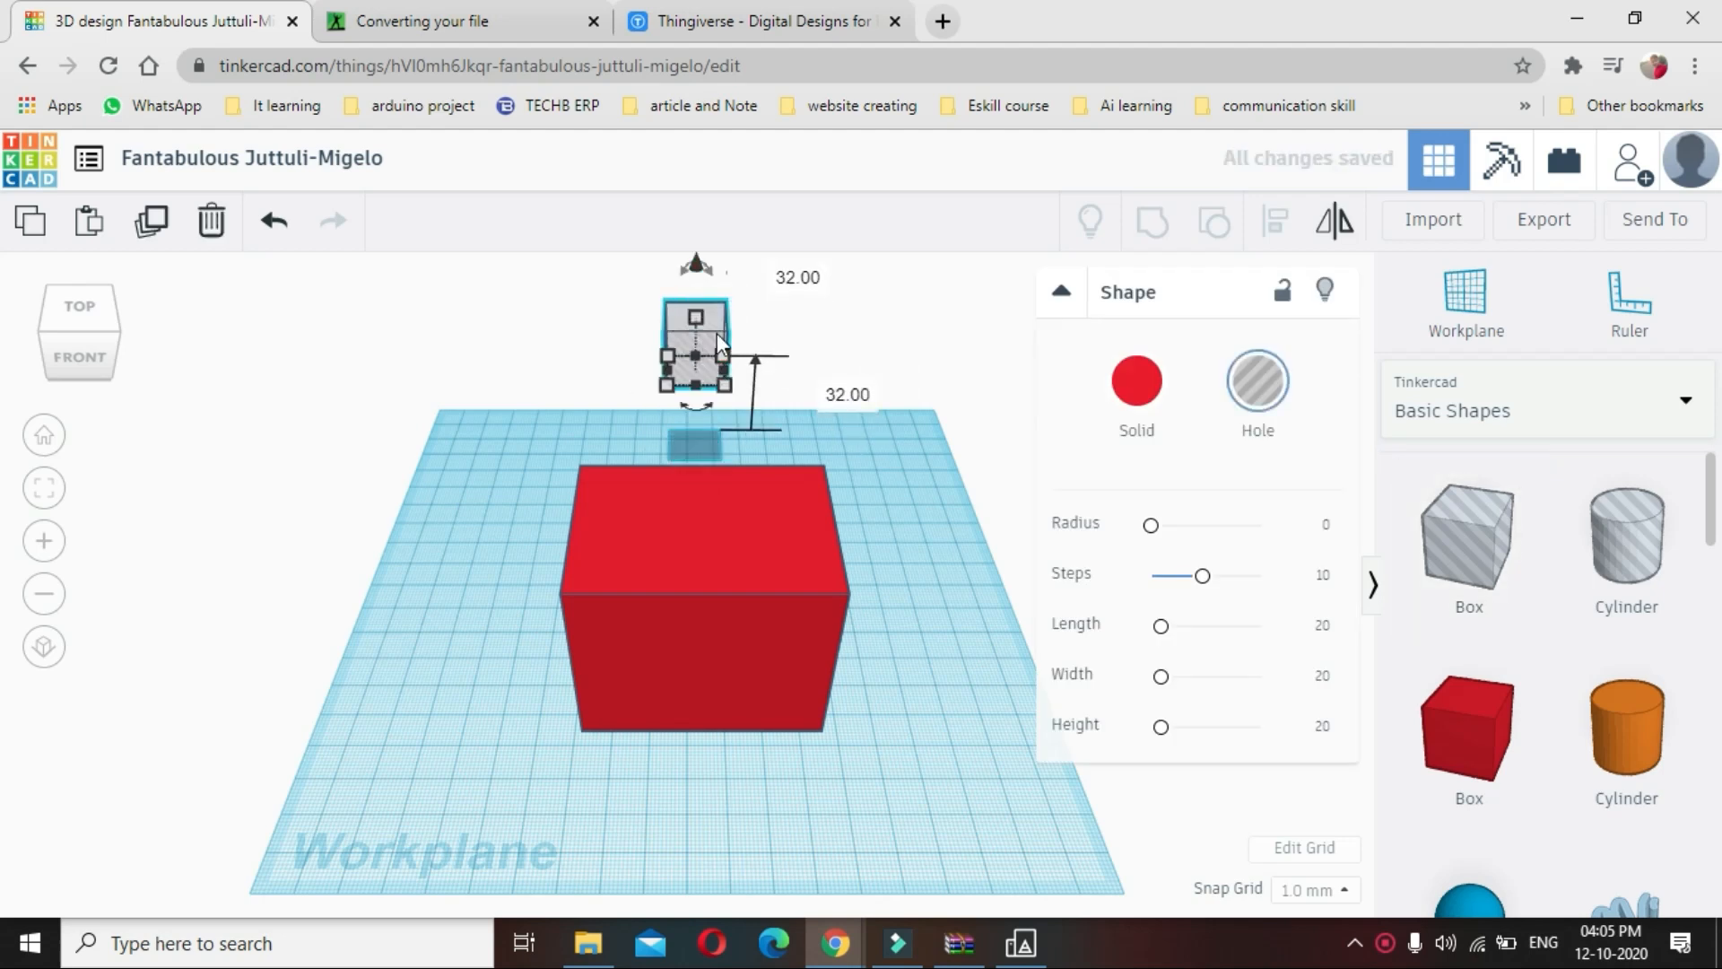
pyautogui.moveTo(718, 332); pyautogui.dragTo(693, 639)
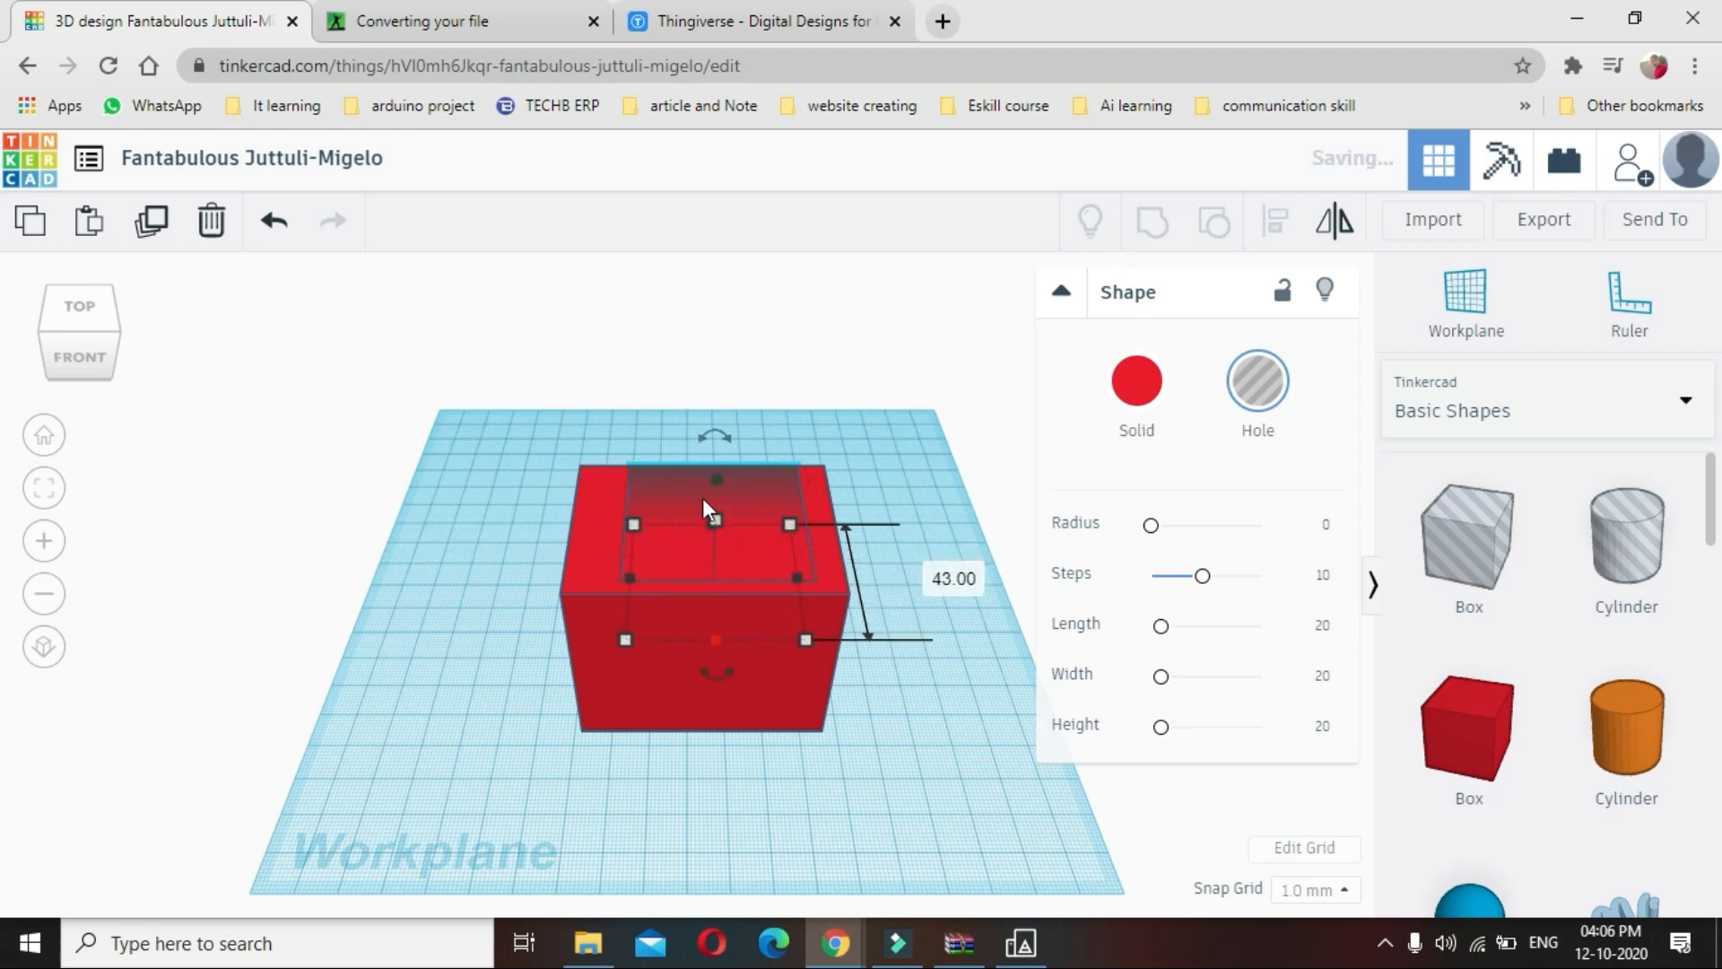
pyautogui.moveTo(614, 535); pyautogui.dragTo(601, 536)
# Select the red box and the box hole together, shift them forward, and raise both off the workplane
pyautogui.click(658, 721)
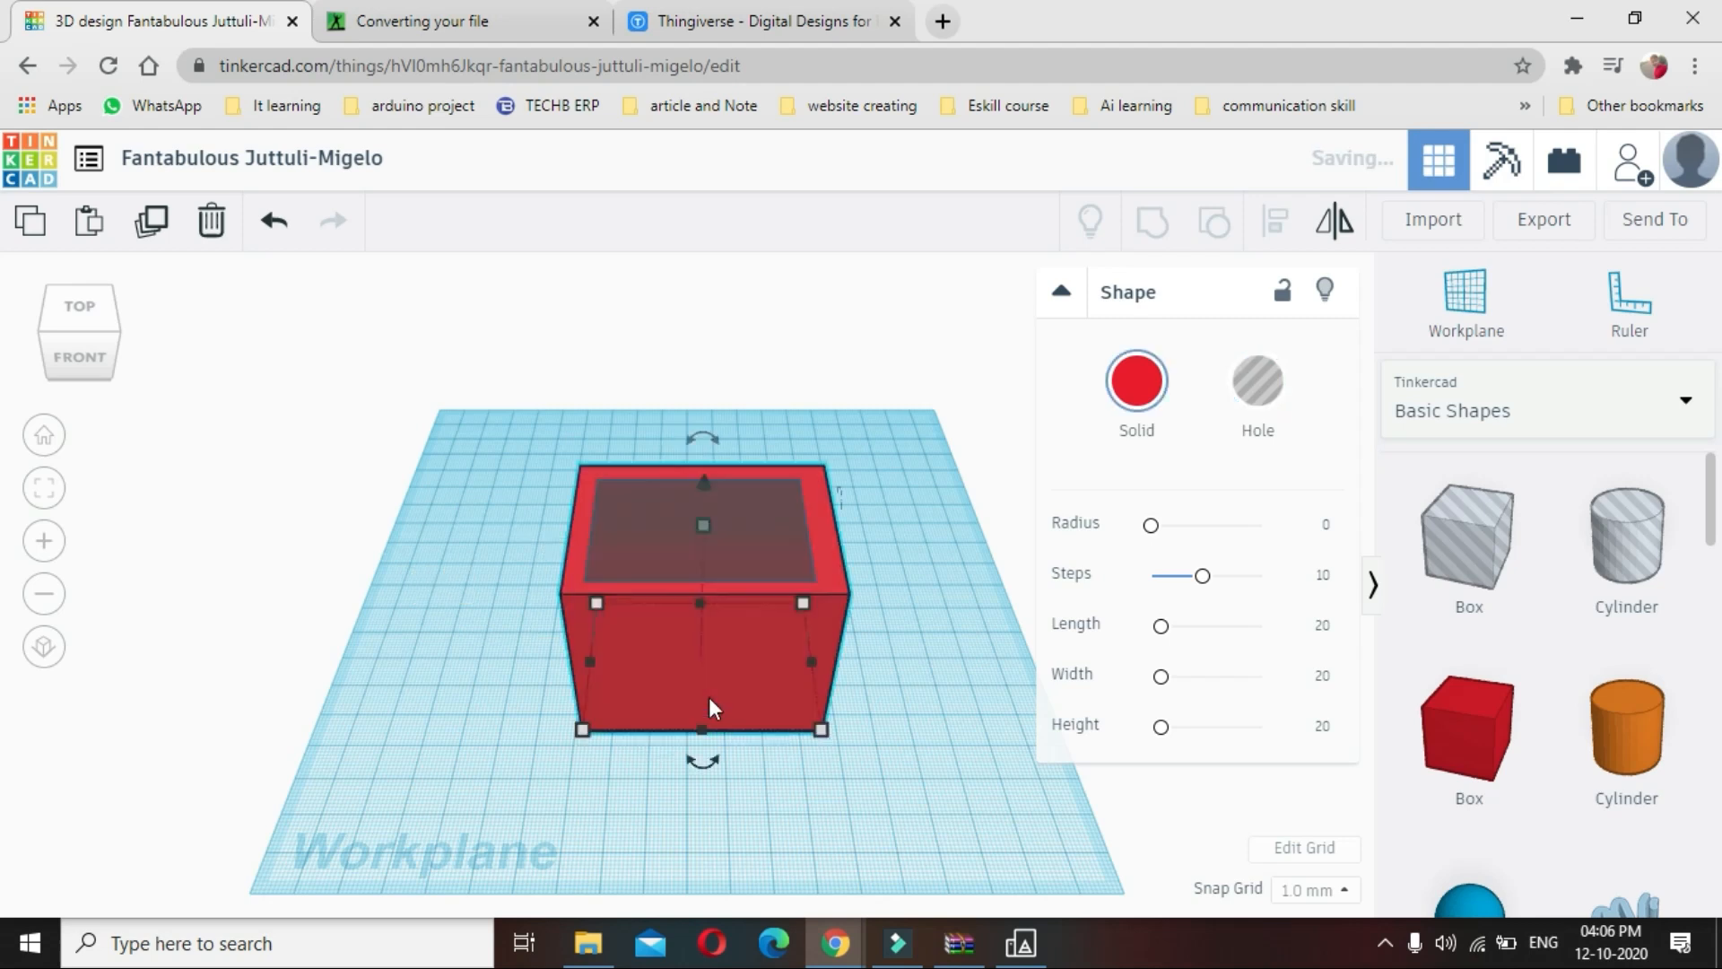
pyautogui.keyDown('shift'); pyautogui.click(730, 520); pyautogui.keyUp('shift')
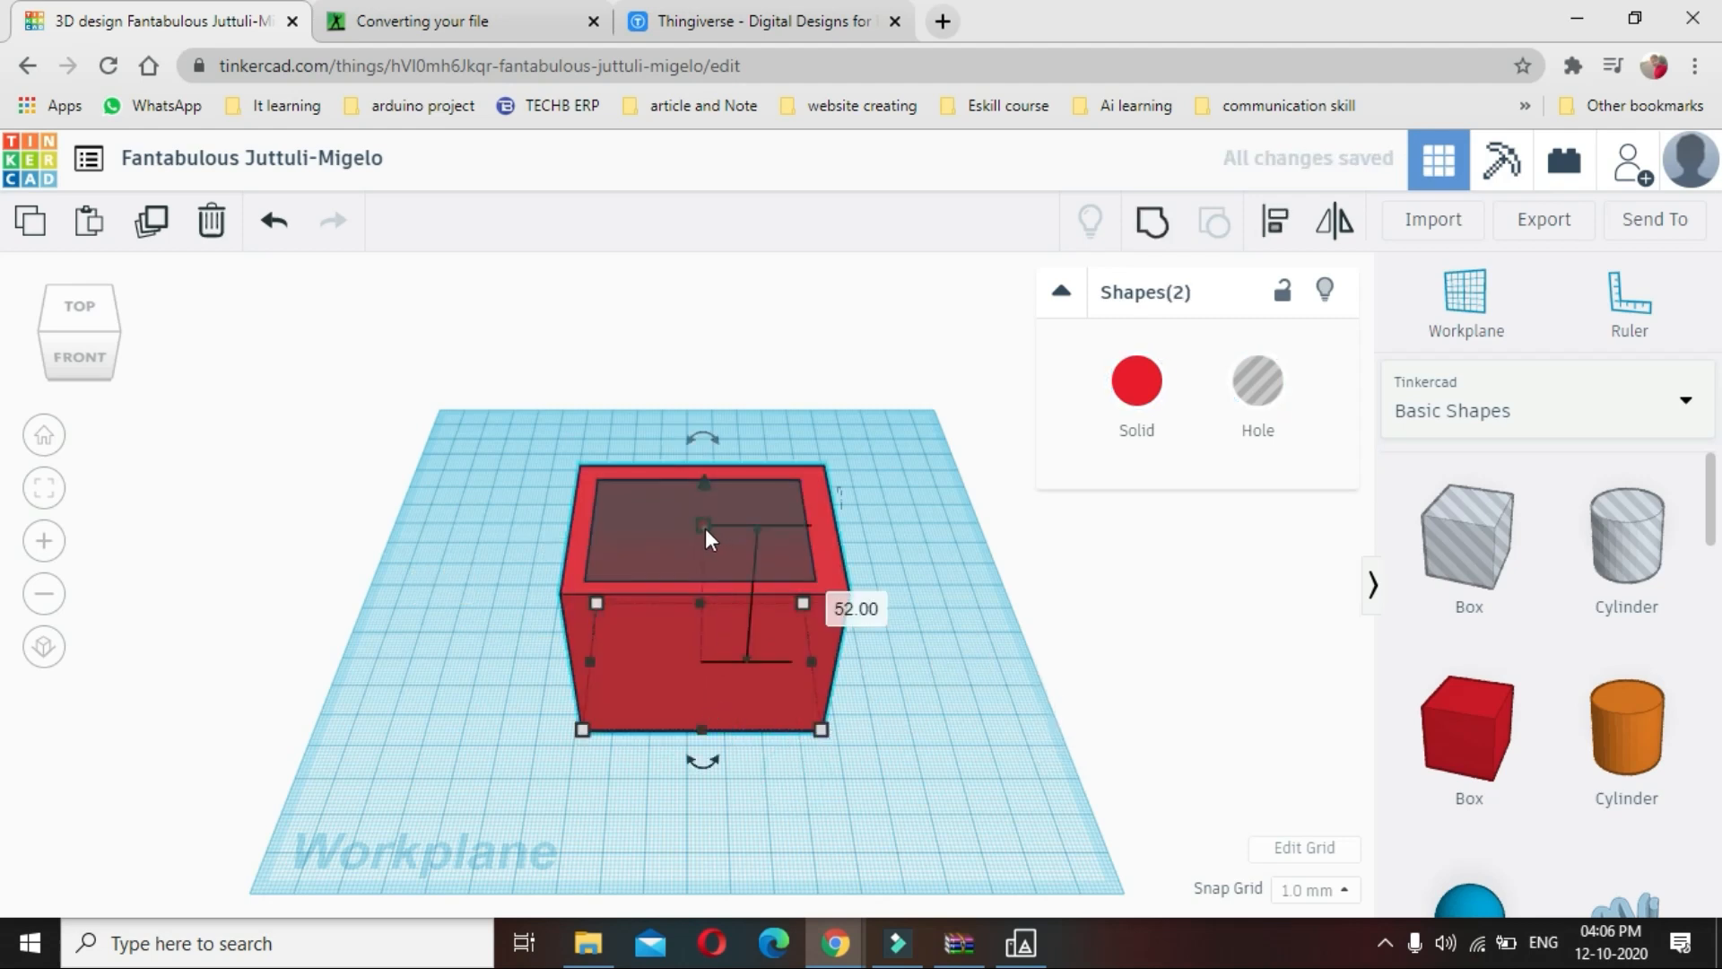
pyautogui.moveTo(749, 658); pyautogui.dragTo(735, 686)
pyautogui.click(709, 554)
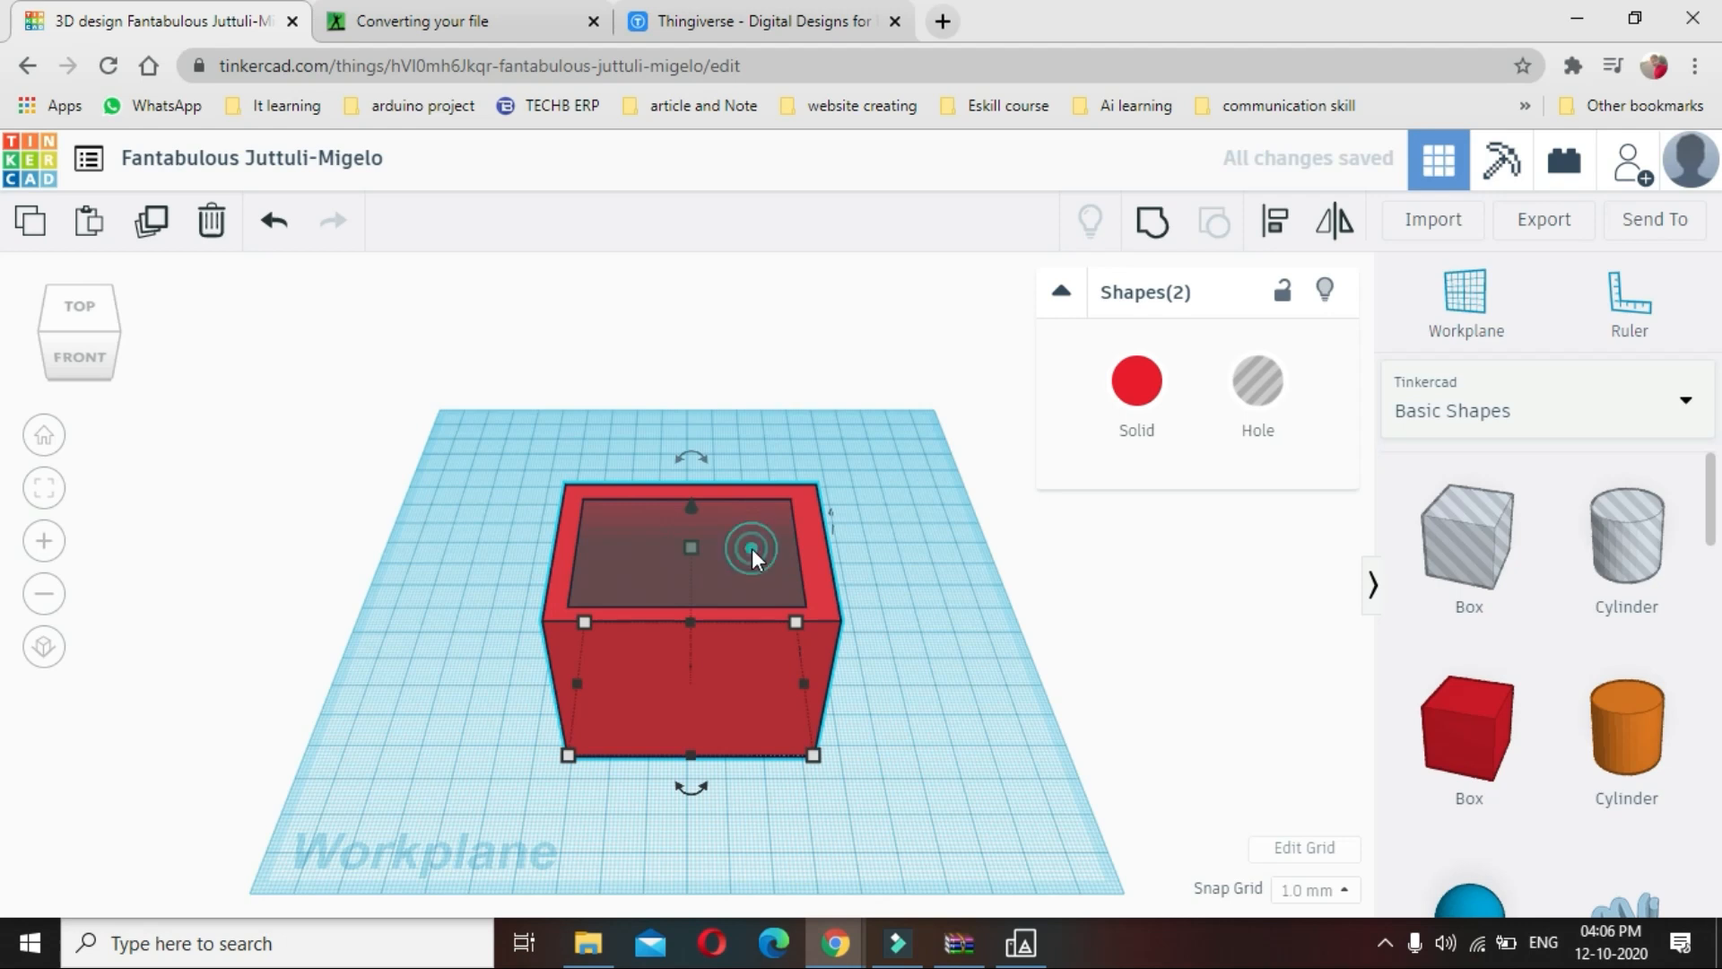
pyautogui.moveTo(692, 509); pyautogui.dragTo(684, 468)
pyautogui.click(778, 508)
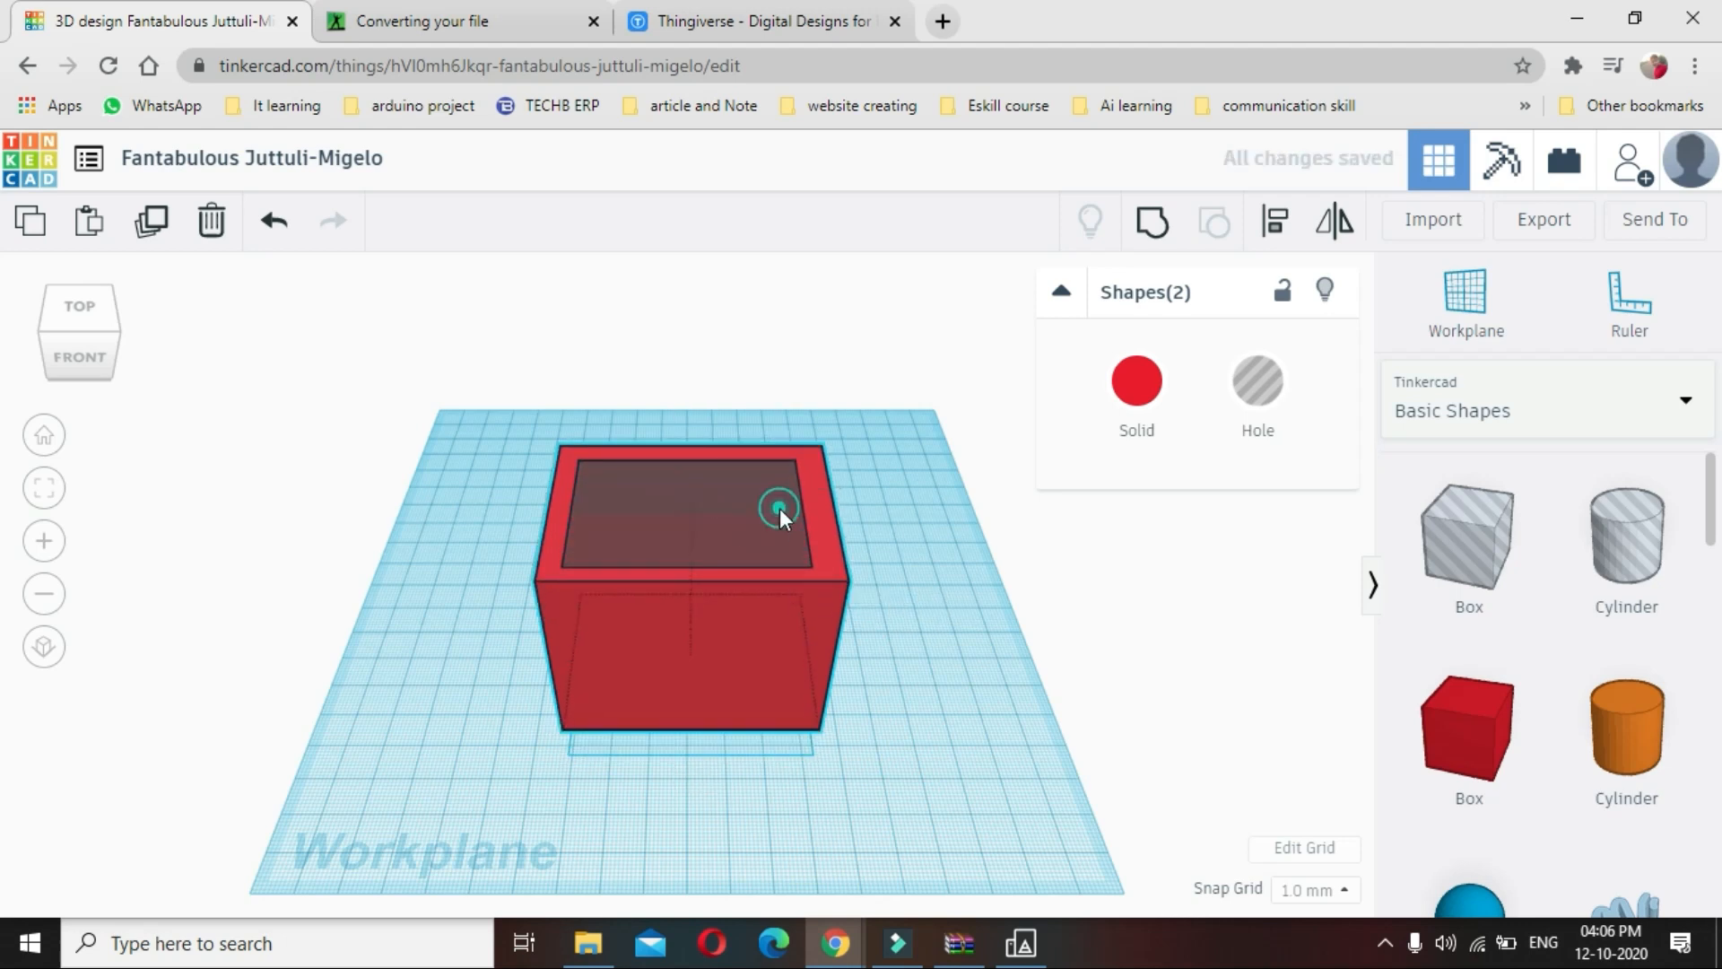
pyautogui.click(936, 505)
pyautogui.click(936, 603)
# Raise the box hole, then lower it 26 mm so its base sits 18 mm above the workplane
pyautogui.moveTo(830, 702); pyautogui.dragTo(581, 469, button='right')
pyautogui.click(556, 402)
pyautogui.moveTo(536, 386); pyautogui.dragTo(531, 261)
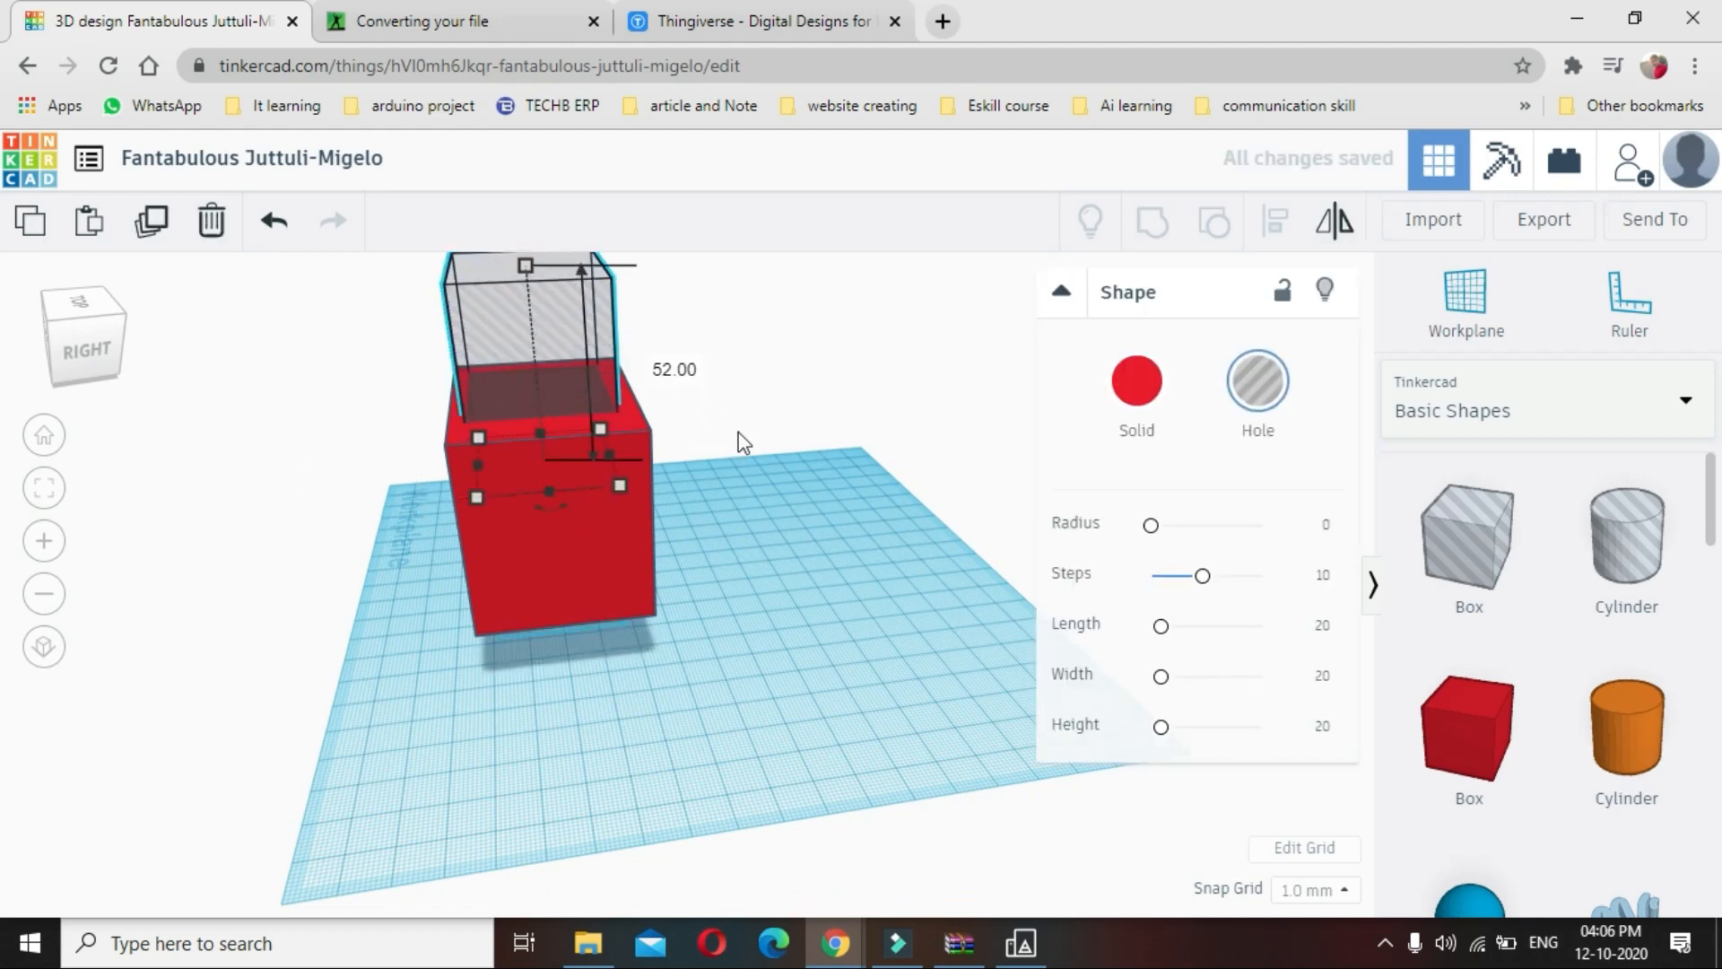
pyautogui.scroll(-5, 738, 426)
pyautogui.moveTo(605, 371); pyautogui.dragTo(633, 418)
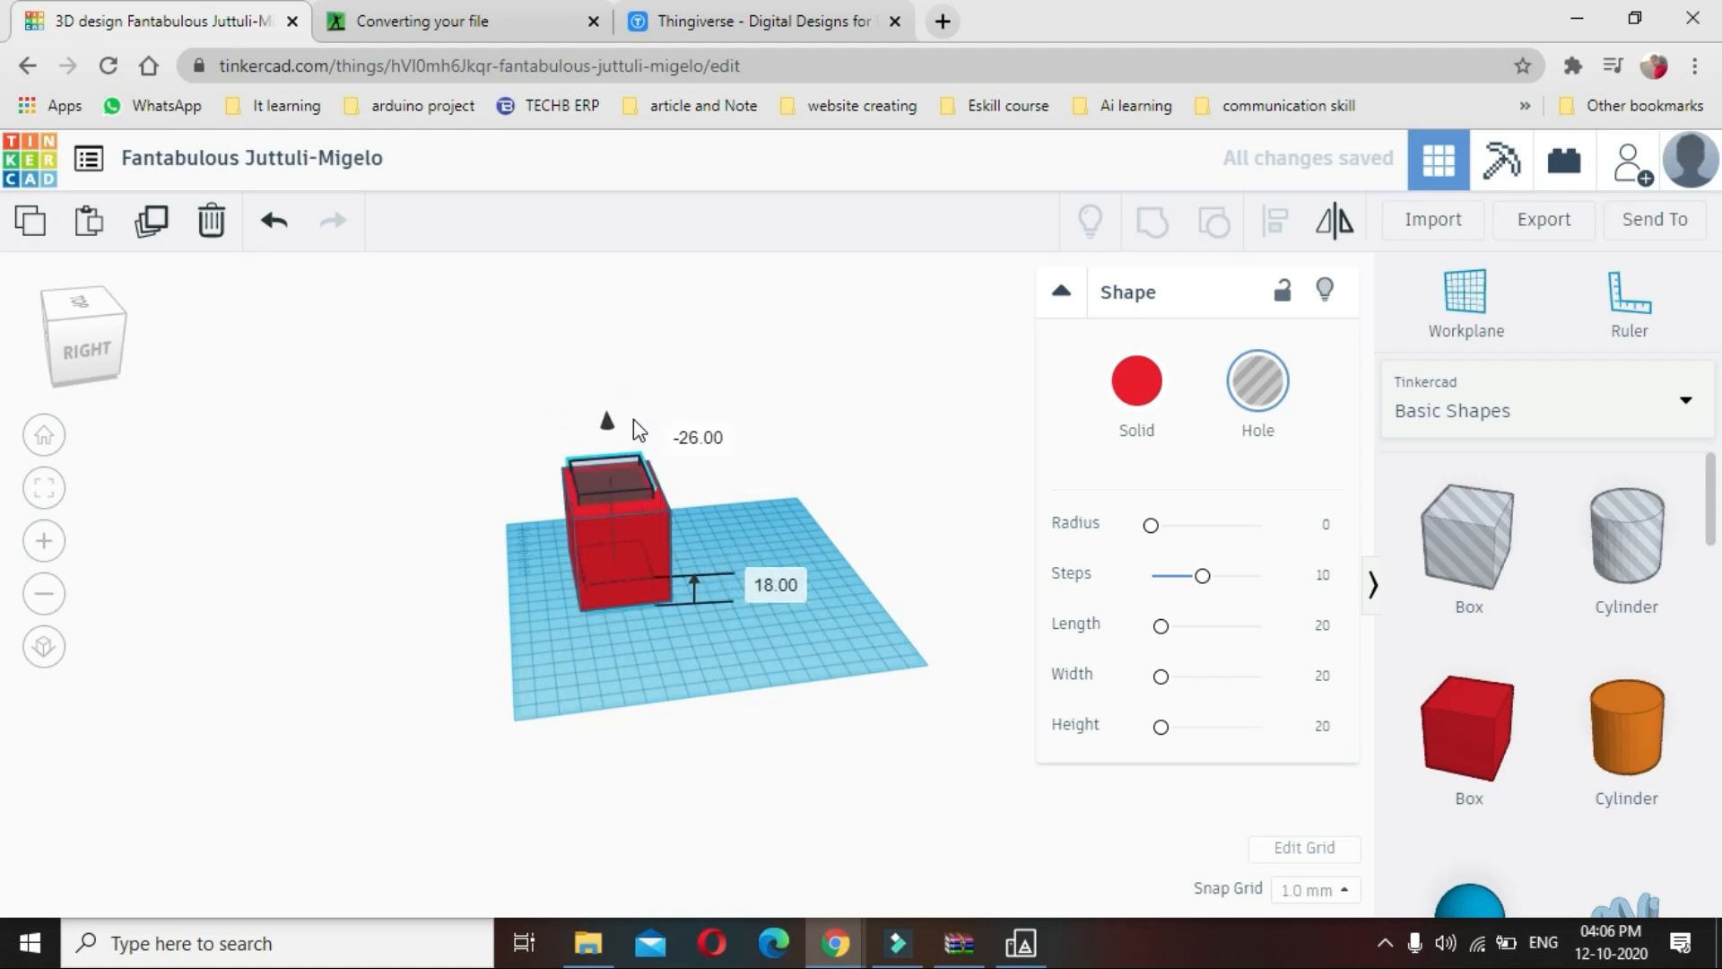
pyautogui.click(681, 671)
pyautogui.scroll(3, 680, 685)
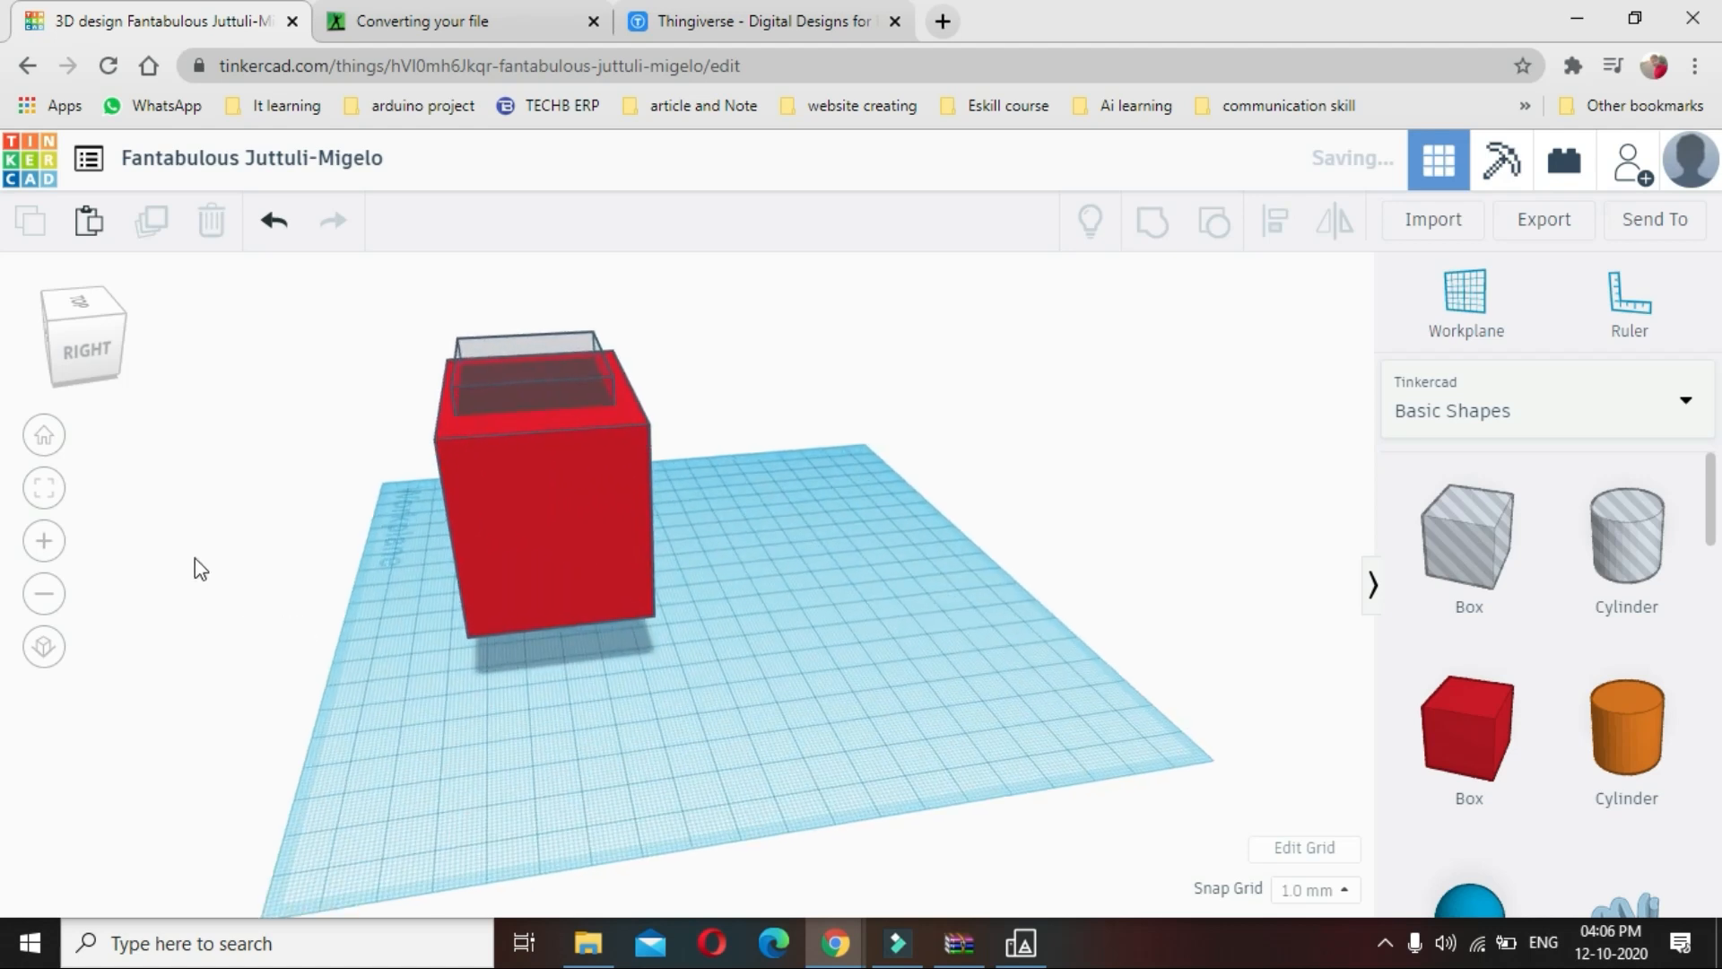
# Align the box hole to the center of the red box's width, then shift it 6 mm toward the box's left side
pyautogui.click(45, 437)
pyautogui.moveTo(809, 741); pyautogui.dragTo(662, 543)
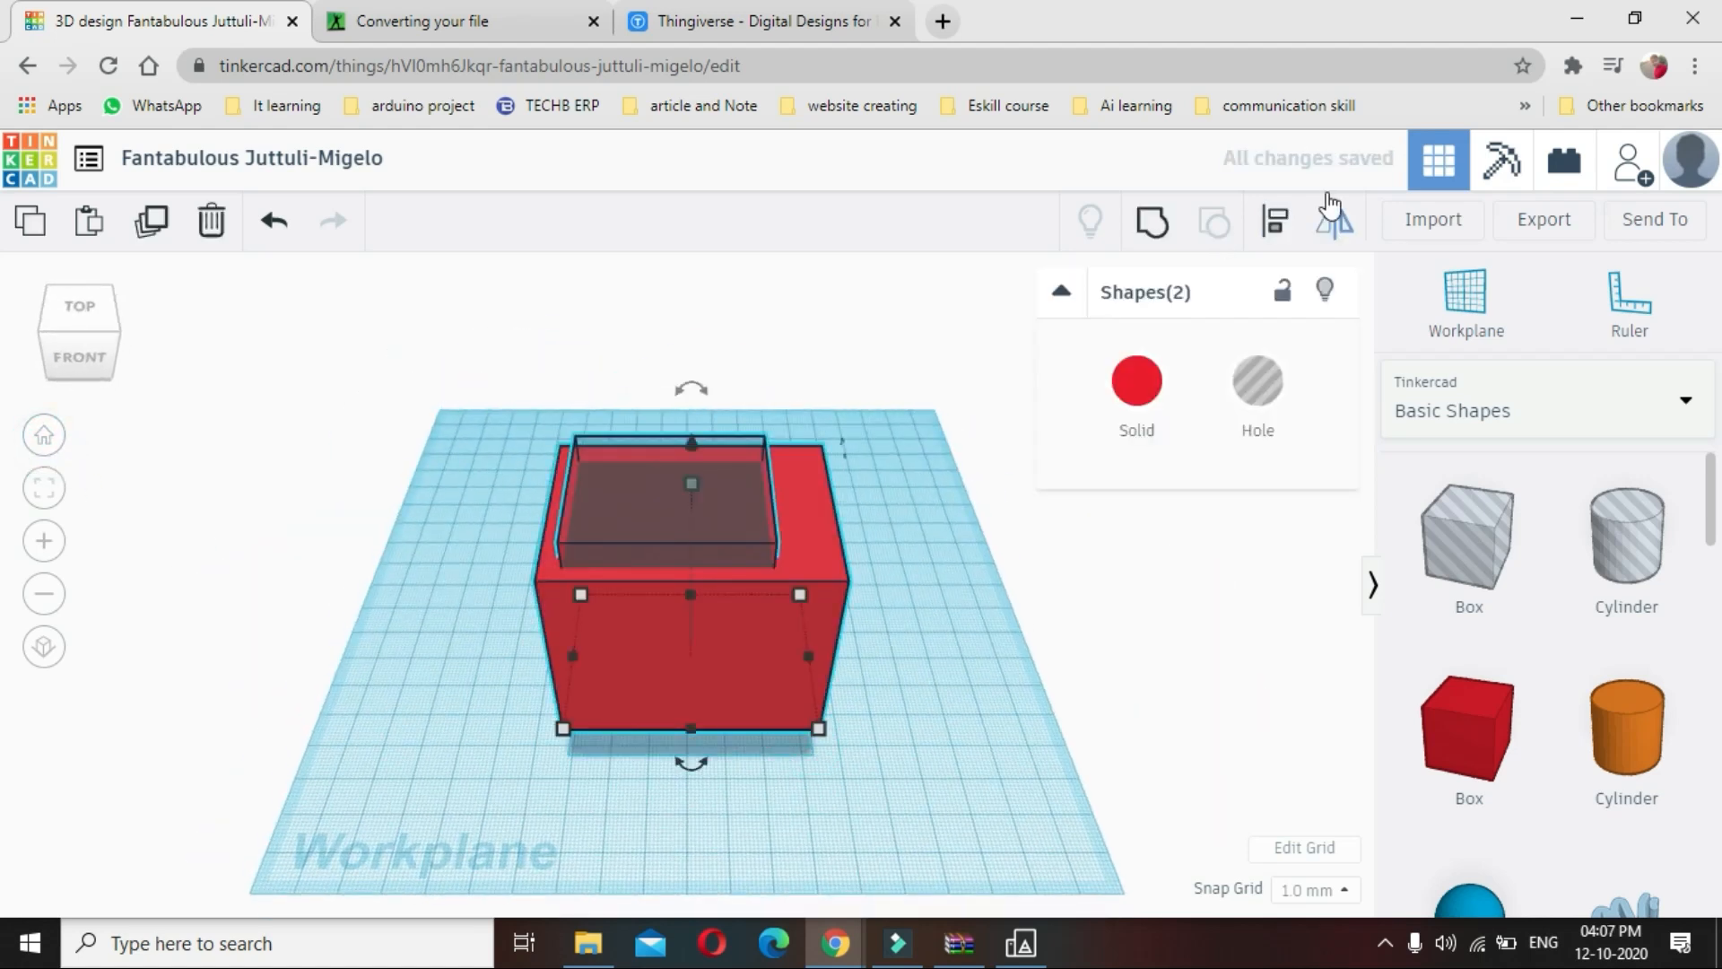
pyautogui.click(1276, 222)
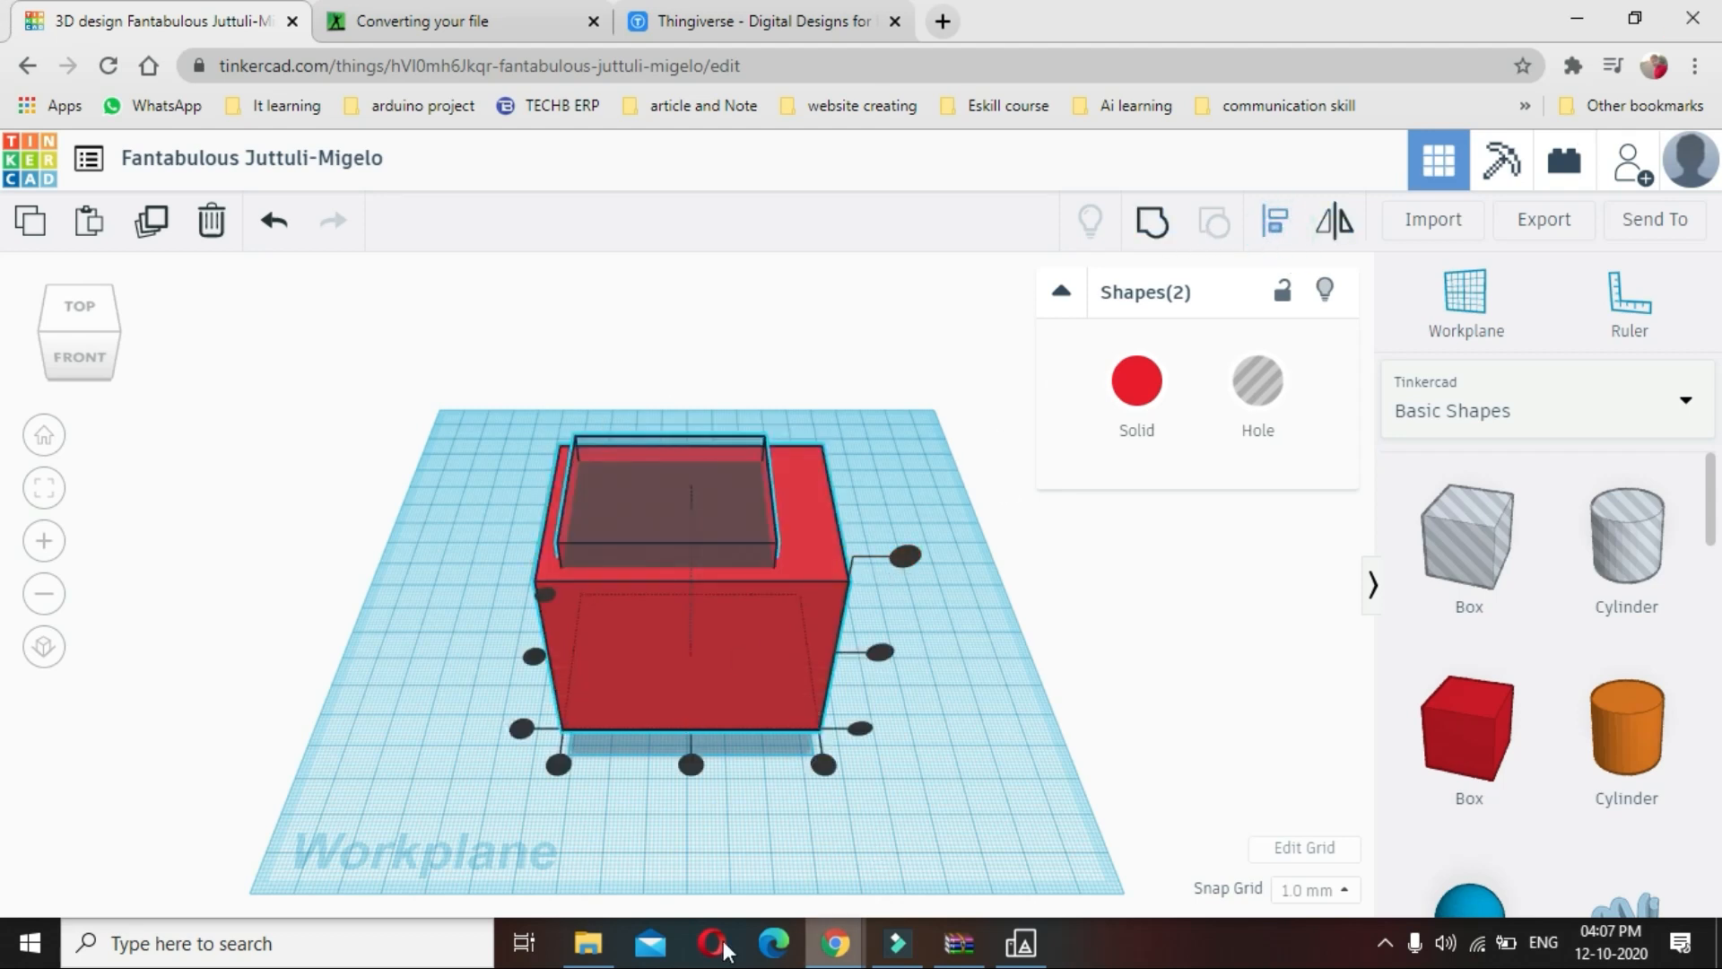
pyautogui.click(682, 762)
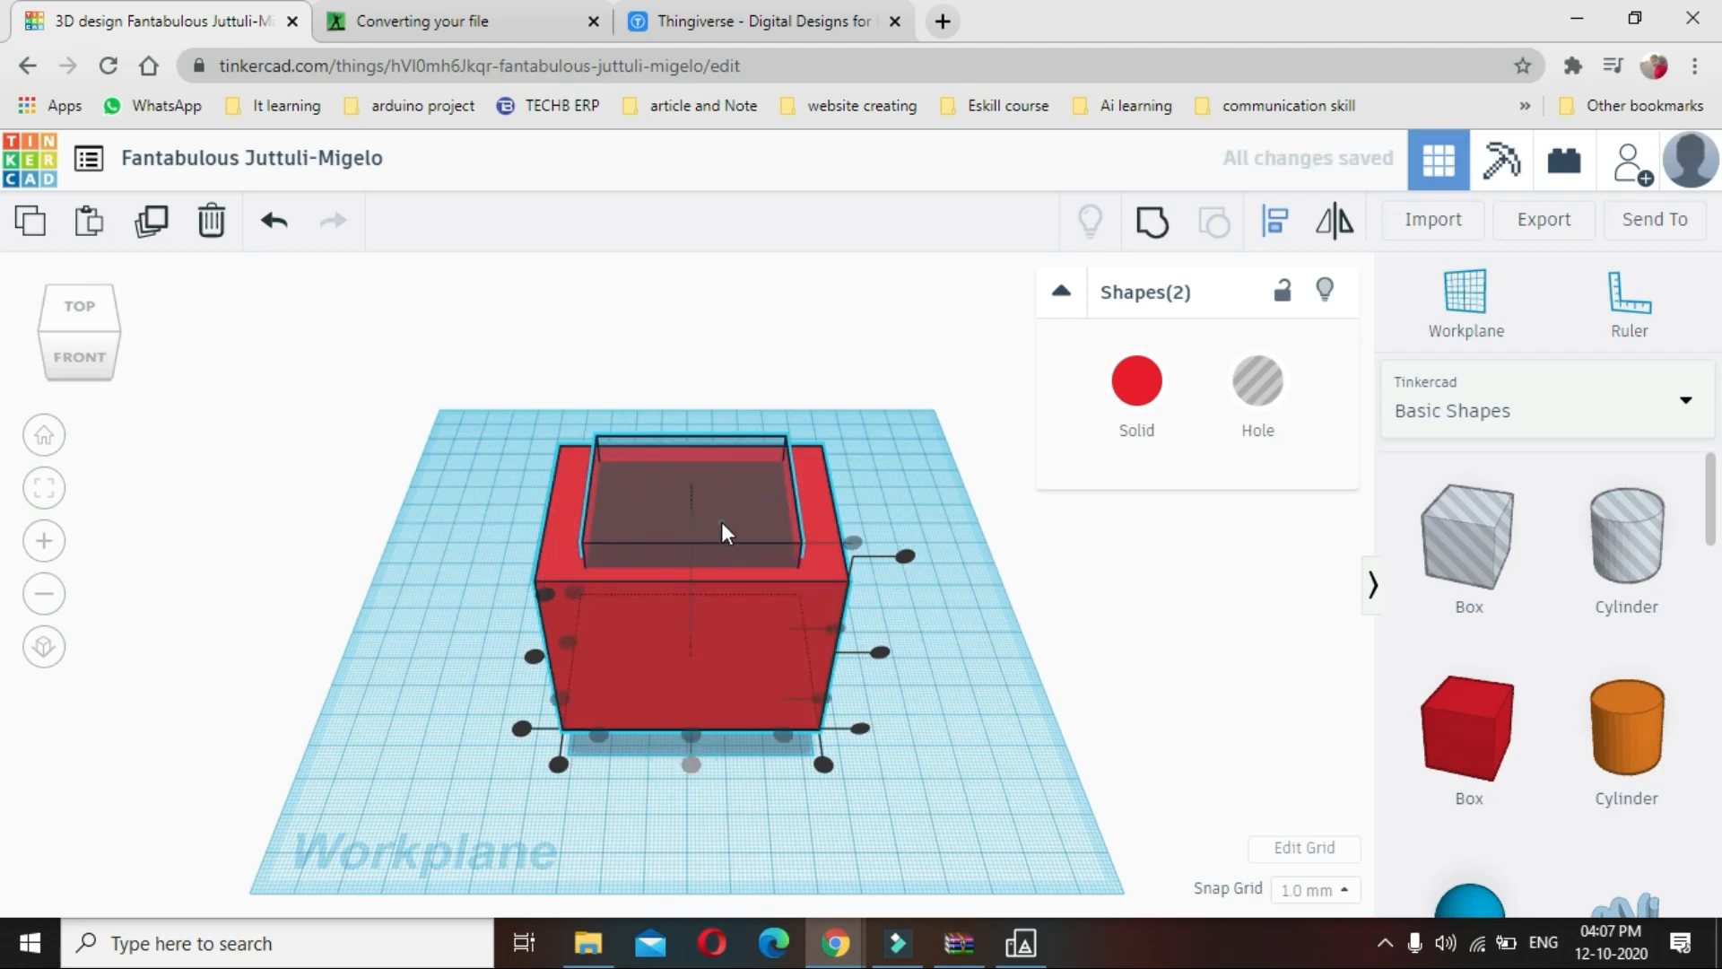
pyautogui.press('Escape')
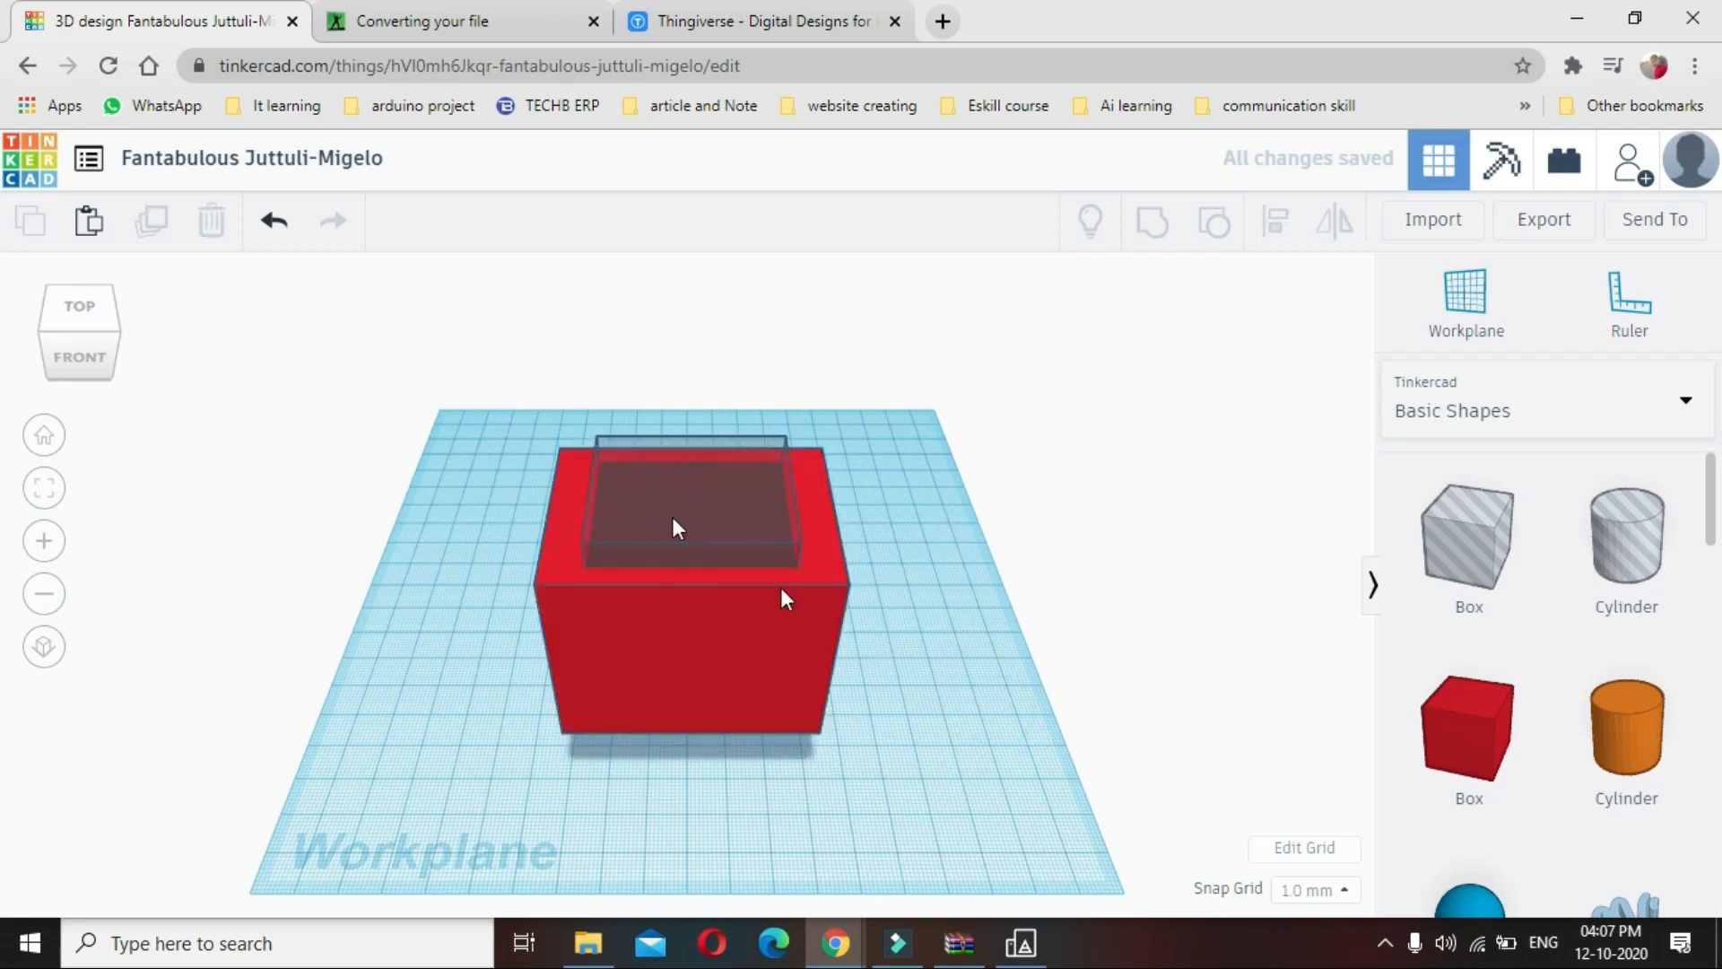
pyautogui.moveTo(674, 490)
pyautogui.mouseDown()
pyautogui.moveTo(624, 492)
pyautogui.moveTo(649, 488)
pyautogui.mouseUp()
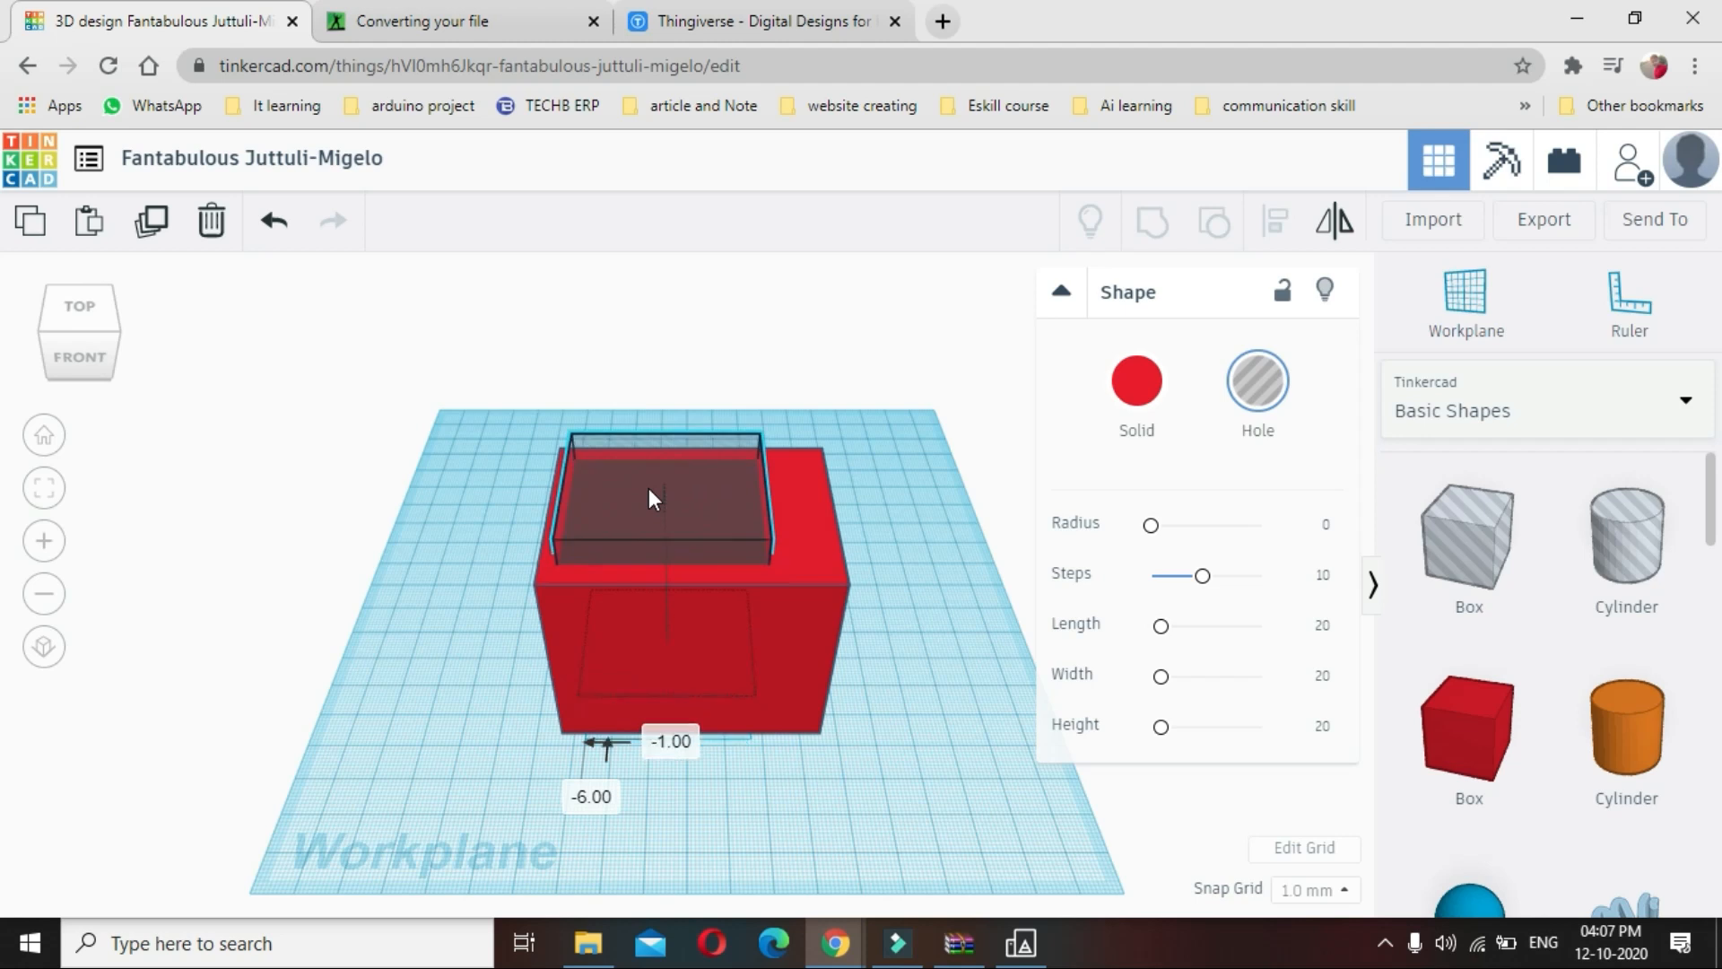
pyautogui.click(963, 702)
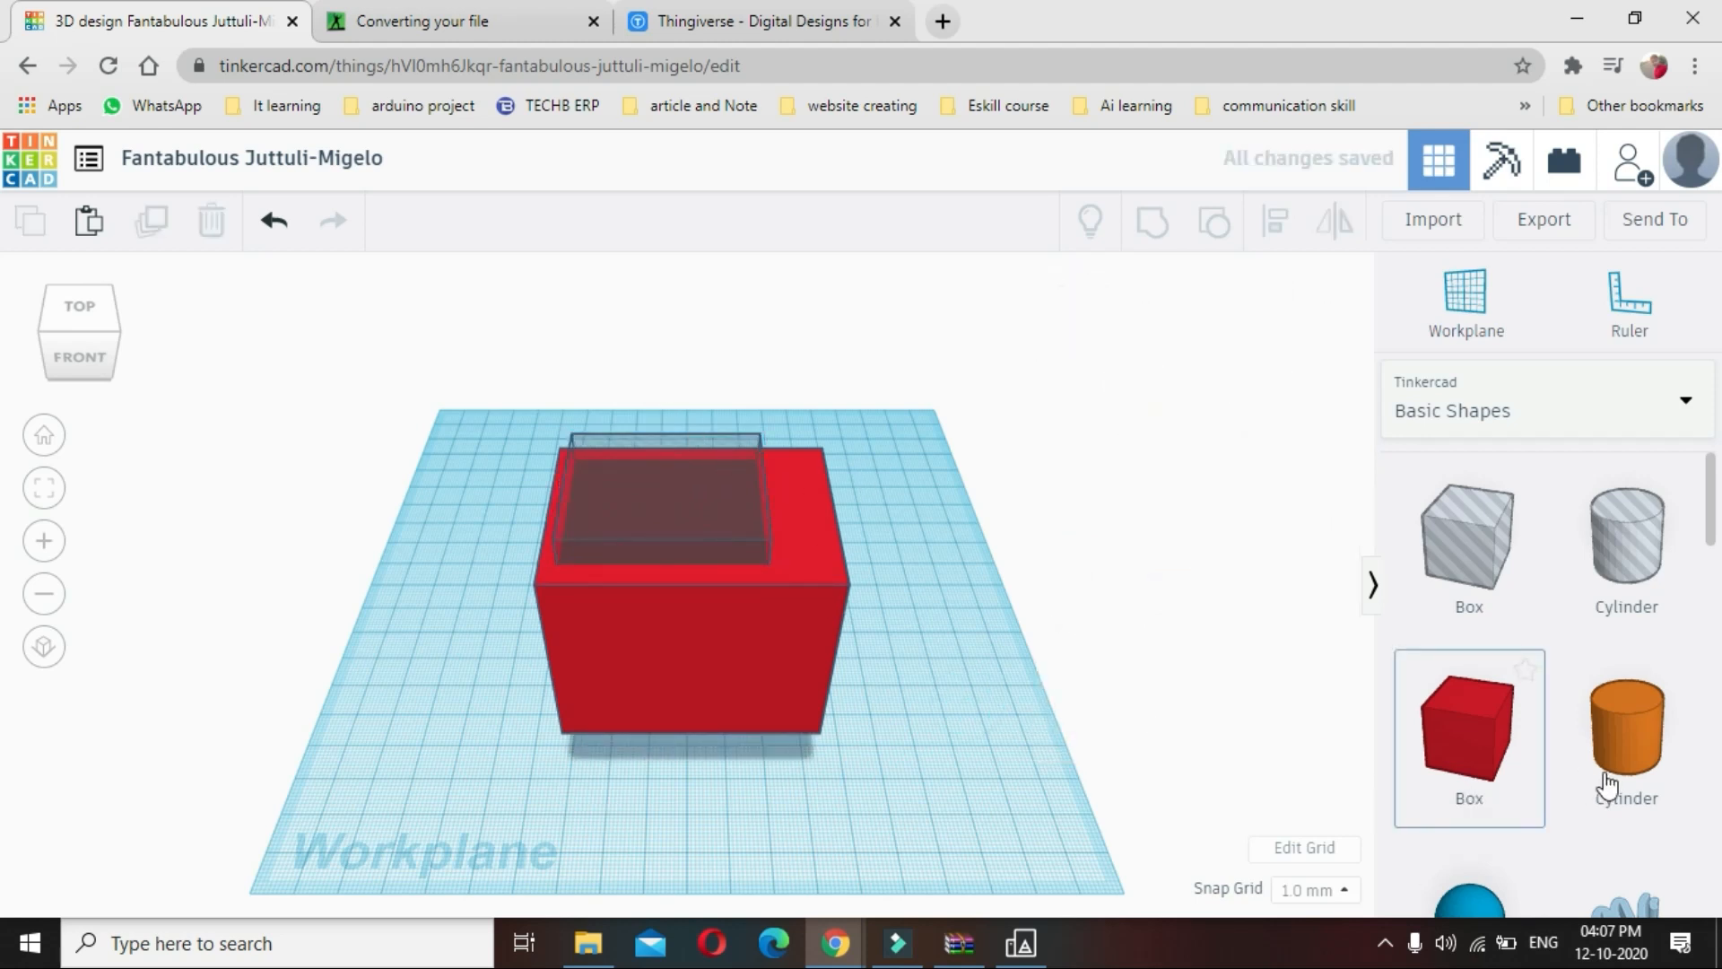
# Add a solid cylinder to the workplane, stretch it to 75 mm long, and move it beside the red box's right side
pyautogui.moveTo(1626, 772); pyautogui.dragTo(988, 737)
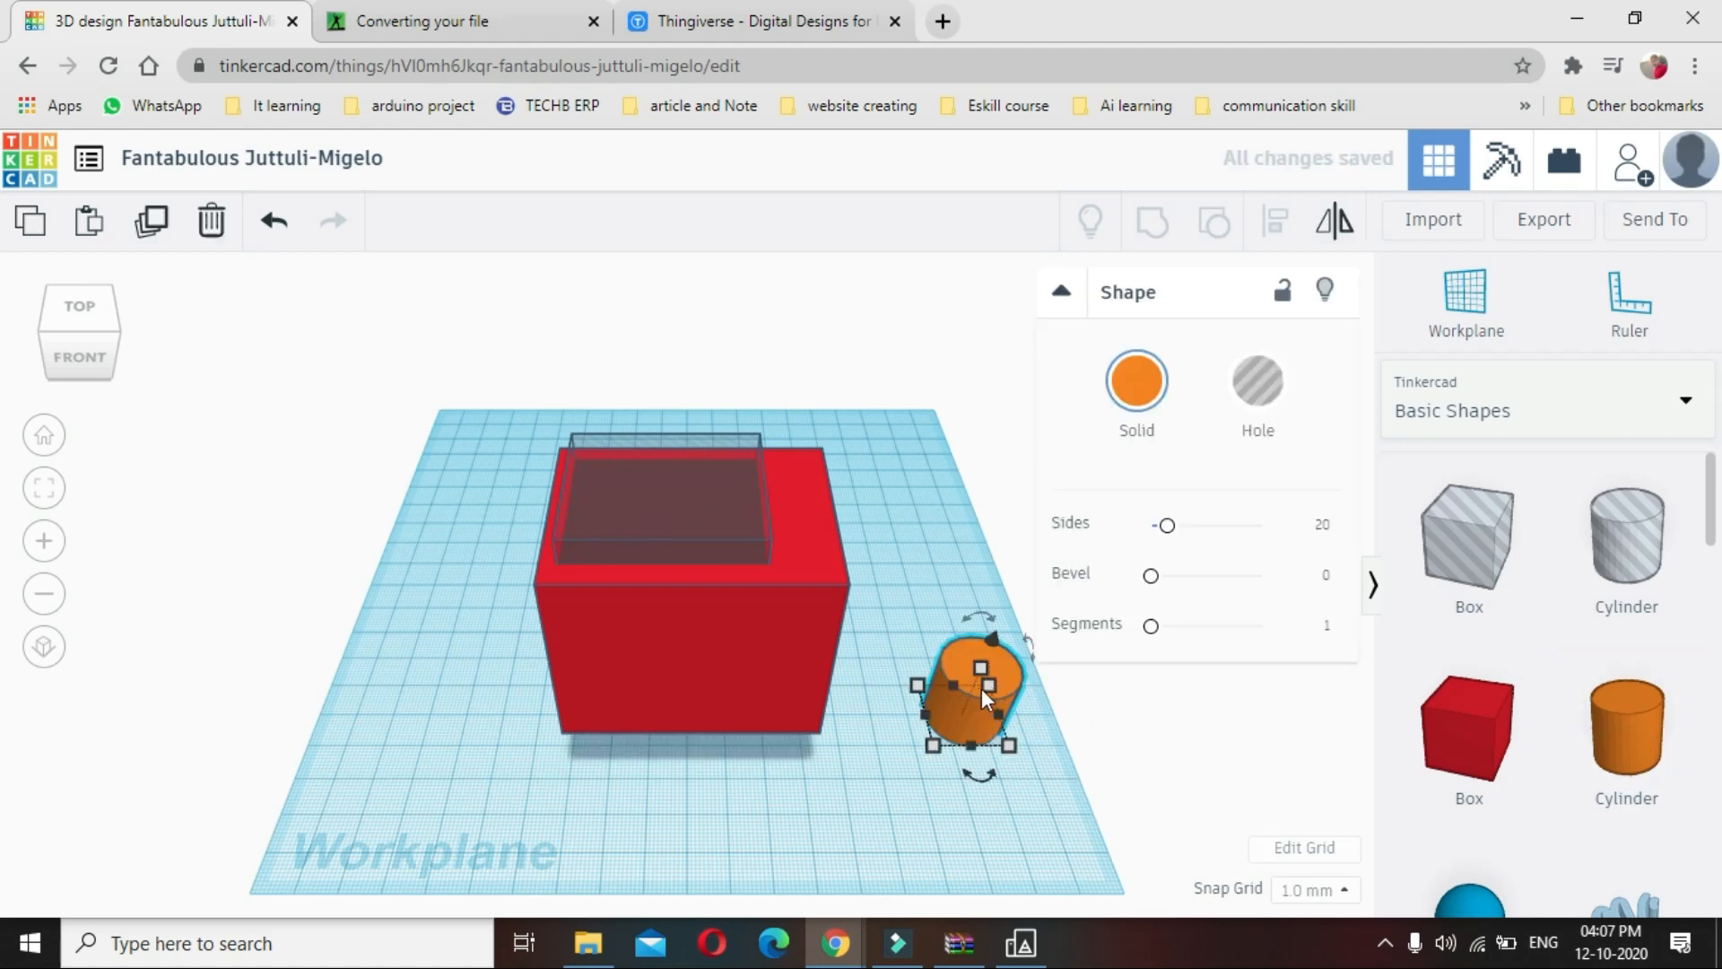
pyautogui.moveTo(970, 746); pyautogui.dragTo(1018, 962)
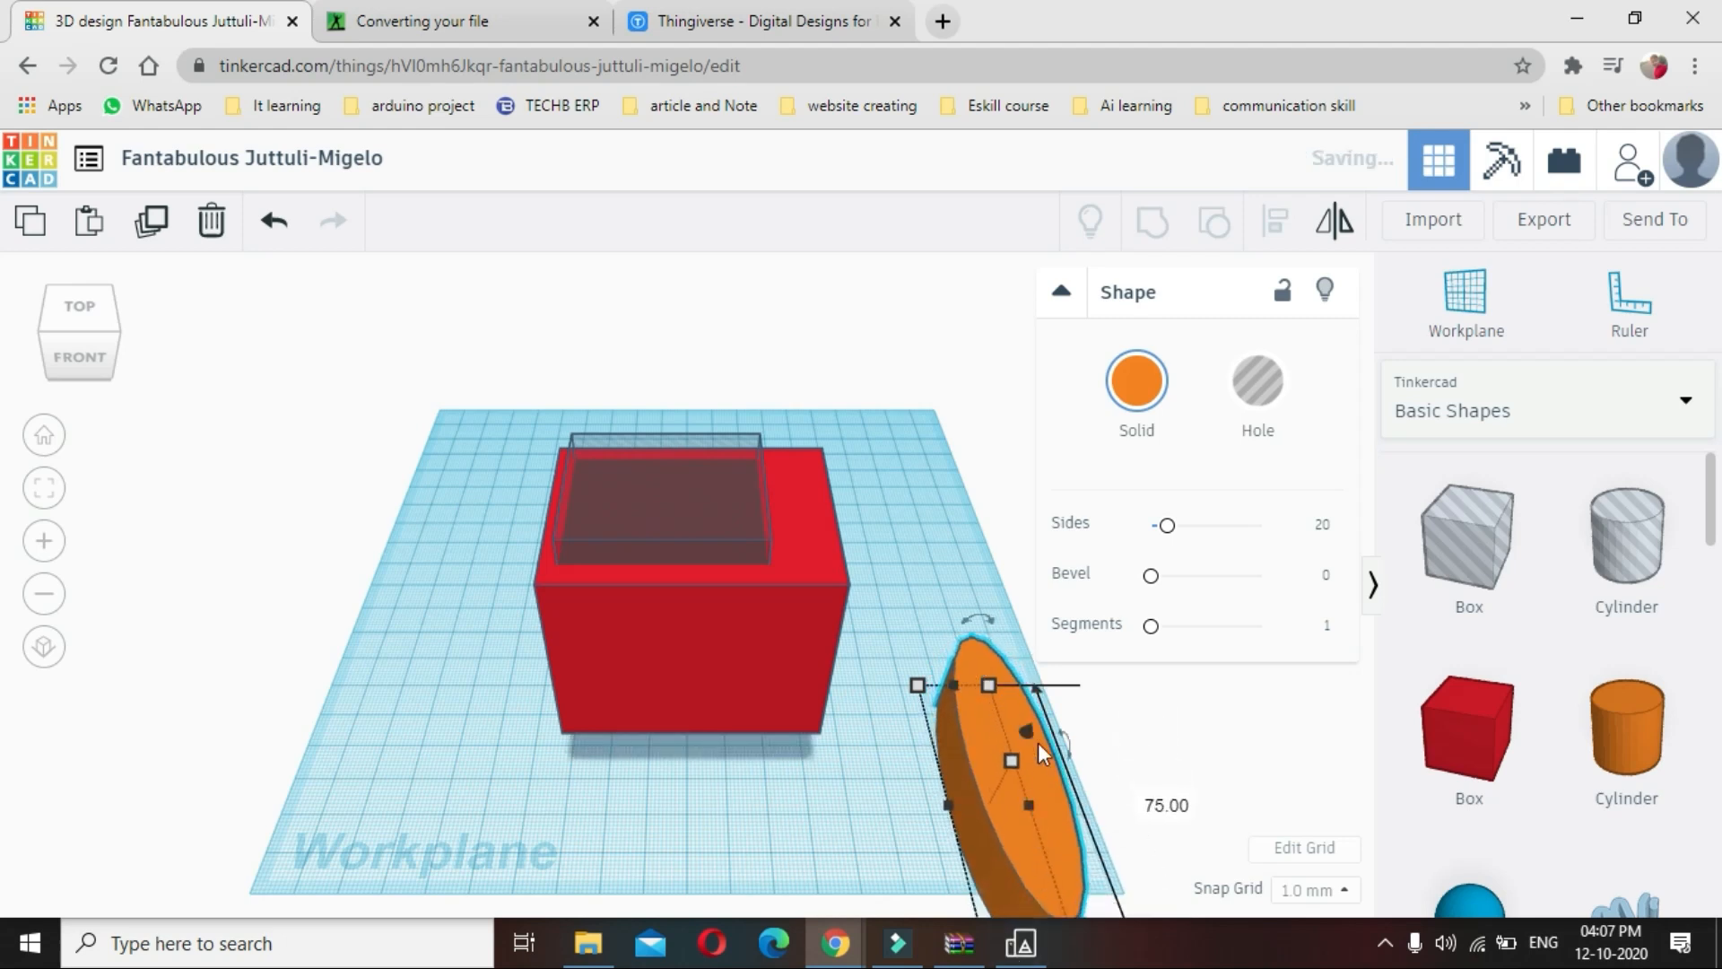
pyautogui.moveTo(1002, 713); pyautogui.dragTo(906, 530)
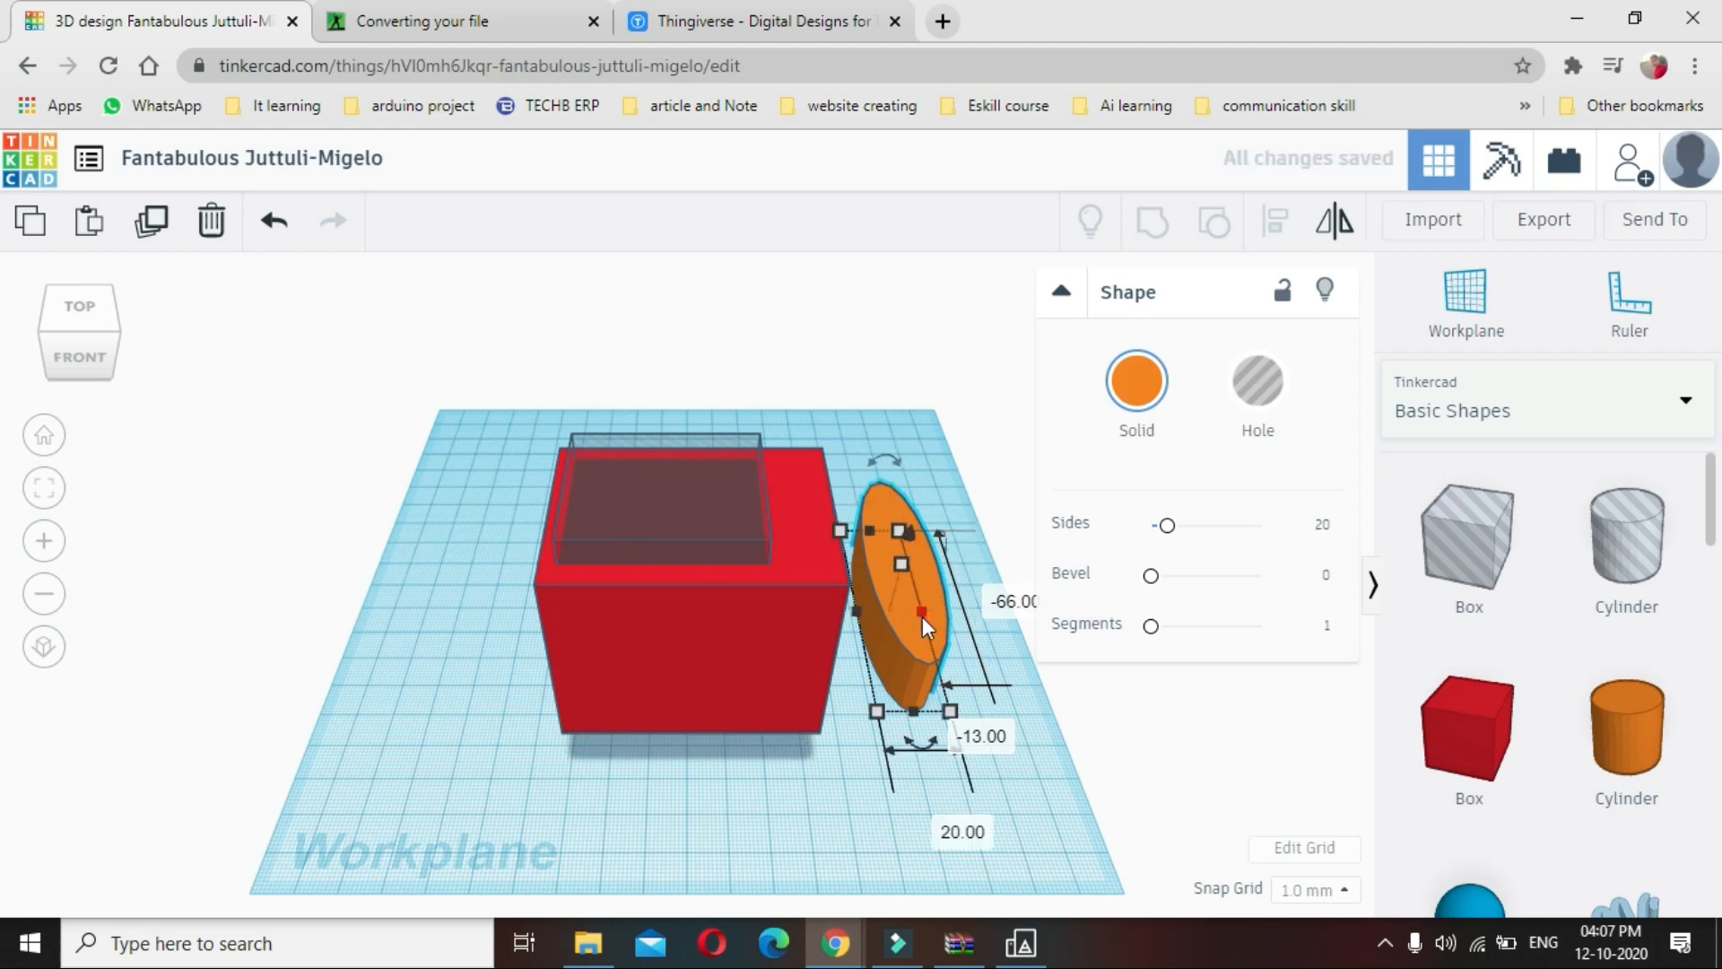
pyautogui.moveTo(923, 612)
pyautogui.mouseDown()
pyautogui.moveTo(938, 569)
pyautogui.moveTo(906, 585)
pyautogui.mouseUp()
# Raise the cylinder and move it 35 mm left and 11 mm forward into the red box, beside the box hole
pyautogui.moveTo(912, 522); pyautogui.dragTo(987, 394)
pyautogui.moveTo(977, 471); pyautogui.dragTo(811, 507)
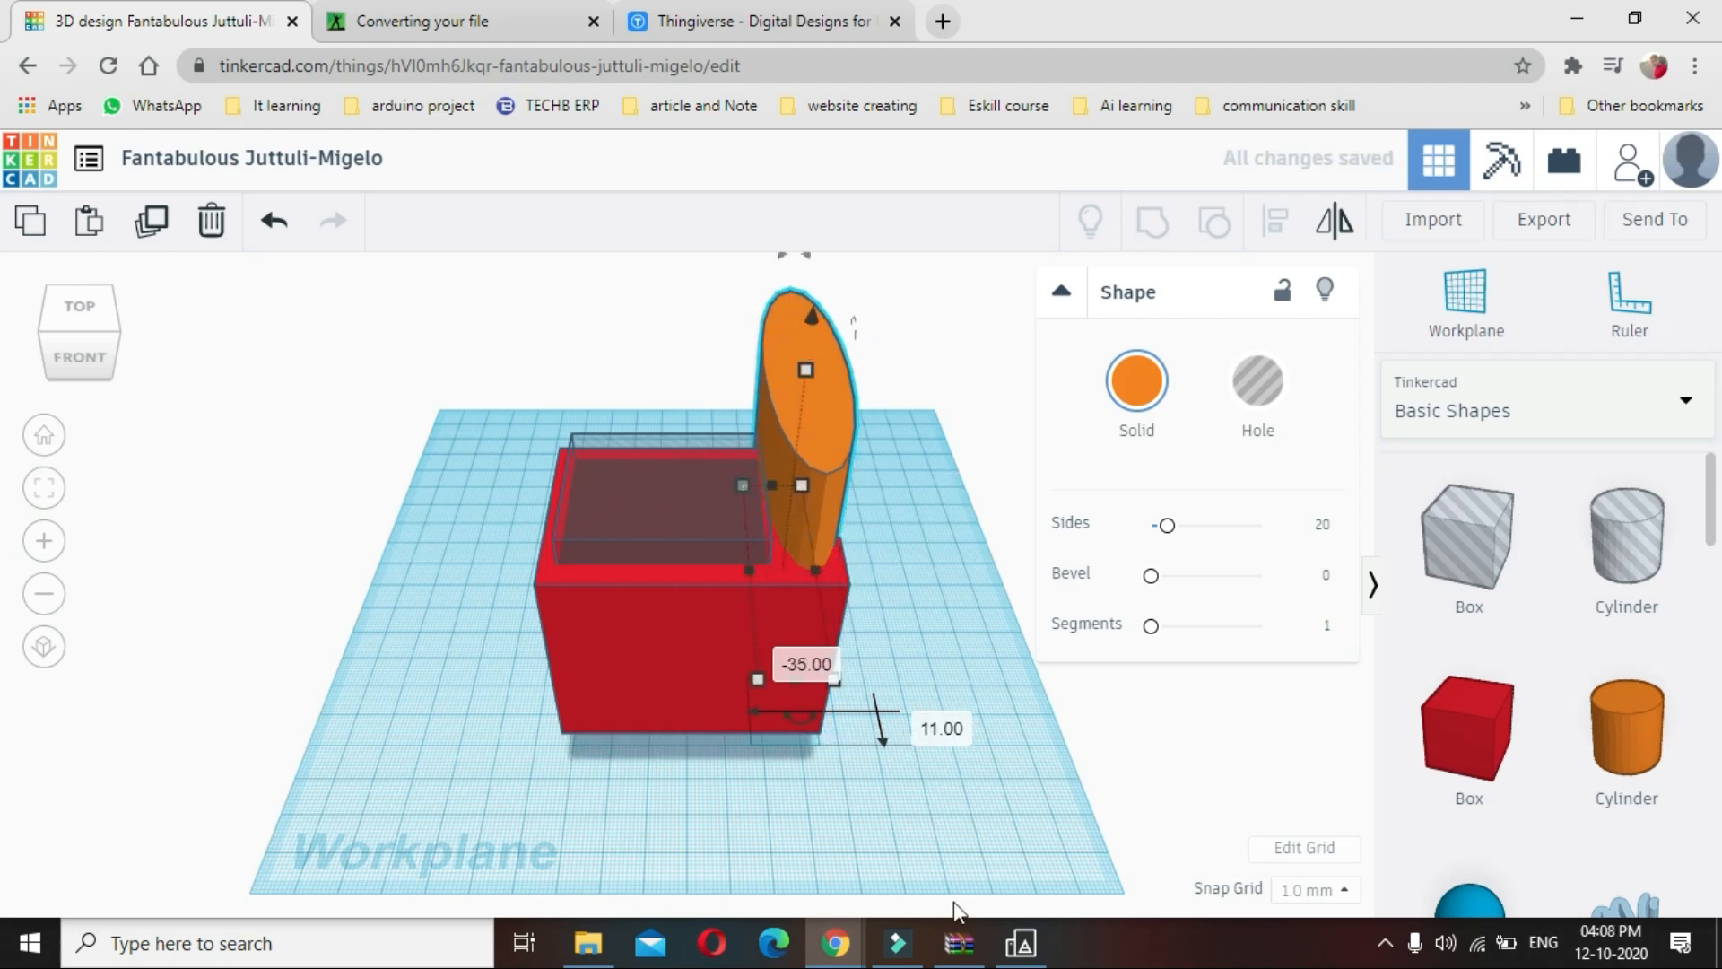
pyautogui.click(973, 838)
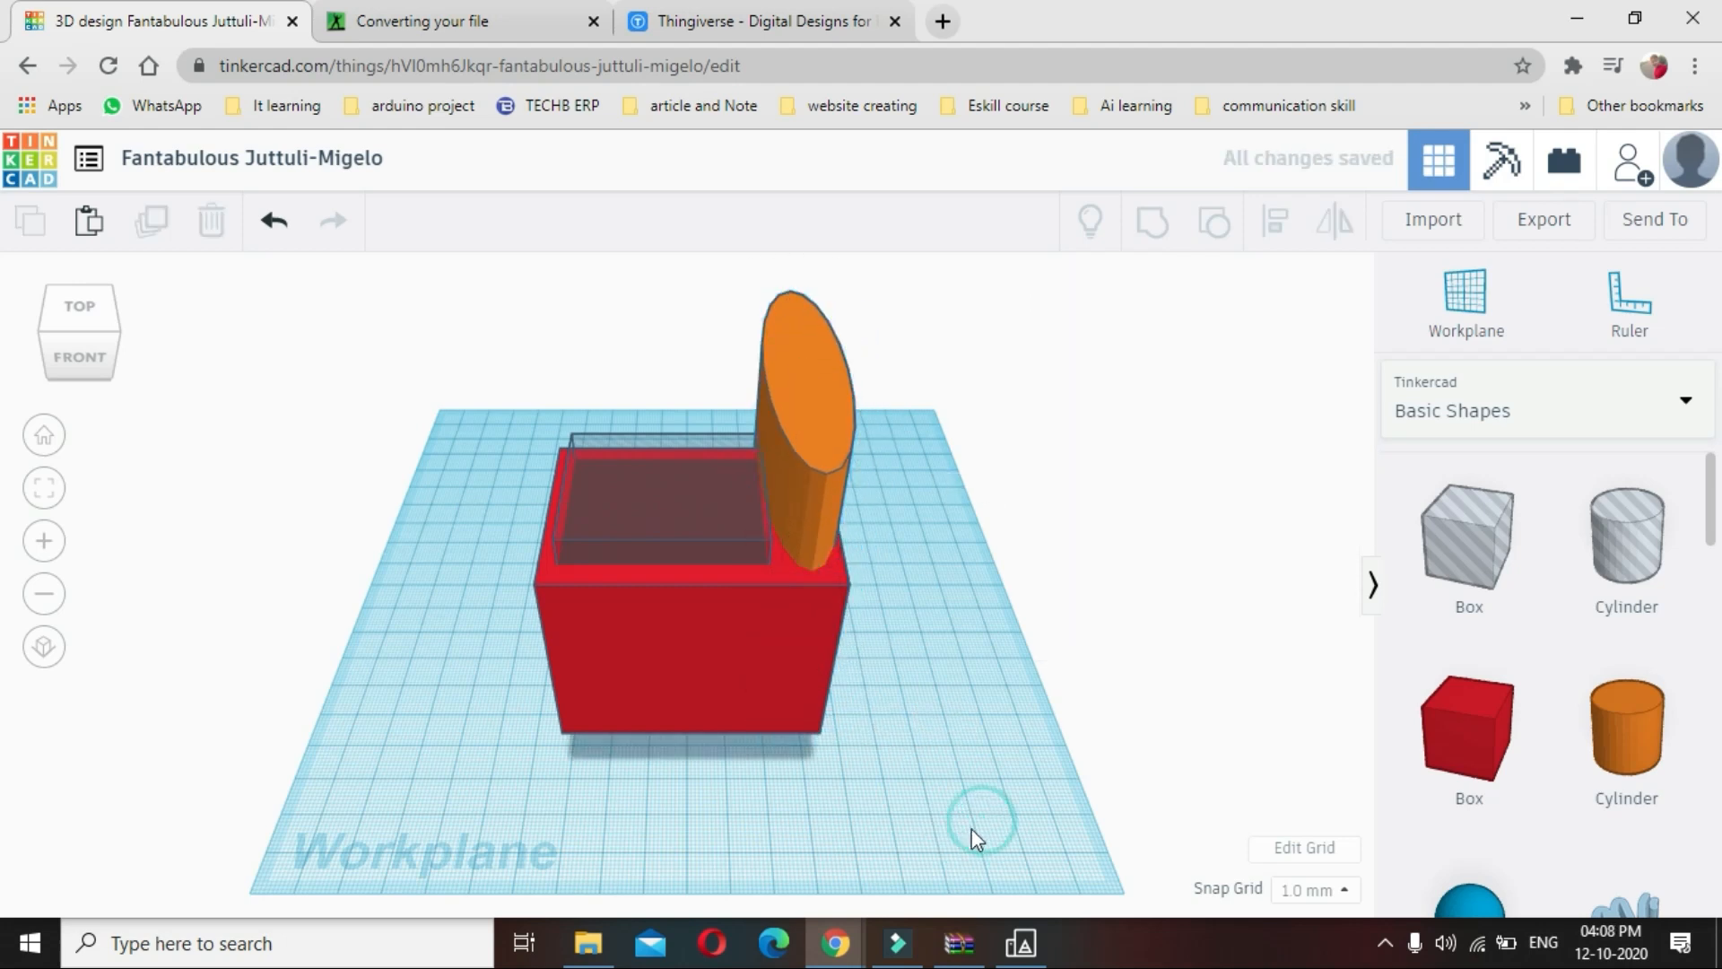
# Enlarge the red box to 81 by 76 mm so that its base extends beneath the full length of the cylinder
pyautogui.moveTo(992, 780); pyautogui.dragTo(578, 593, button='right')
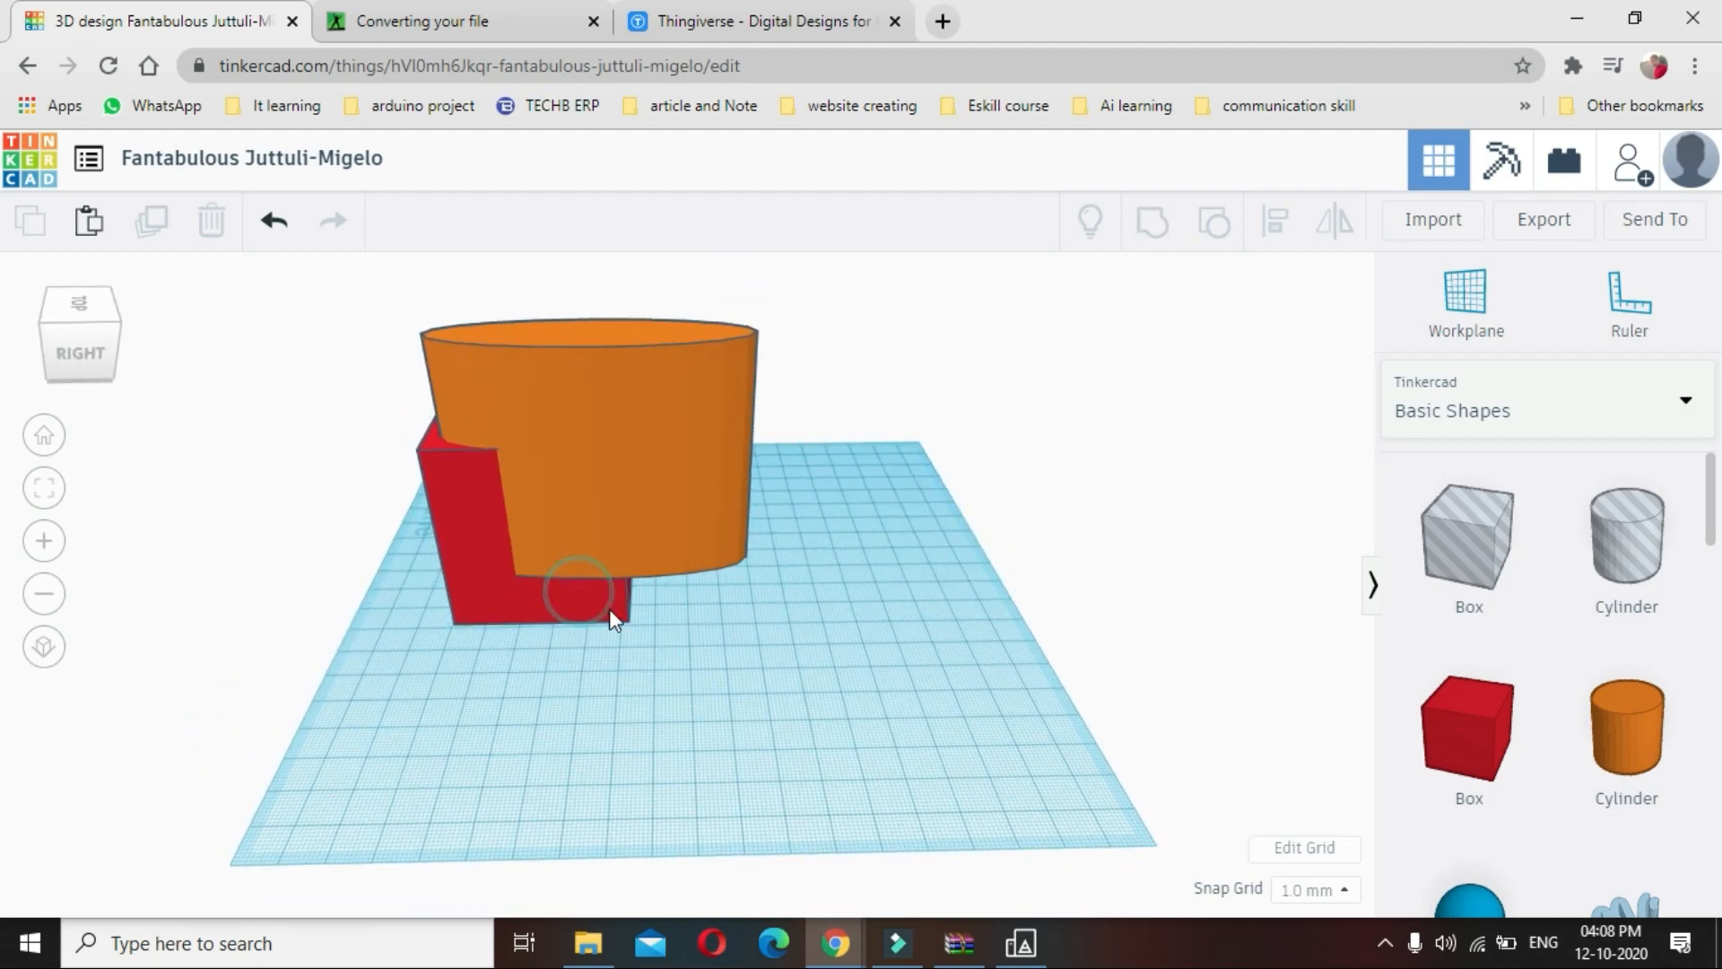
pyautogui.click(612, 619)
pyautogui.moveTo(633, 619); pyautogui.dragTo(762, 655)
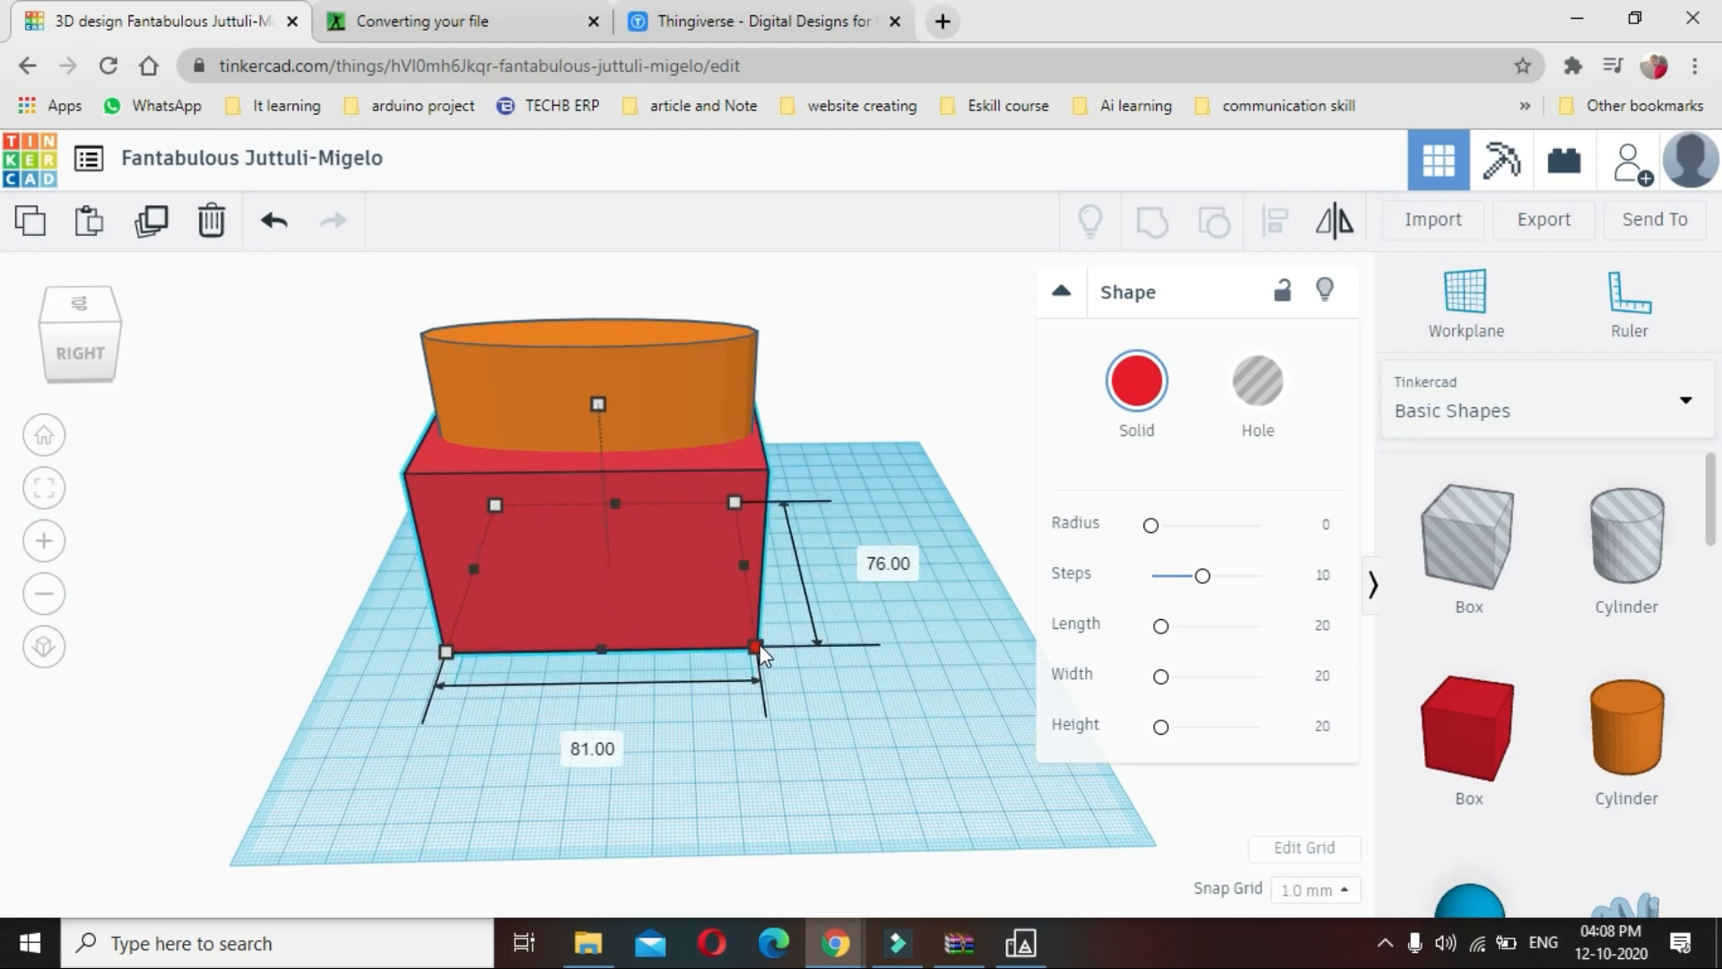
pyautogui.moveTo(761, 653); pyautogui.dragTo(761, 653)
pyautogui.click(655, 761)
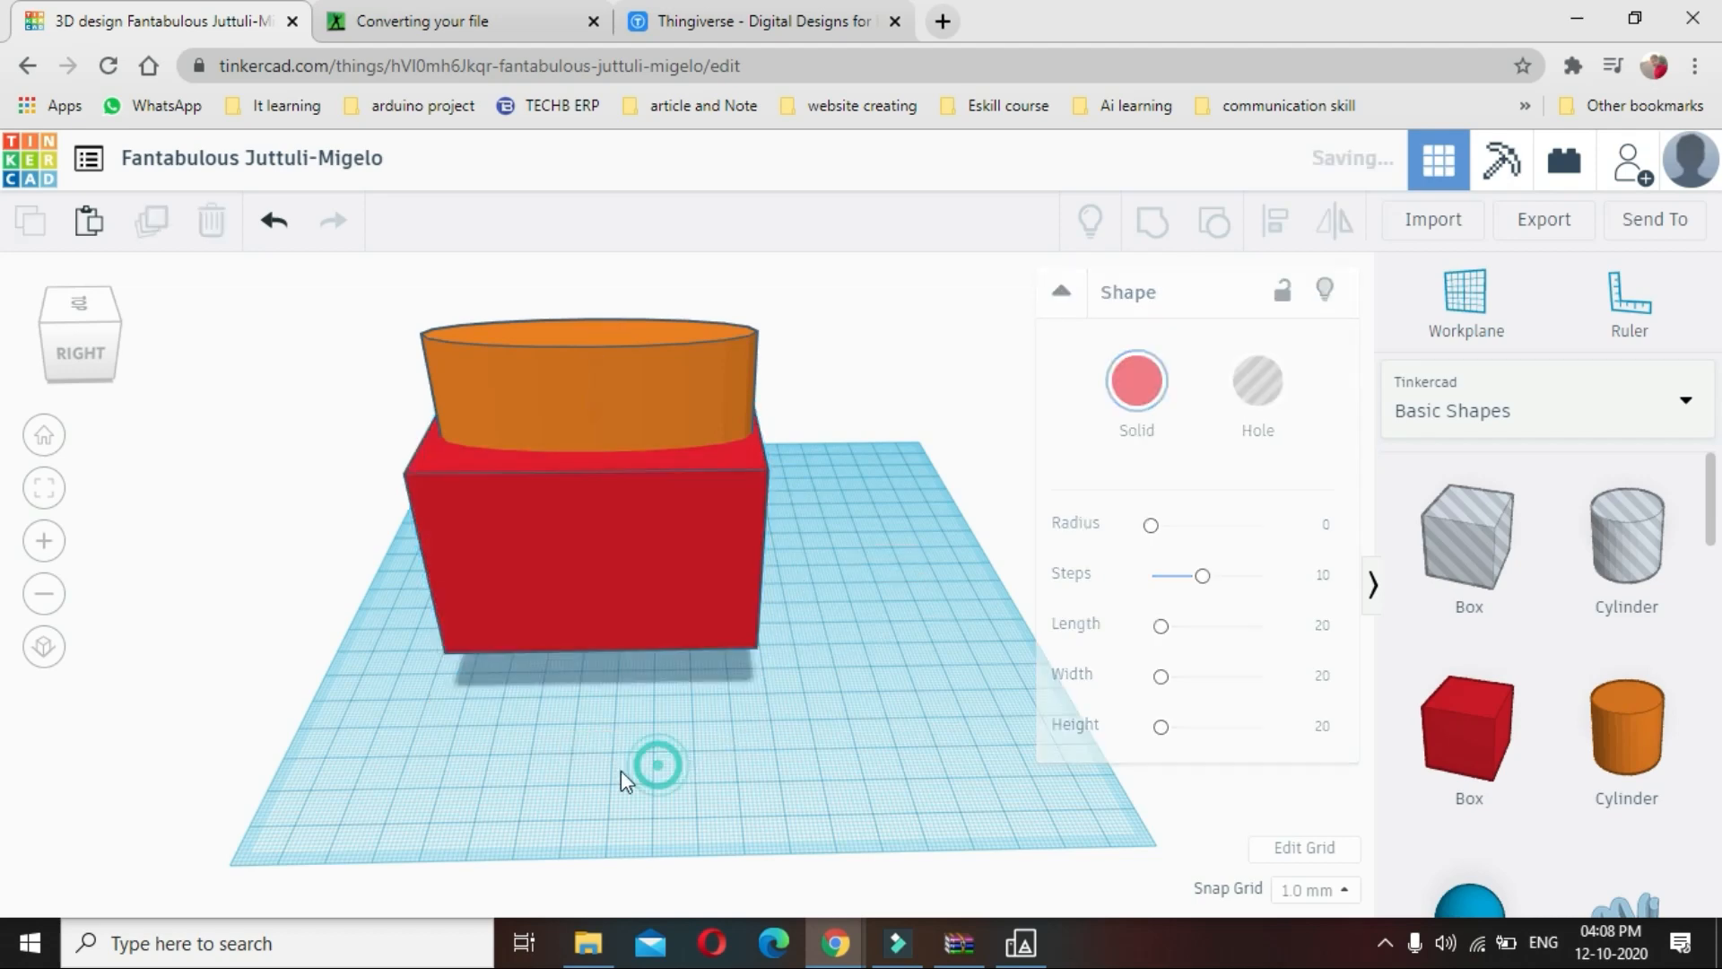
# Shift the cylinder 4 mm across and 2 mm along the red box, away from the box hole
pyautogui.moveTo(583, 793); pyautogui.dragTo(999, 846, button='right')
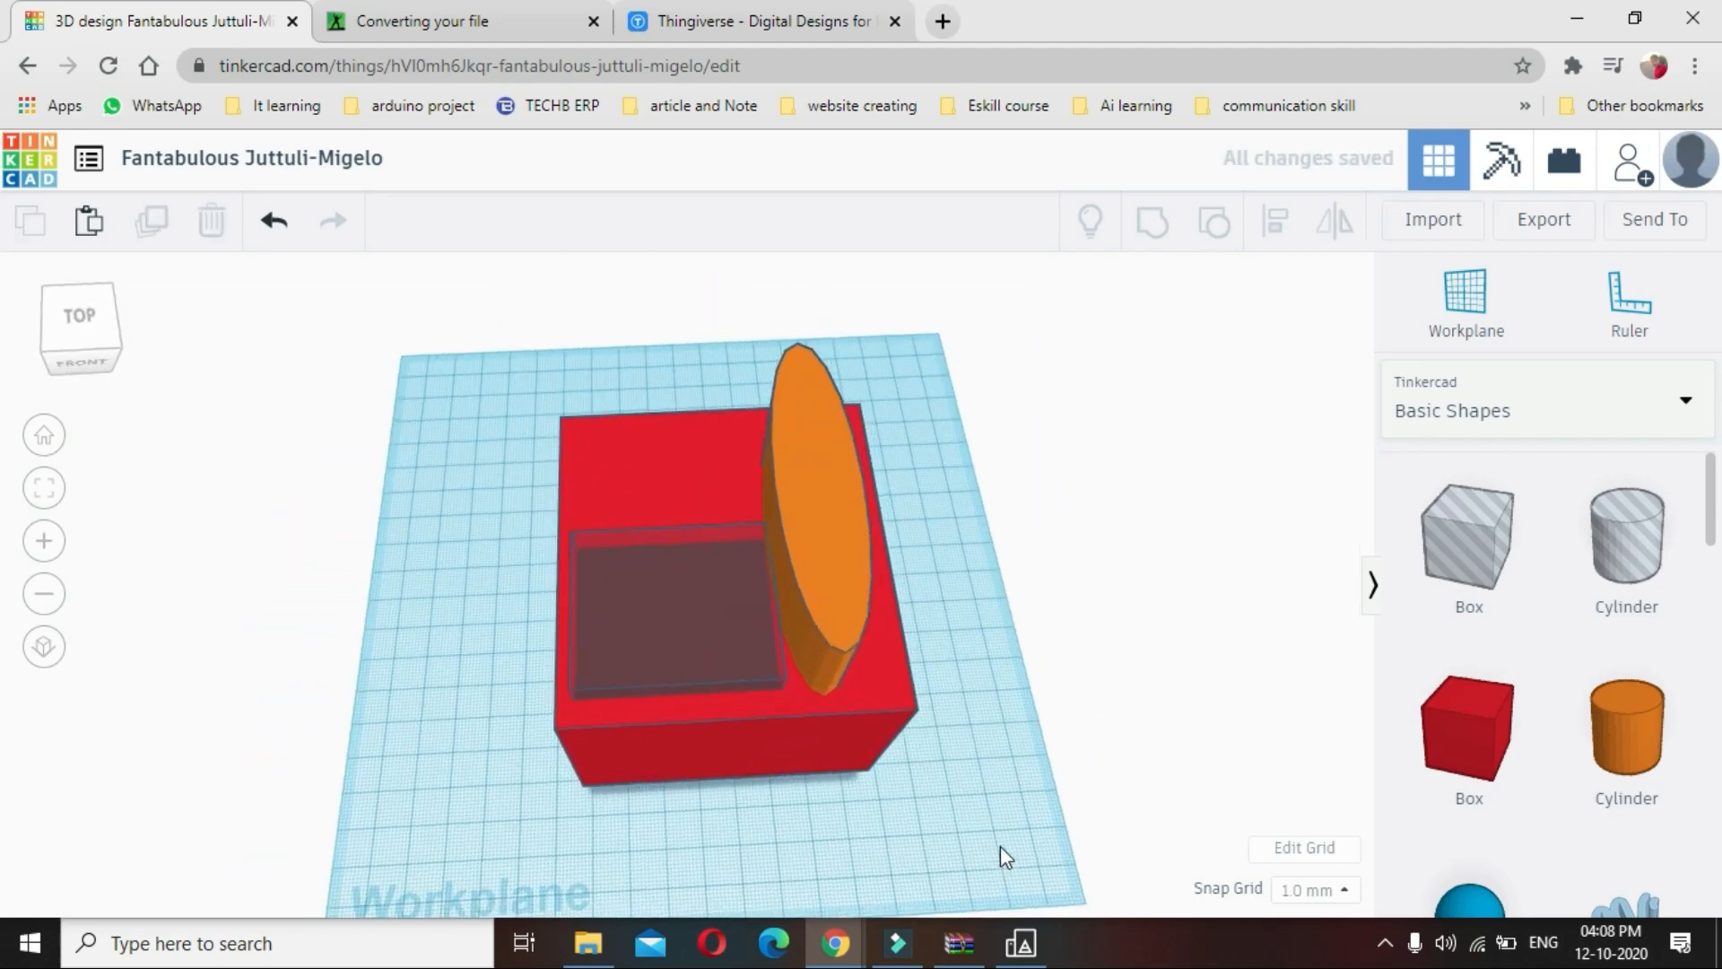
pyautogui.click(848, 551)
pyautogui.hotkey('ctrl', 'Up')
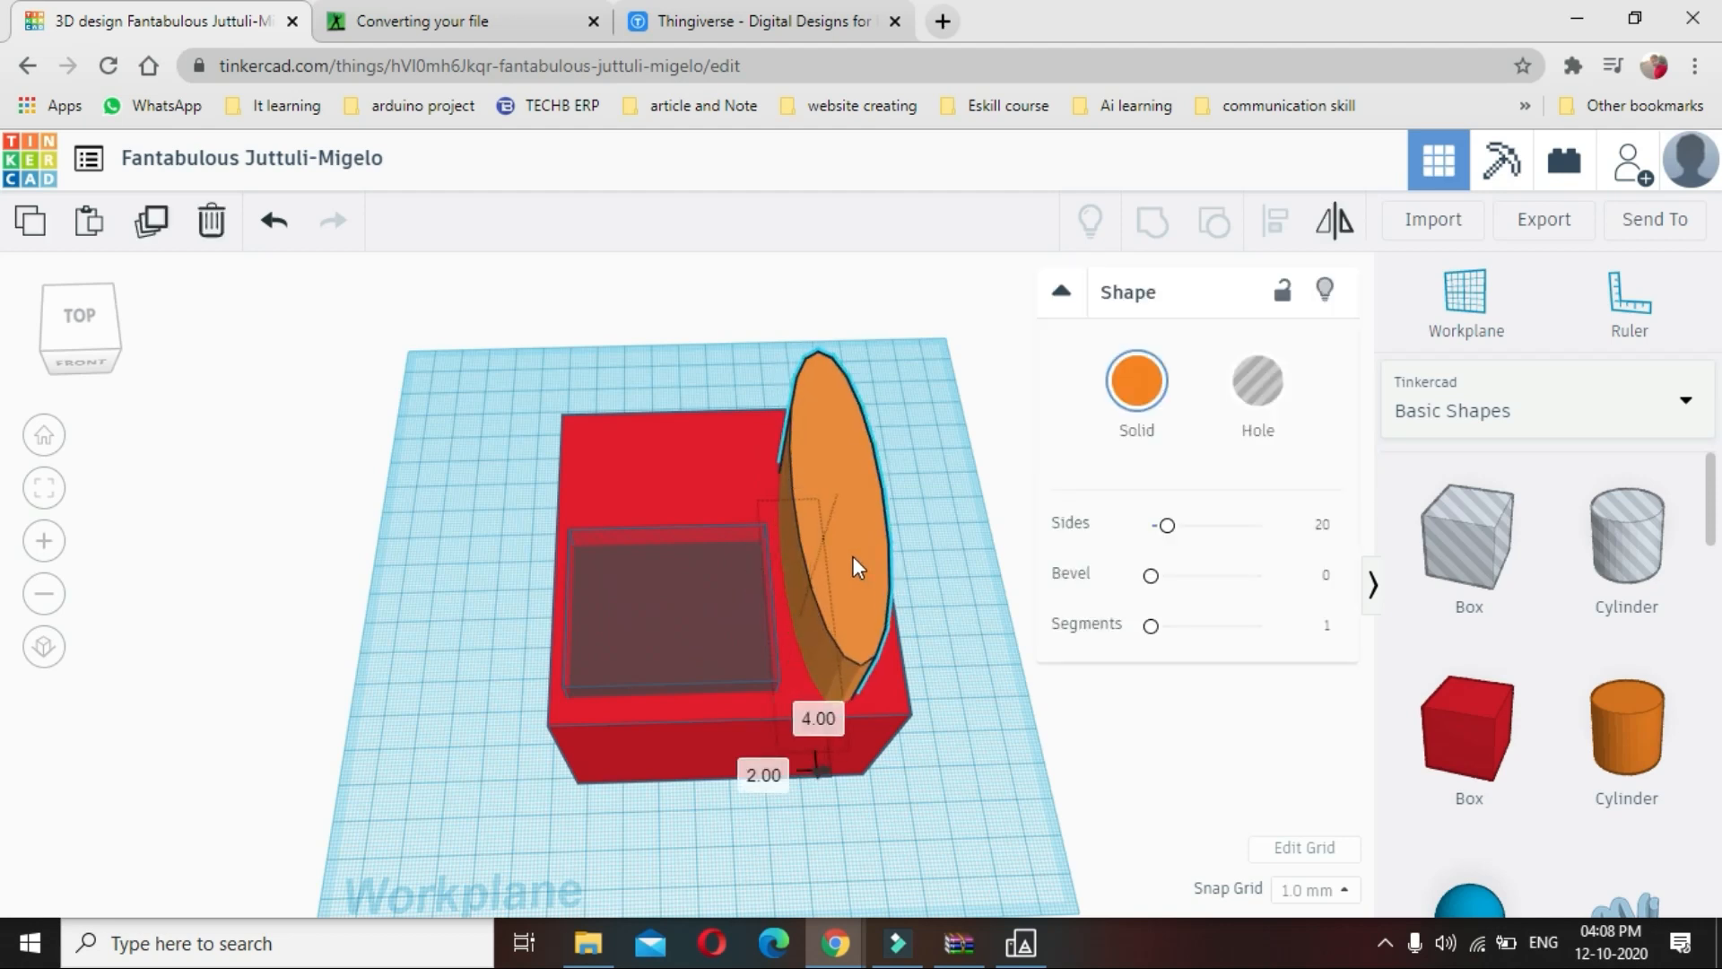
pyautogui.click(714, 574)
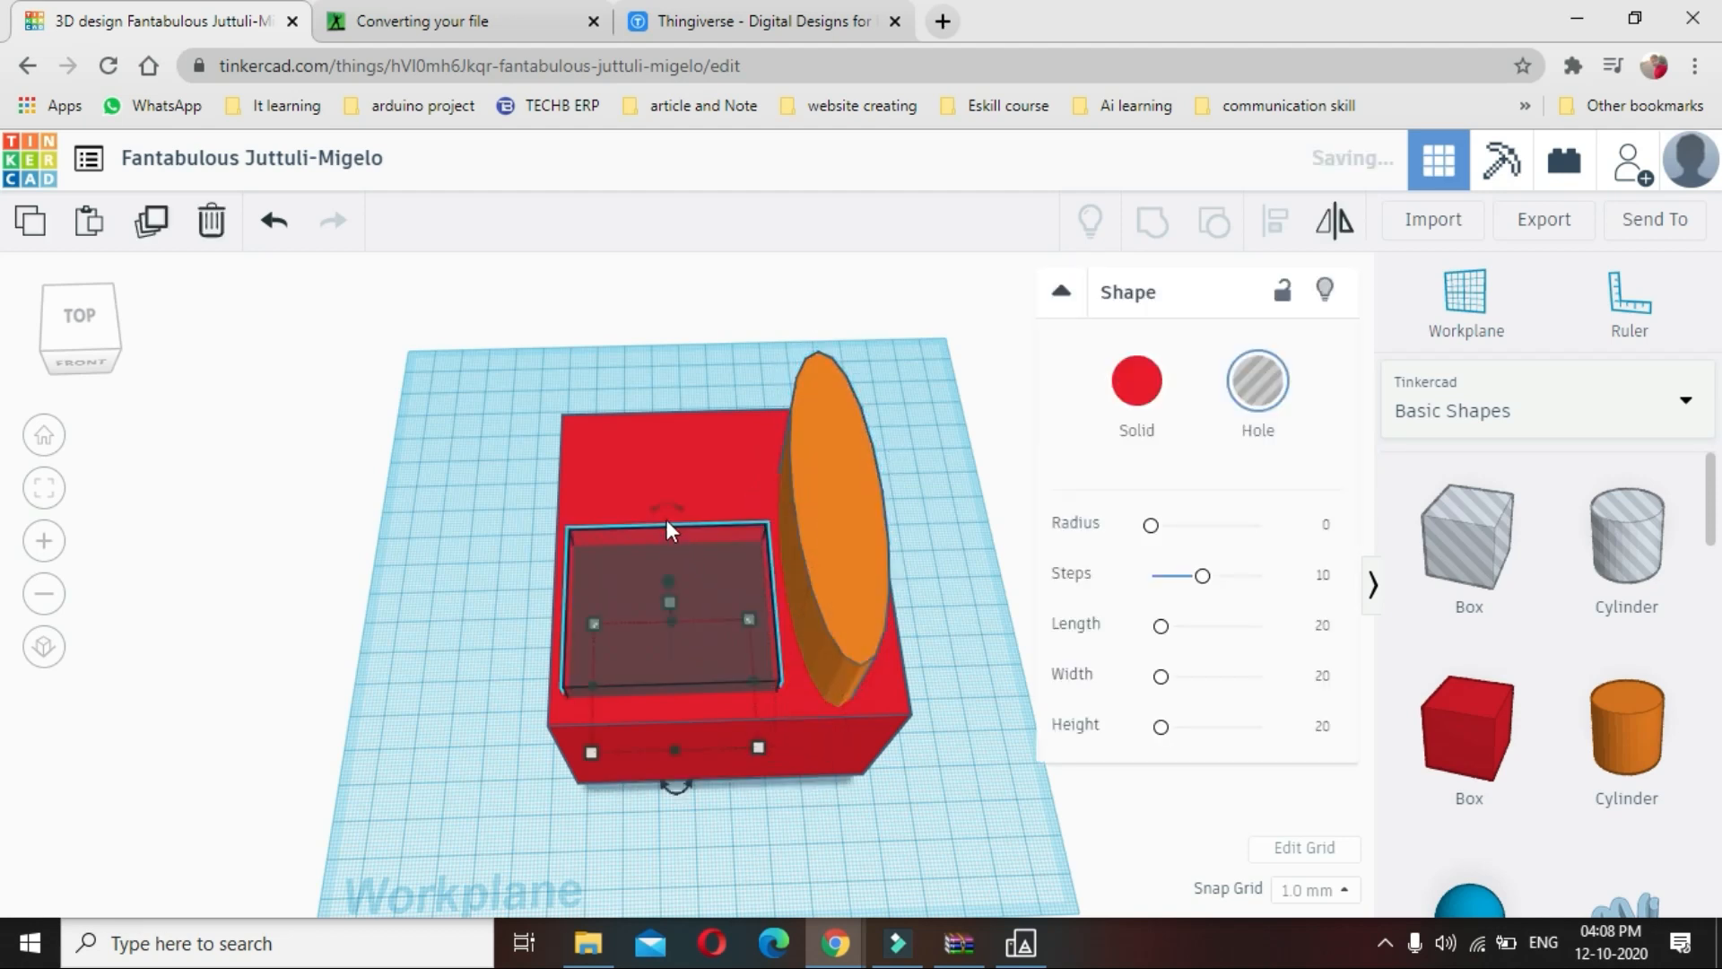
pyautogui.click(668, 519)
pyautogui.click(981, 616)
pyautogui.click(678, 601)
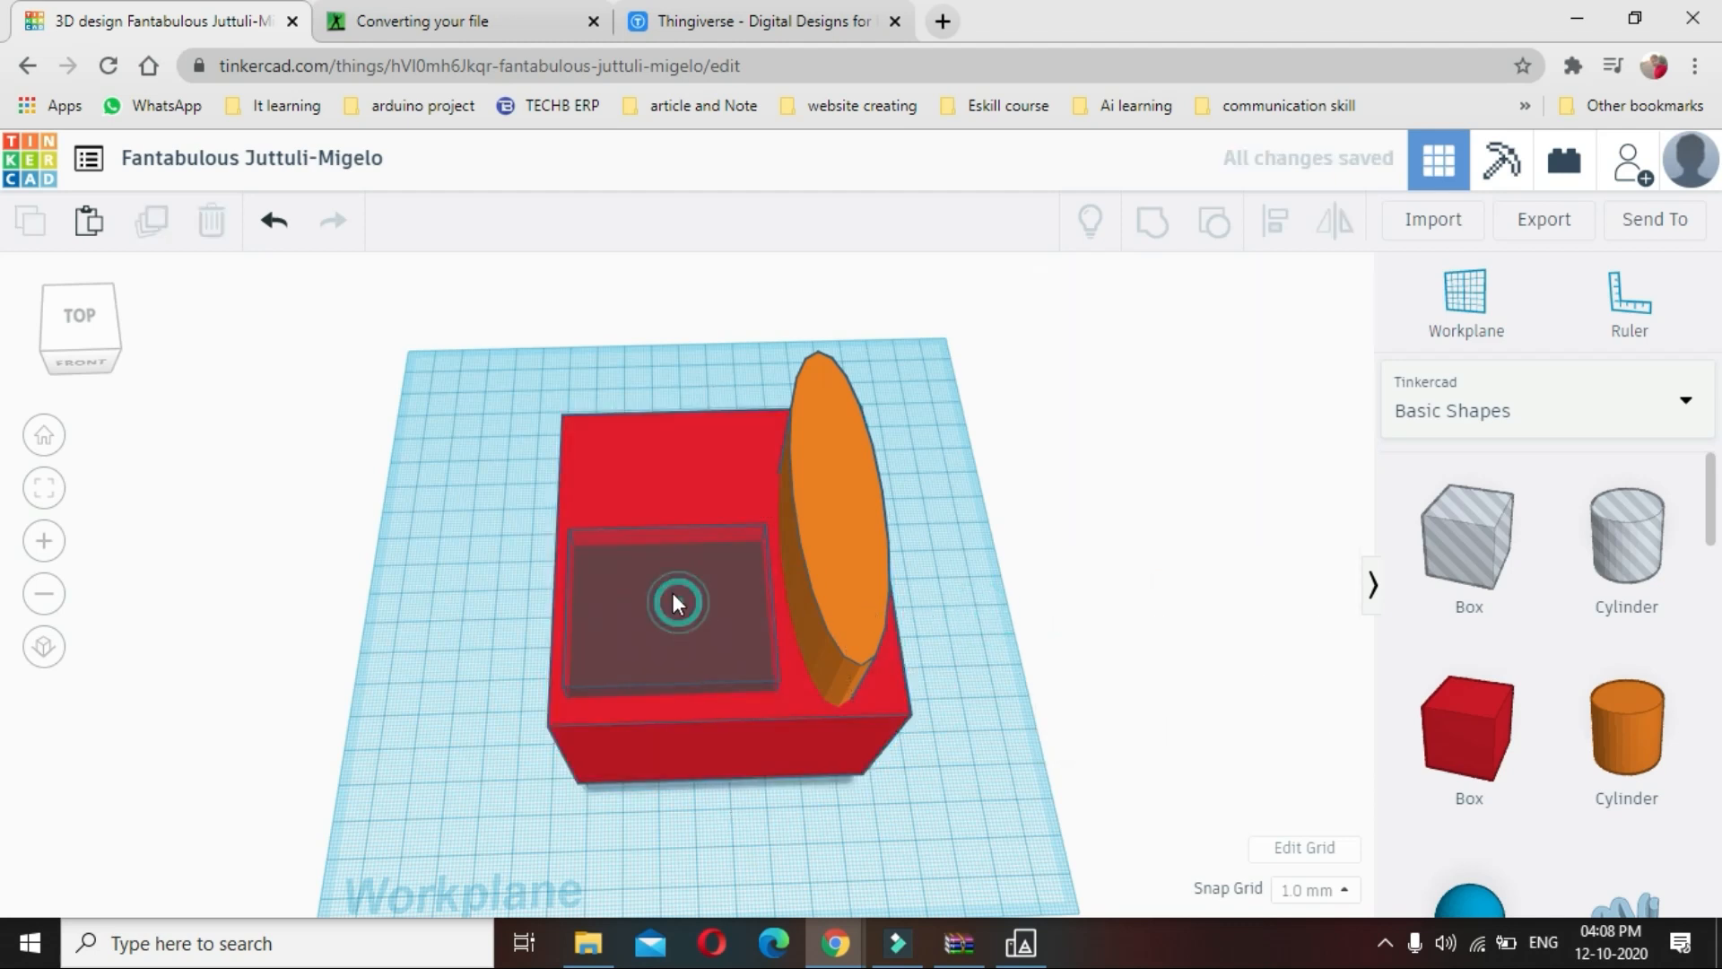
pyautogui.moveTo(668, 524); pyautogui.dragTo(708, 504)
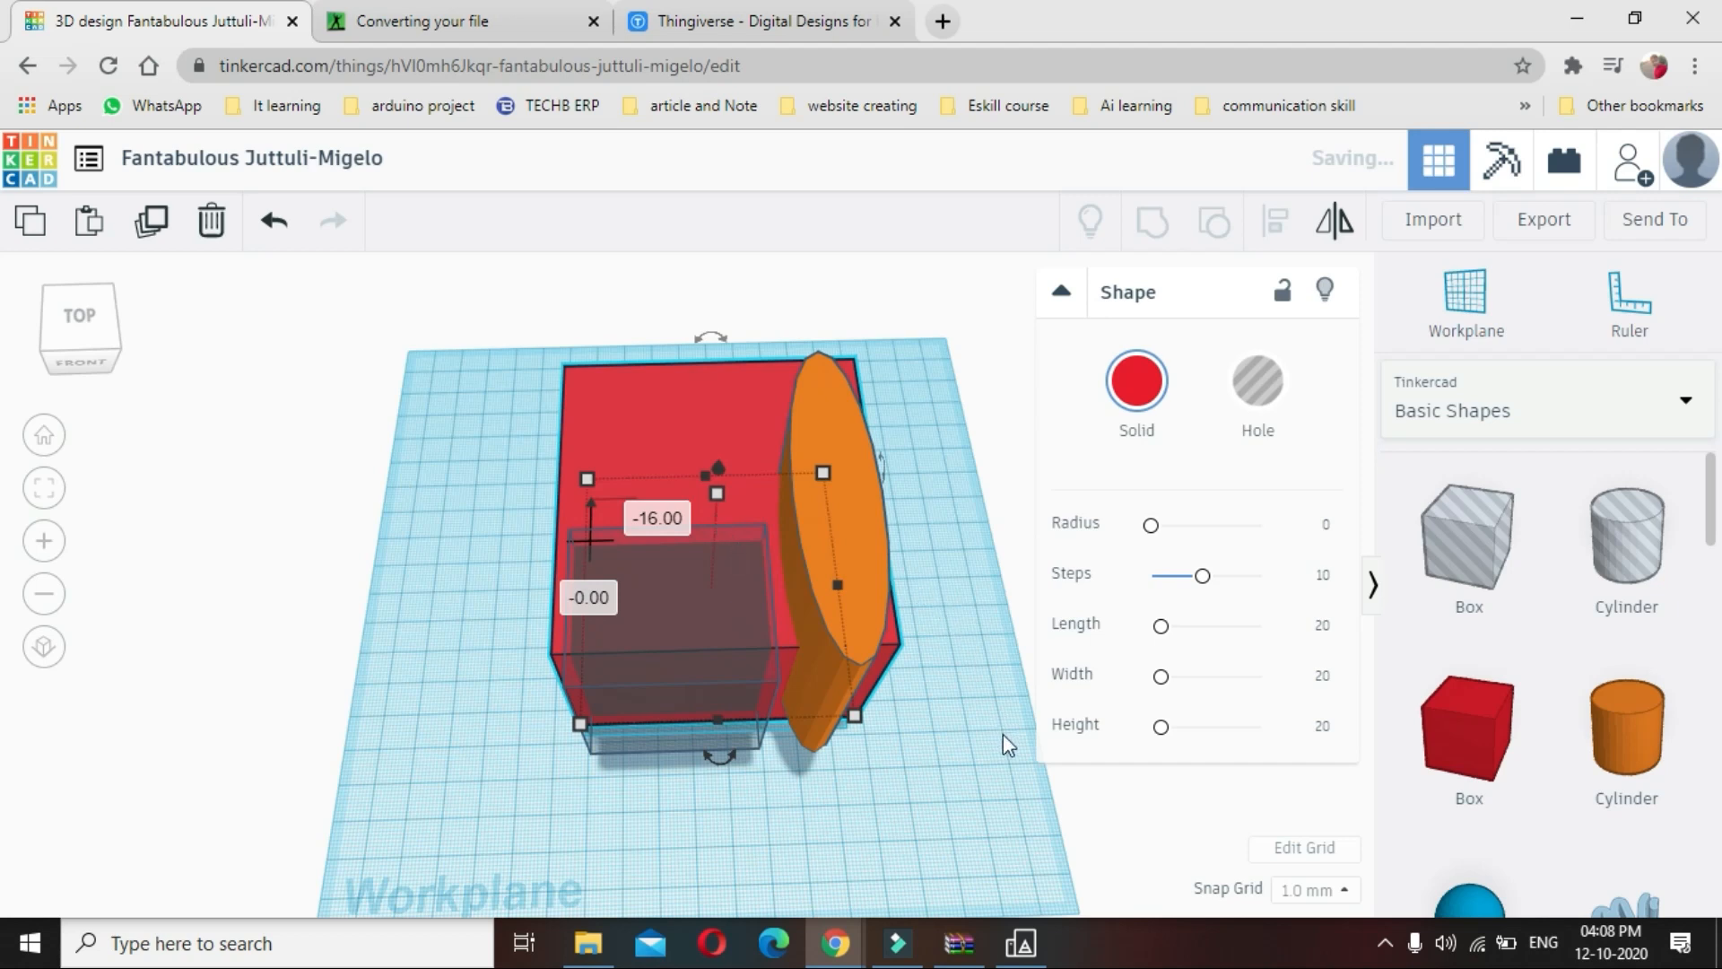
pyautogui.hotkey('ctrl', 'z')
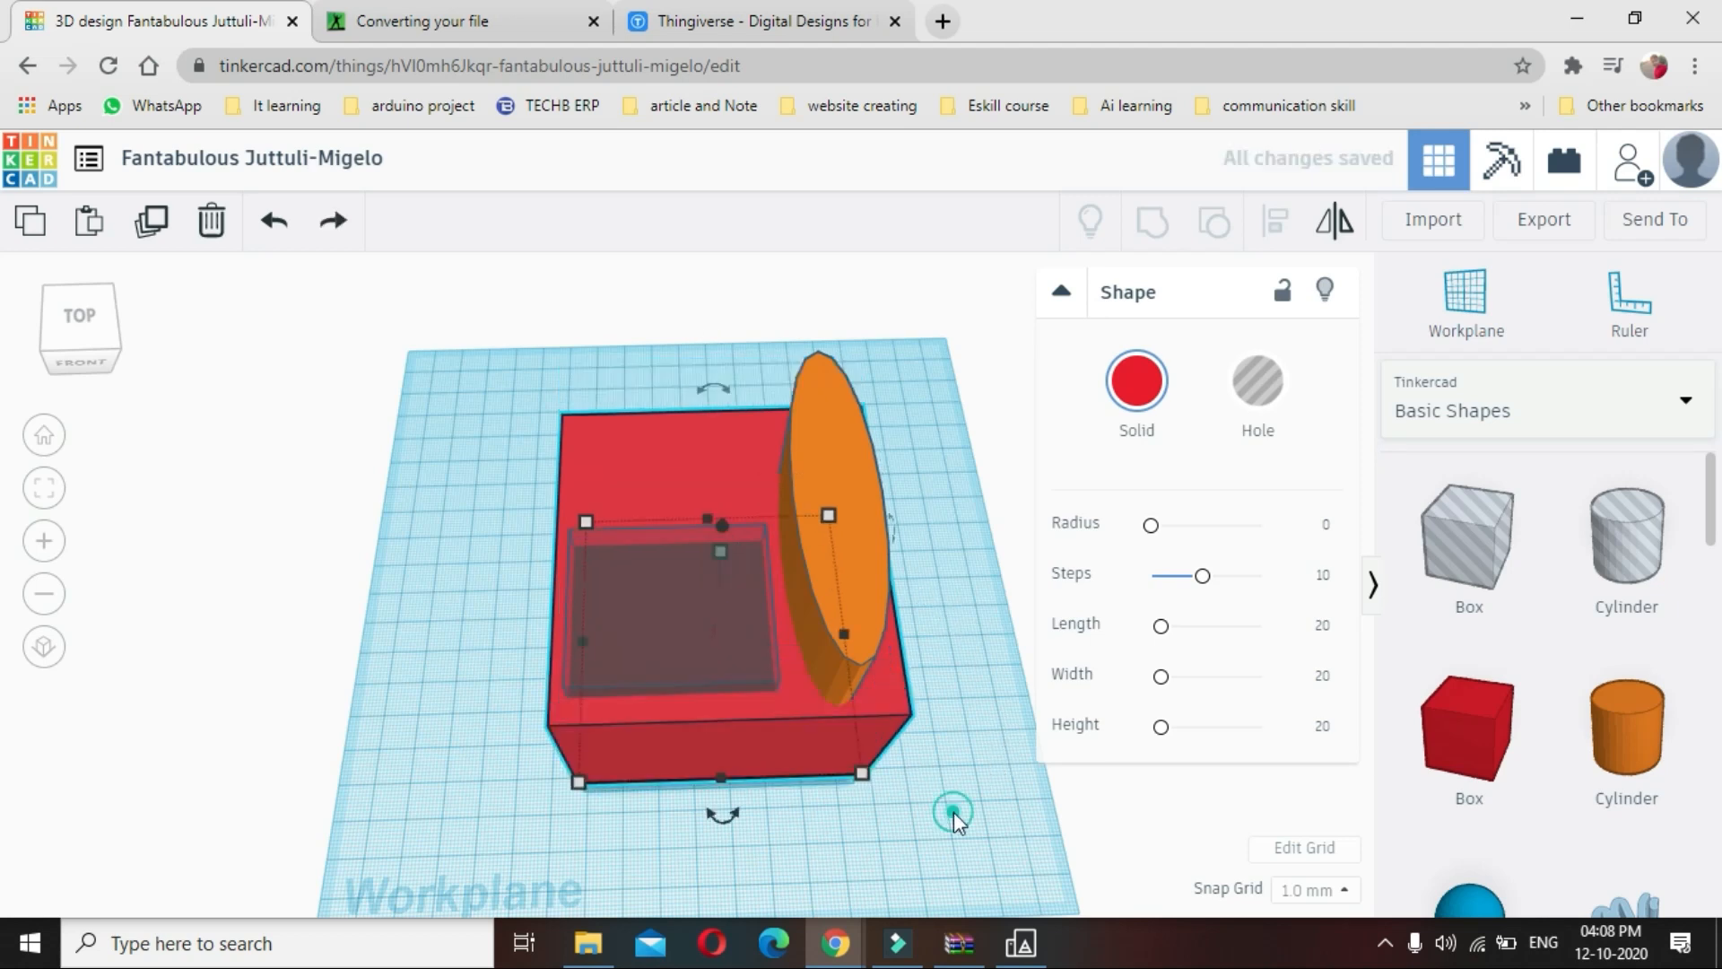
pyautogui.click(844, 563)
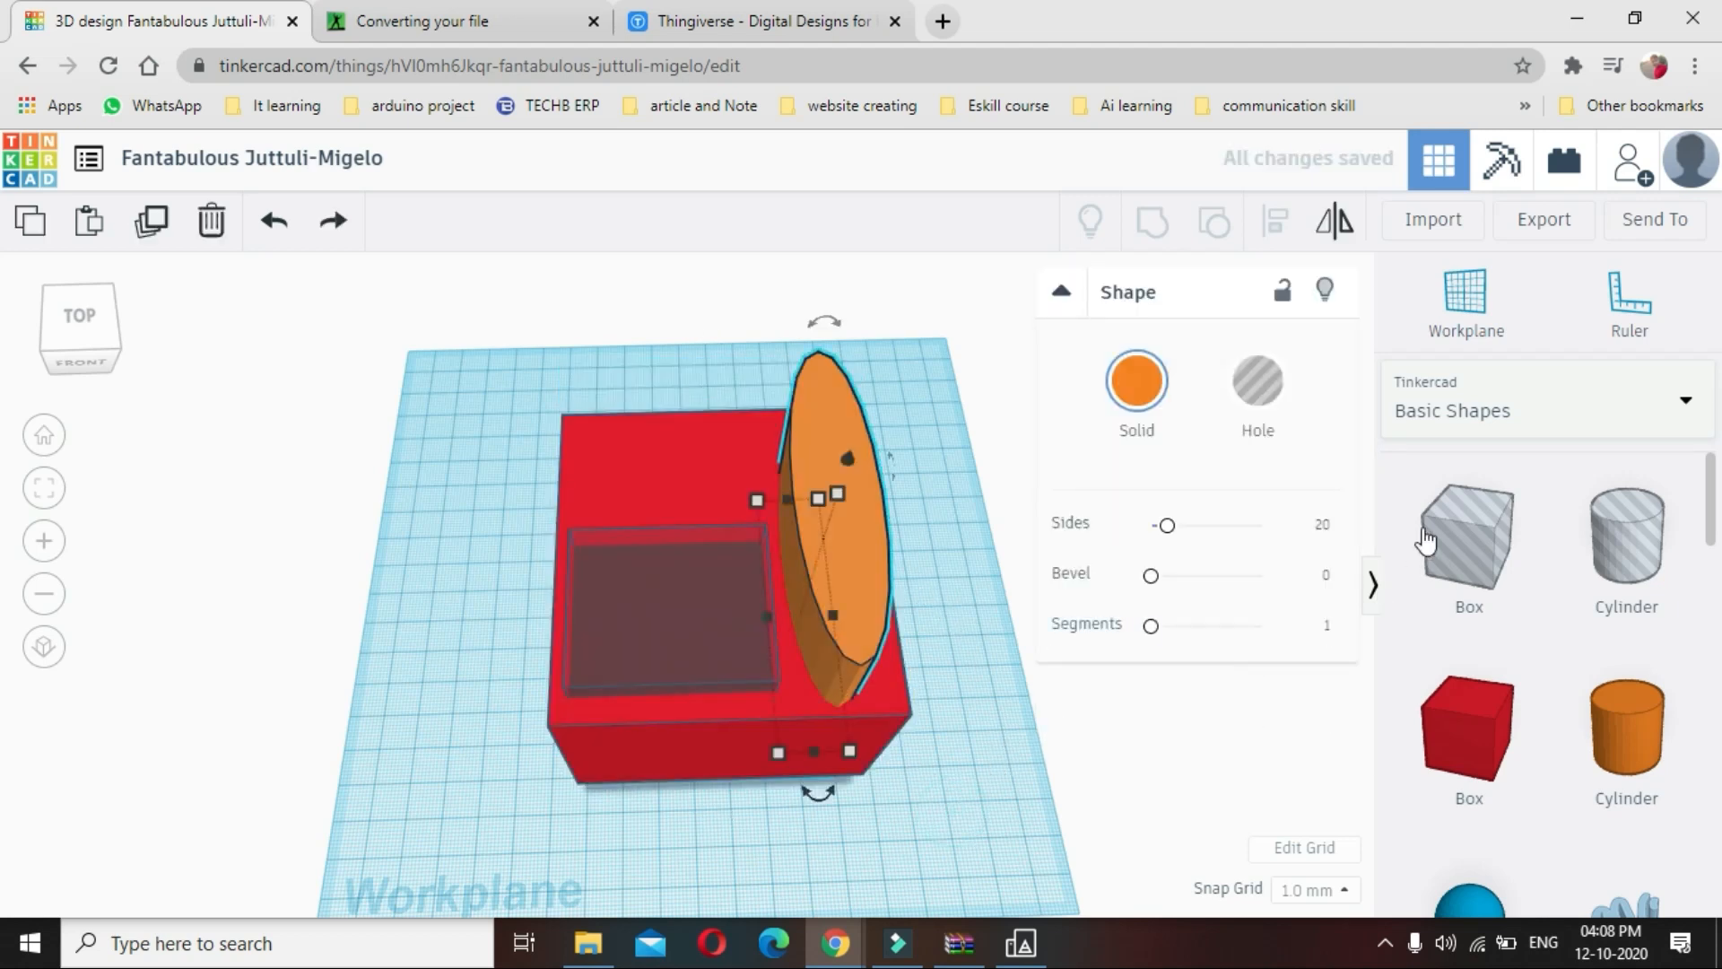
pyautogui.click(1157, 702)
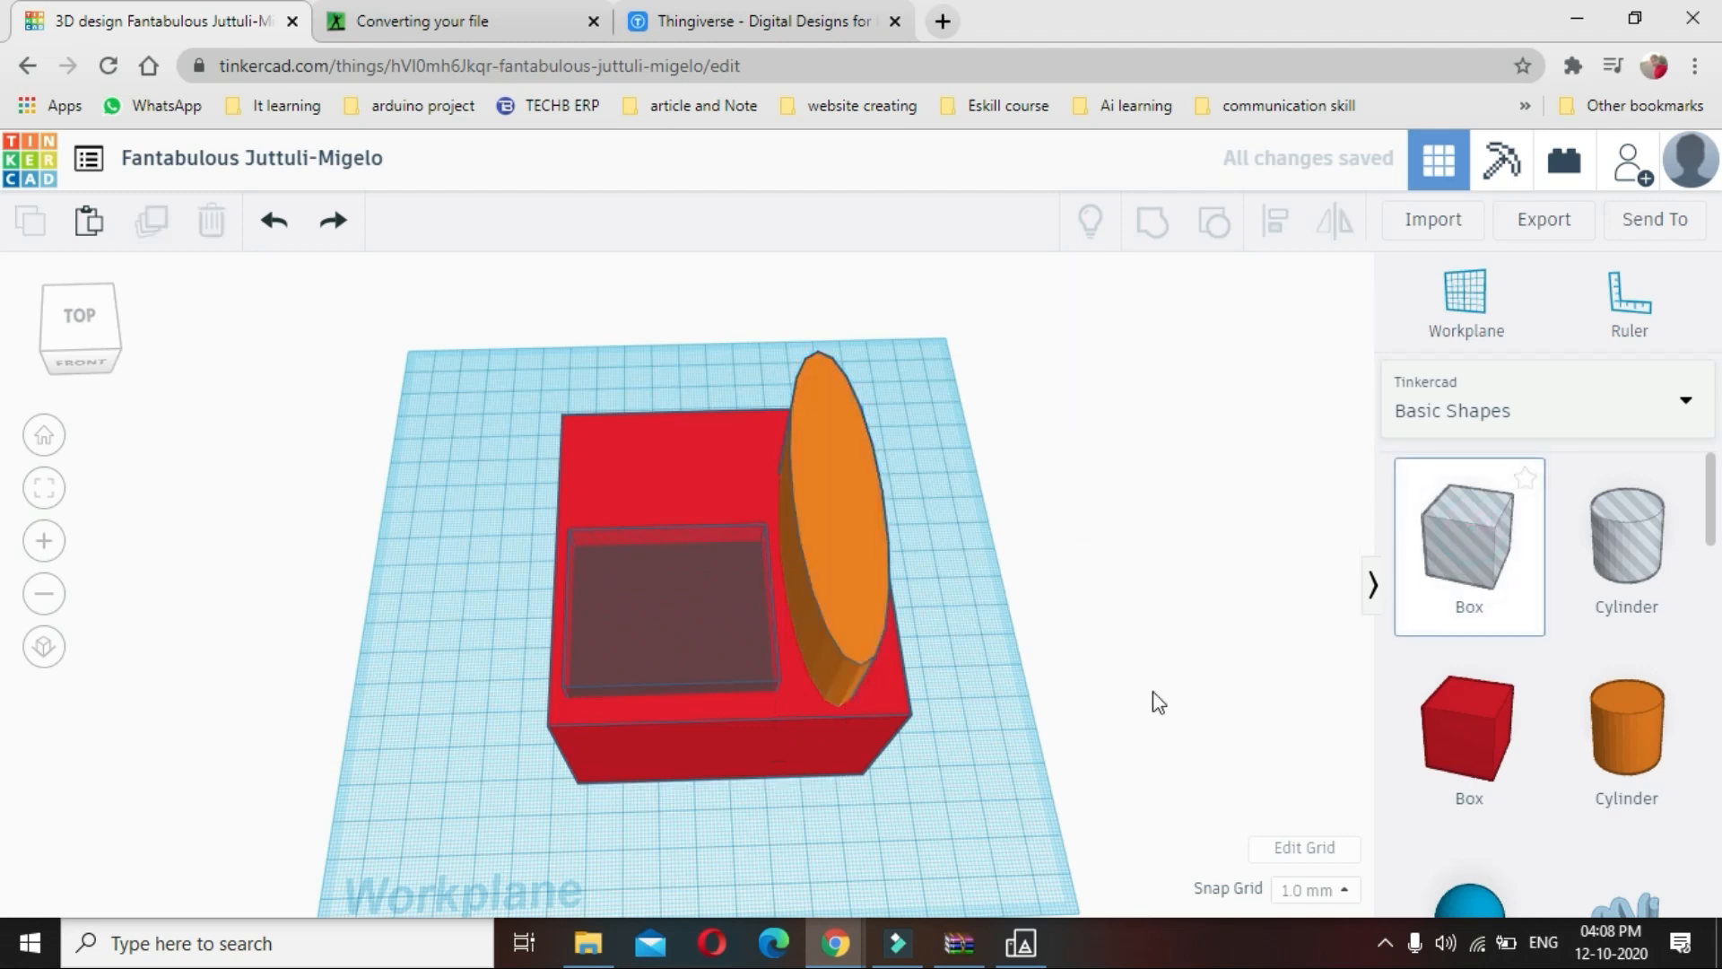
pyautogui.click(1522, 576)
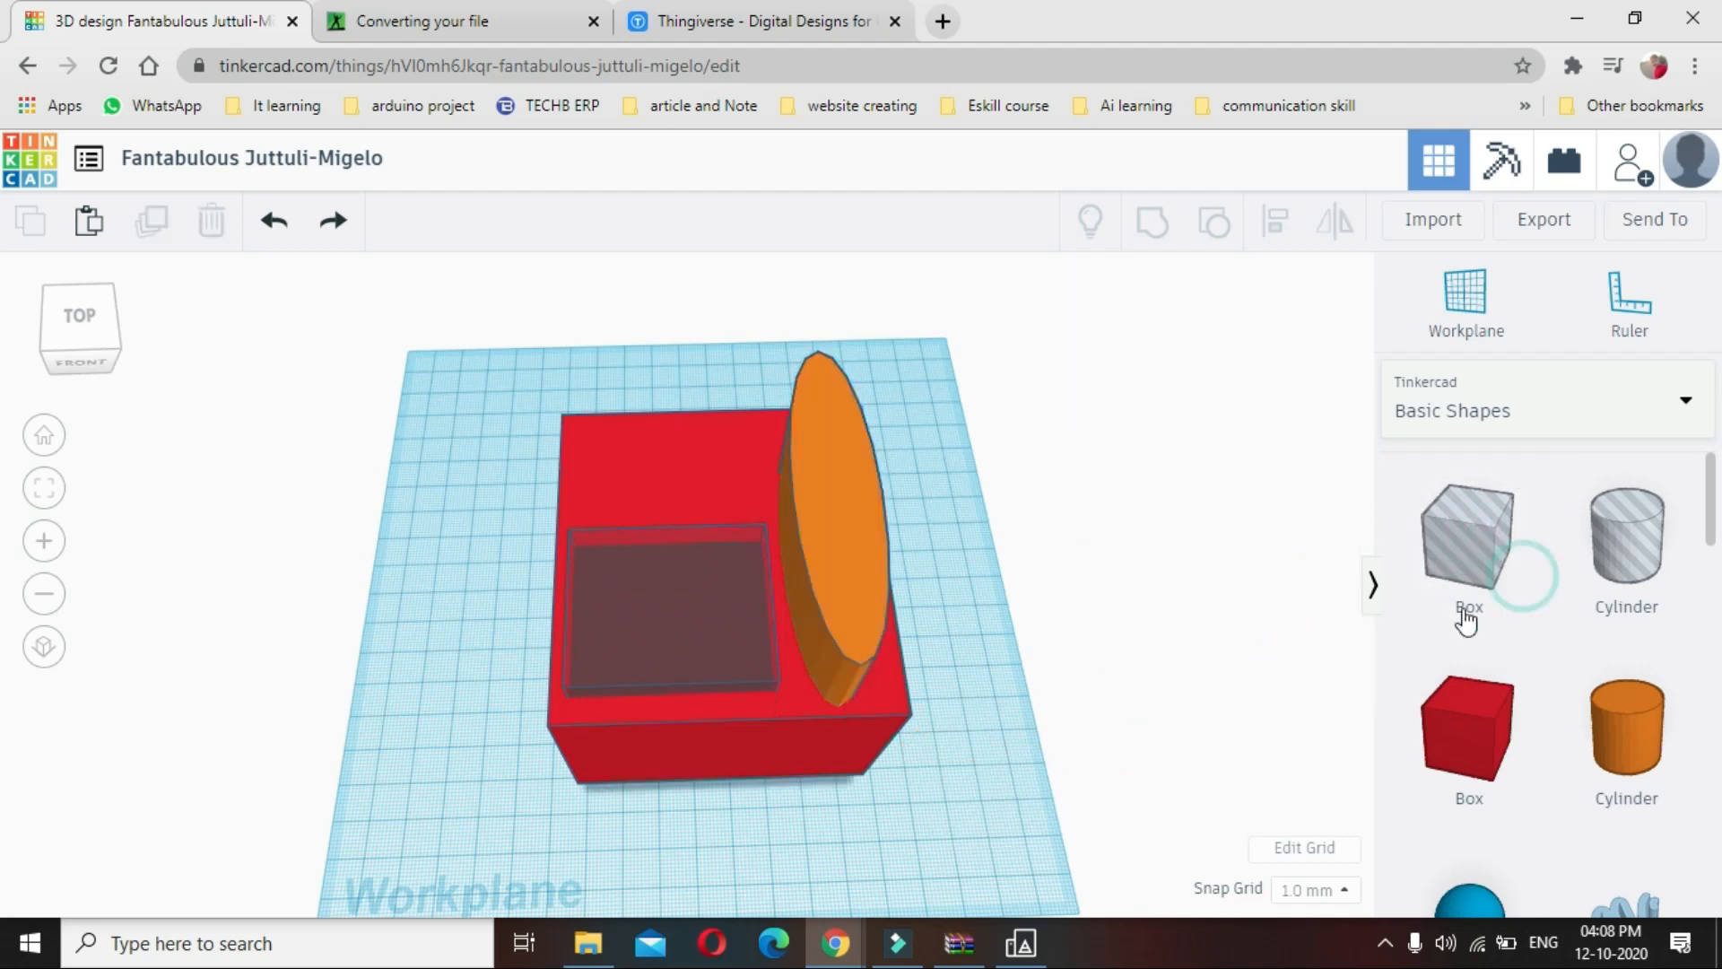
# Turn the orange cylinder in the red box into a hole
pyautogui.click(845, 477)
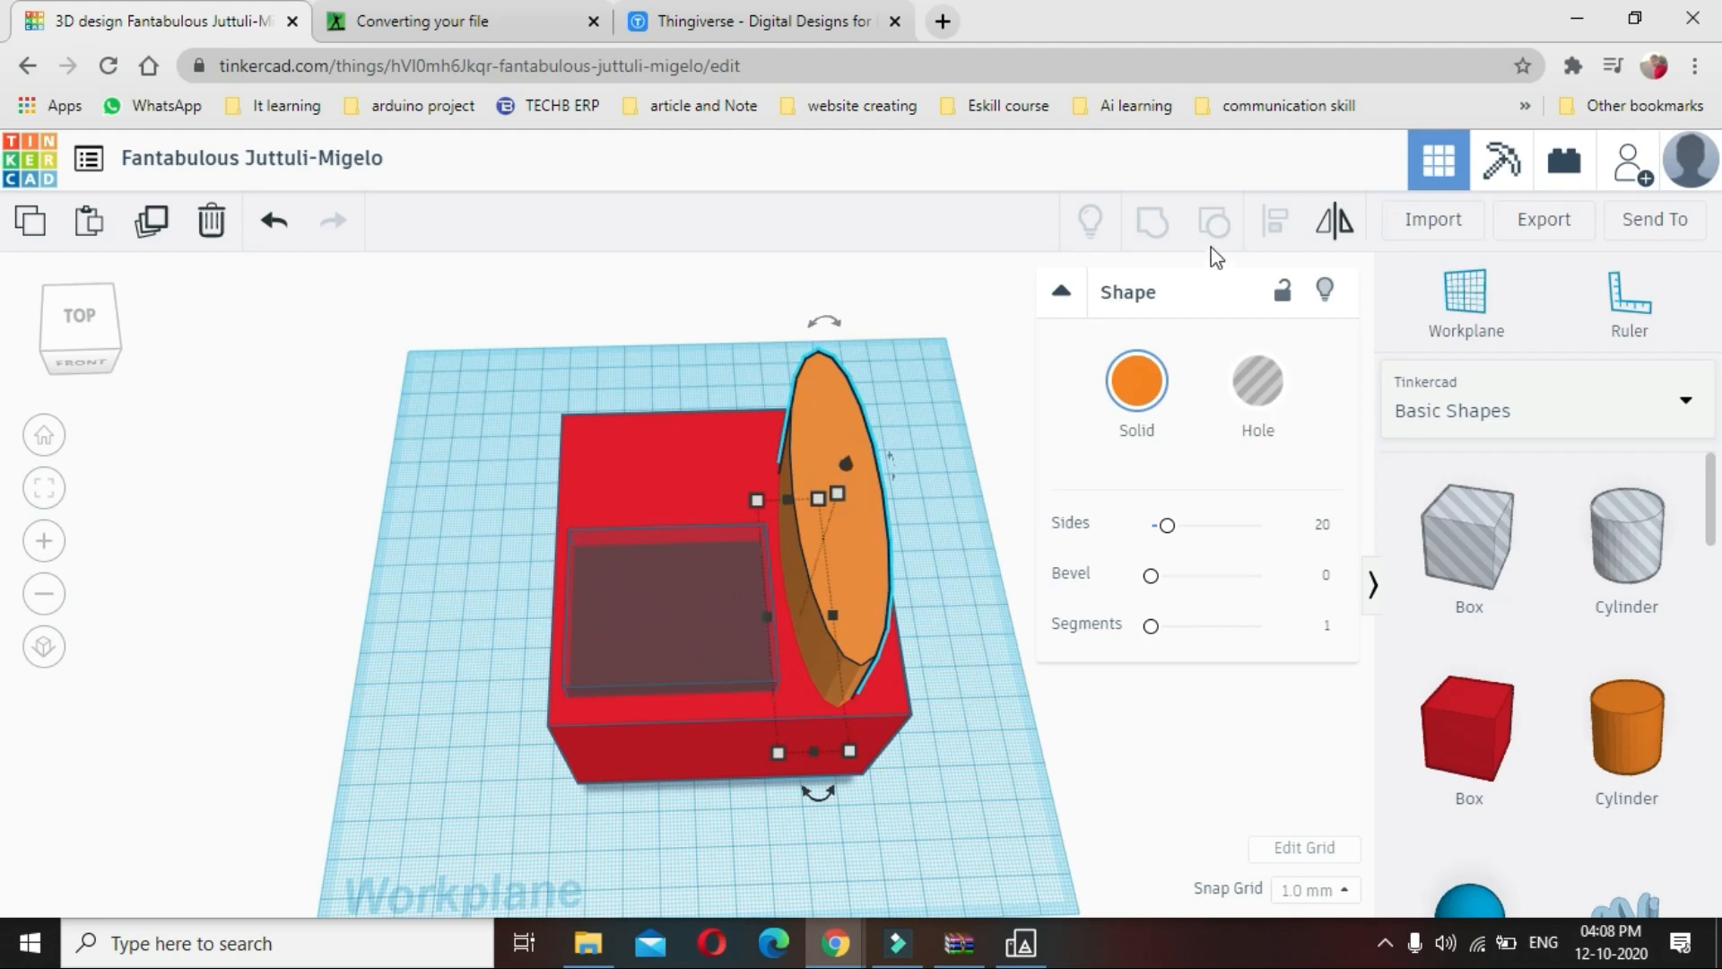
pyautogui.click(1258, 384)
pyautogui.click(1026, 739)
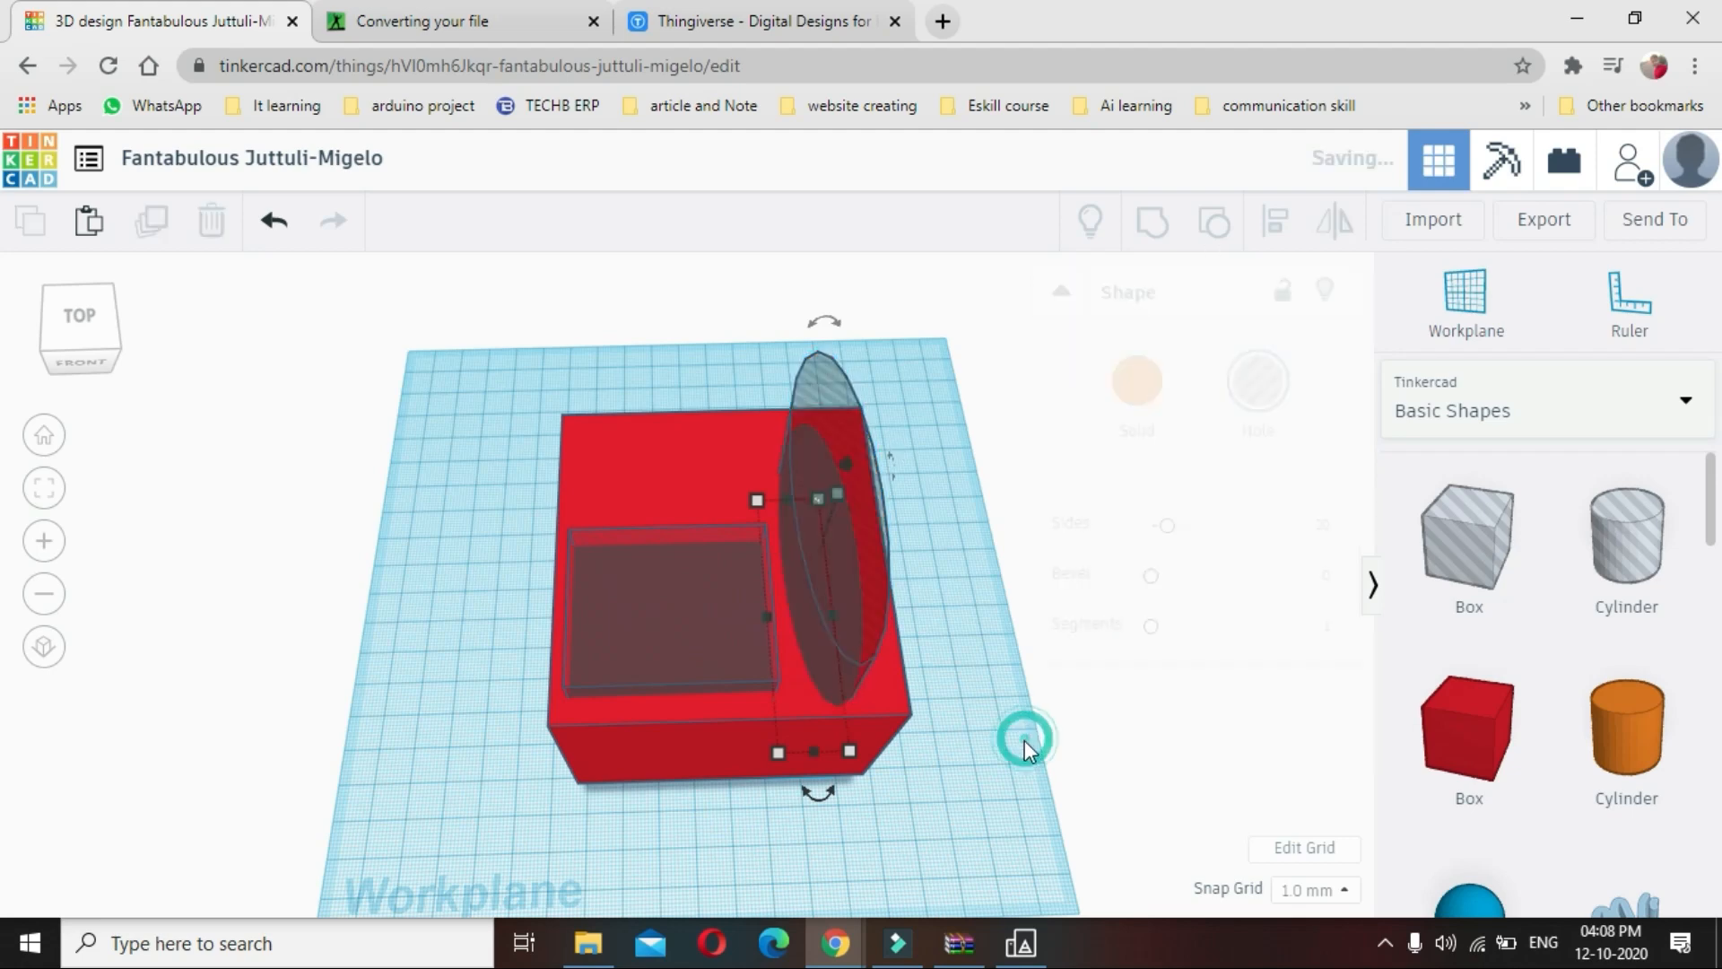
pyautogui.moveTo(938, 779); pyautogui.dragTo(574, 462, button='right')
pyautogui.click(612, 323)
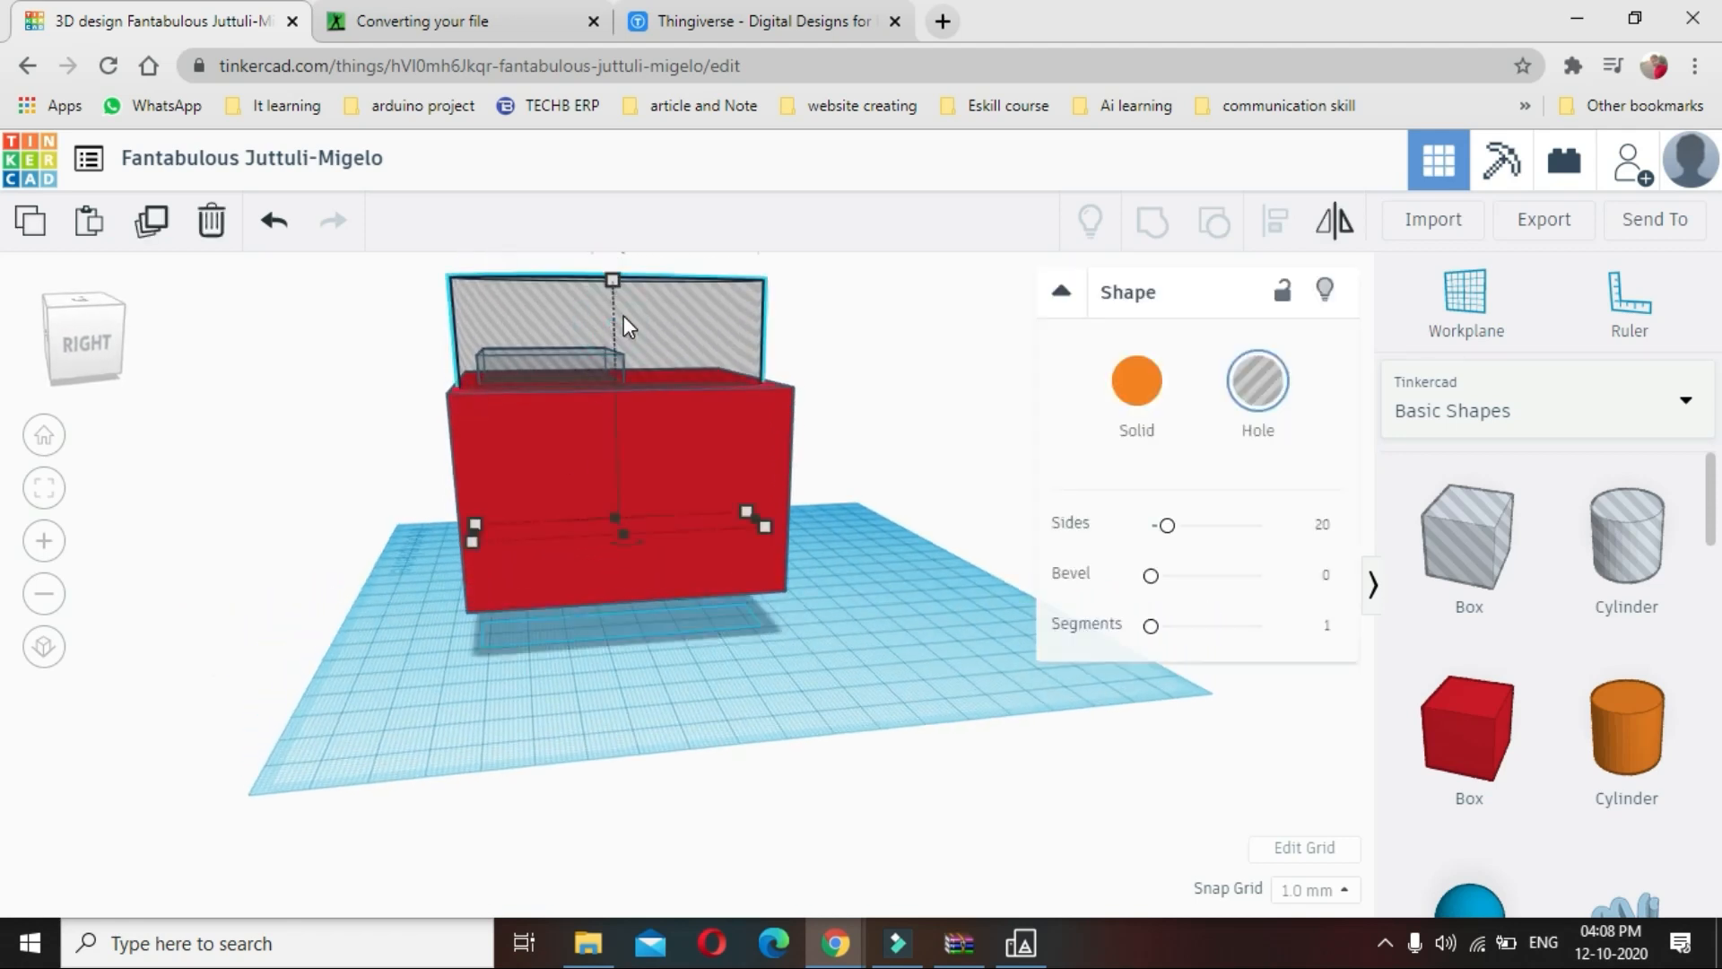
pyautogui.moveTo(632, 321)
pyautogui.mouseDown()
pyautogui.moveTo(638, 293)
pyautogui.moveTo(646, 342)
pyautogui.moveTo(653, 315)
pyautogui.mouseUp()
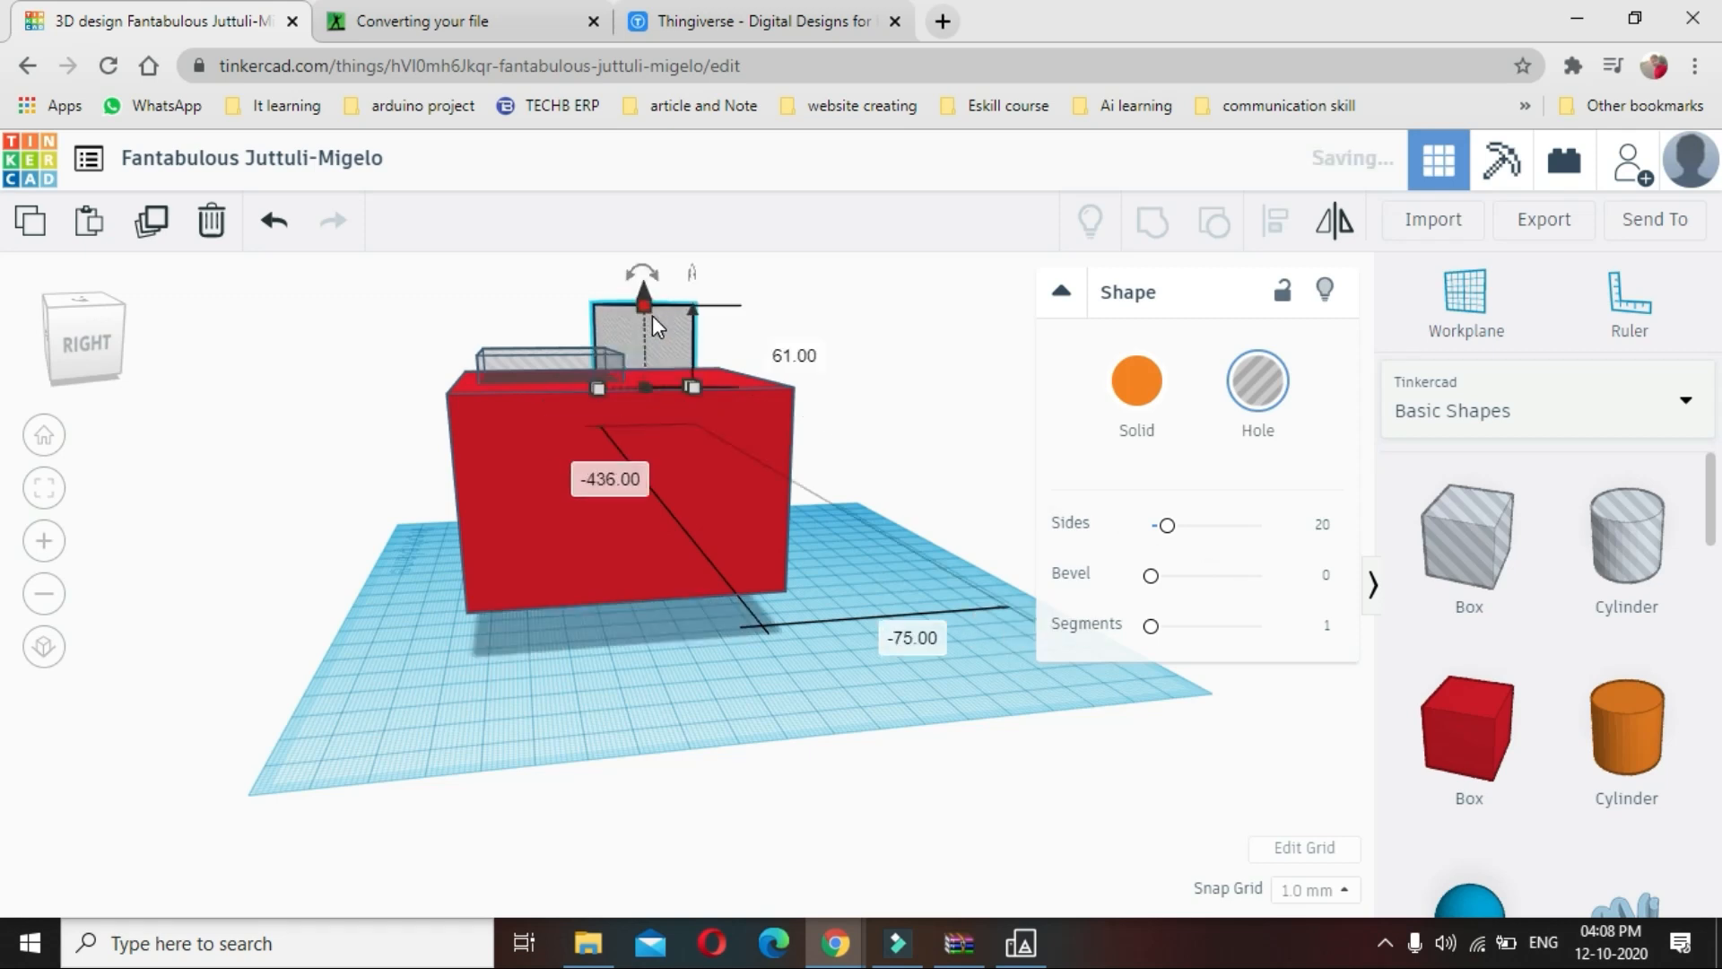
pyautogui.hotkey('ctrl', 'z')
# Lower the cylinder hole 13 mm further into the red box
pyautogui.scroll(-5, 940, 475)
pyautogui.moveTo(650, 375); pyautogui.dragTo(657, 413)
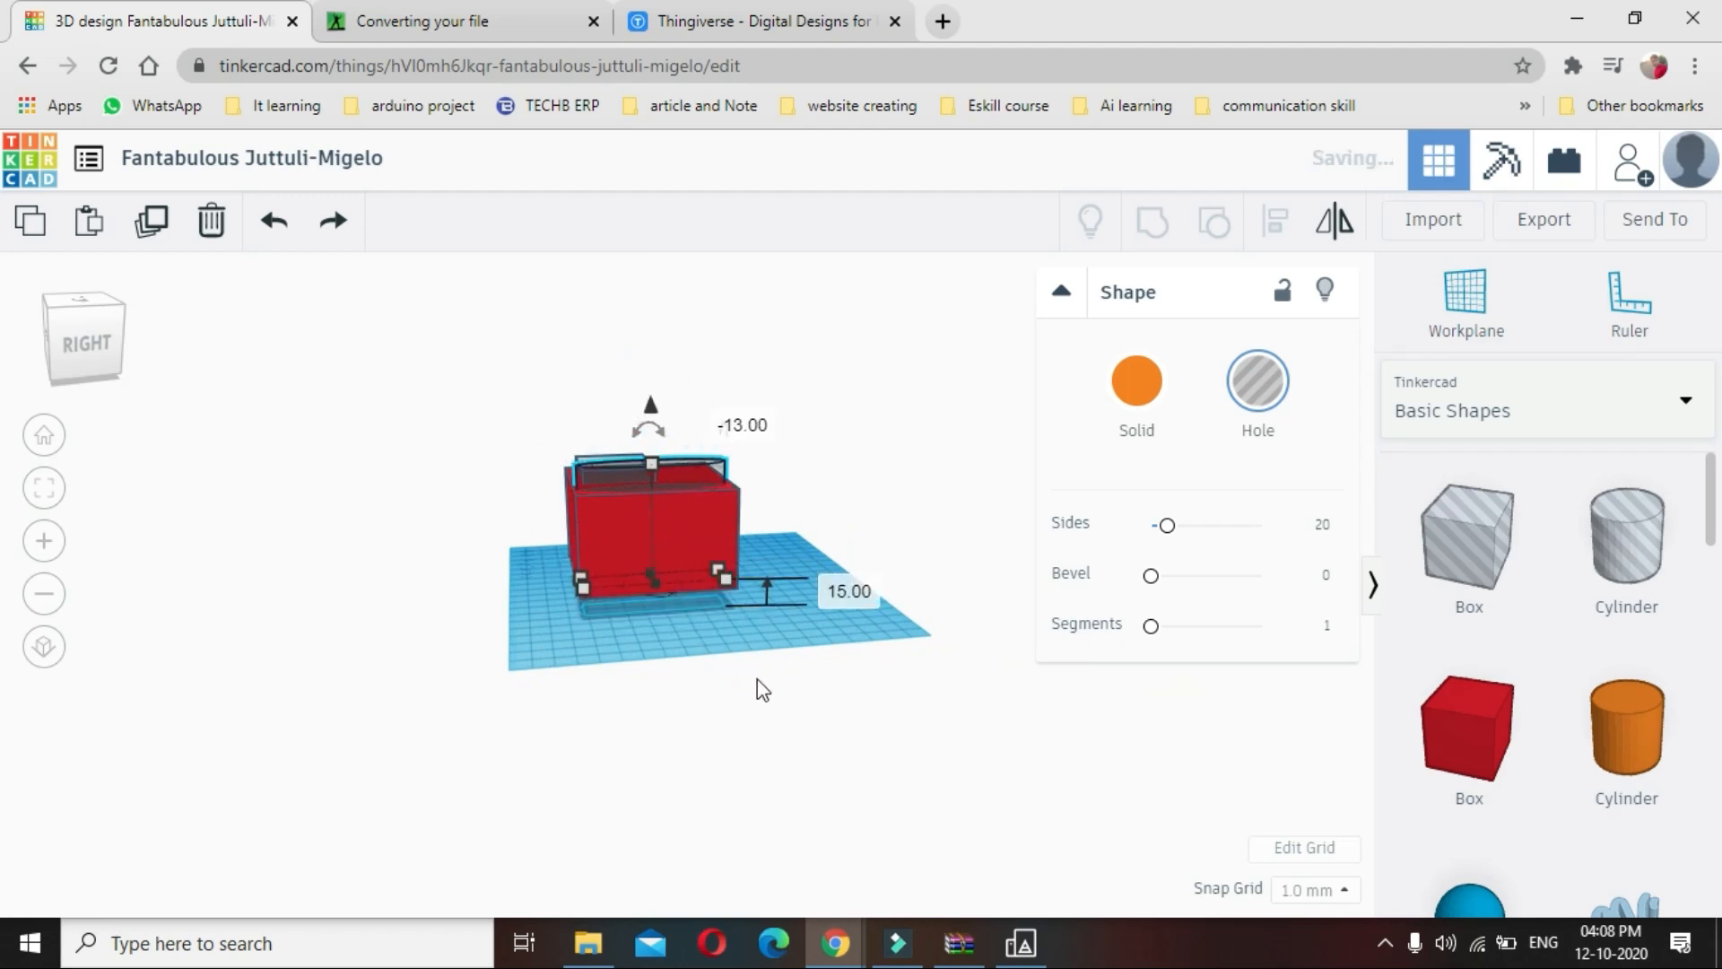
pyautogui.click(739, 663)
pyautogui.moveTo(715, 657); pyautogui.dragTo(1072, 756, button='right')
pyautogui.moveTo(703, 777); pyautogui.dragTo(781, 769, button='right')
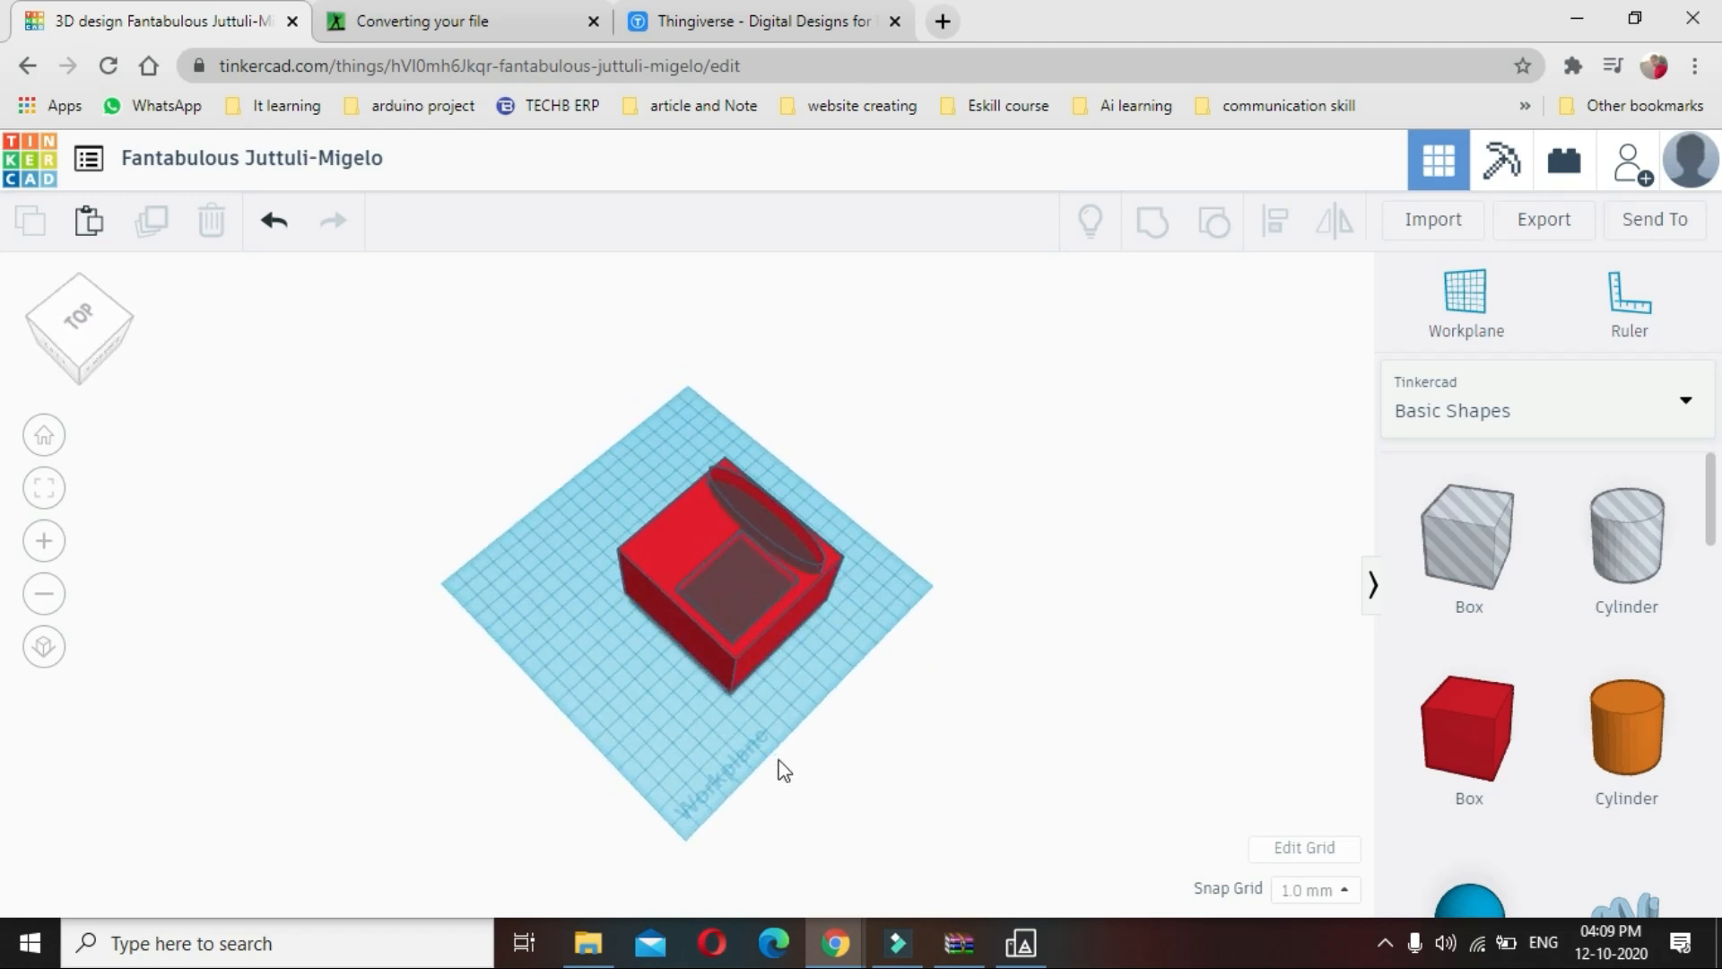
# Select the cylinder hole and the red box together and shift both slightly across the workplane
pyautogui.click(841, 611)
pyautogui.moveTo(815, 628); pyautogui.dragTo(599, 638, button='right')
pyautogui.click(741, 535)
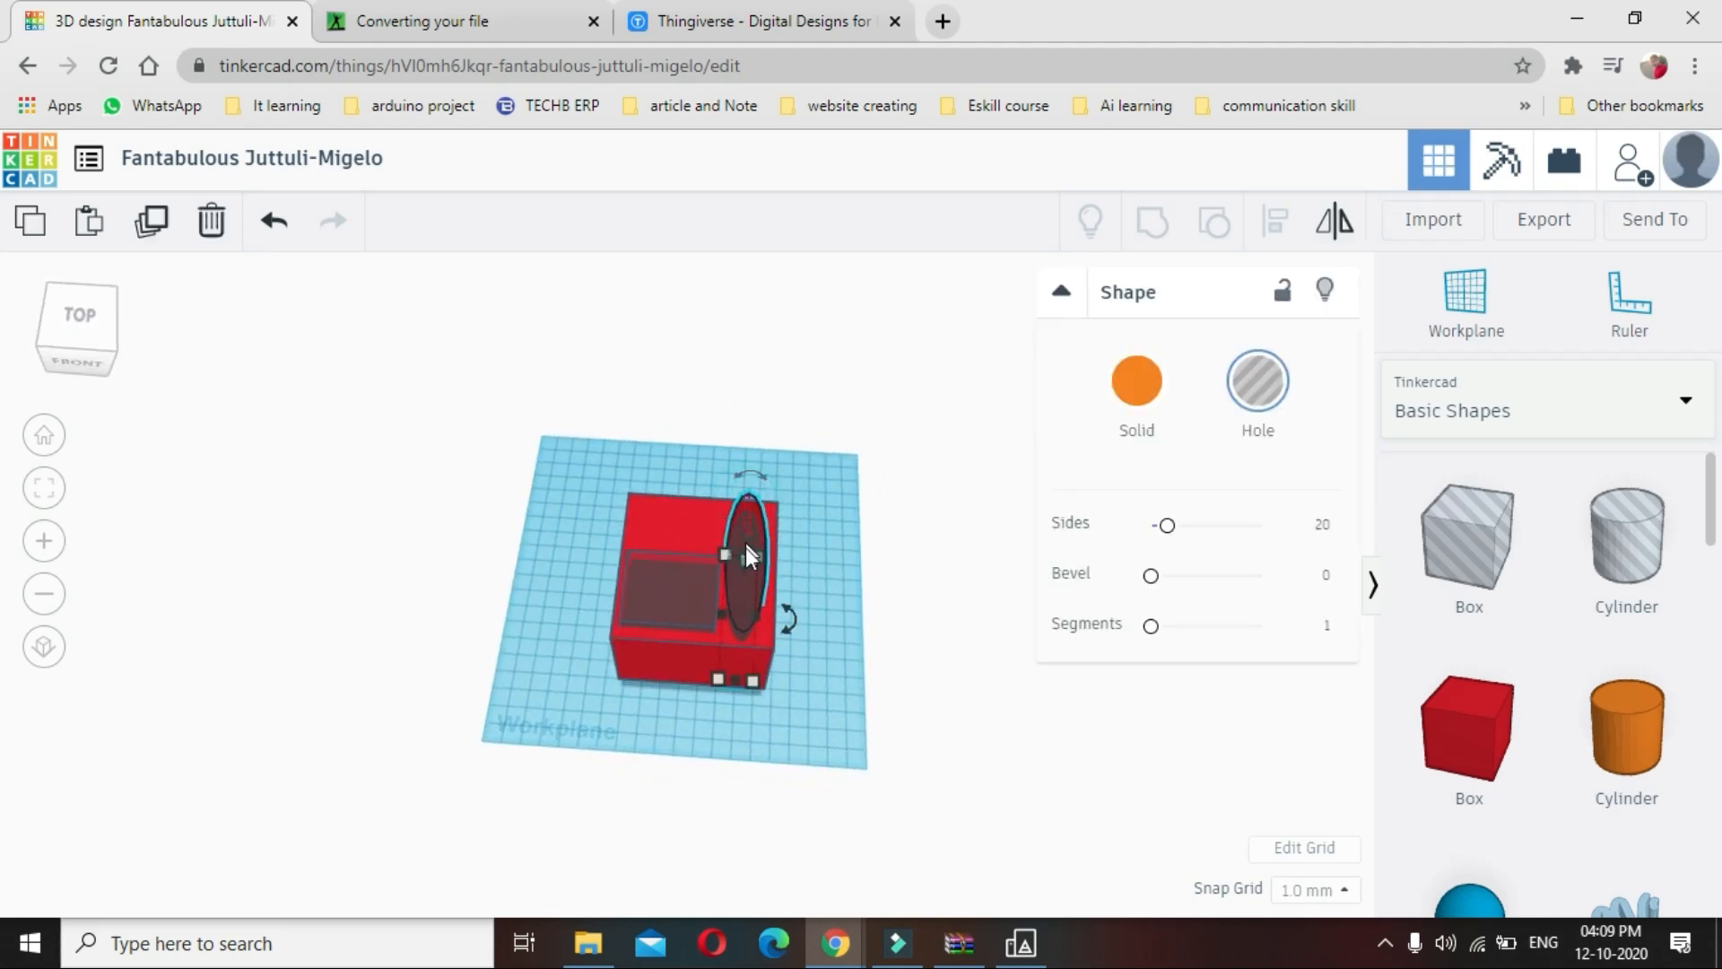
pyautogui.keyDown('shift'); pyautogui.click(750, 491); pyautogui.keyUp('shift')
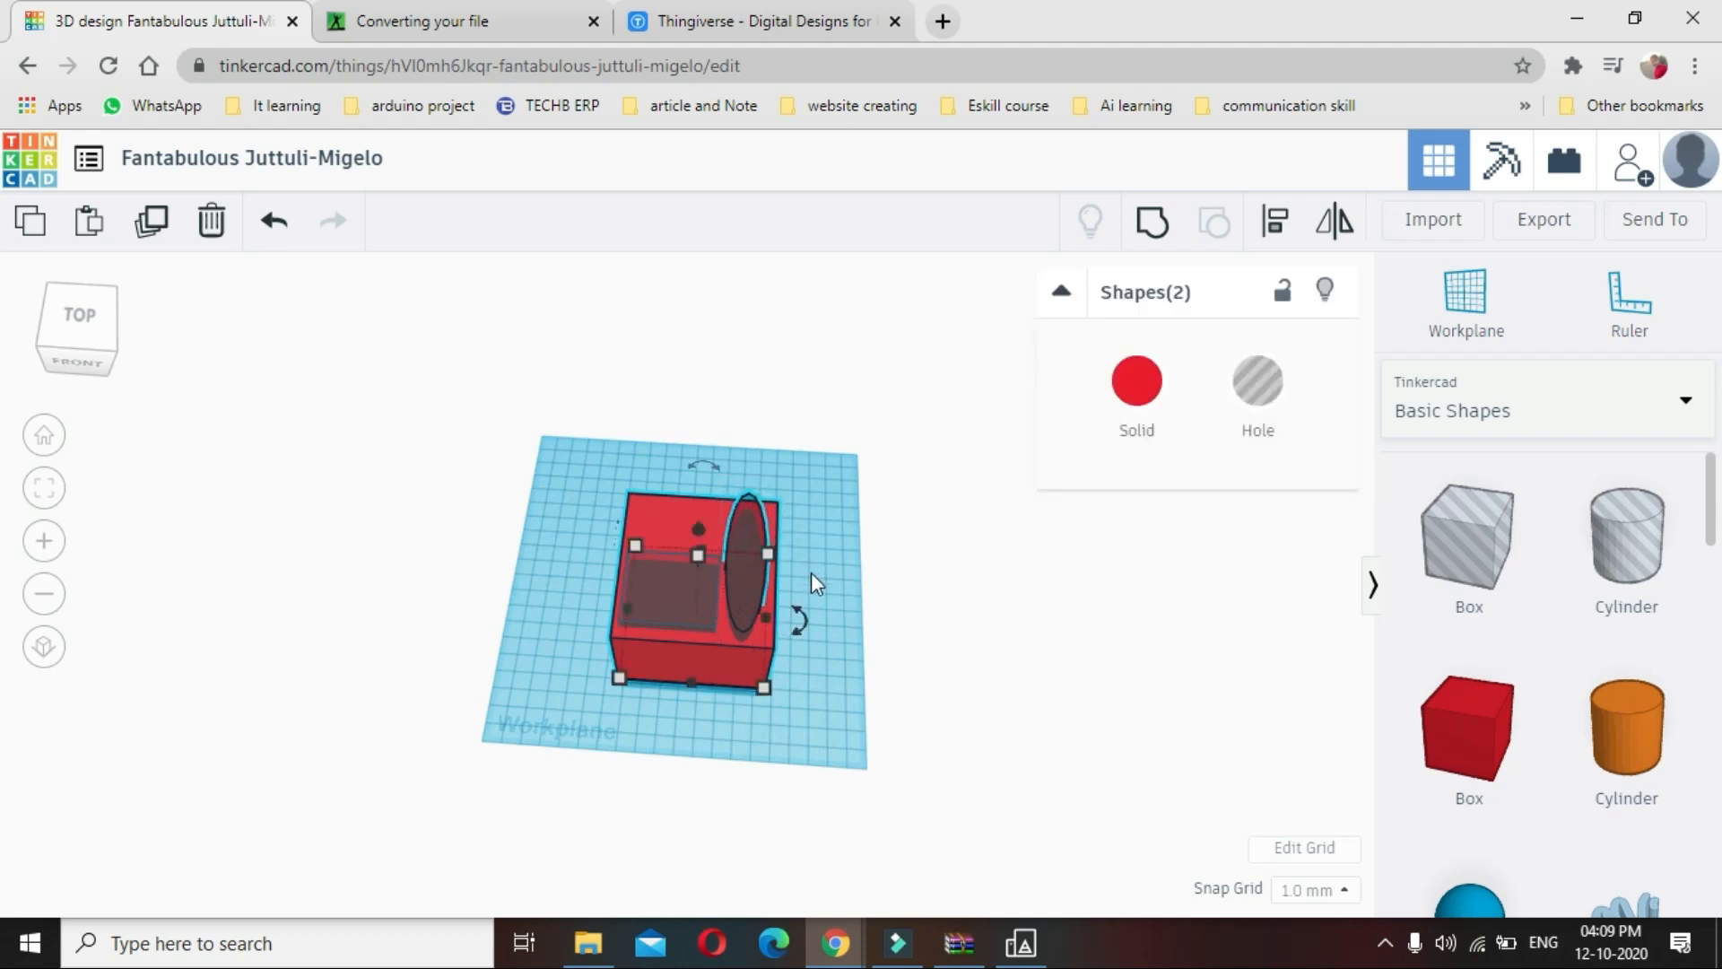
pyautogui.scroll(2, 810, 573)
pyautogui.scroll(4, 811, 573)
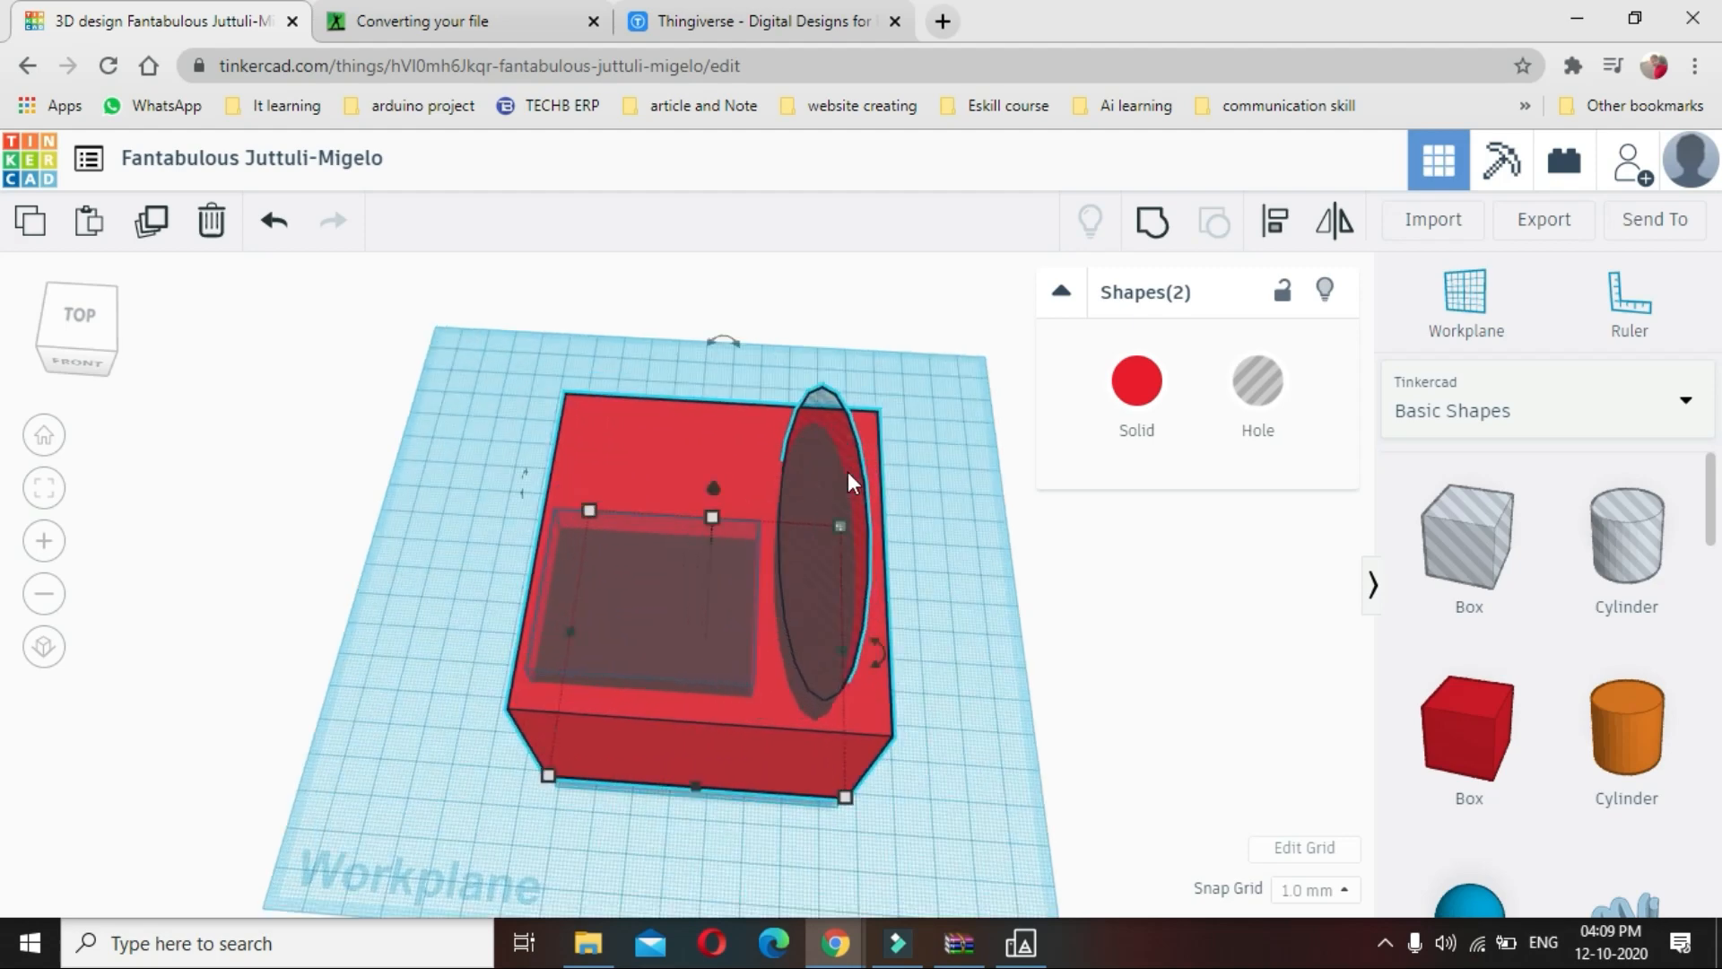
pyautogui.moveTo(848, 472); pyautogui.dragTo(870, 686, button='right')
pyautogui.moveTo(664, 668); pyautogui.dragTo(547, 481, button='right')
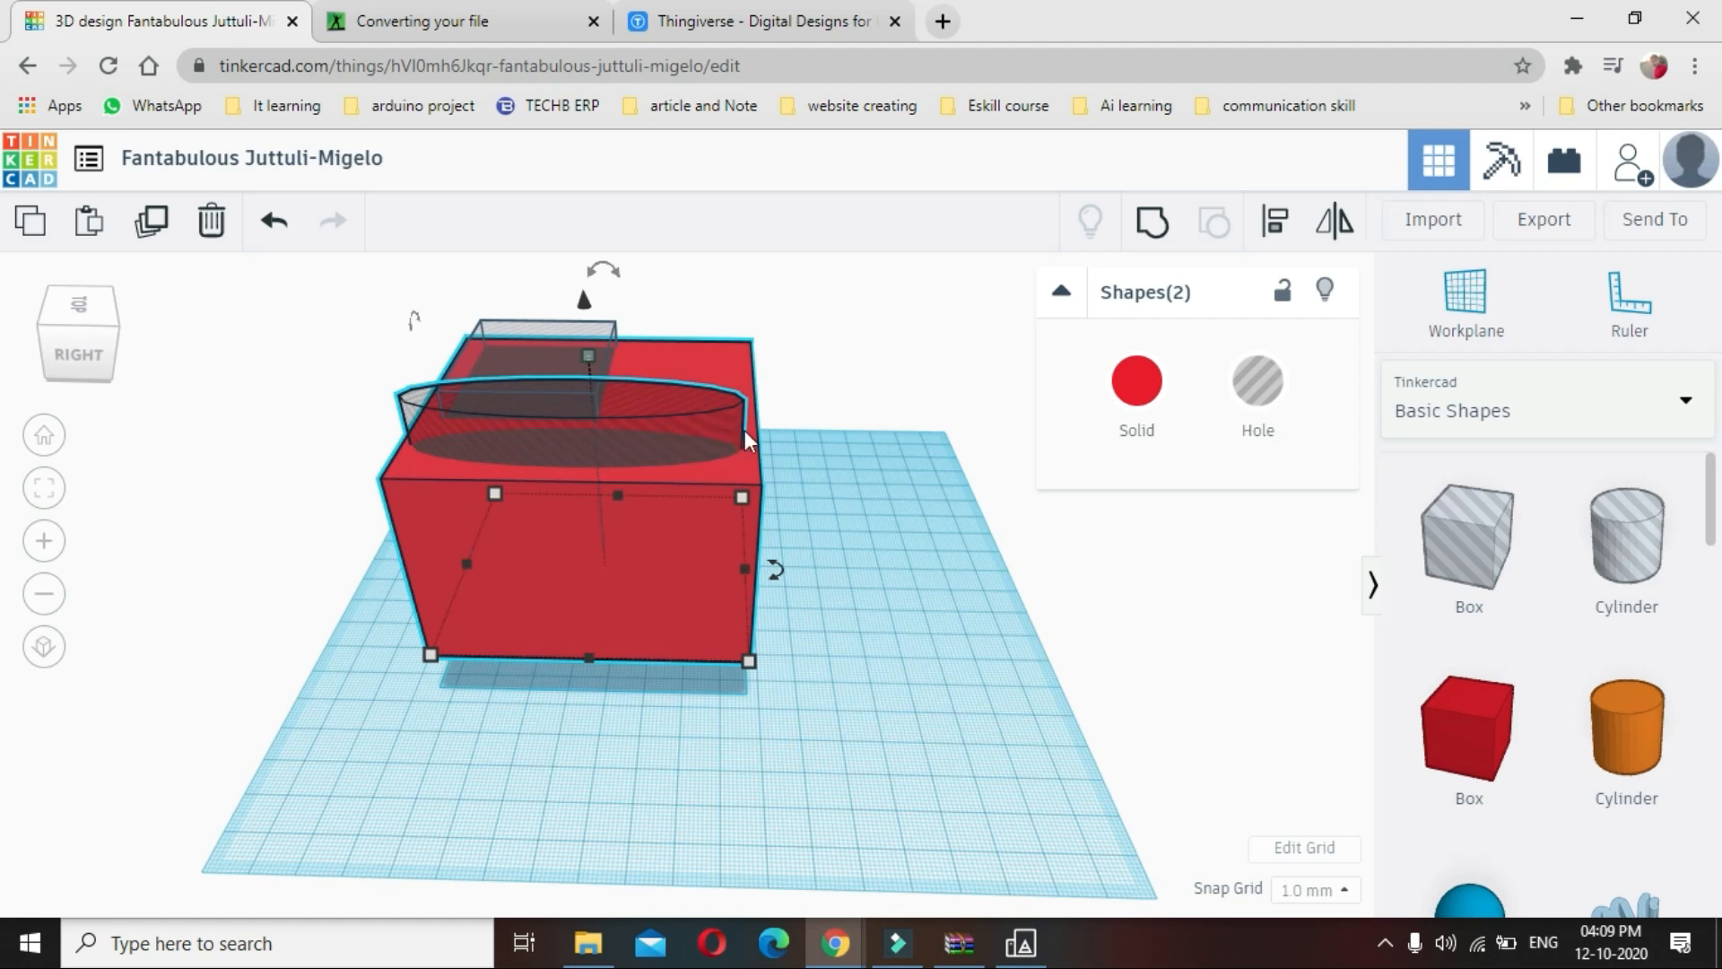
pyautogui.moveTo(736, 438); pyautogui.dragTo(665, 400)
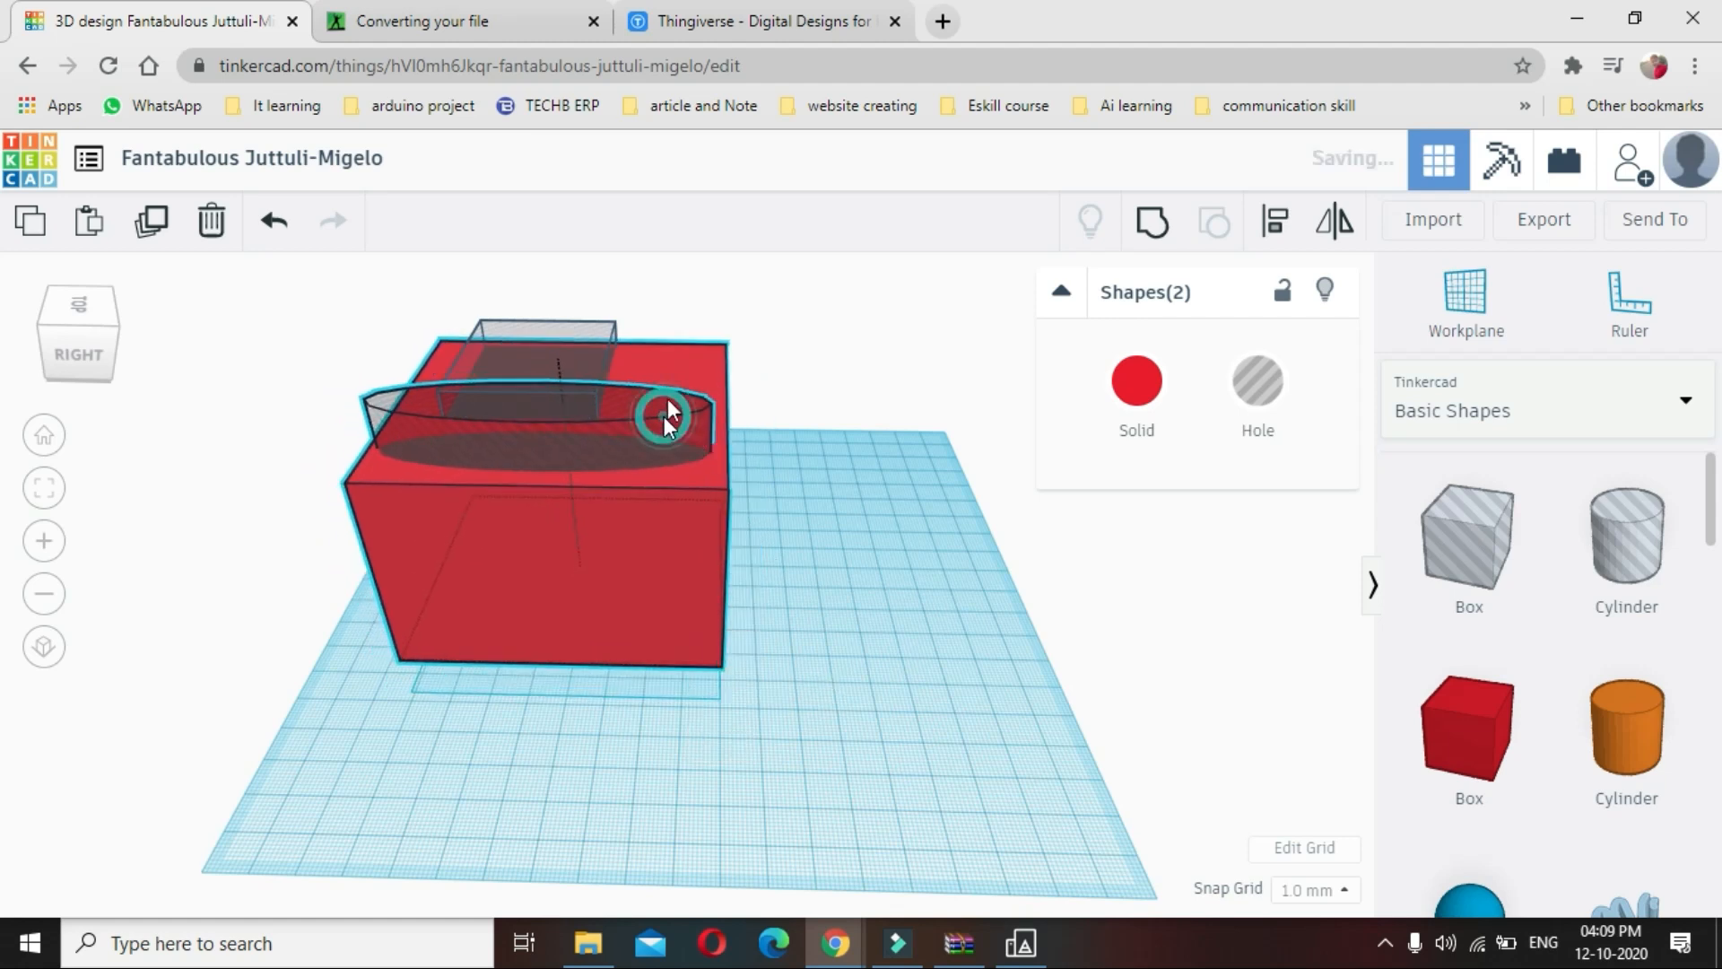
pyautogui.scroll(-5, 770, 554)
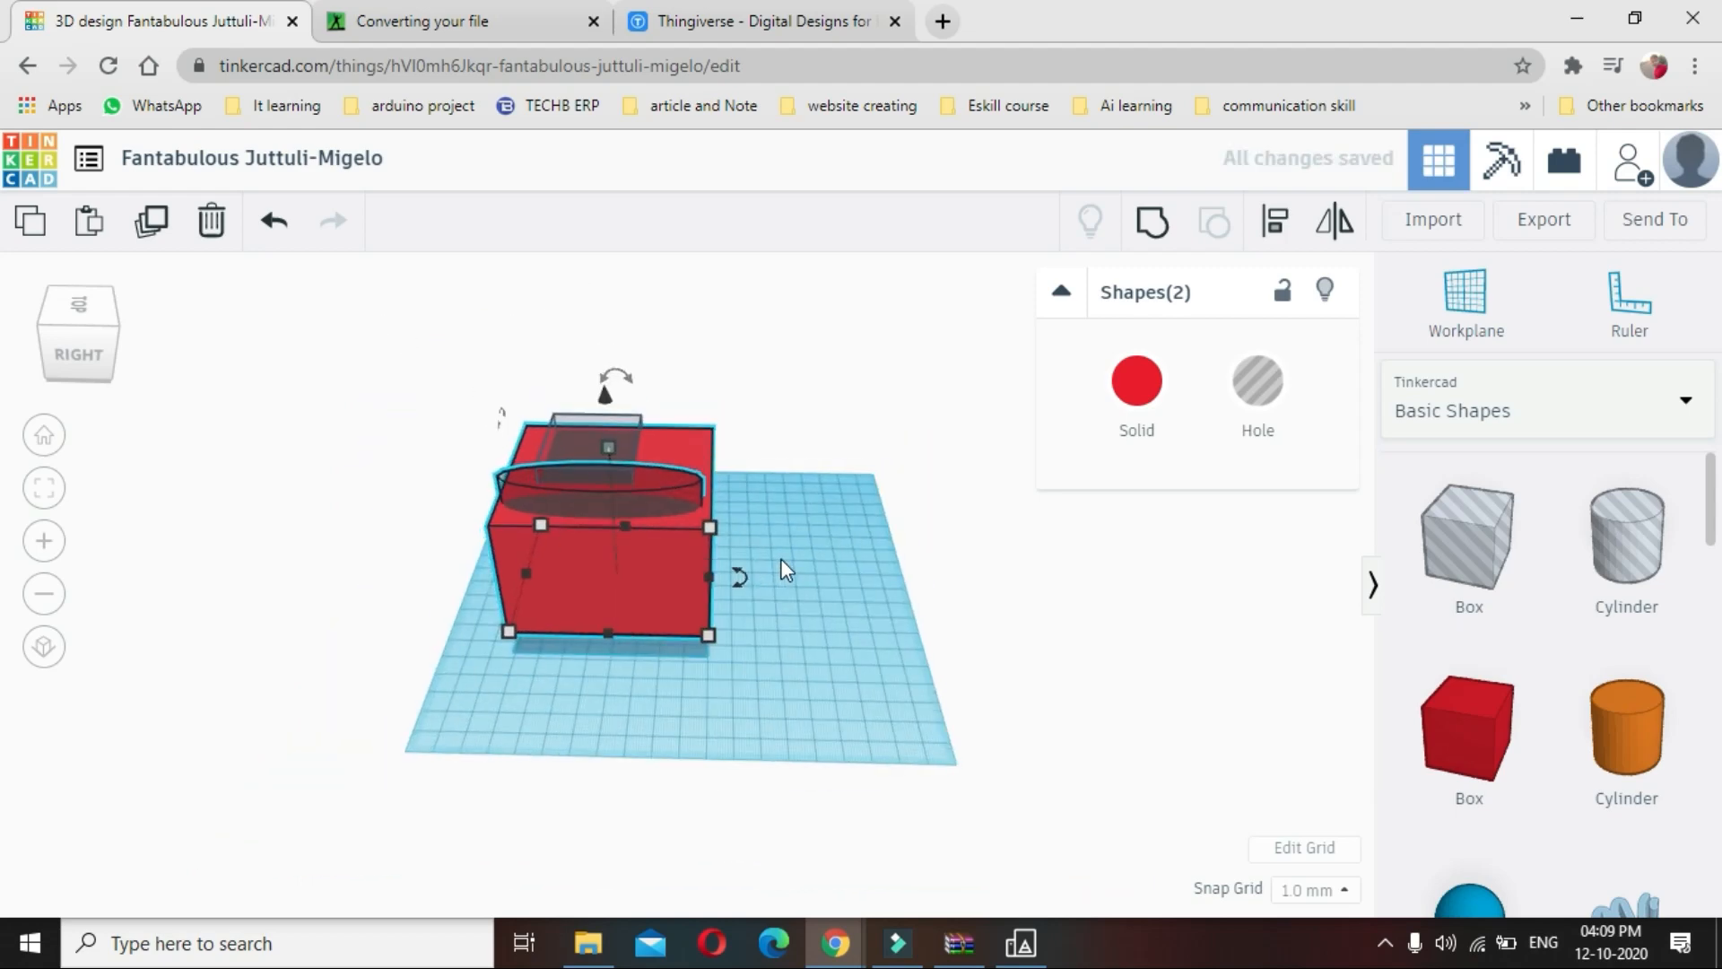
pyautogui.moveTo(787, 621); pyautogui.dragTo(895, 733, button='right')
pyautogui.moveTo(956, 699); pyautogui.dragTo(1153, 786, button='right')
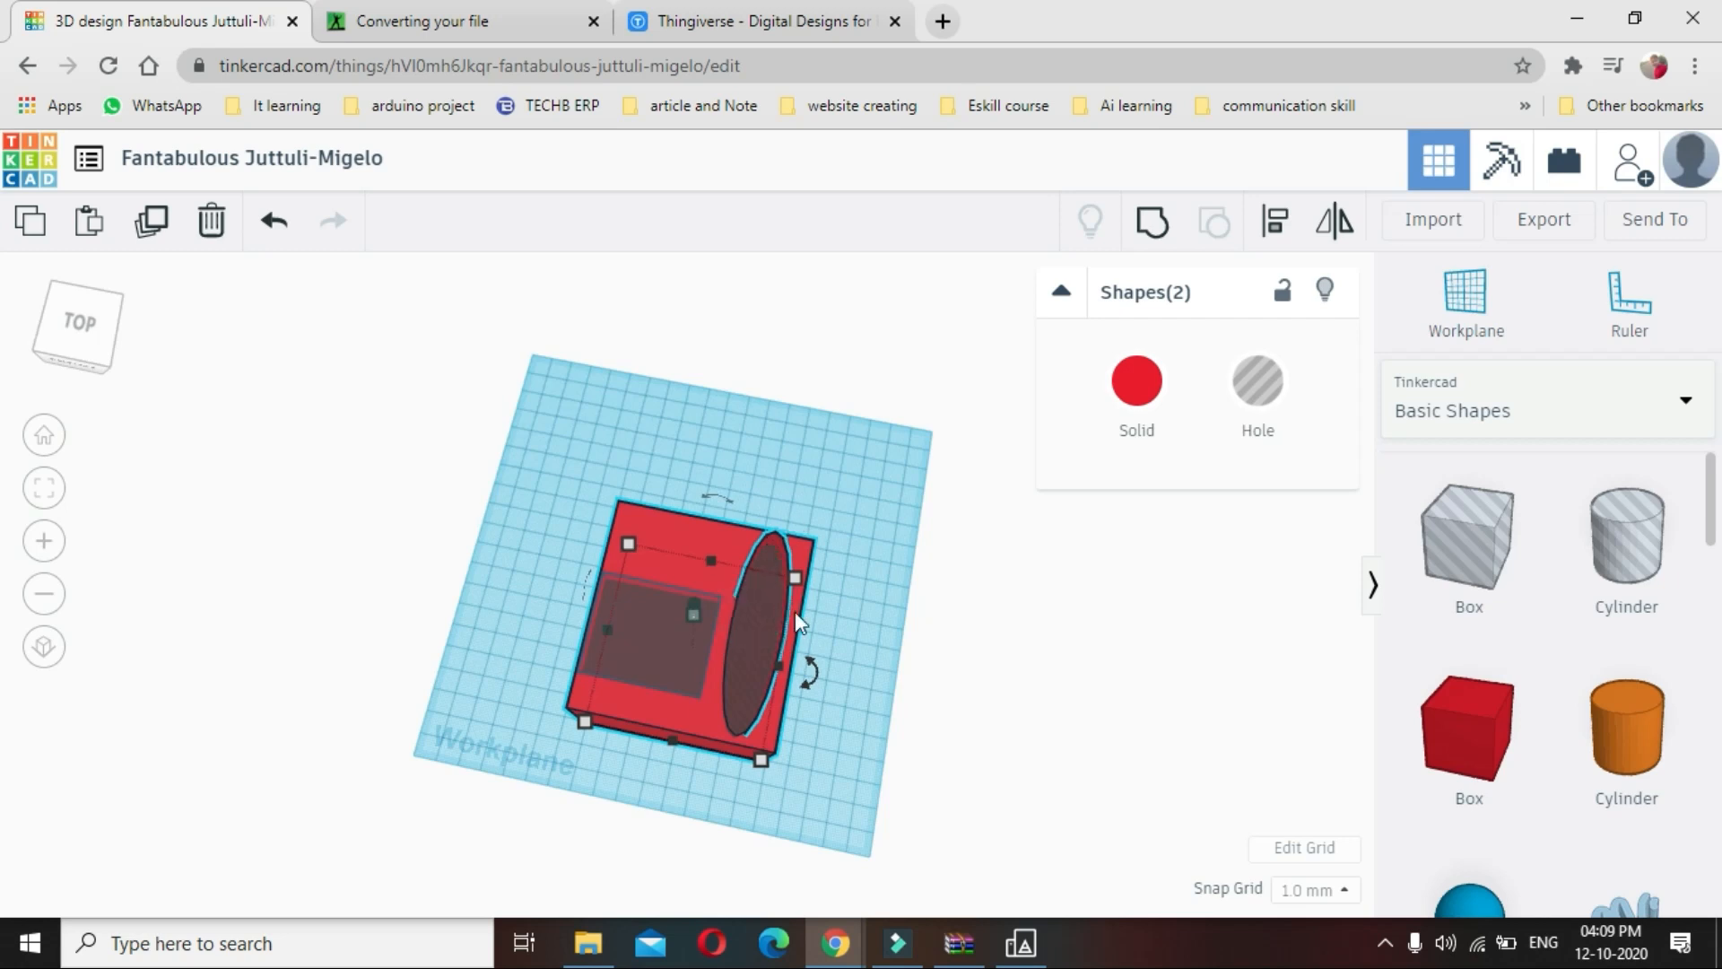
# Reduce the red box's height to expose the cylinder hole and shorten the cylinder to about a third of its length
pyautogui.click(843, 653)
pyautogui.moveTo(842, 653); pyautogui.dragTo(467, 573, button='right')
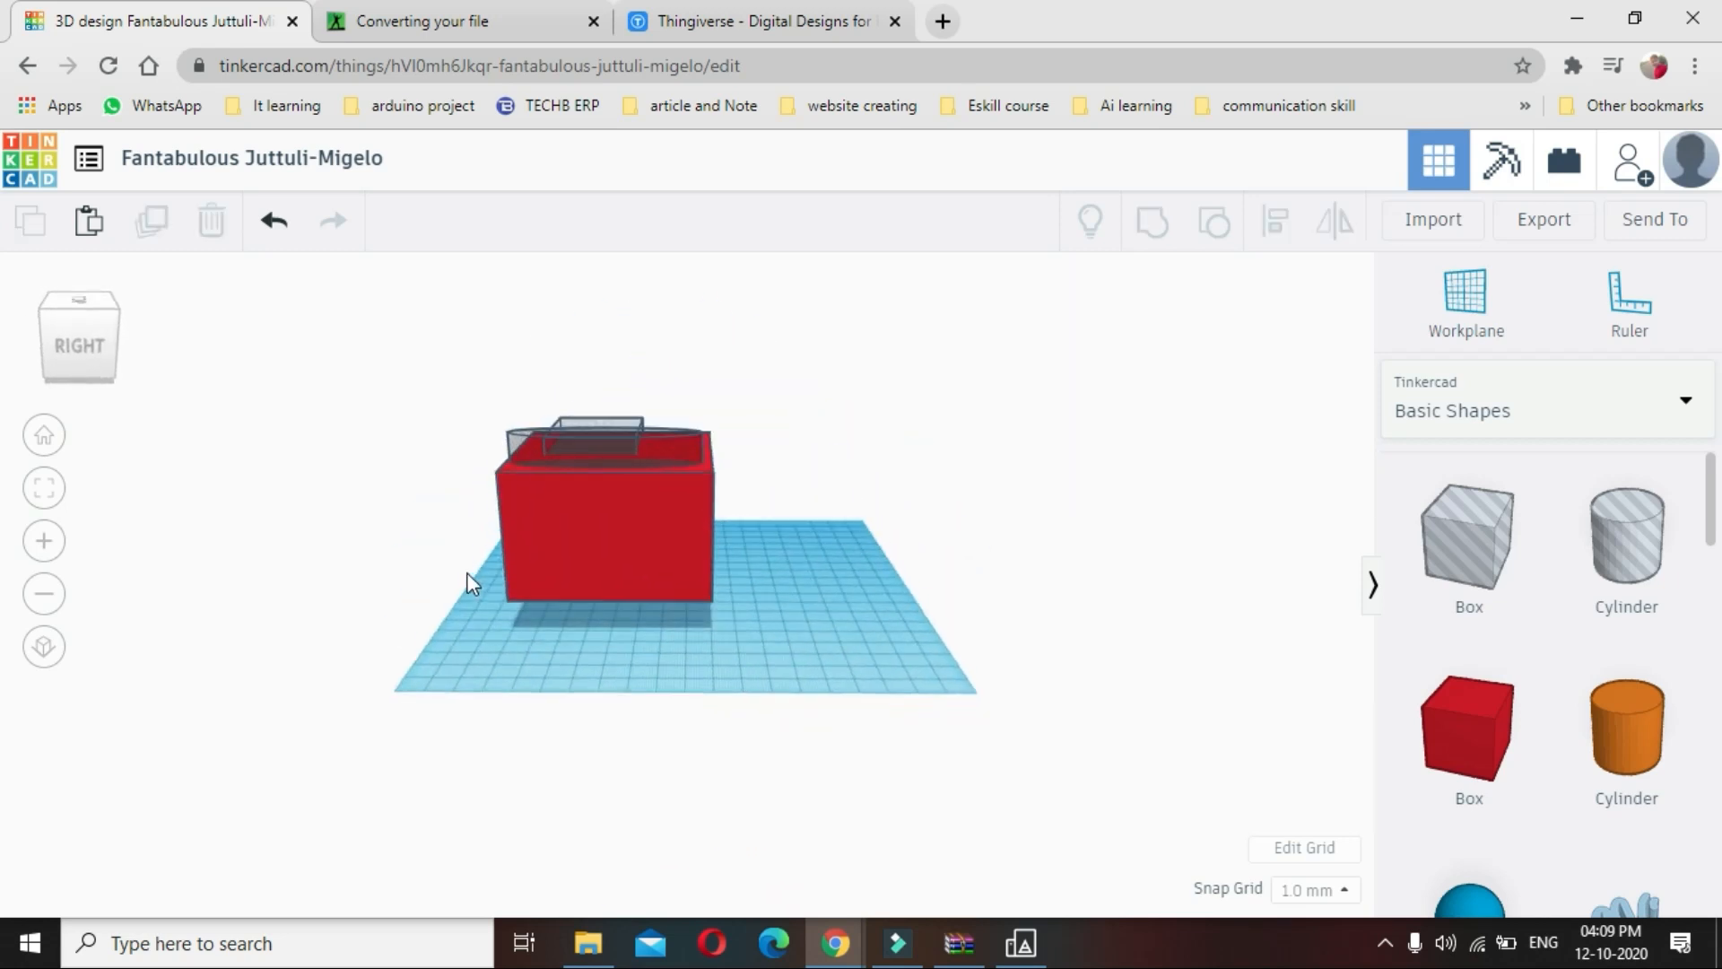
pyautogui.click(595, 476)
pyautogui.moveTo(611, 454); pyautogui.dragTo(610, 538)
pyautogui.click(642, 448)
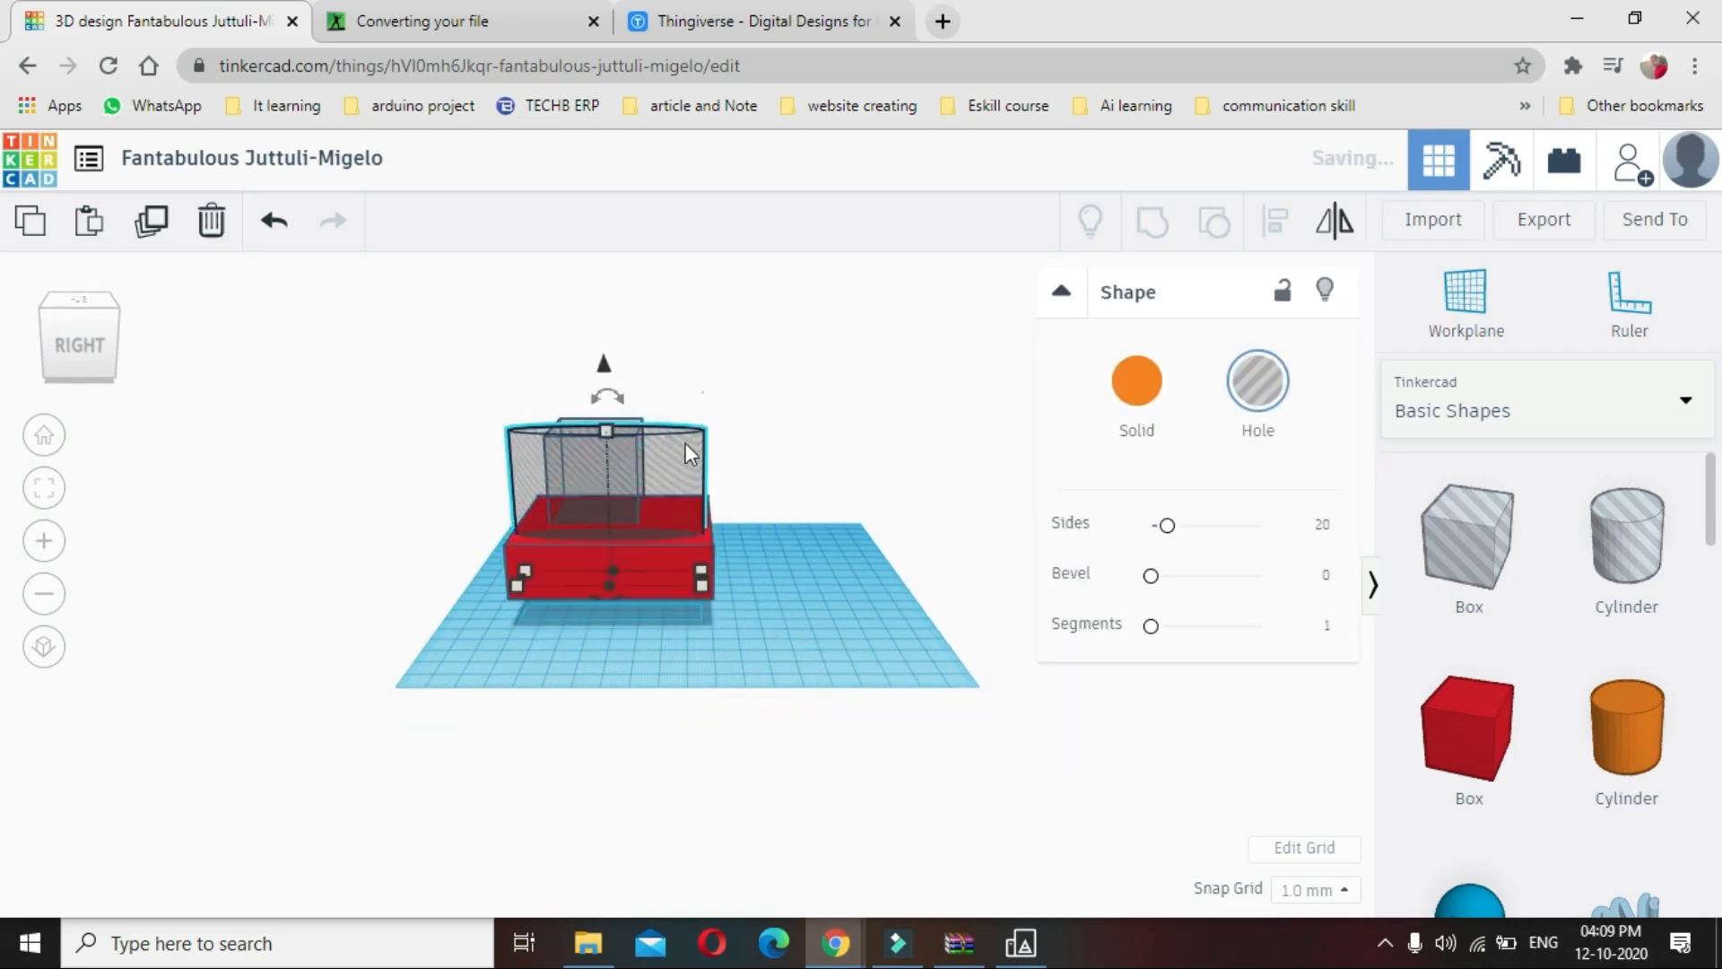
pyautogui.moveTo(703, 584); pyautogui.dragTo(578, 575)
# Stretch the red box to a height of 56 mm around the hole shapes
pyautogui.click(613, 561)
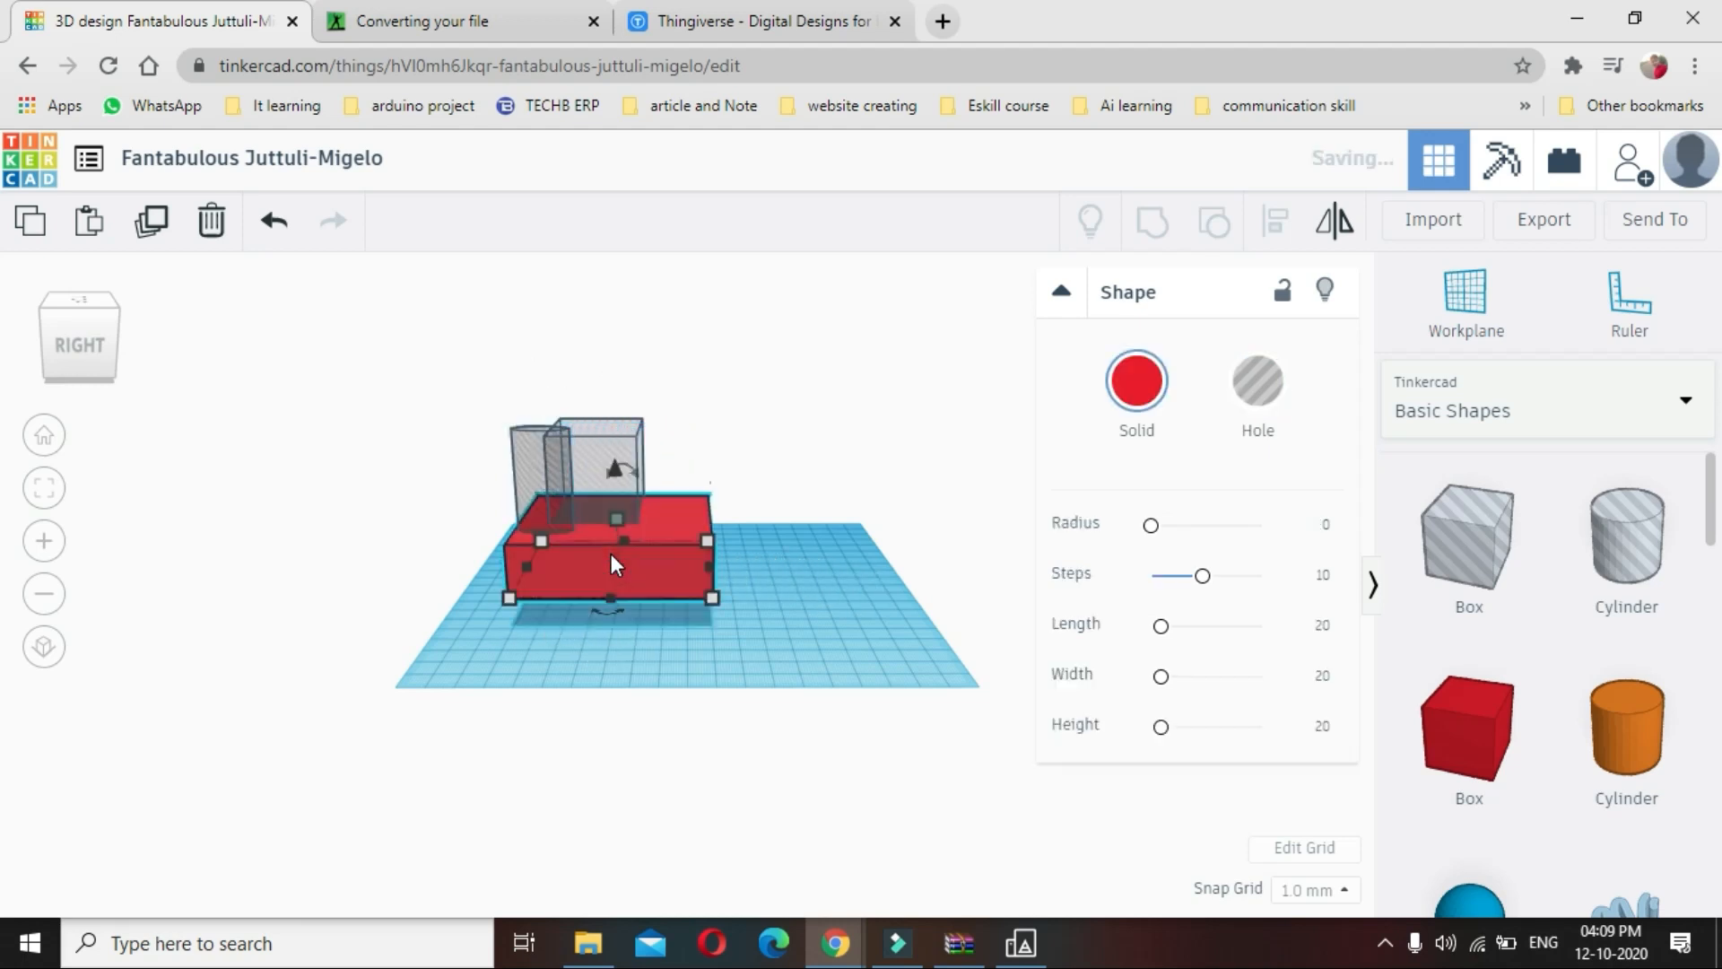
pyautogui.moveTo(619, 525); pyautogui.dragTo(635, 455)
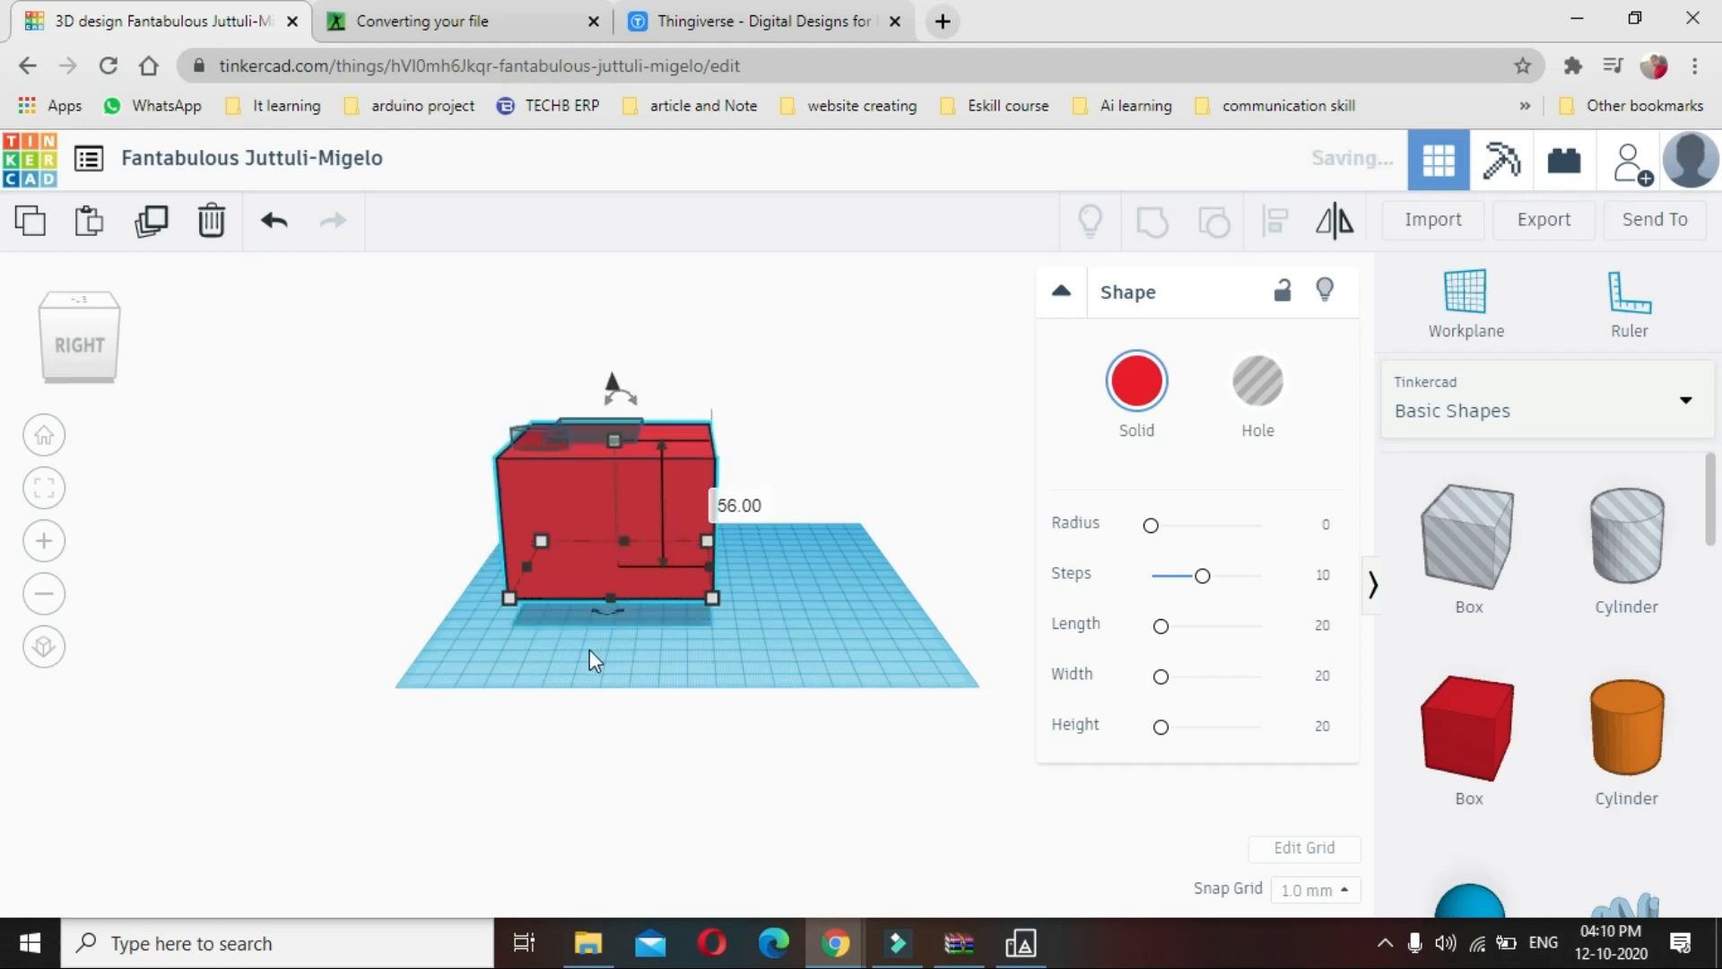
pyautogui.click(618, 691)
pyautogui.moveTo(730, 666); pyautogui.dragTo(994, 699, button='right')
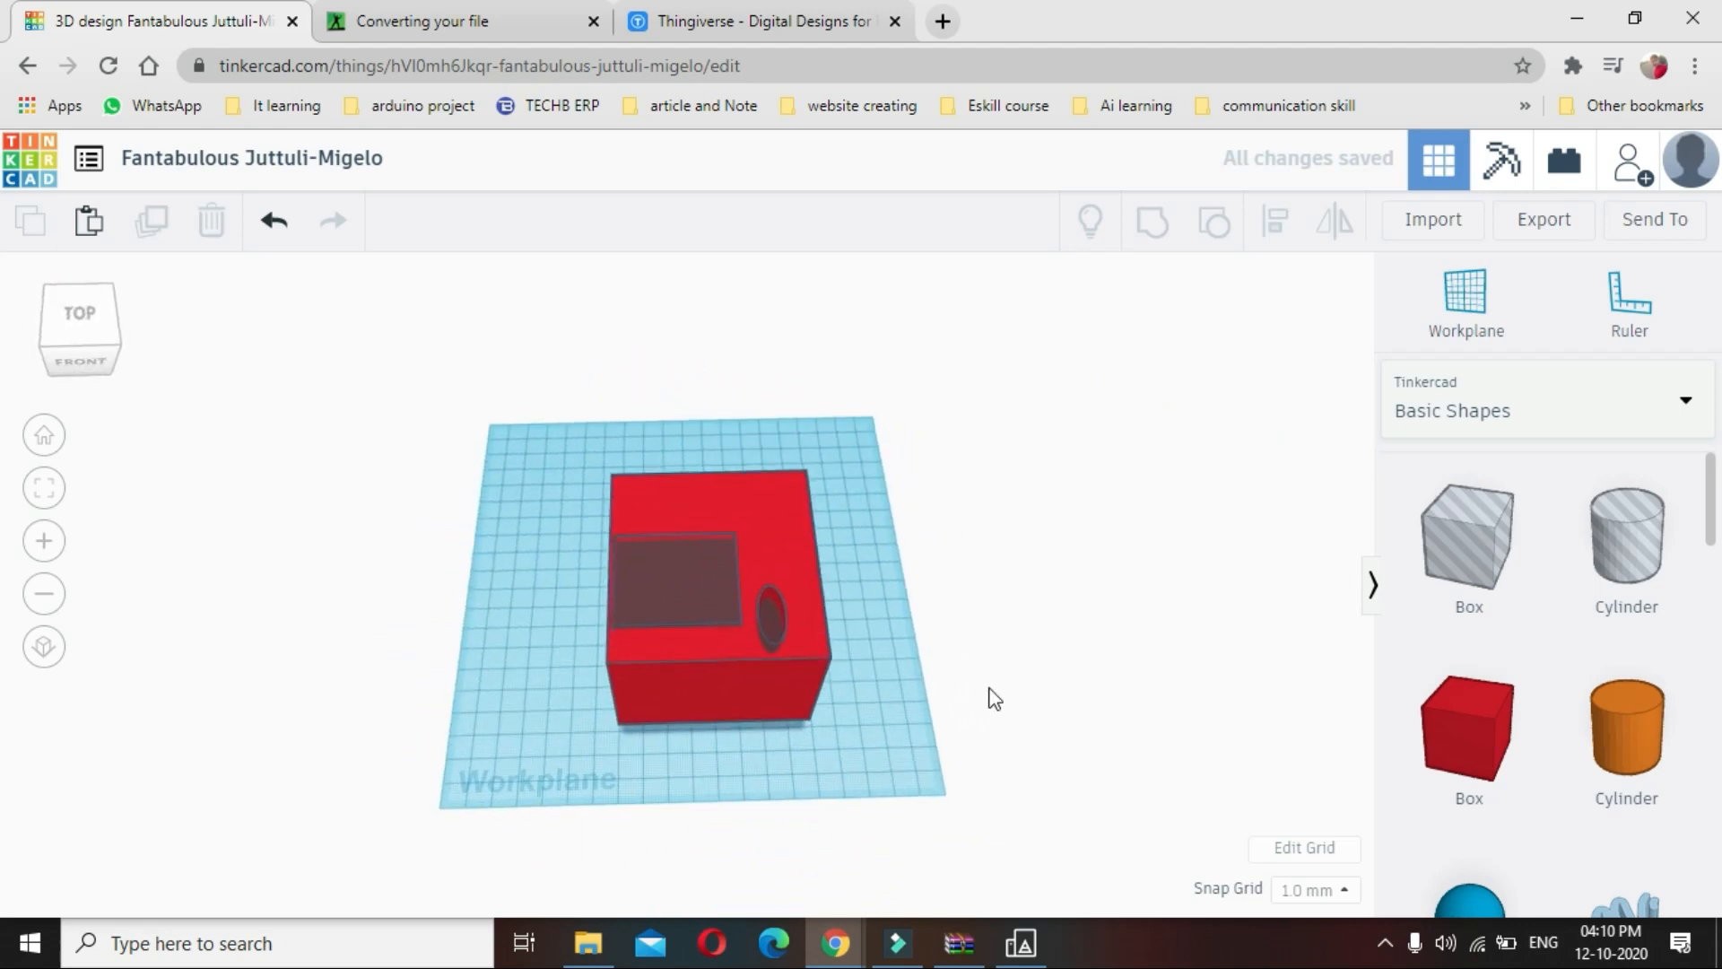
# Adjust the rectangular hole's footprint slightly from one of its base corners inside the red box
pyautogui.click(665, 581)
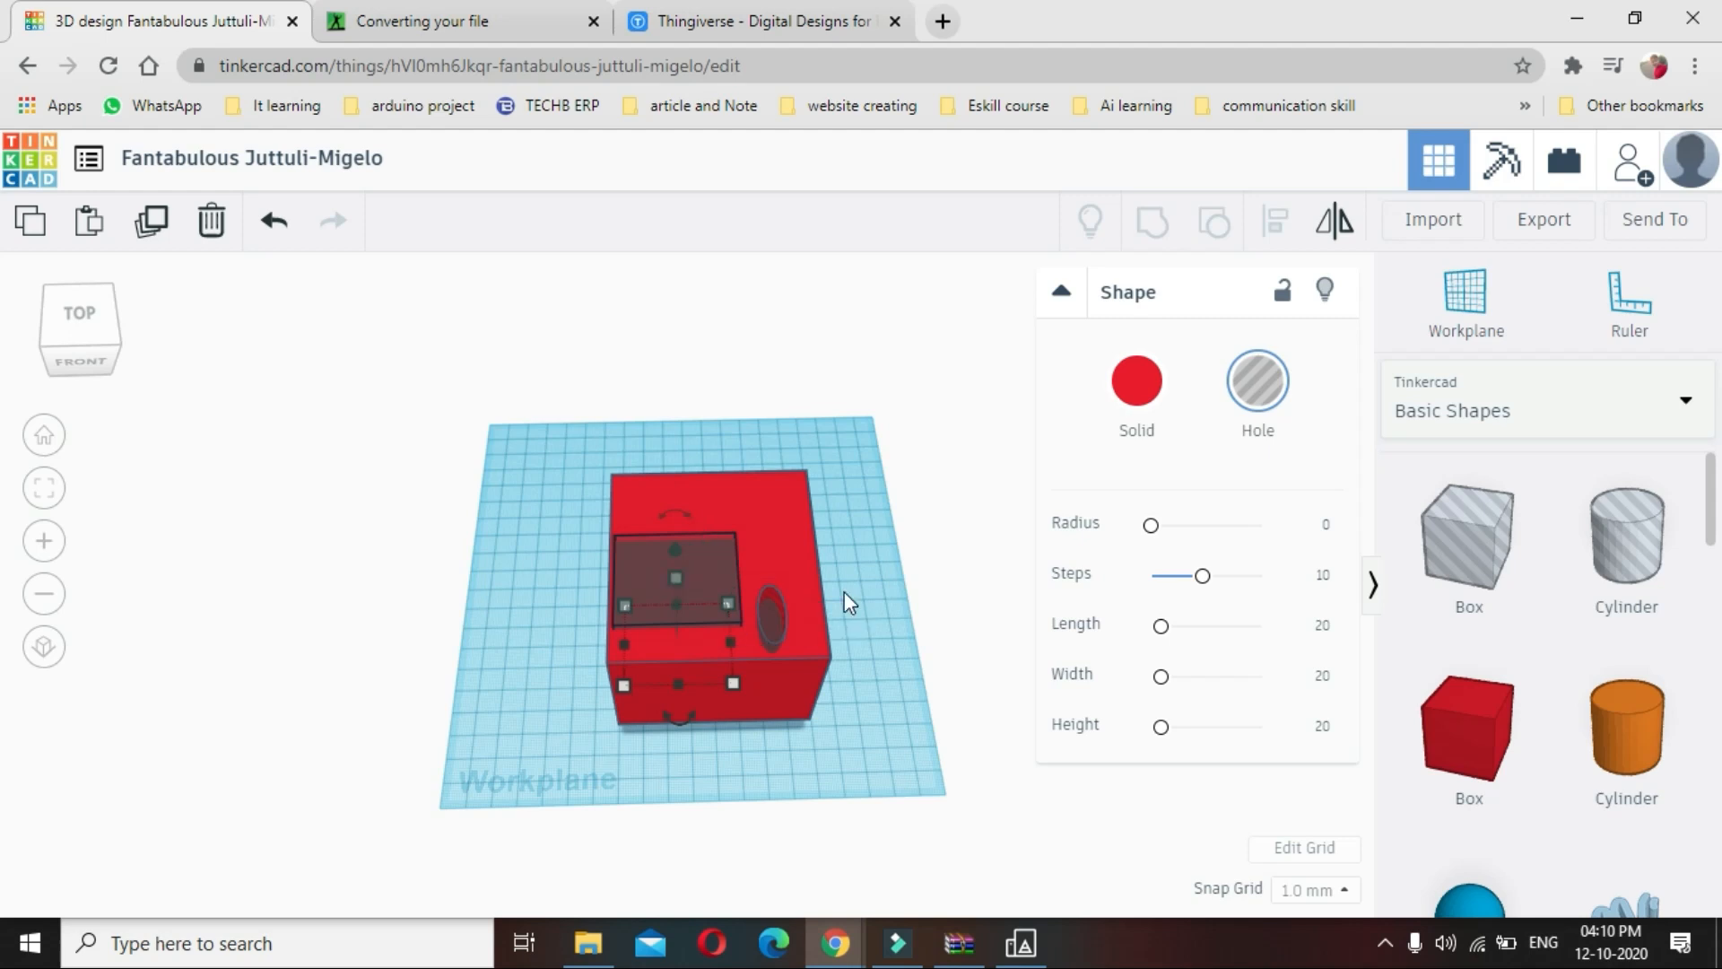
pyautogui.click(906, 761)
pyautogui.moveTo(930, 815); pyautogui.dragTo(1089, 730, button='right')
pyautogui.click(779, 527)
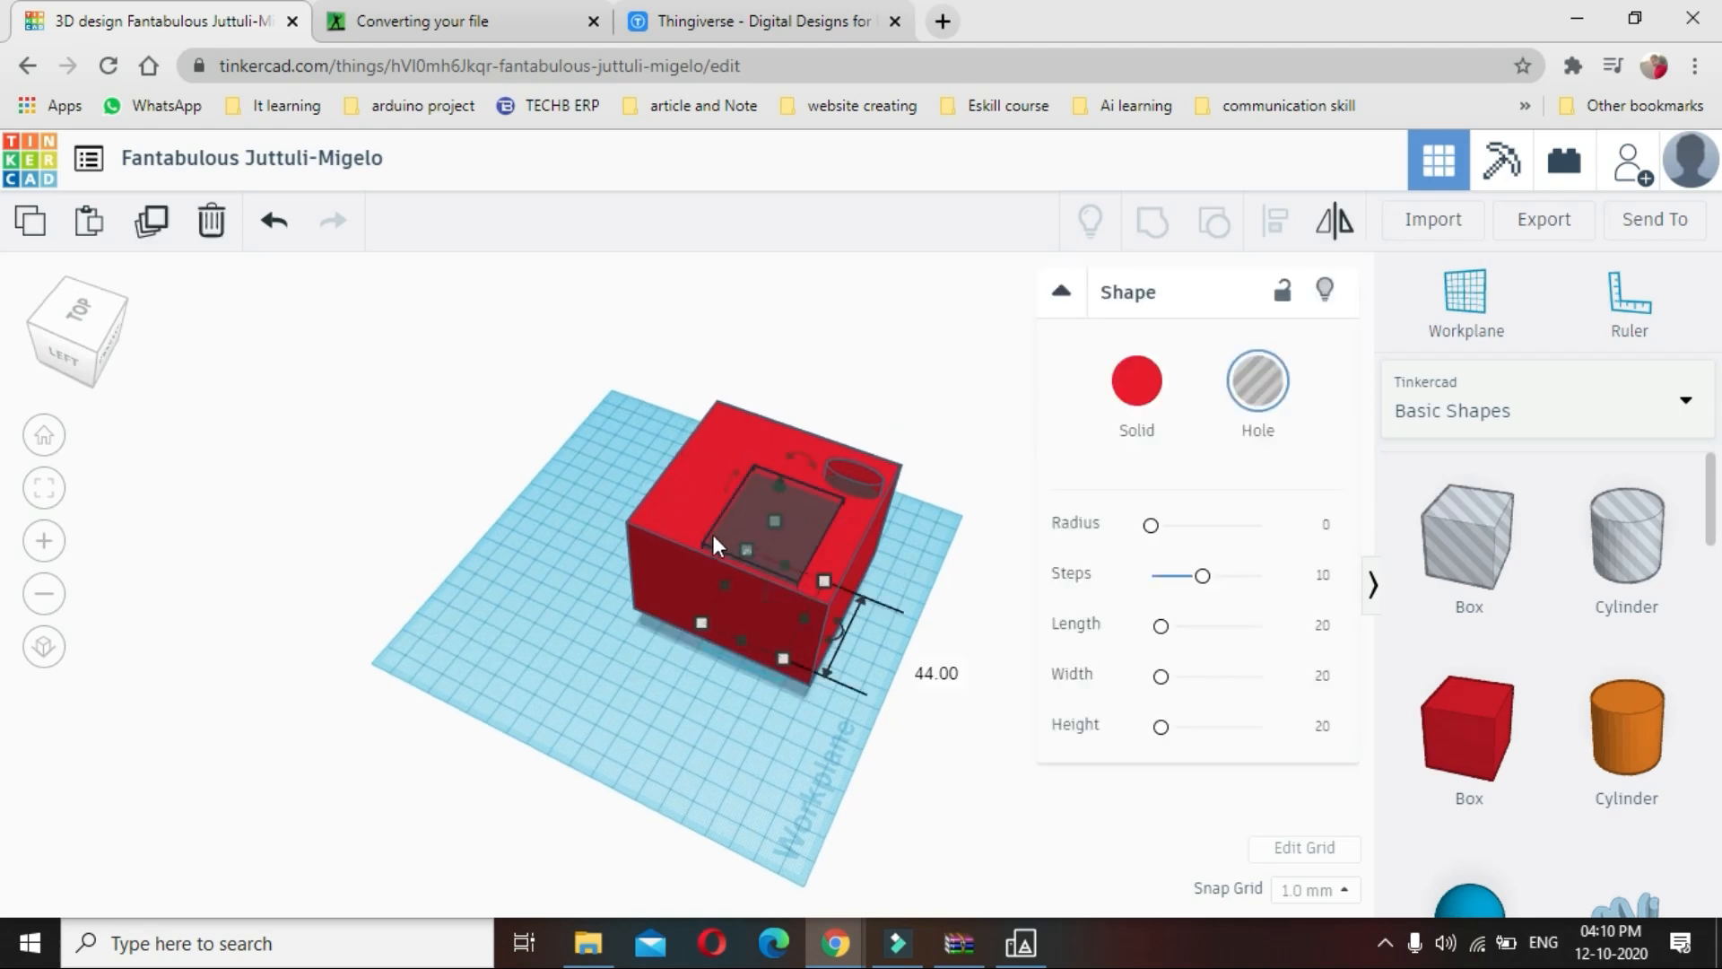
pyautogui.moveTo(700, 622)
pyautogui.mouseDown()
pyautogui.moveTo(714, 642)
pyautogui.moveTo(739, 635)
pyautogui.moveTo(699, 615)
pyautogui.mouseUp()
pyautogui.click(876, 635)
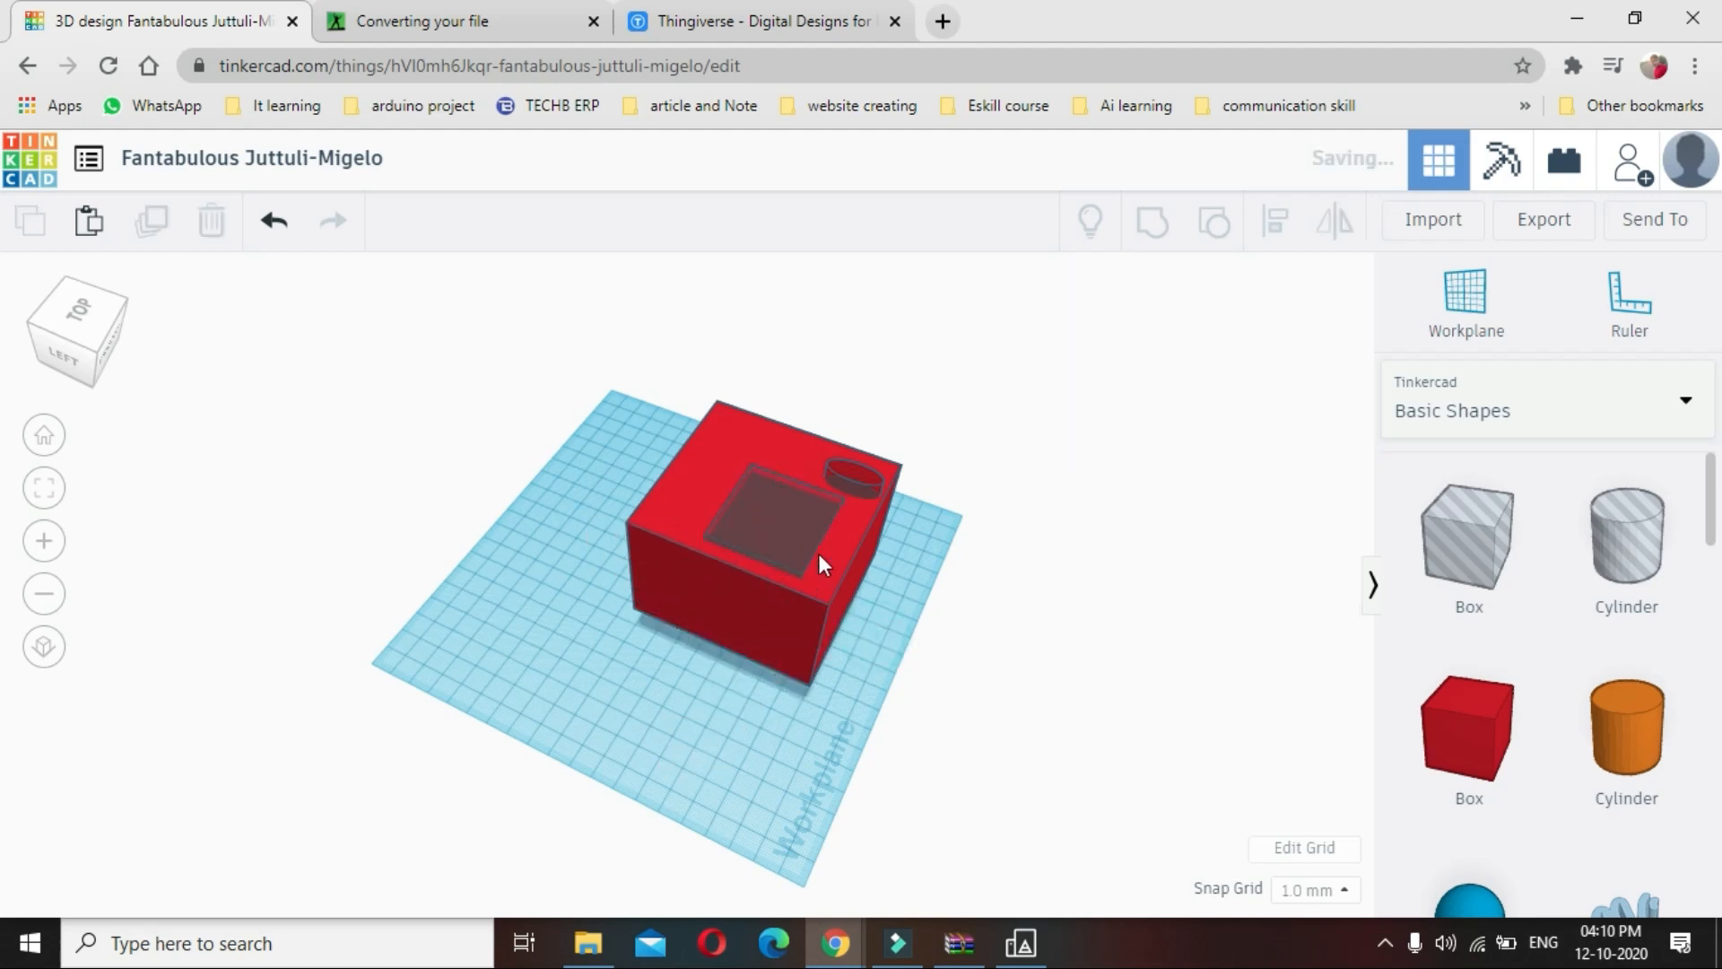
# Resize the red box's base to 83 by 59 mm around the rectangular and cylindrical holes
pyautogui.click(701, 480)
pyautogui.moveTo(630, 601); pyautogui.dragTo(668, 632)
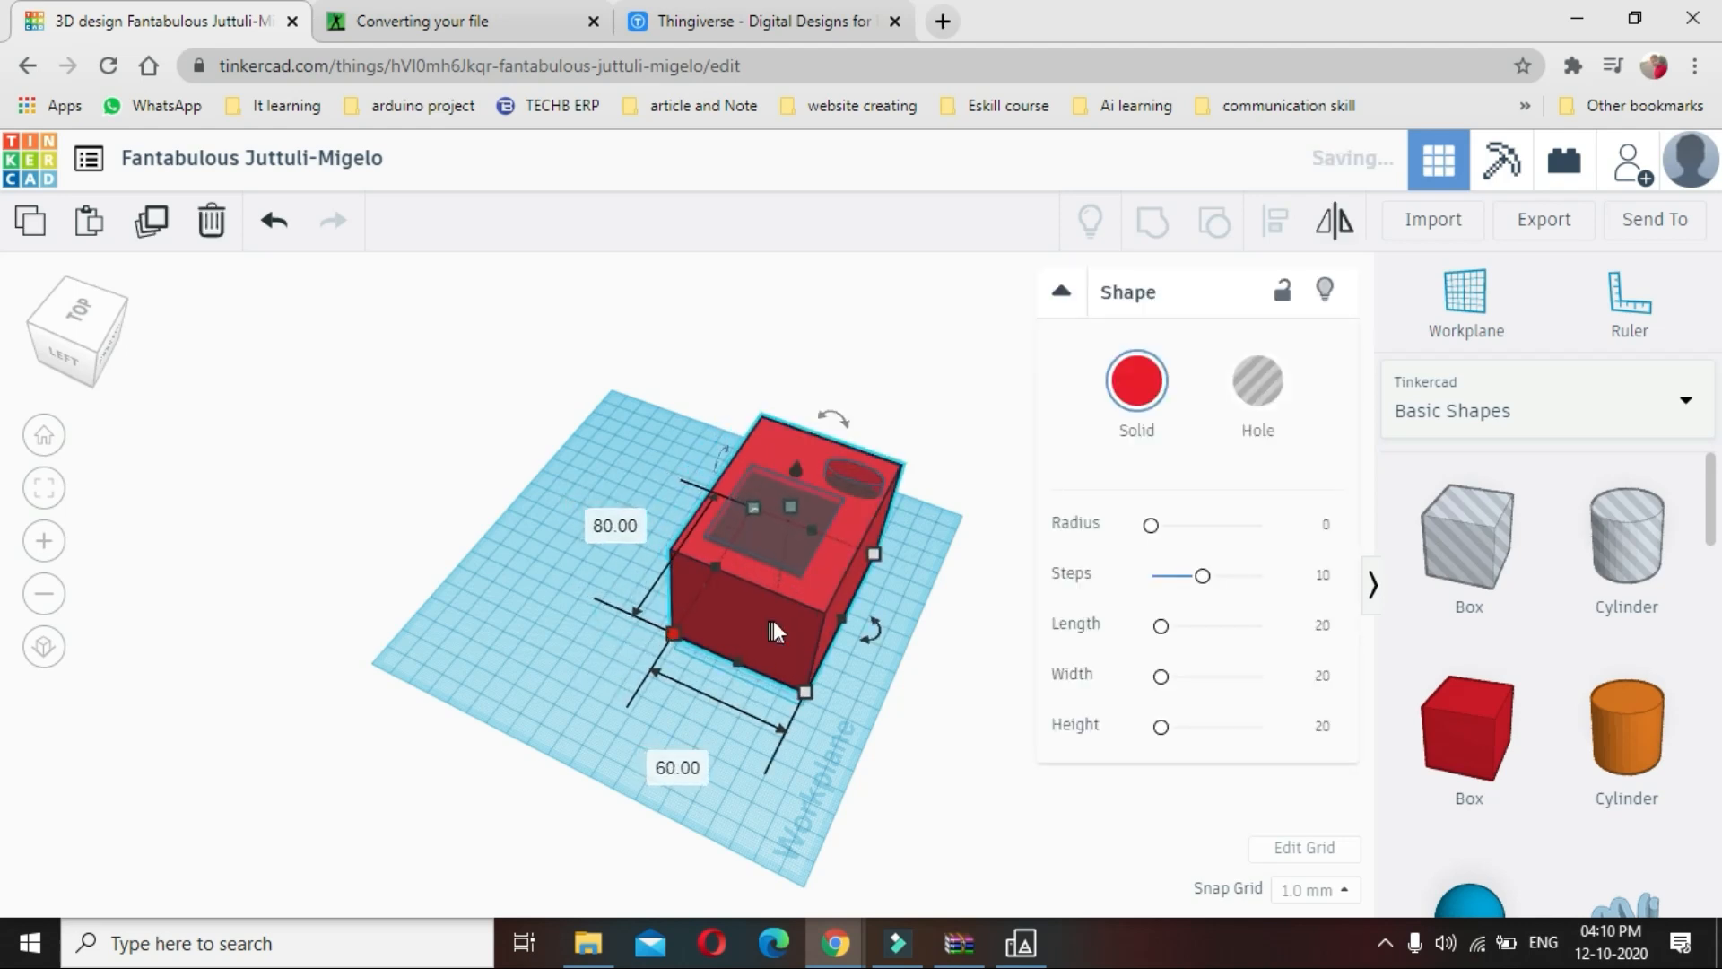
pyautogui.moveTo(809, 690); pyautogui.dragTo(804, 696)
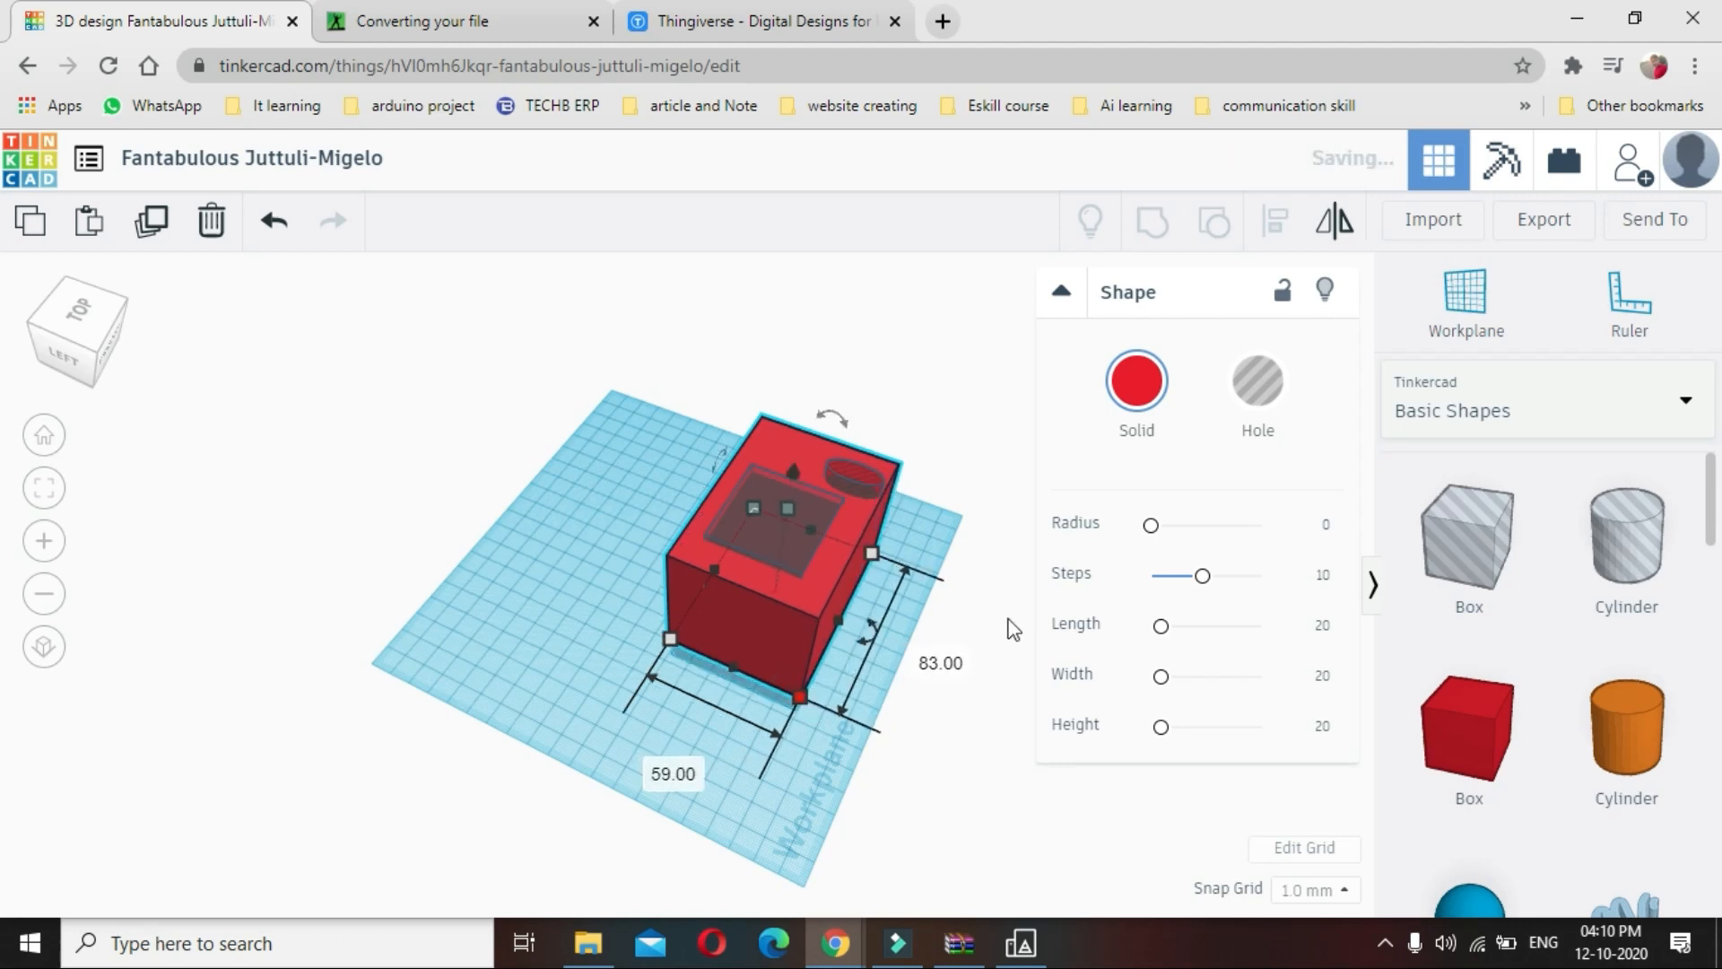
pyautogui.click(949, 550)
pyautogui.moveTo(897, 619); pyautogui.dragTo(562, 651, button='right')
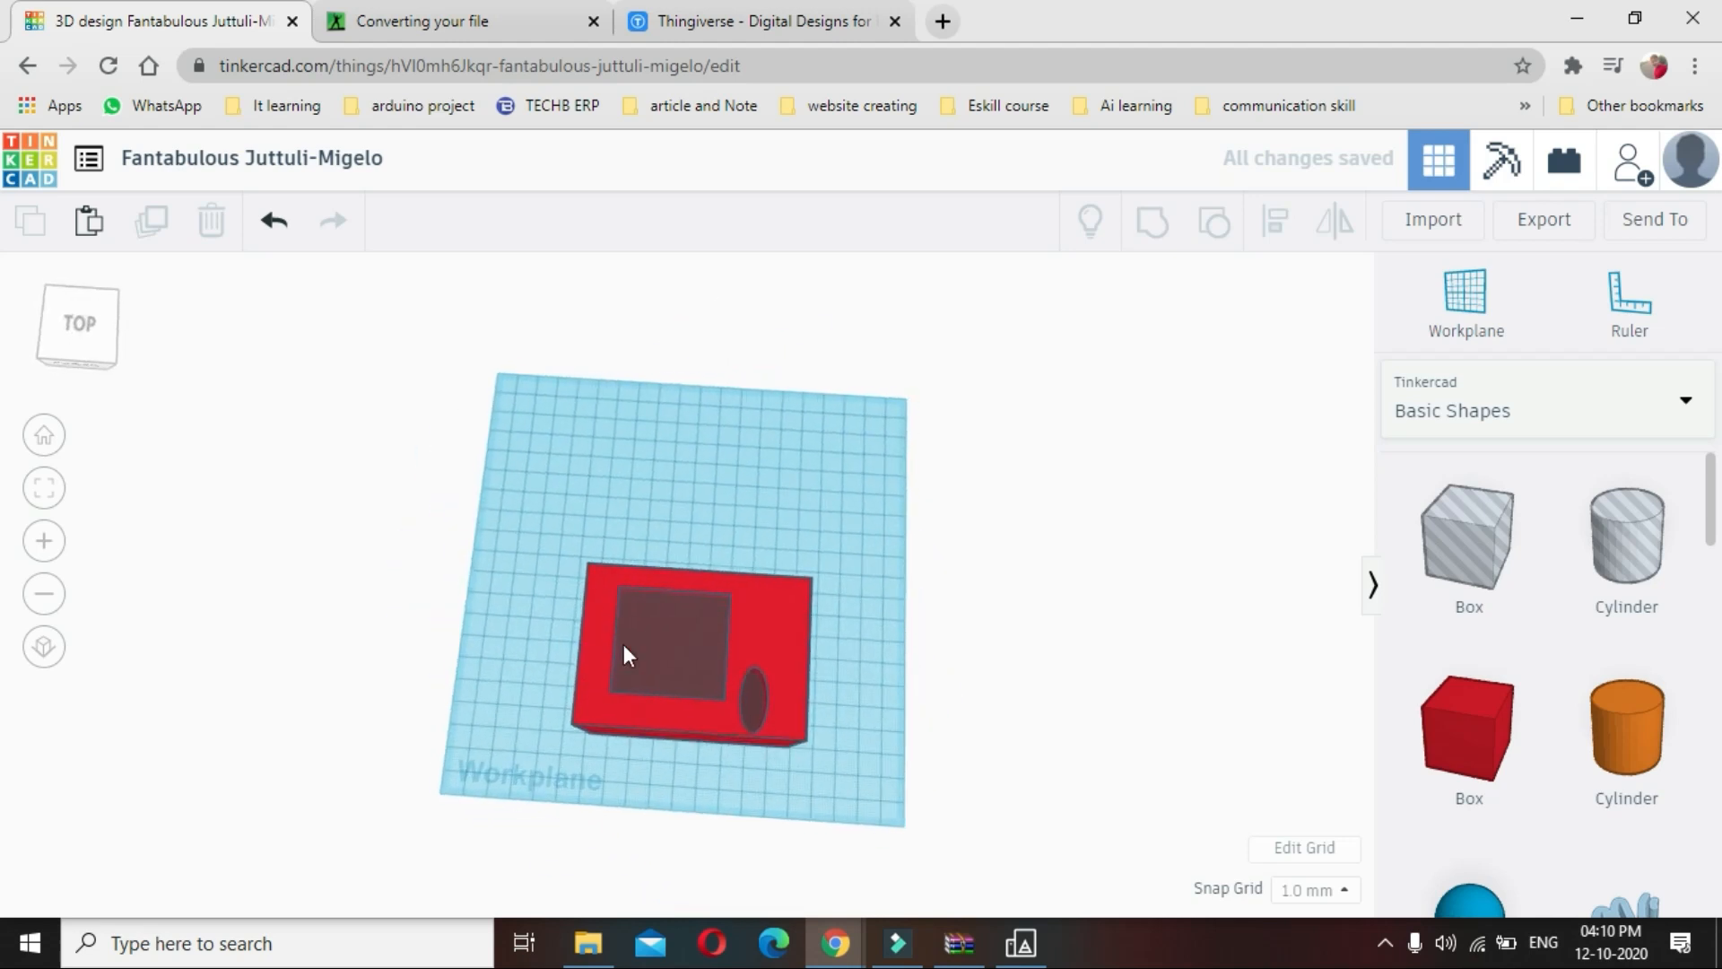
# Resize the oval cylinder hole to a nearly round 15 by 16 mm footprint
pyautogui.click(753, 691)
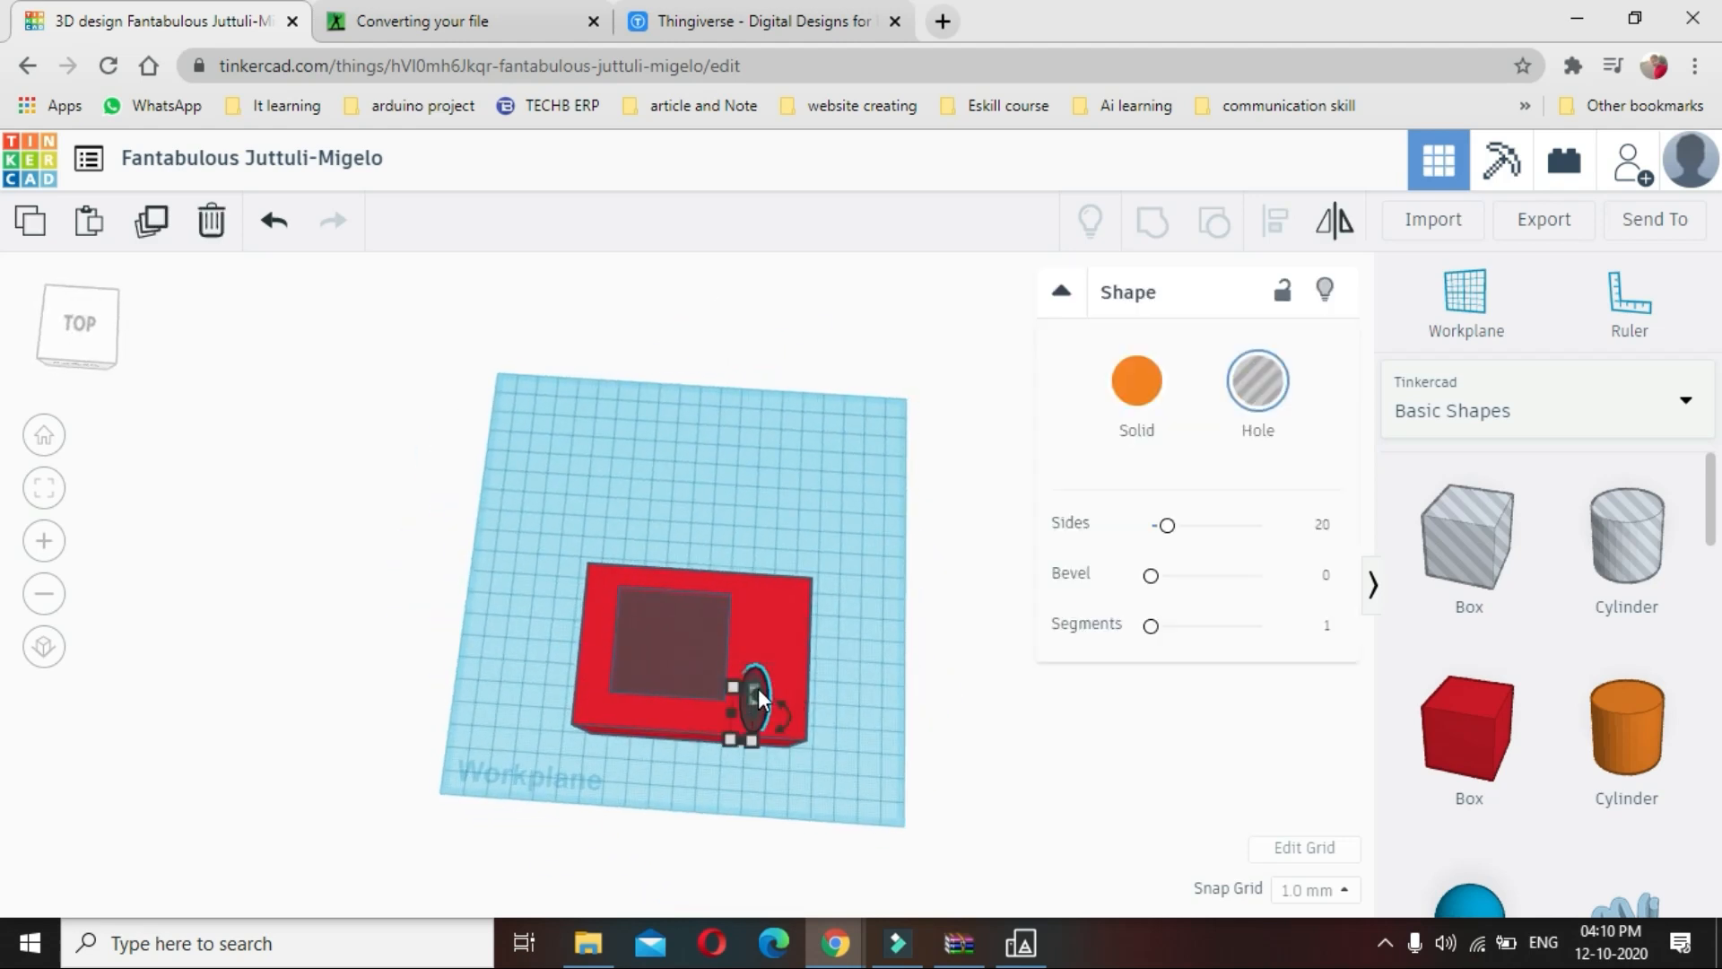
pyautogui.moveTo(751, 732)
pyautogui.mouseDown()
pyautogui.moveTo(766, 719)
pyautogui.moveTo(768, 734)
pyautogui.mouseUp()
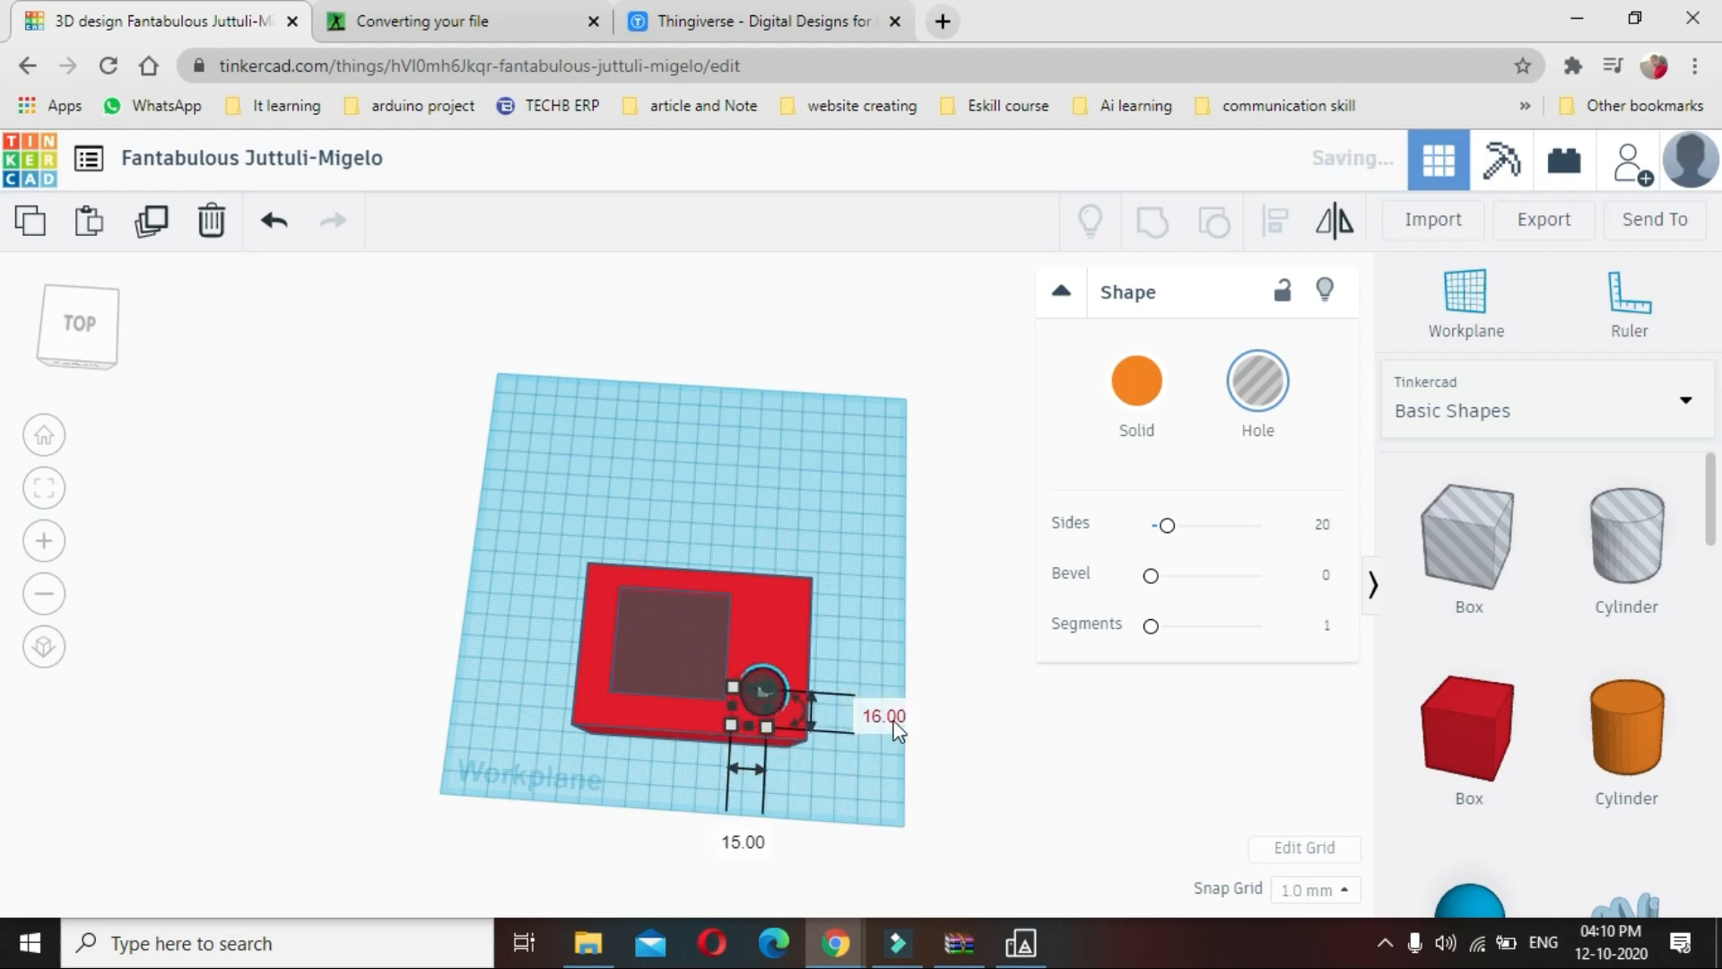
pyautogui.click(861, 772)
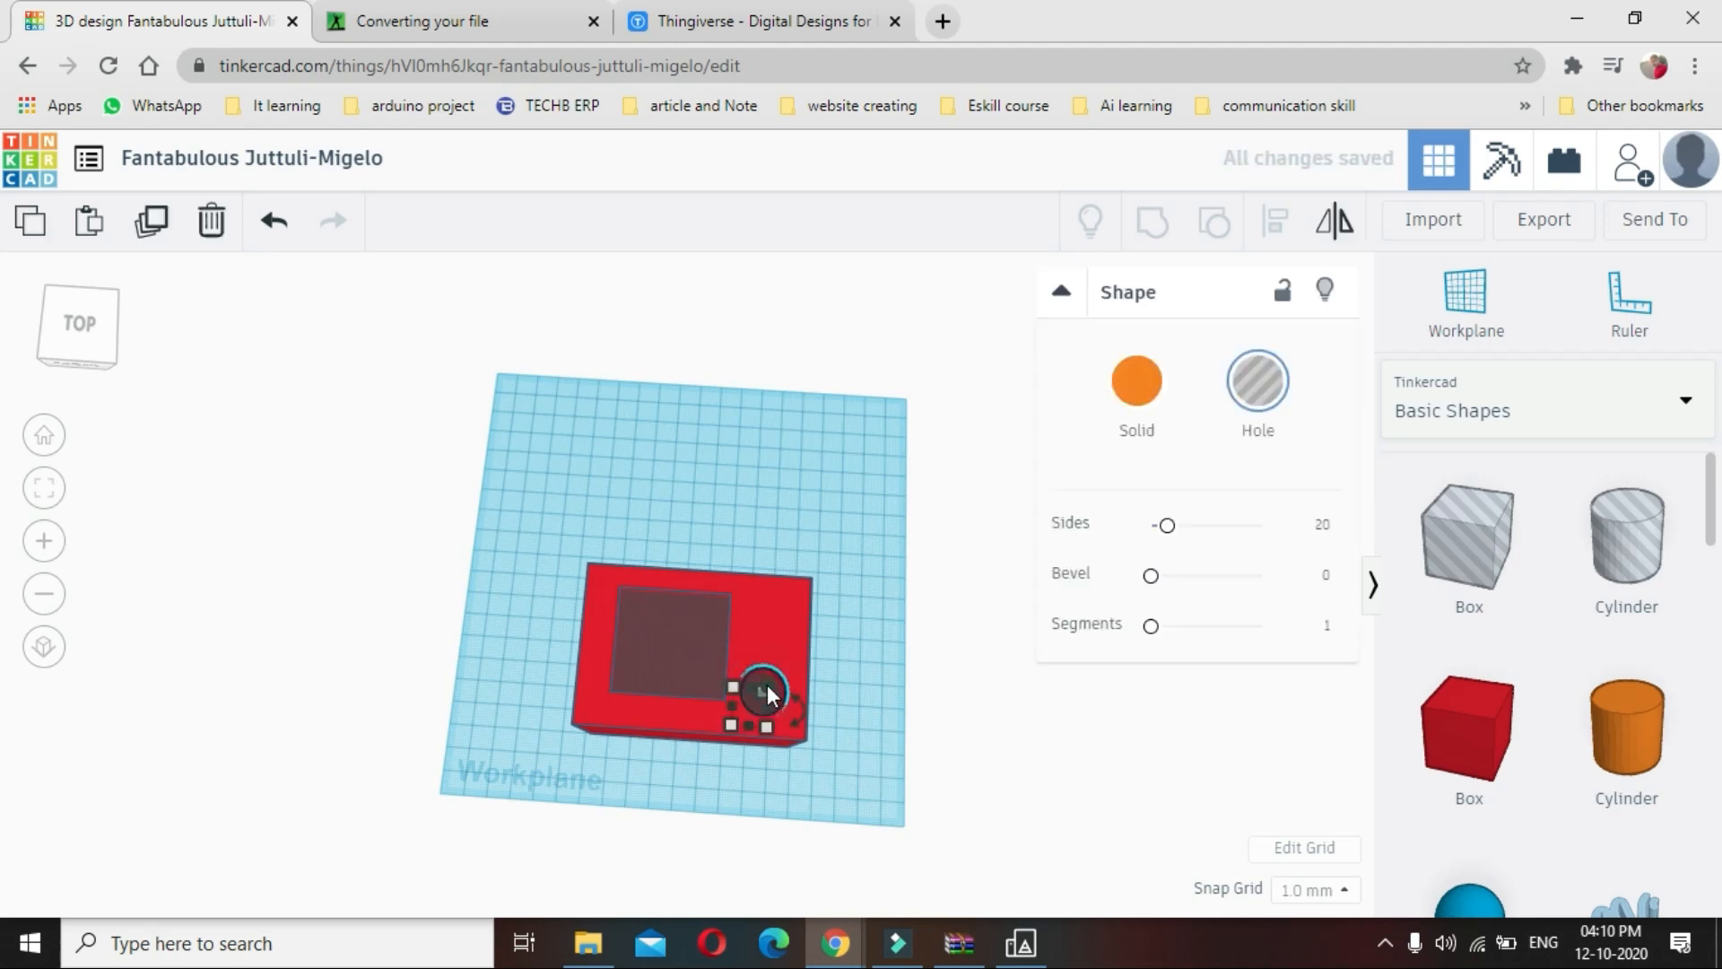
# Place a copy of the round cylinder hole behind the first, near the red box's back corner
pyautogui.click(767, 687)
pyautogui.moveTo(767, 687); pyautogui.dragTo(773, 581)
pyautogui.click(847, 736)
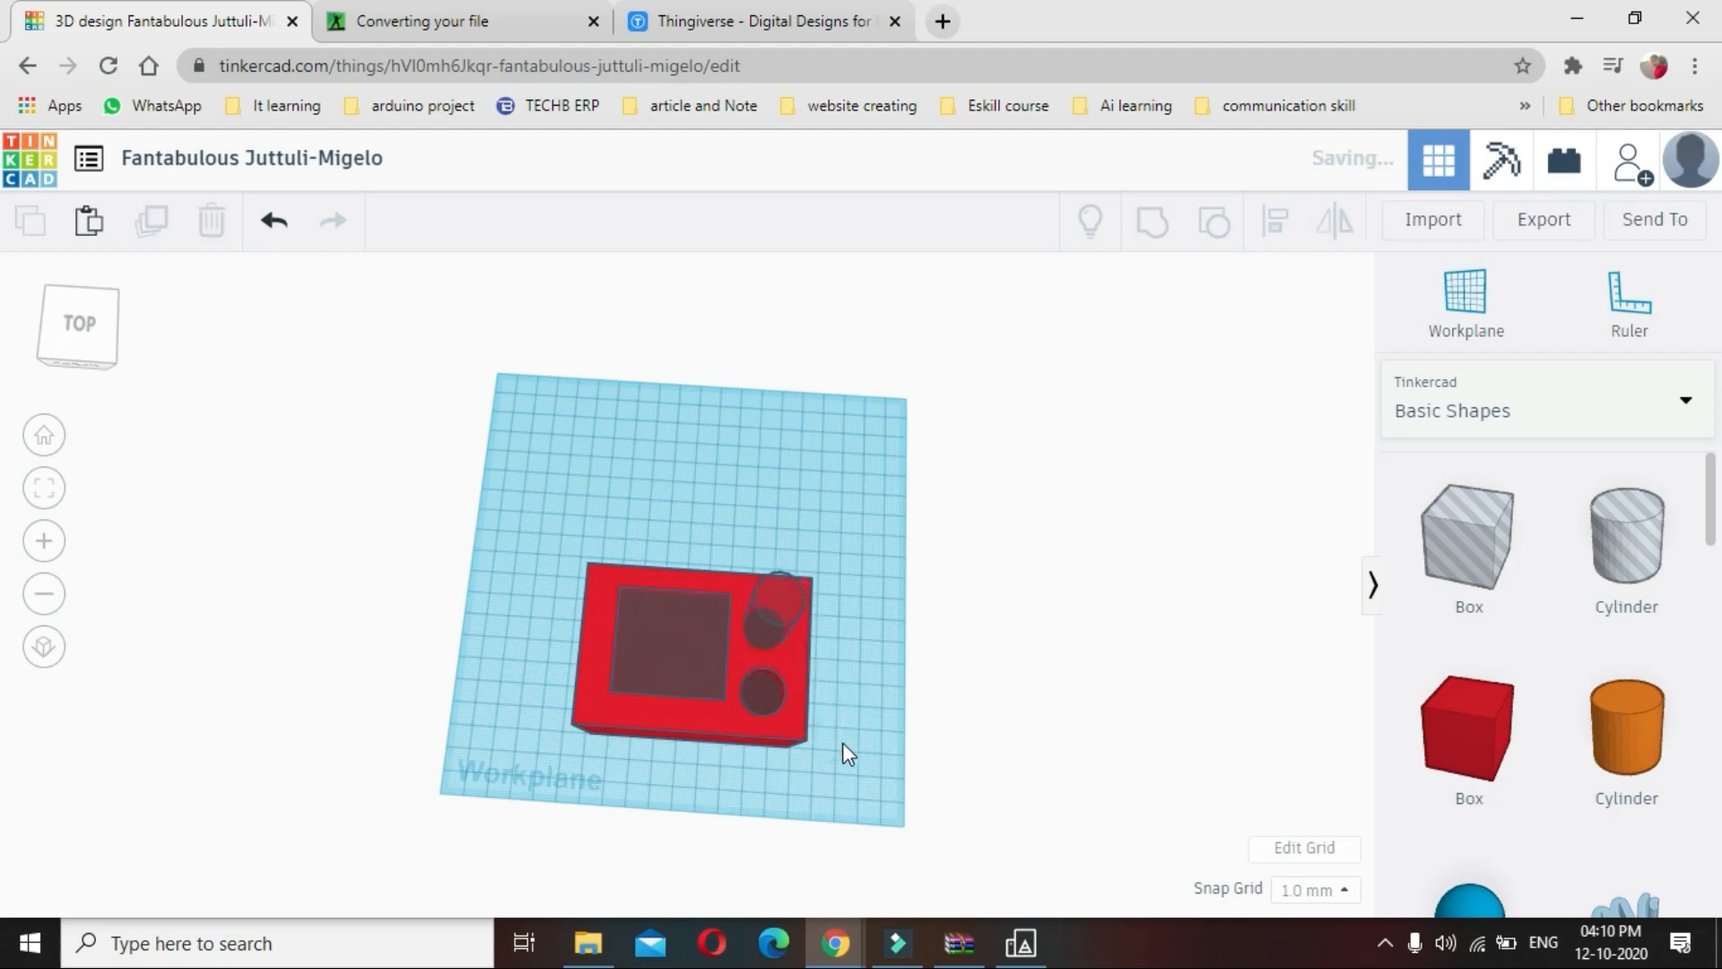
pyautogui.moveTo(816, 755); pyautogui.dragTo(597, 522)
pyautogui.click(1256, 223)
pyautogui.hotkey('ctrl', 'z')
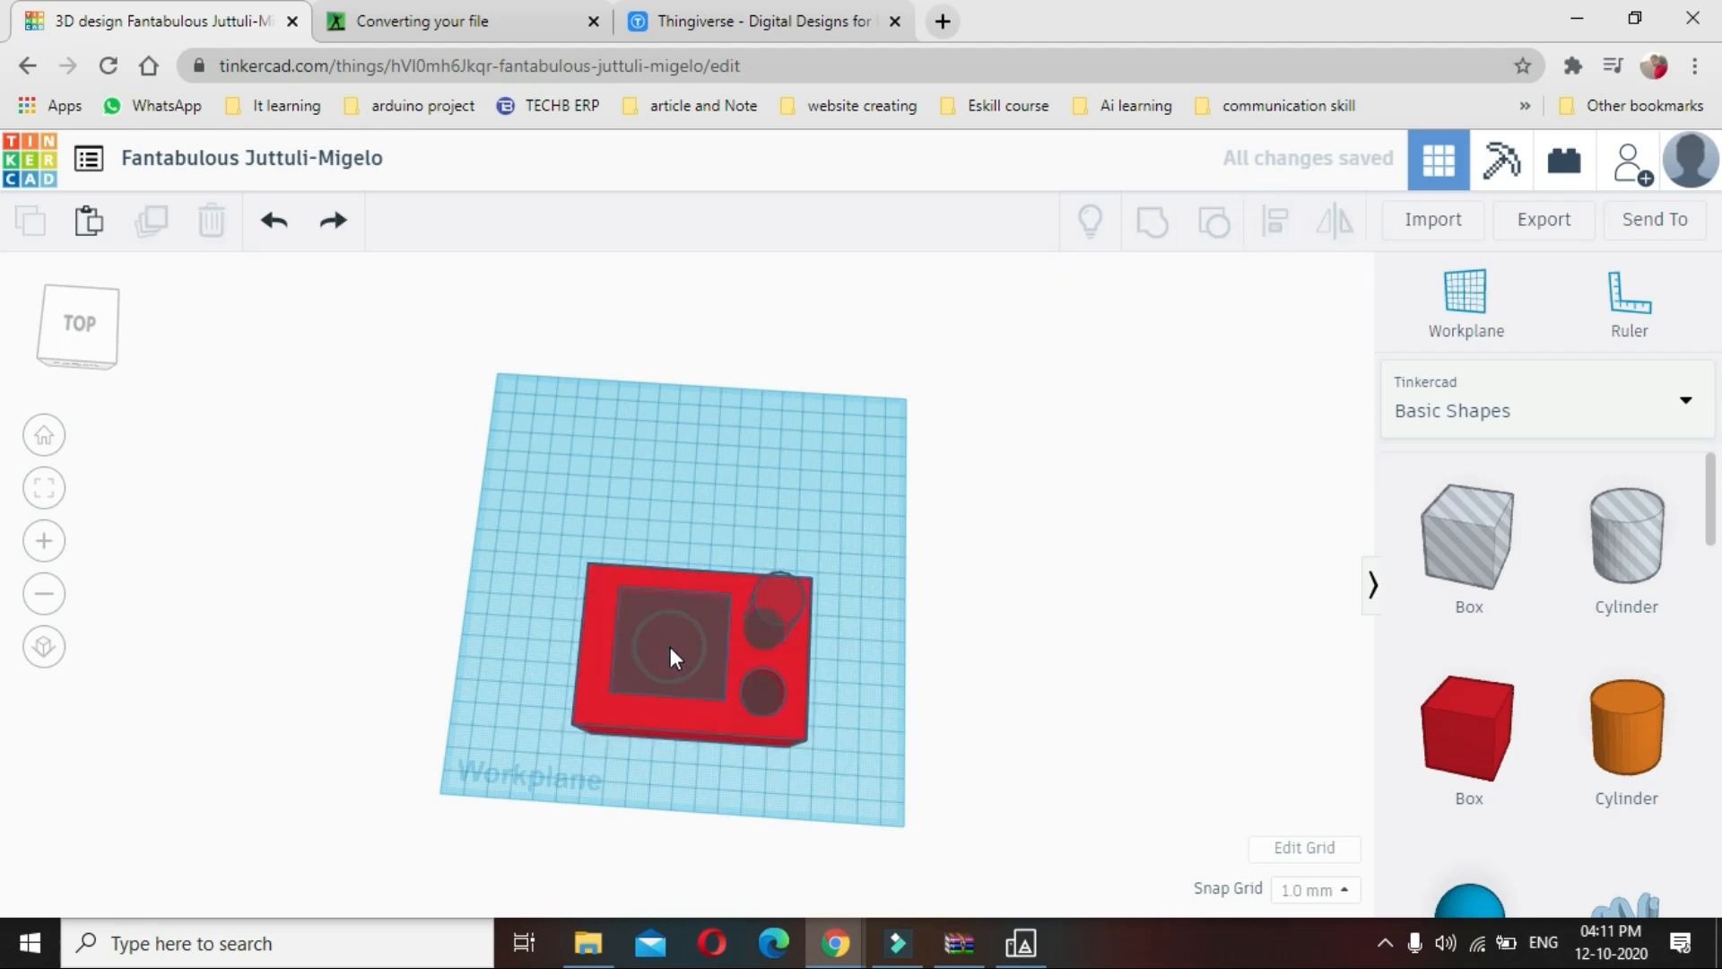
# Align the rectangular hole to the front-to-back centre of the red box
pyautogui.click(670, 648)
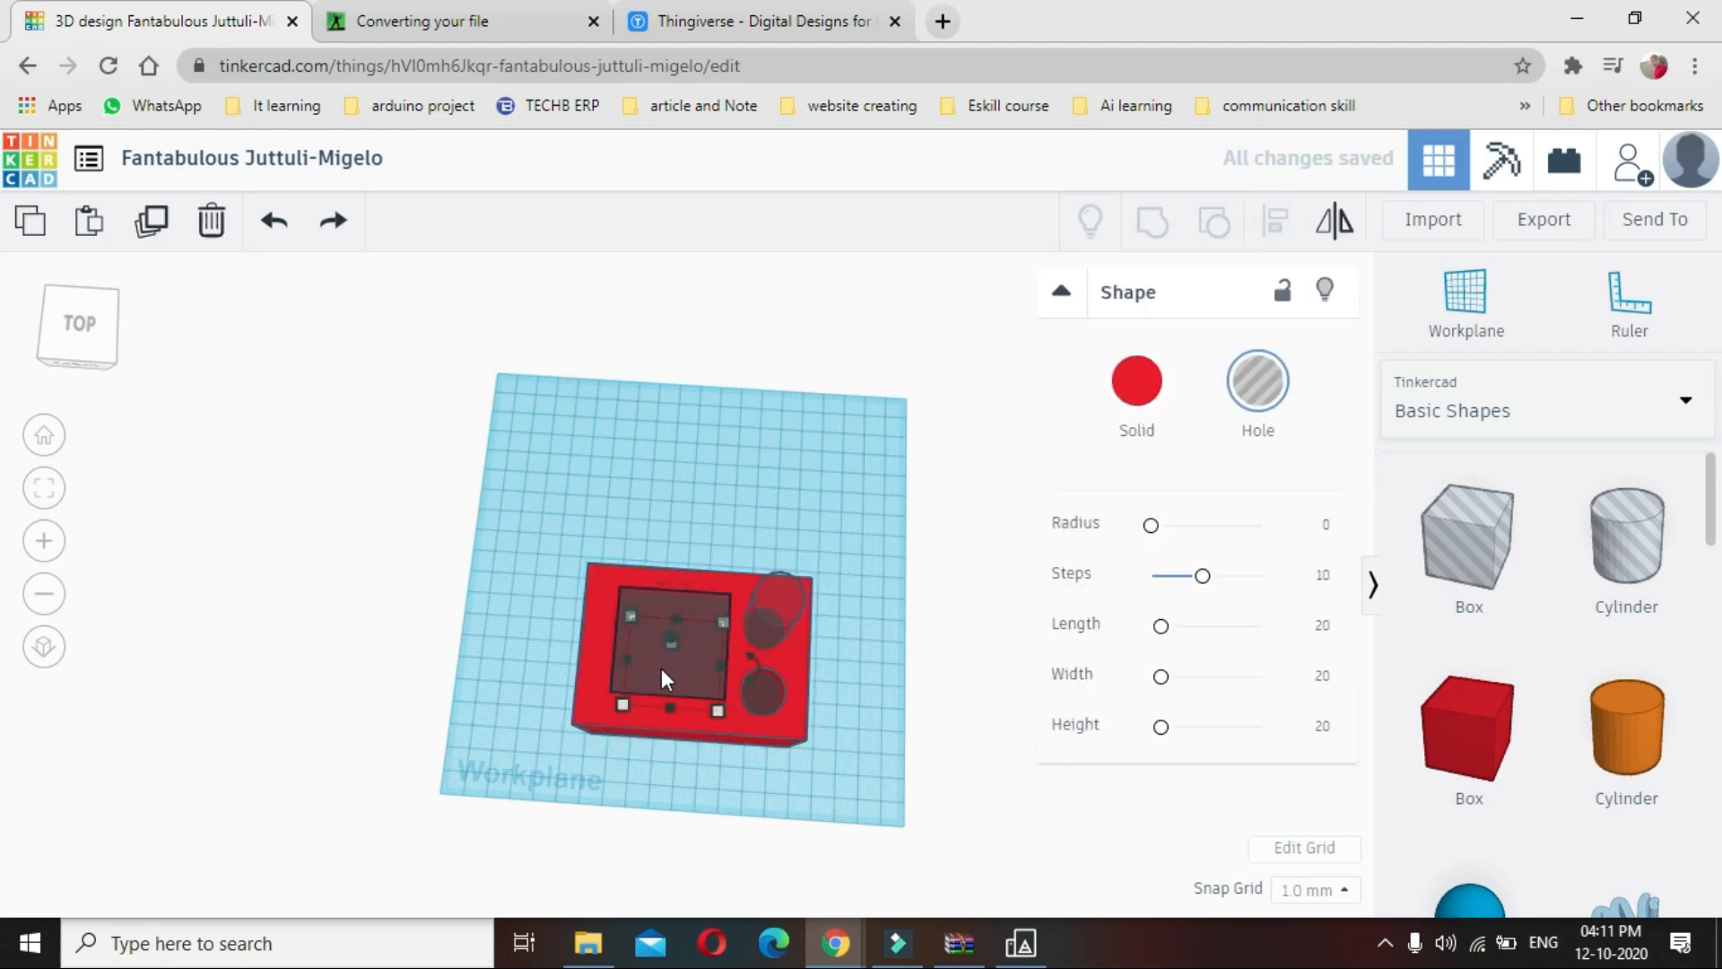
pyautogui.keyDown('shift'); pyautogui.click(594, 721); pyautogui.keyUp('shift')
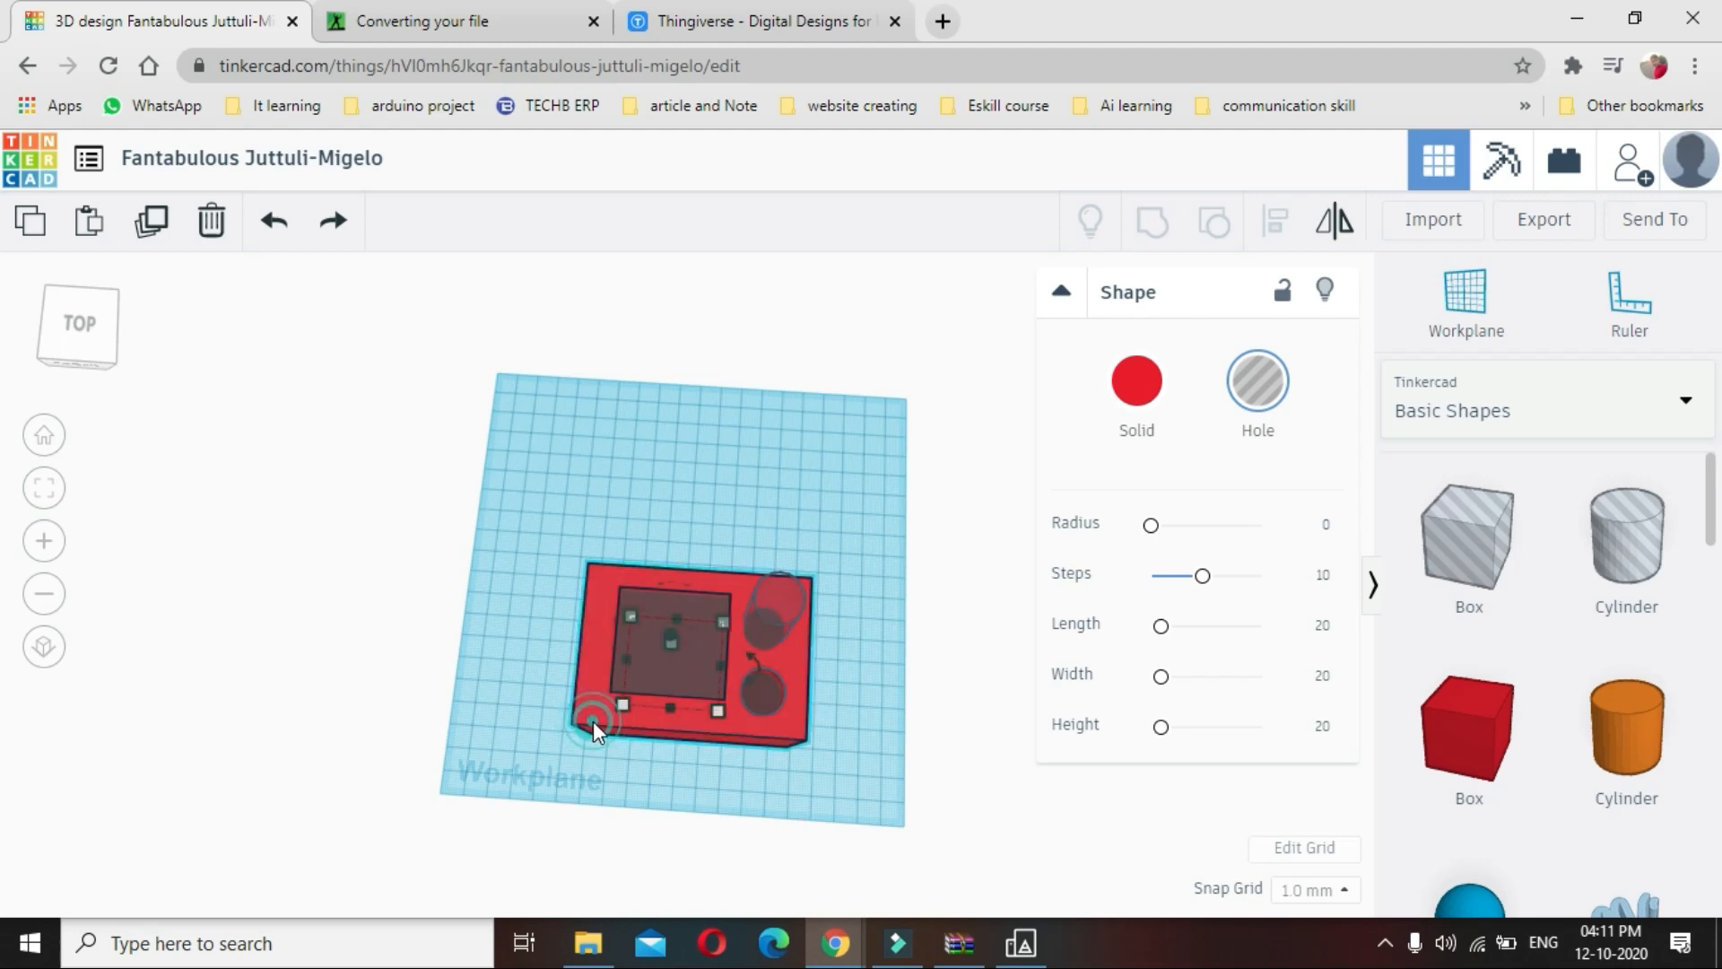
pyautogui.click(1275, 220)
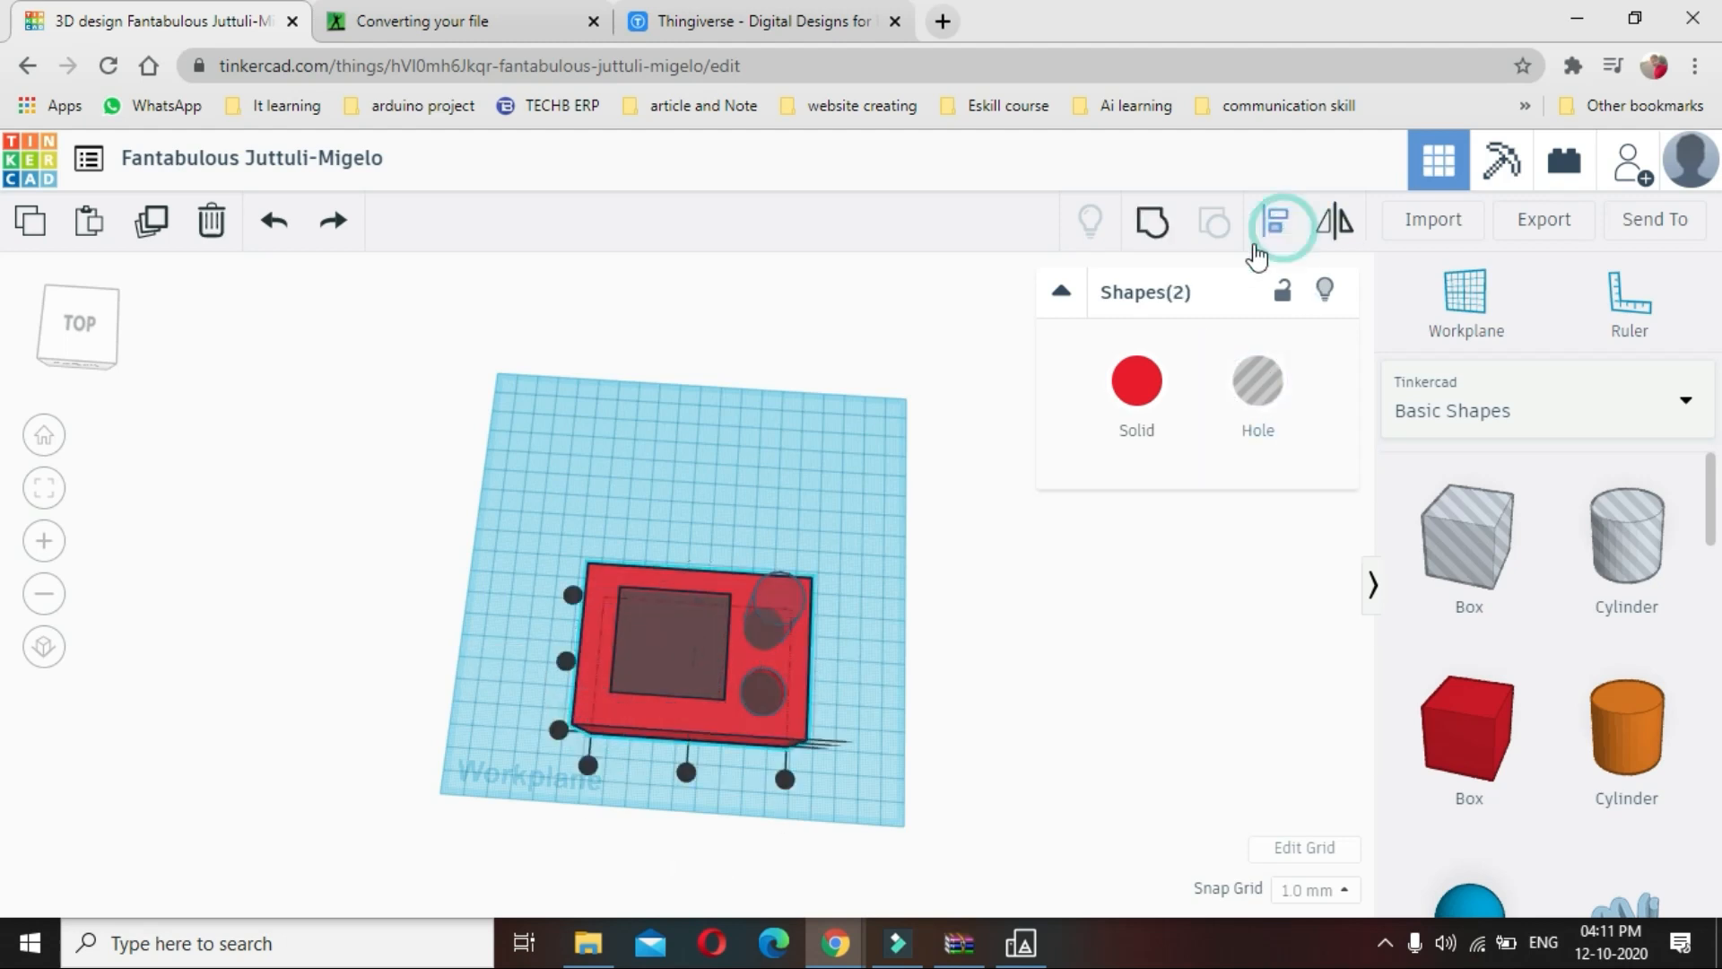
pyautogui.click(567, 665)
pyautogui.click(876, 703)
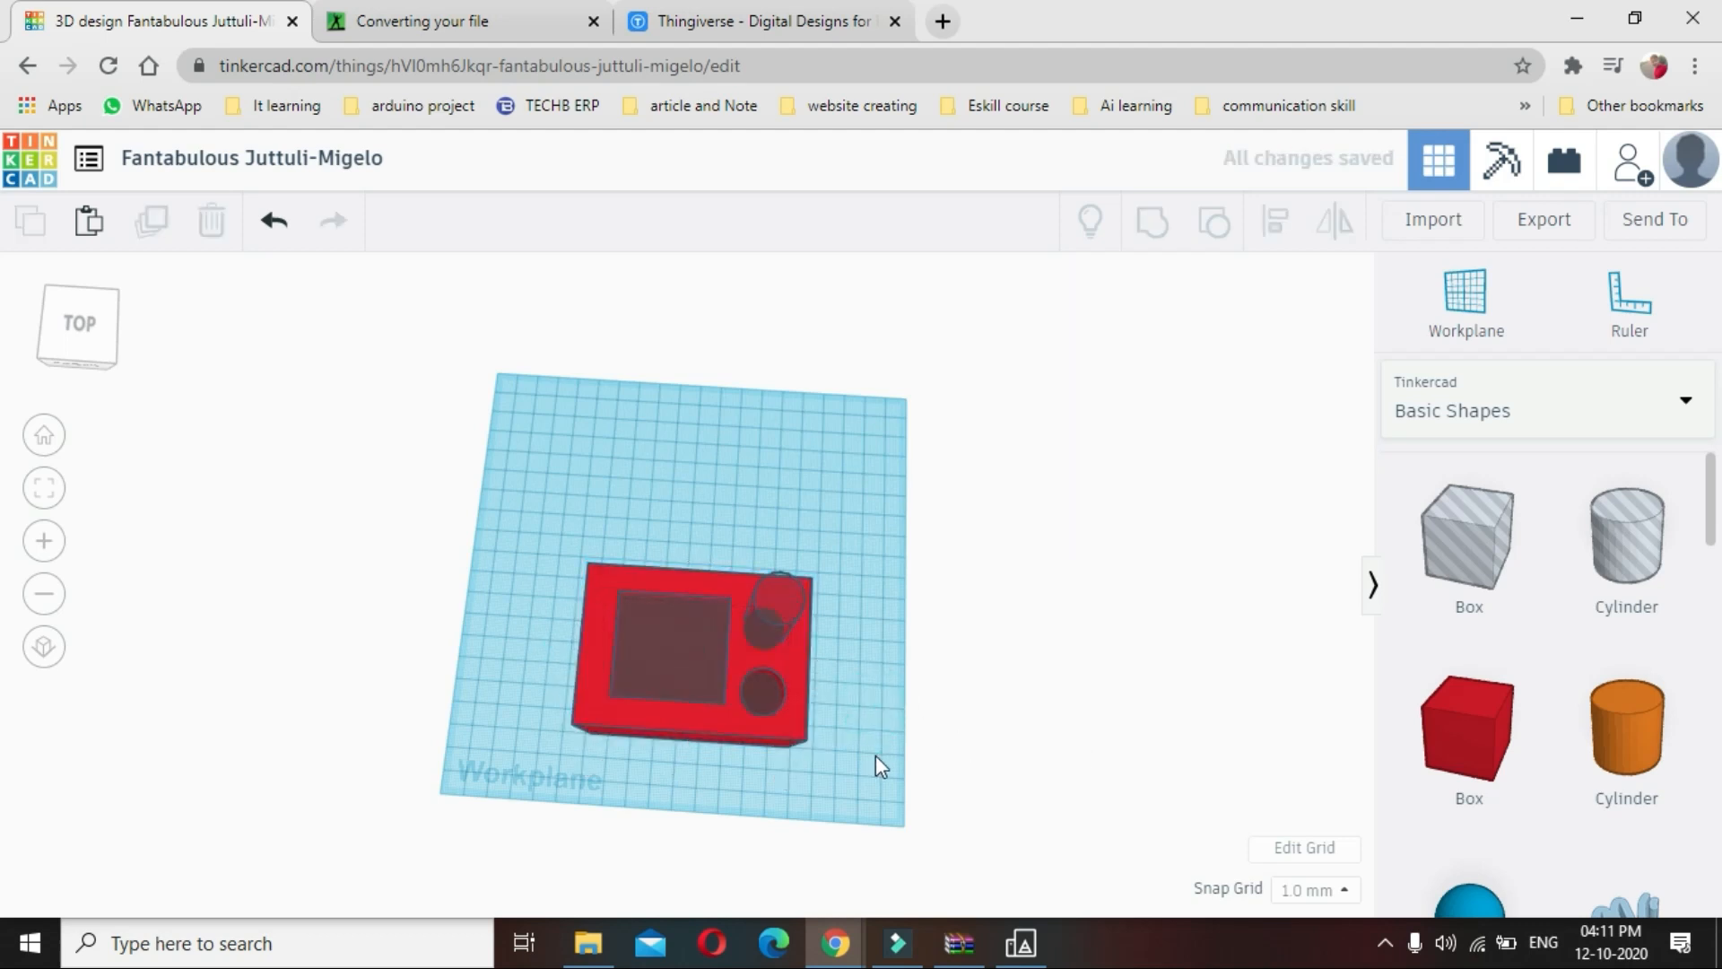
# Align the two cylinder holes with each other on their left-to-right centres
pyautogui.click(772, 583)
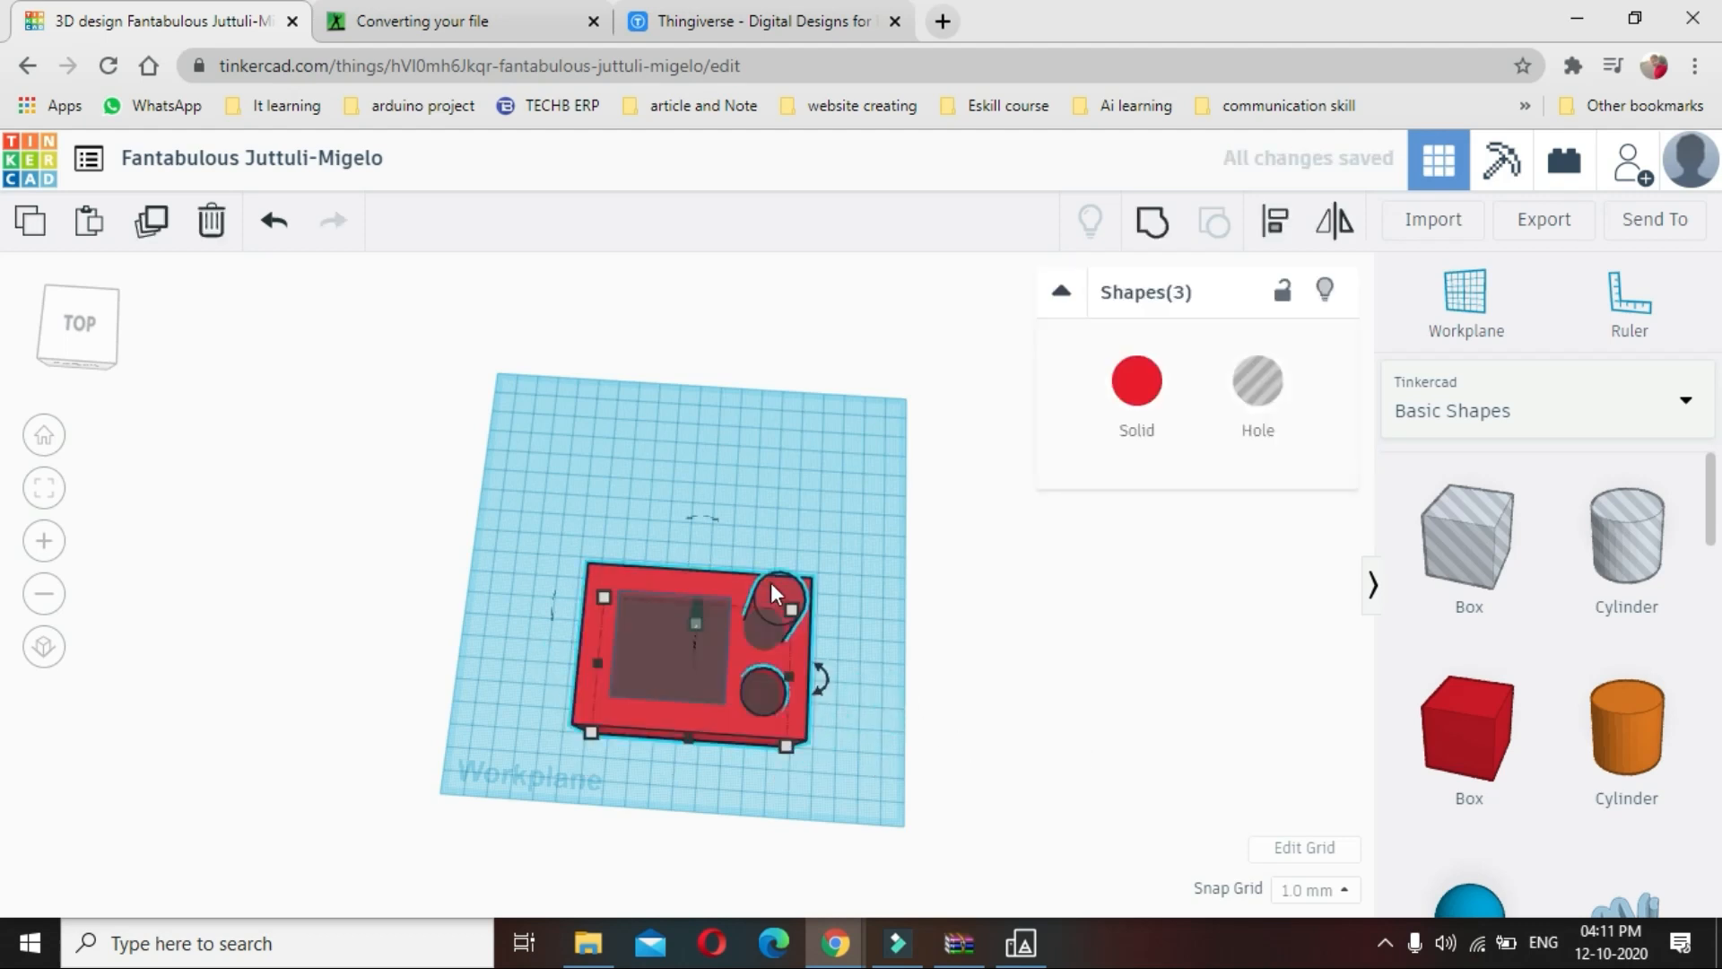
pyautogui.click(830, 690)
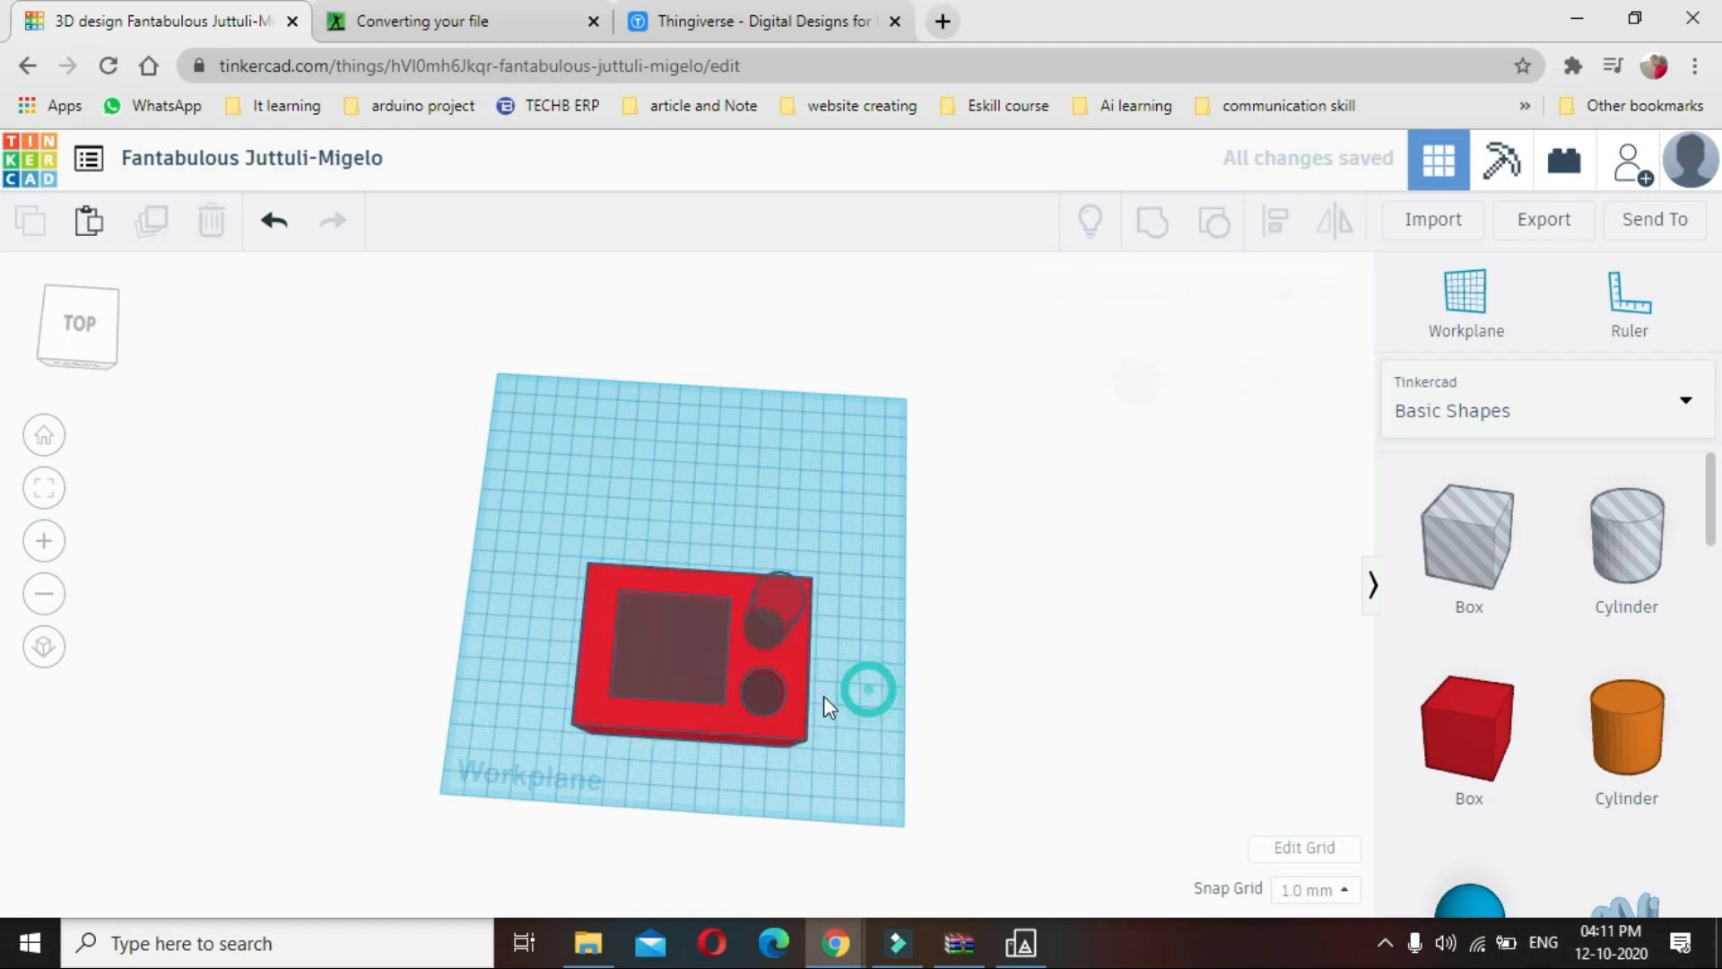
pyautogui.click(766, 681)
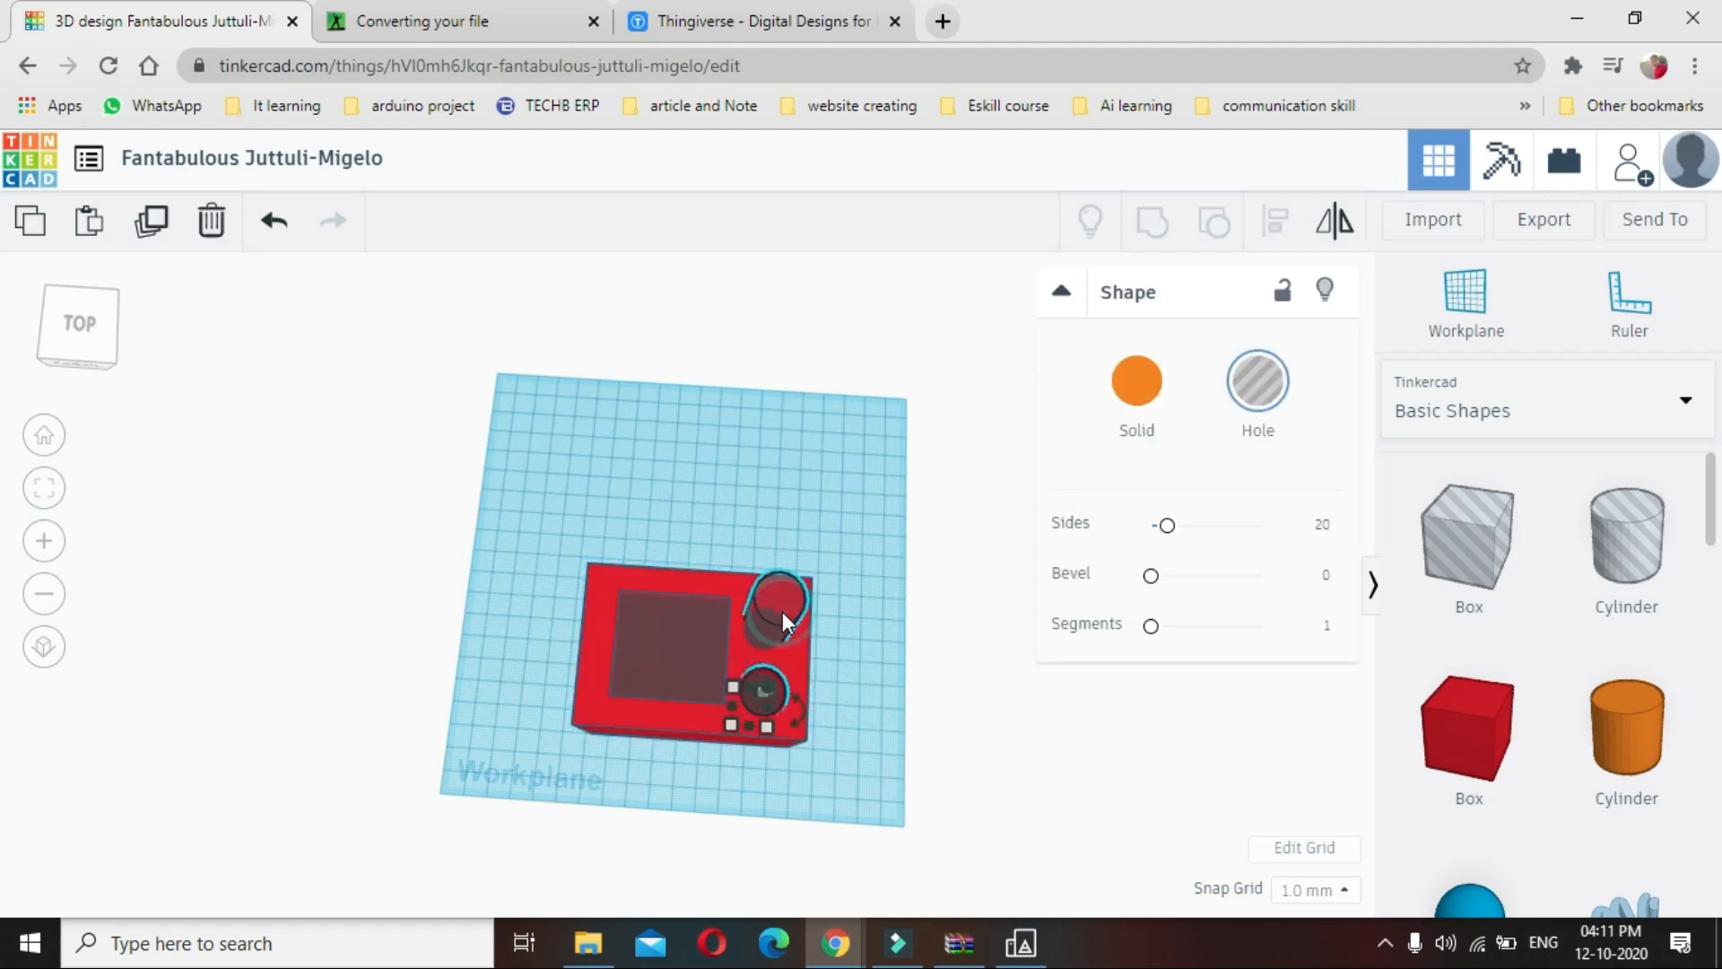
pyautogui.keyDown('shift'); pyautogui.click(782, 612); pyautogui.keyUp('shift')
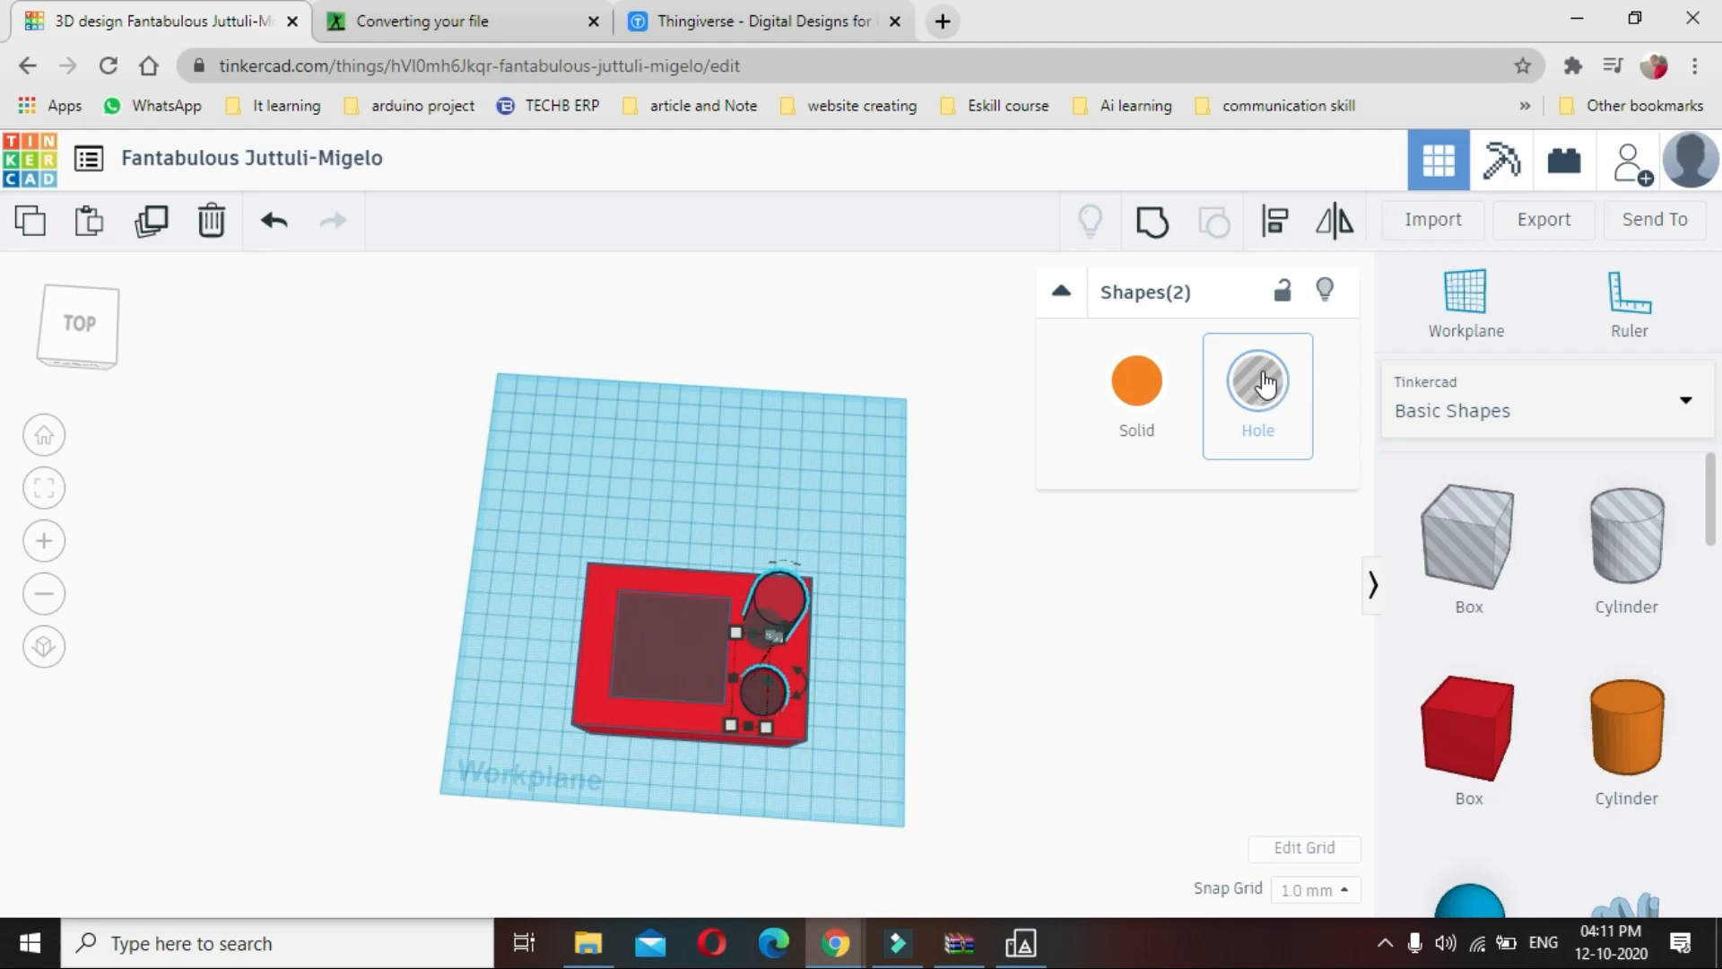
pyautogui.click(1275, 222)
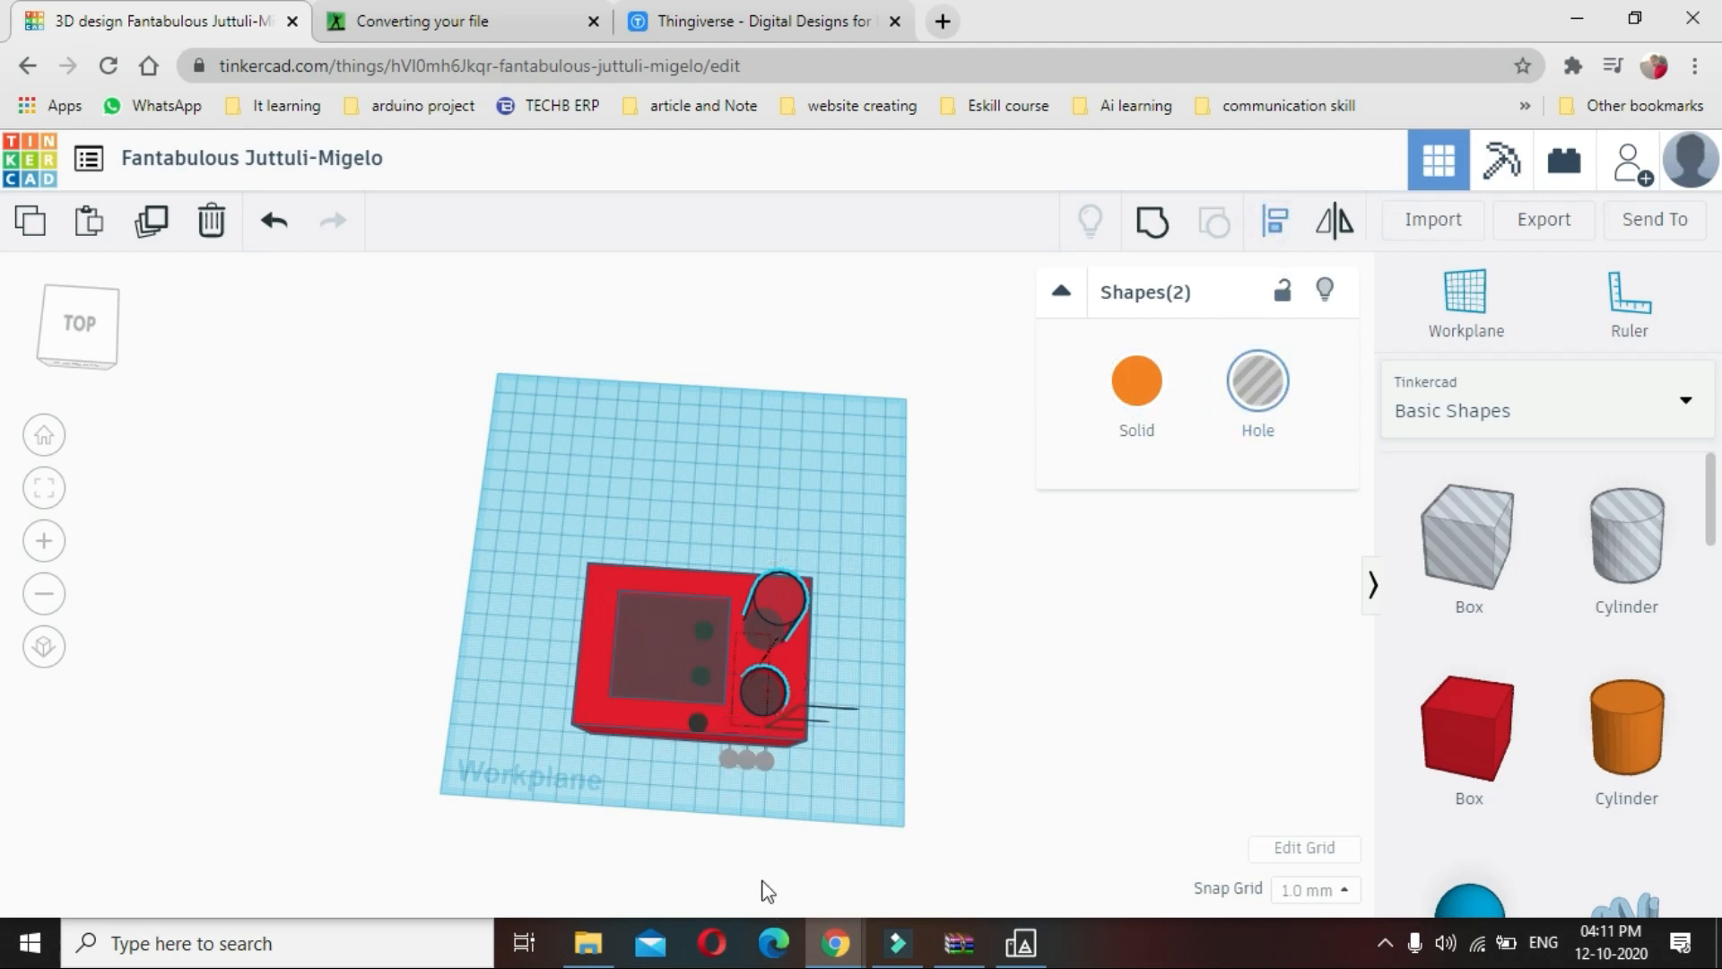
pyautogui.click(742, 758)
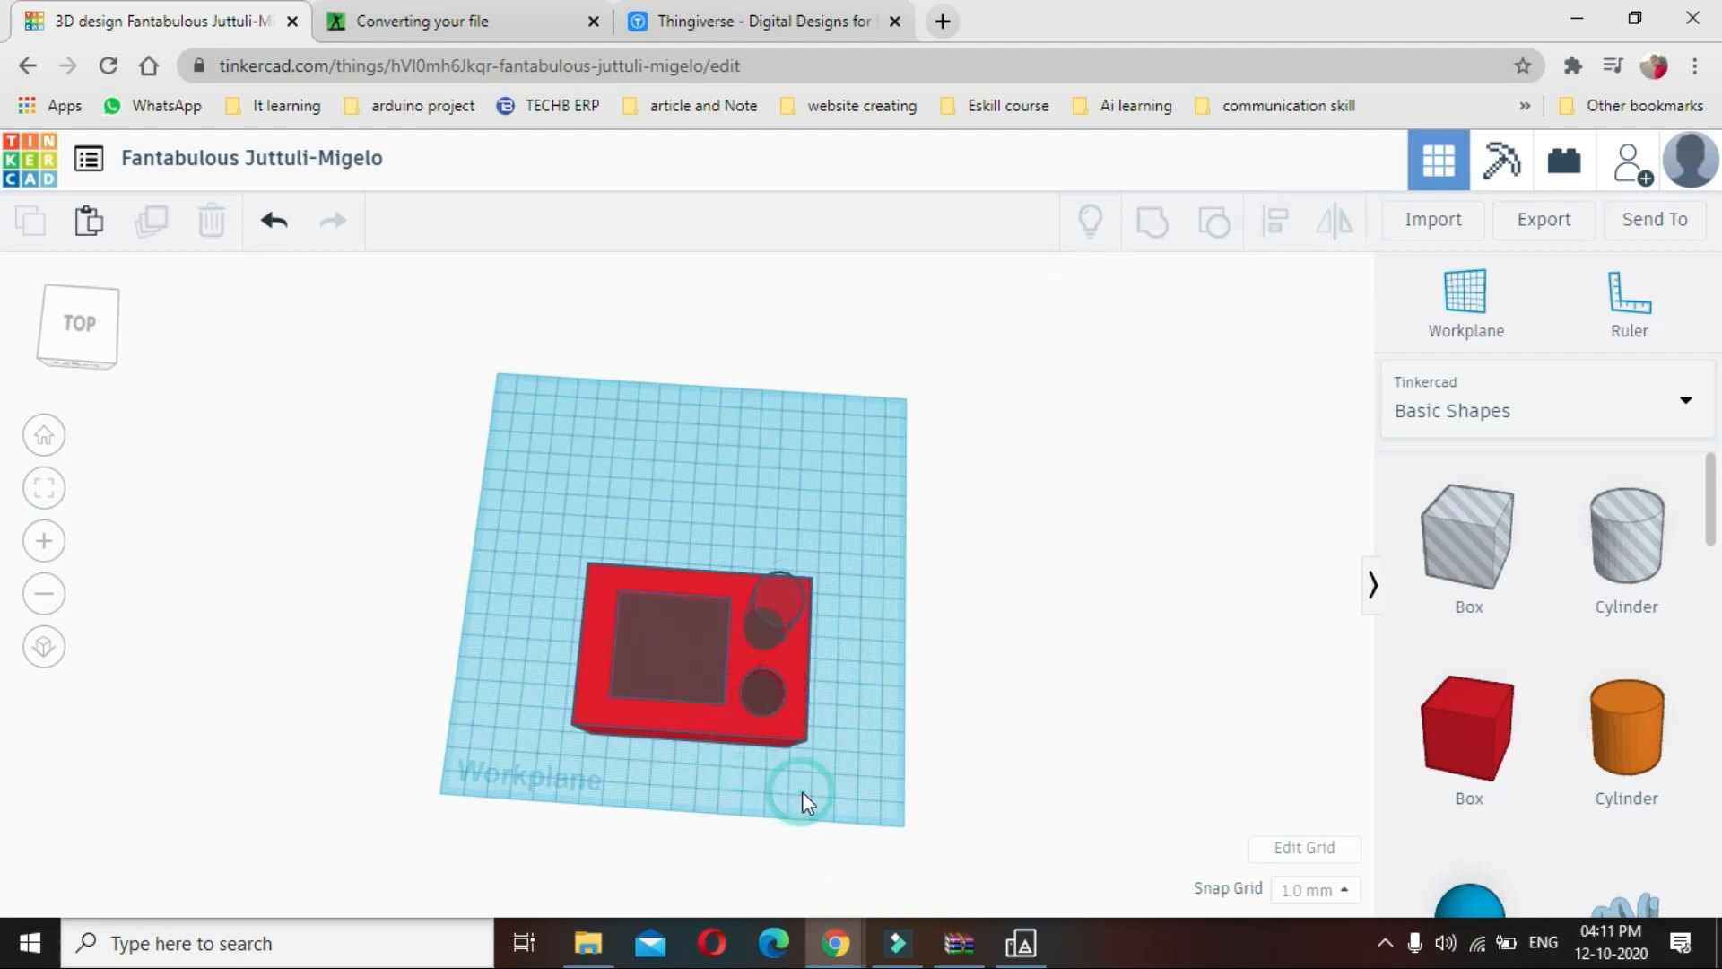
# Shorten the tall back cylinder hole until it protrudes only slightly above the red box
pyautogui.moveTo(848, 784); pyautogui.dragTo(879, 715, button='right')
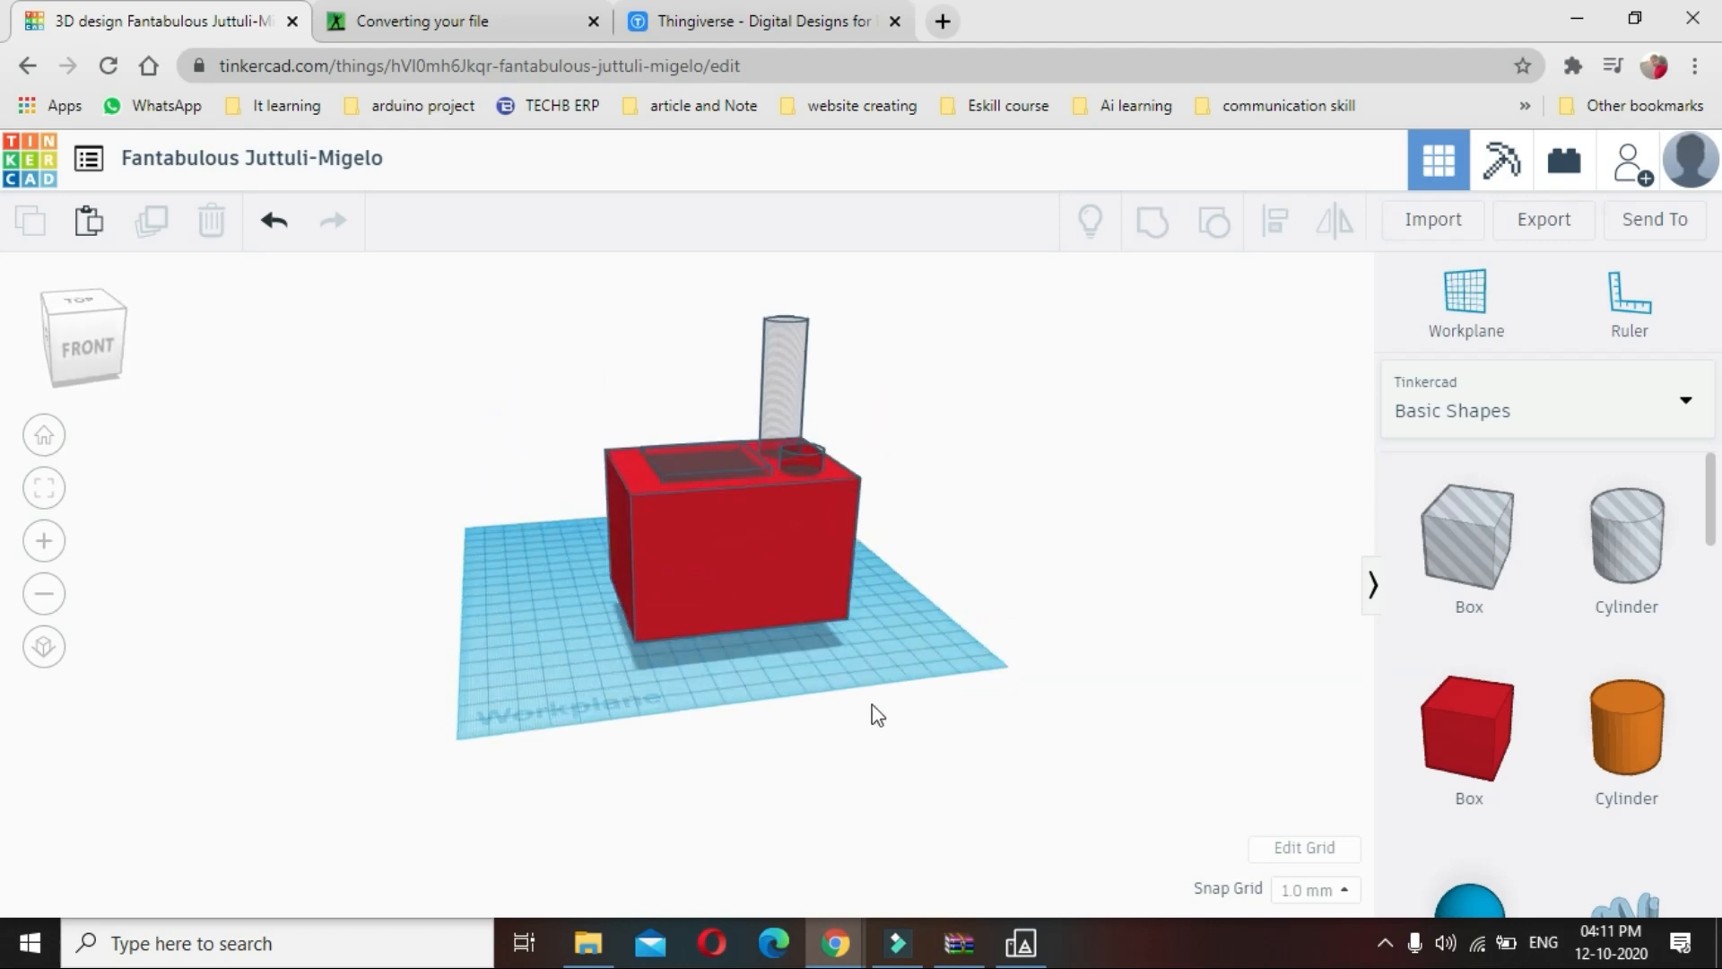
pyautogui.click(791, 369)
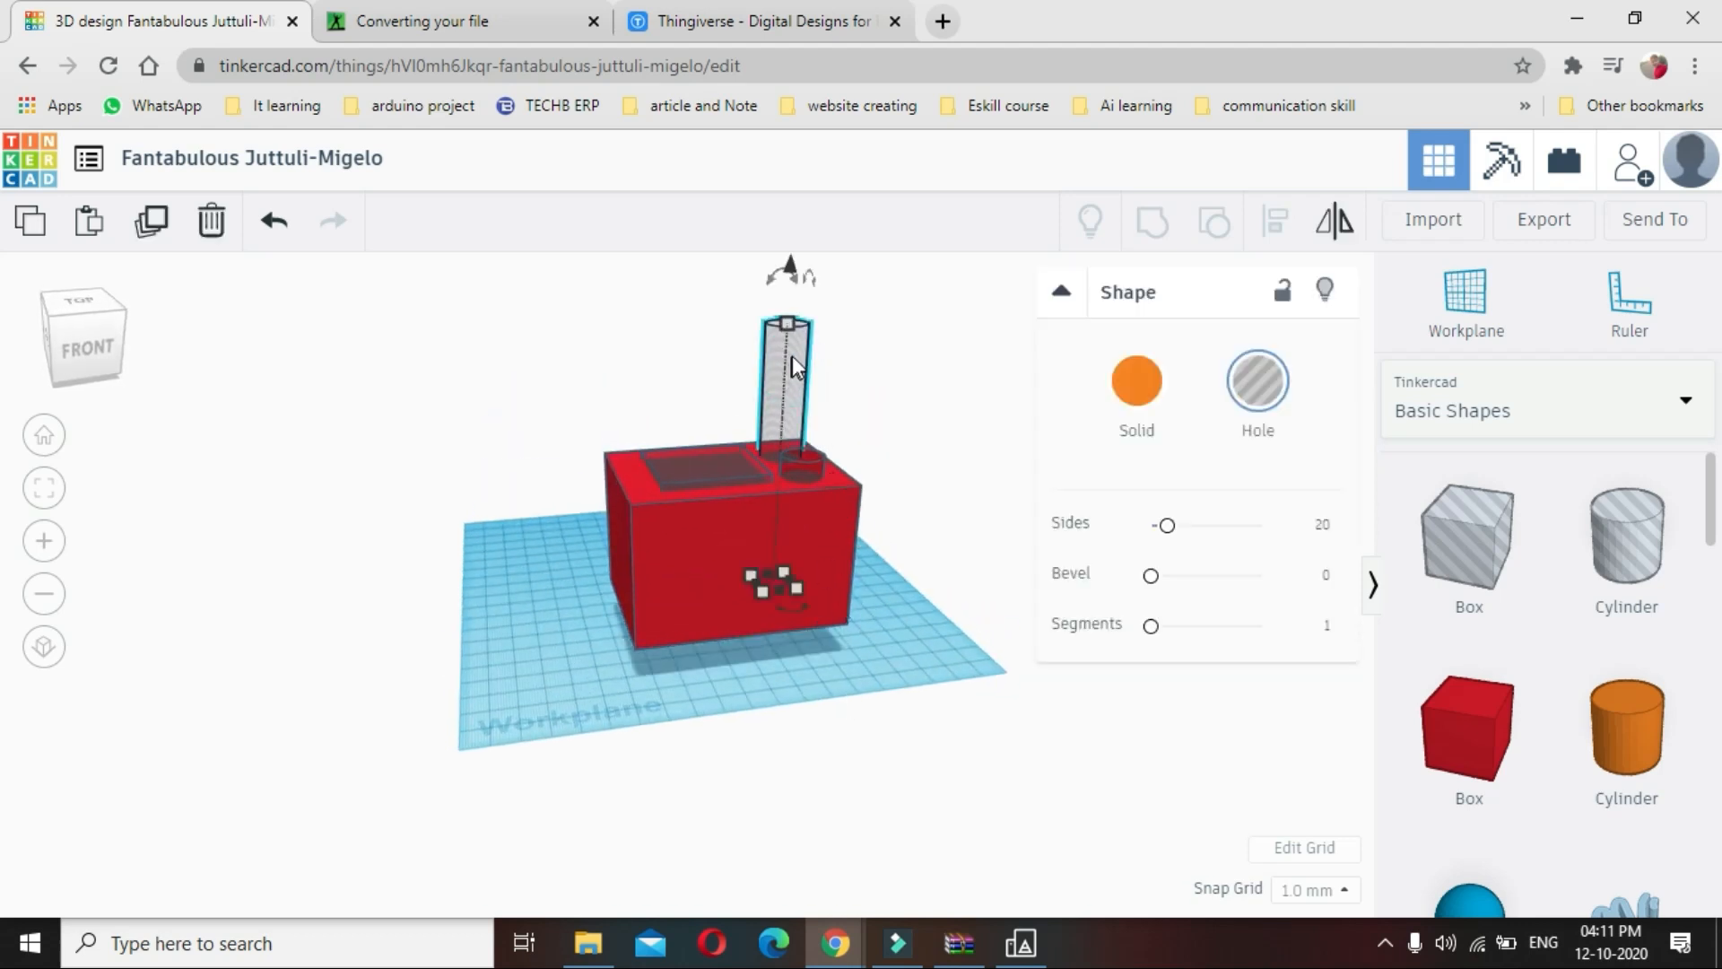
pyautogui.moveTo(788, 325); pyautogui.dragTo(804, 434)
pyautogui.click(900, 670)
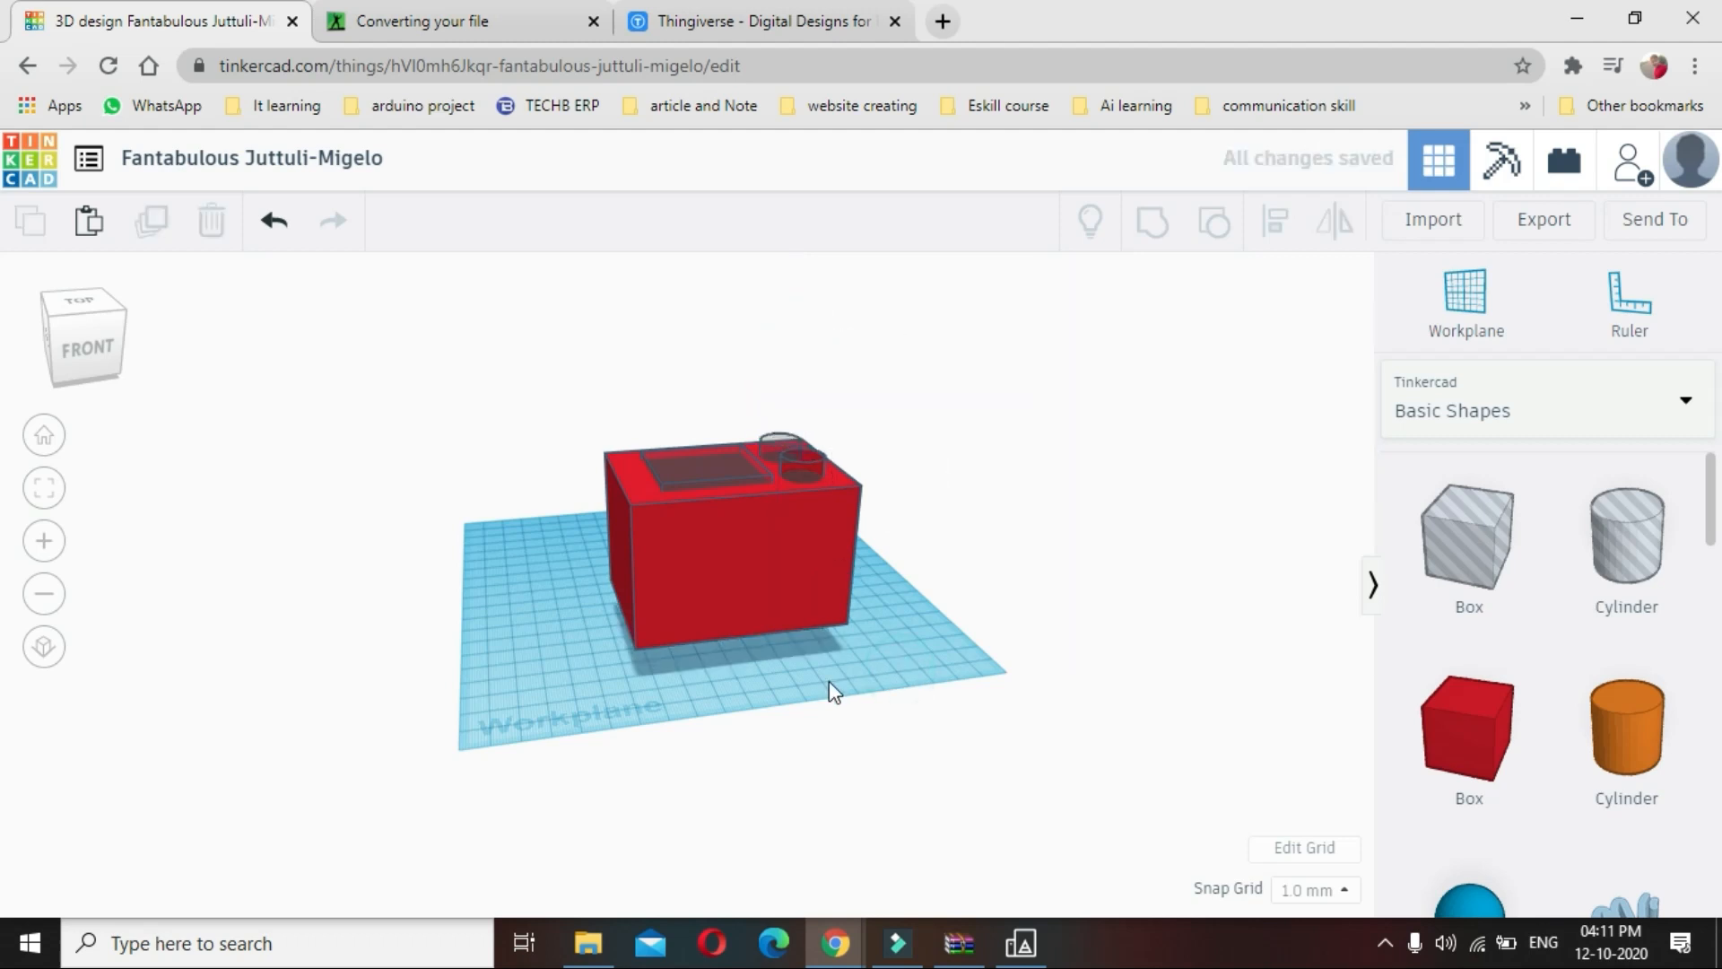
# Turn the red box into a transparent hole shape
pyautogui.click(715, 587)
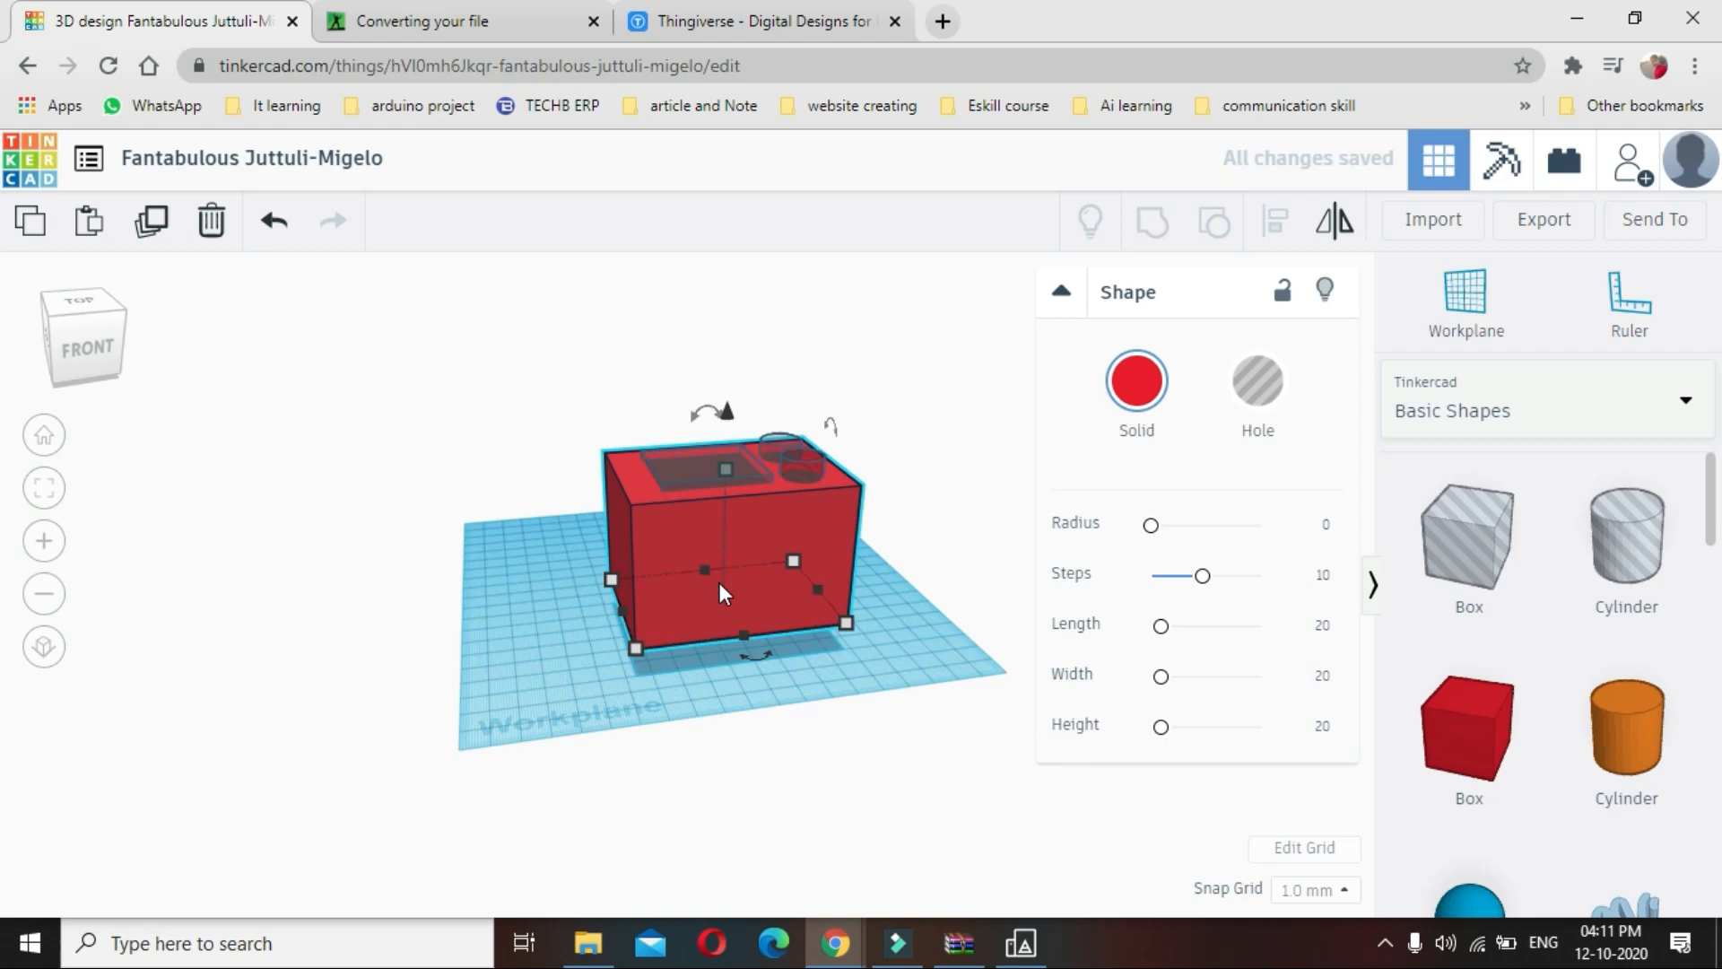
pyautogui.click(1260, 397)
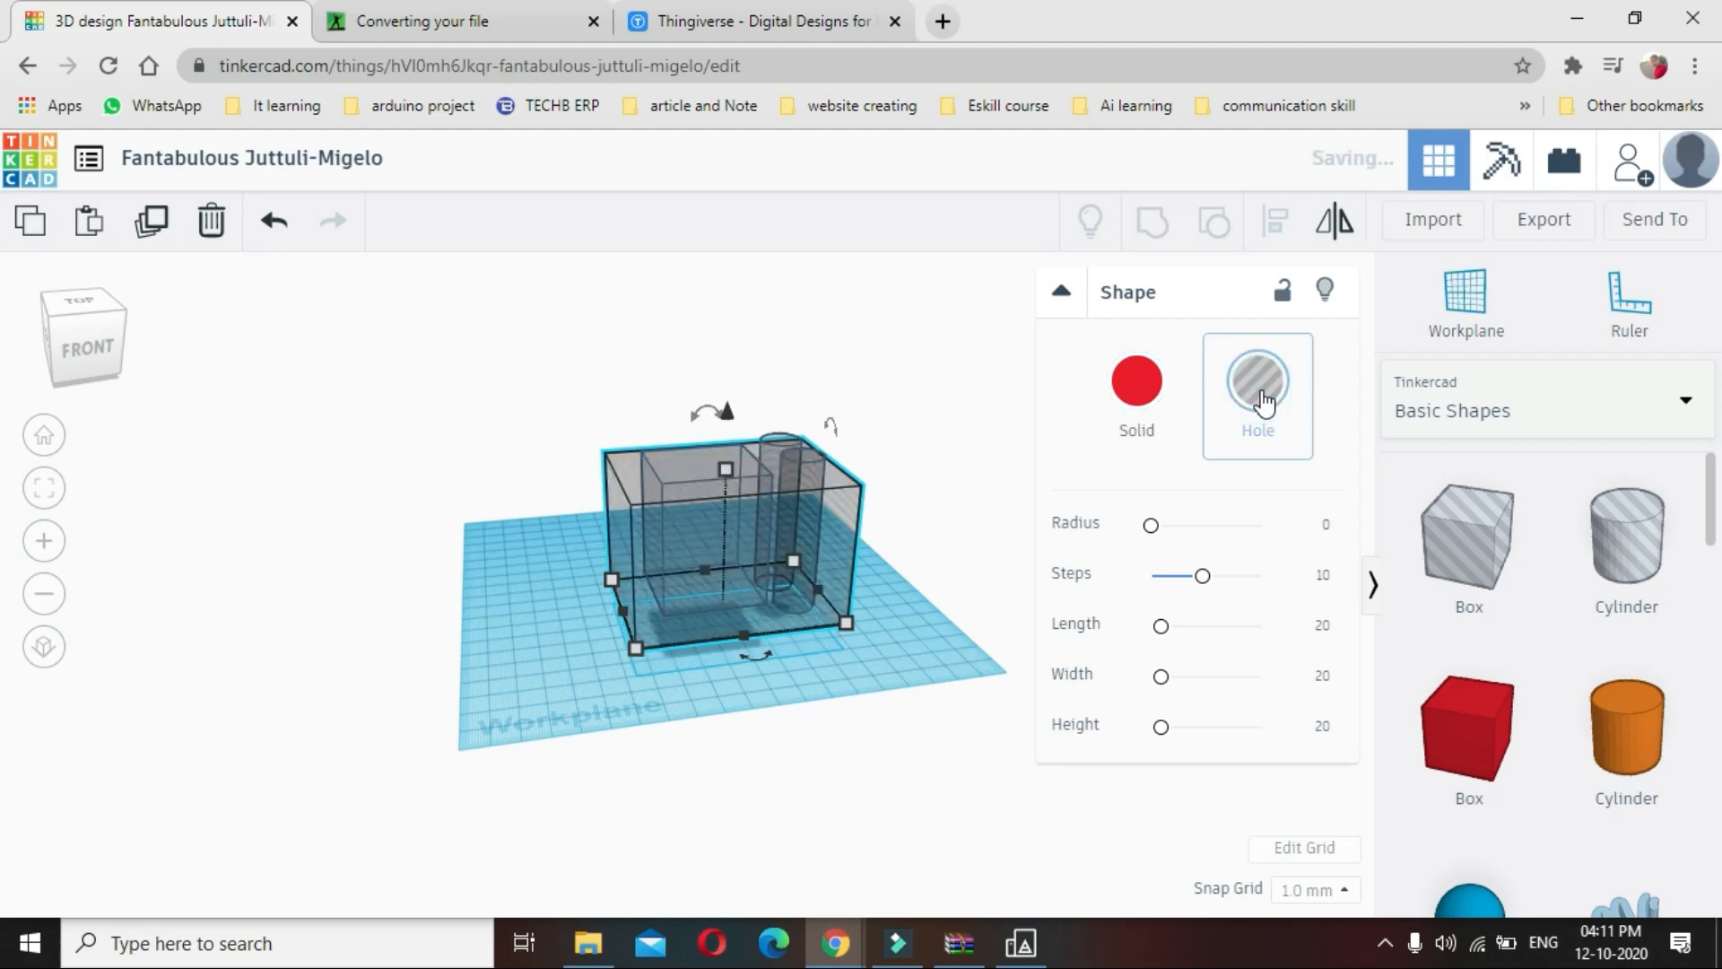
pyautogui.click(1158, 399)
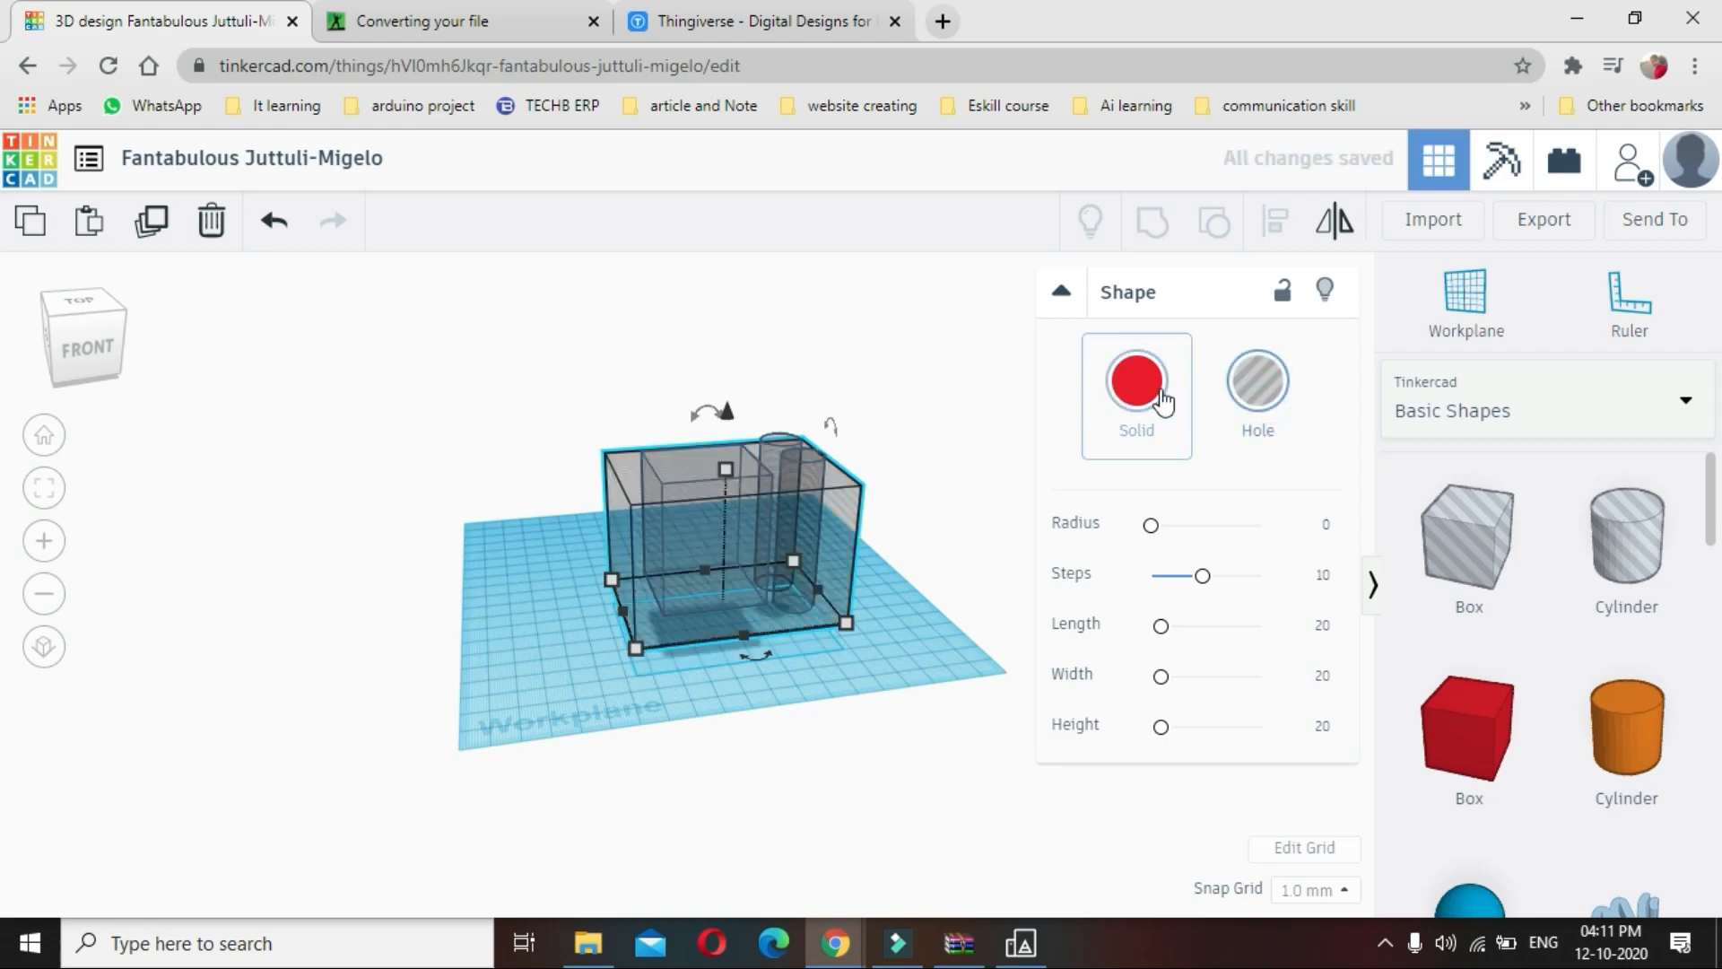
pyautogui.click(1229, 387)
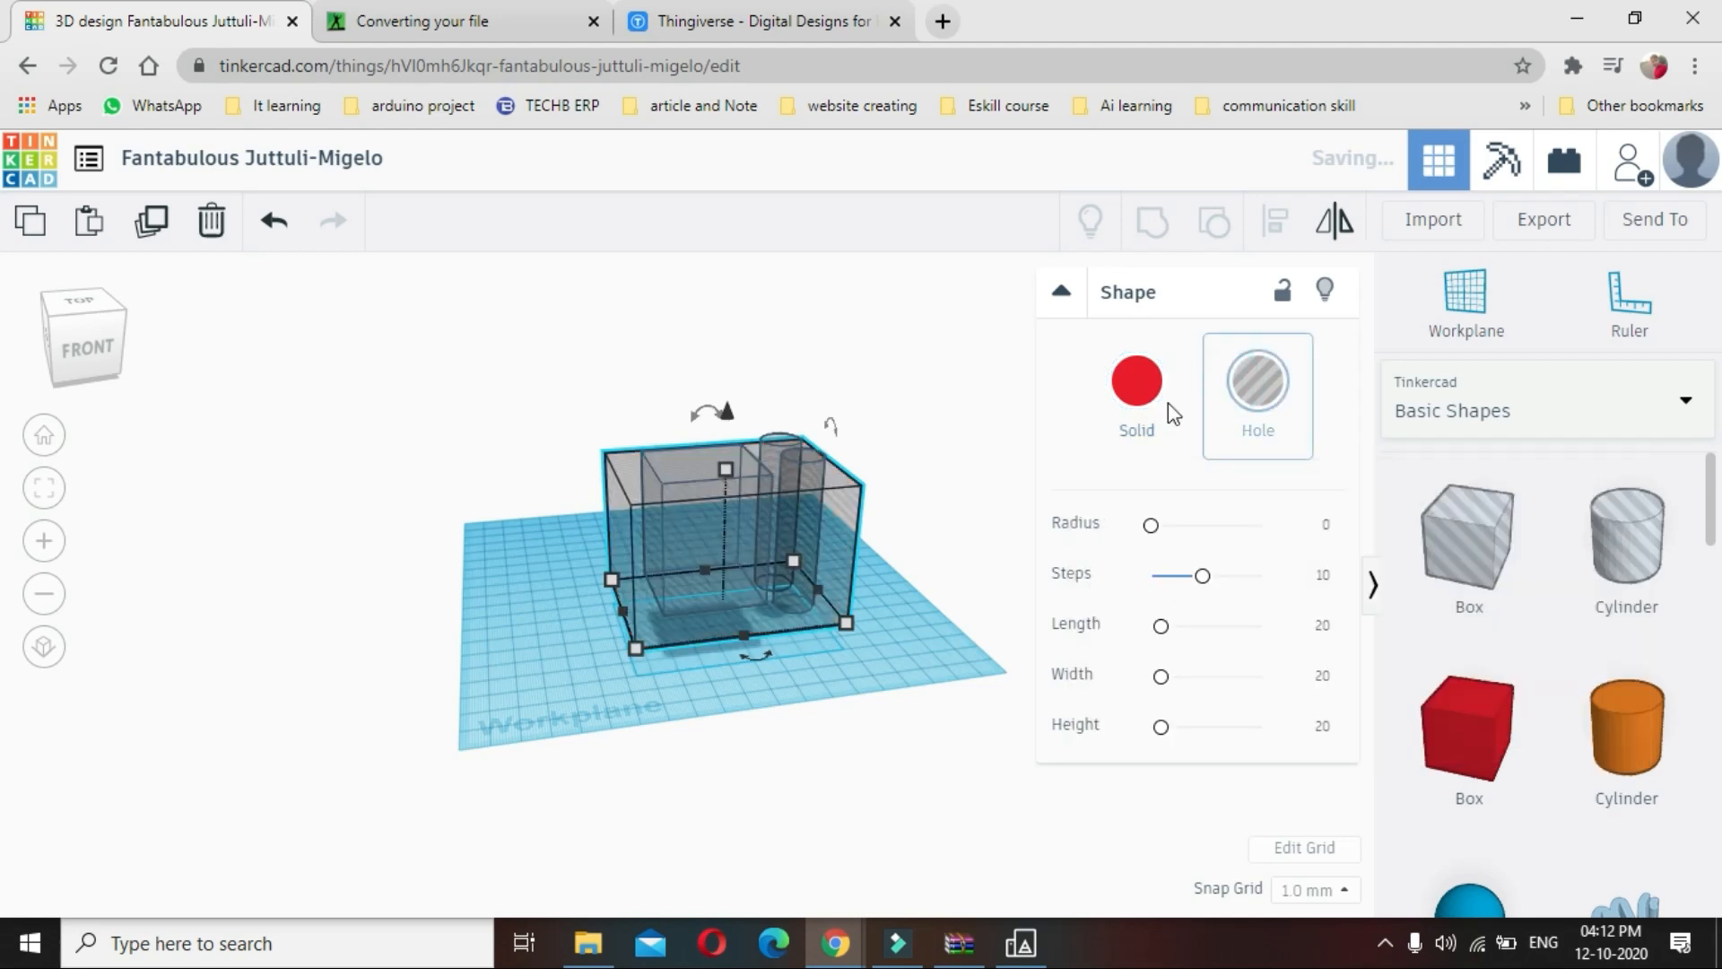
# Enlarge the rectangular hole slightly by pulling its front-left corner outward
pyautogui.click(673, 479)
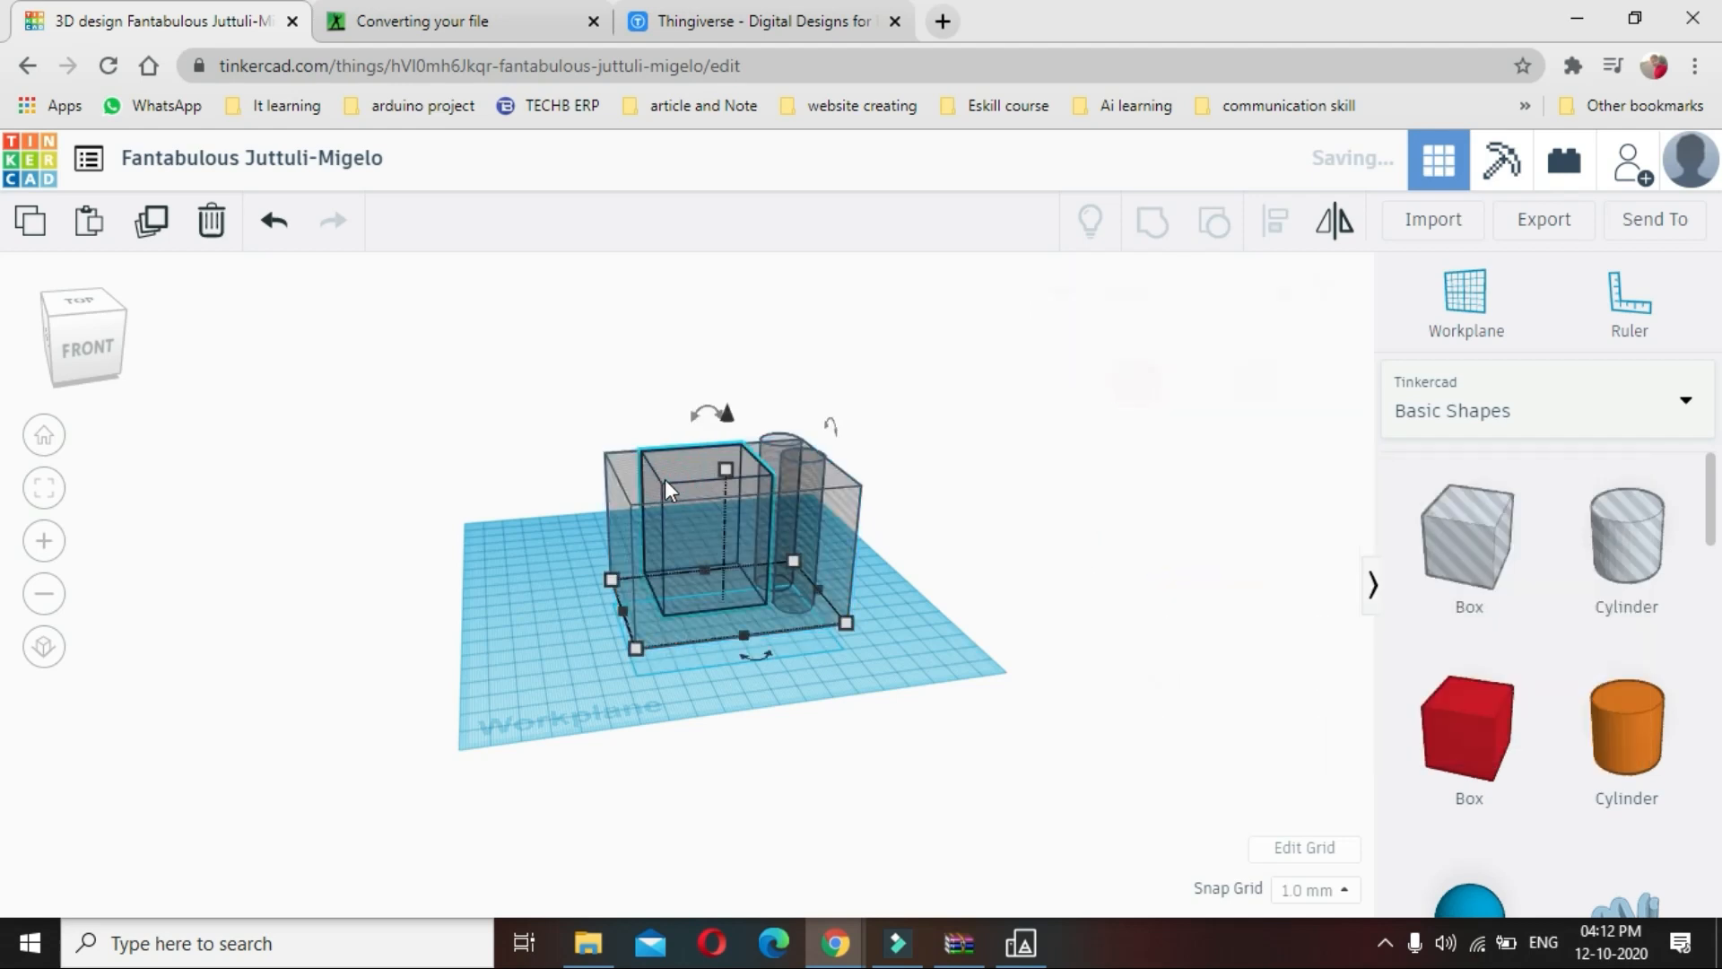
pyautogui.moveTo(663, 613)
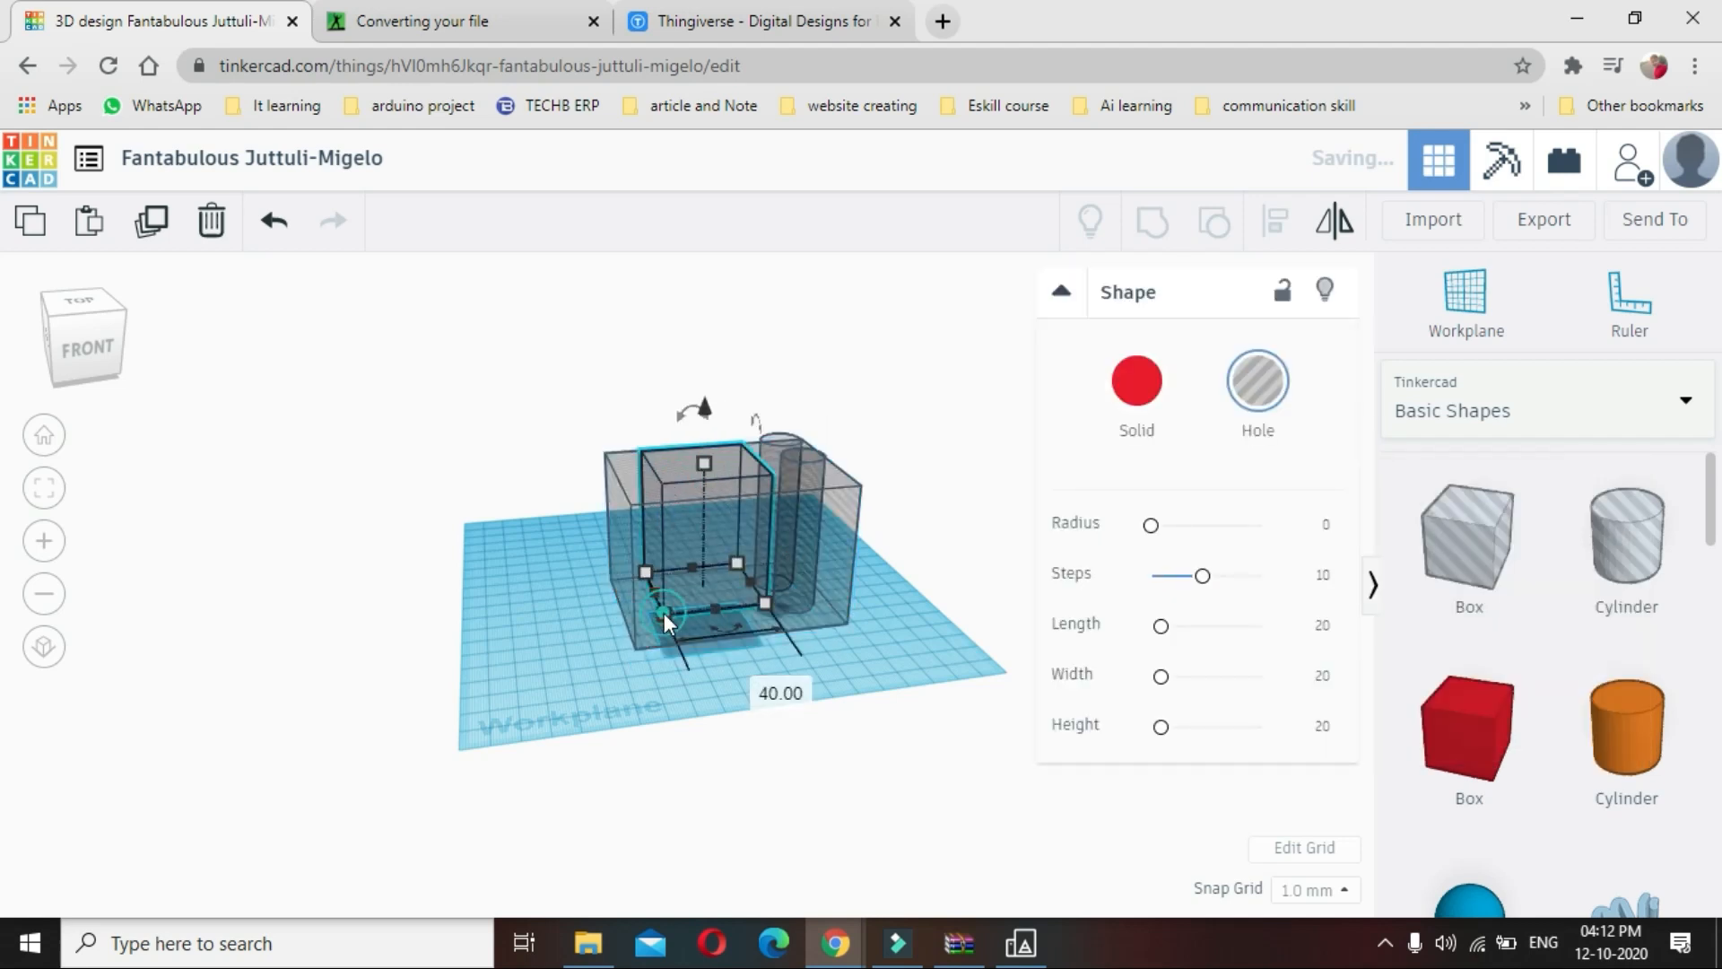
pyautogui.moveTo(658, 617); pyautogui.dragTo(653, 619)
pyautogui.click(891, 648)
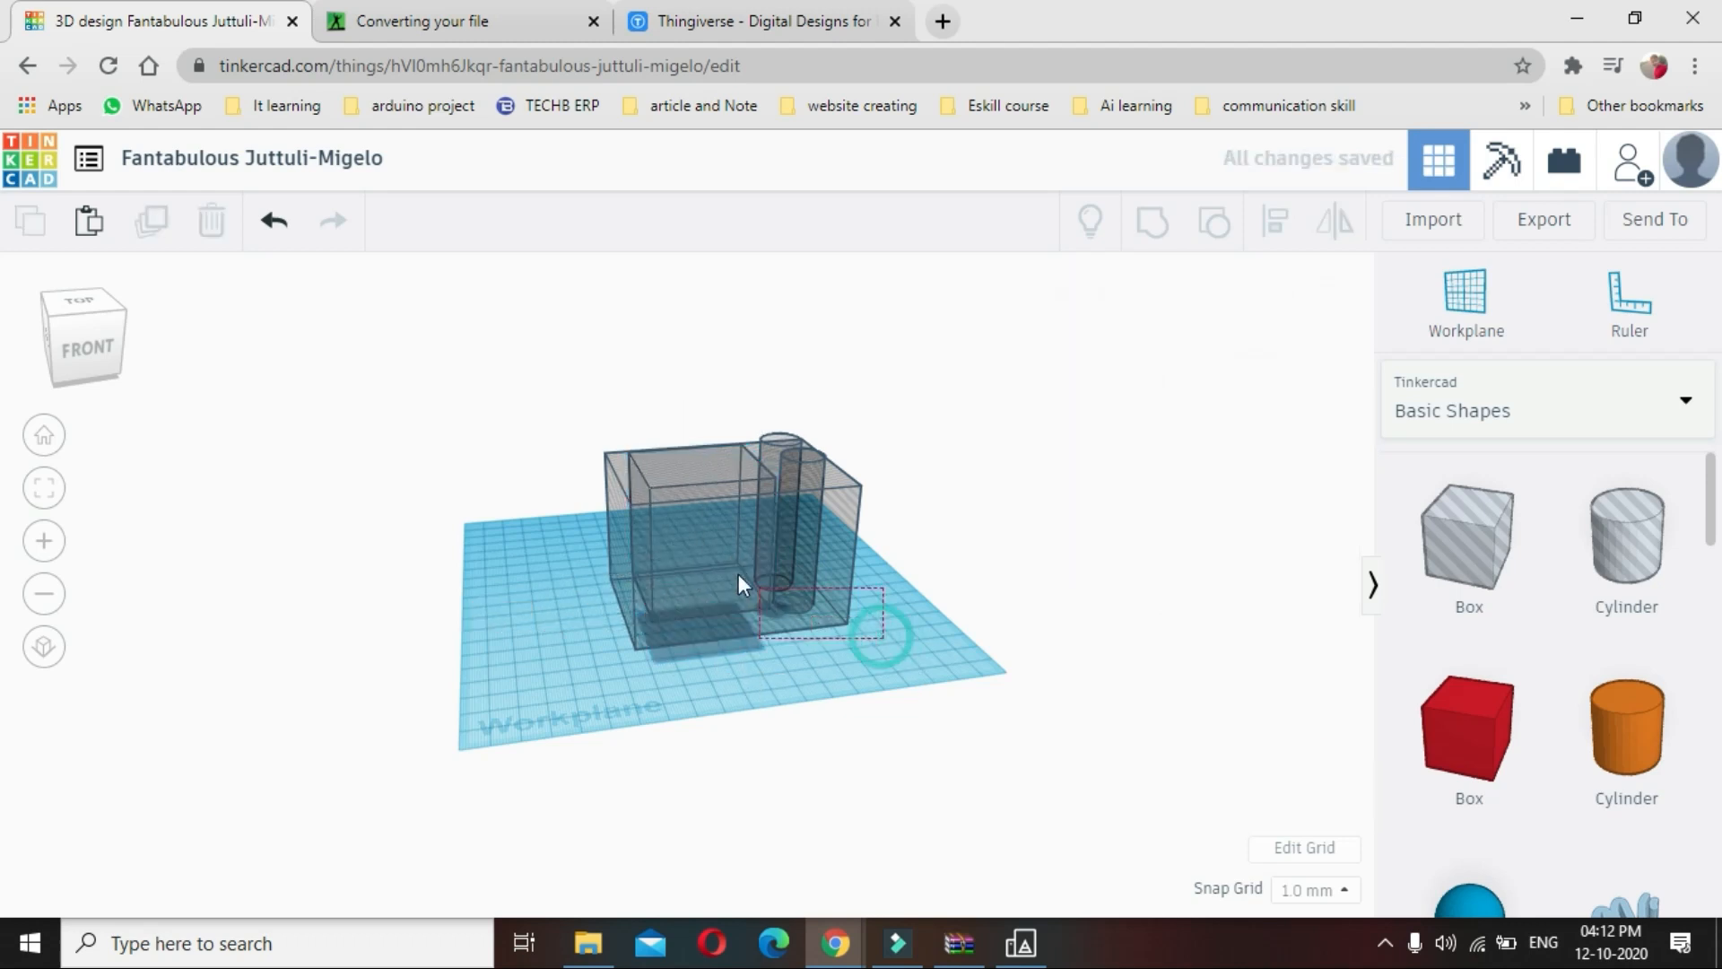
# Turn the outer box, inner box and both cylinders into solids
pyautogui.hotkey('ctrl', 'a')
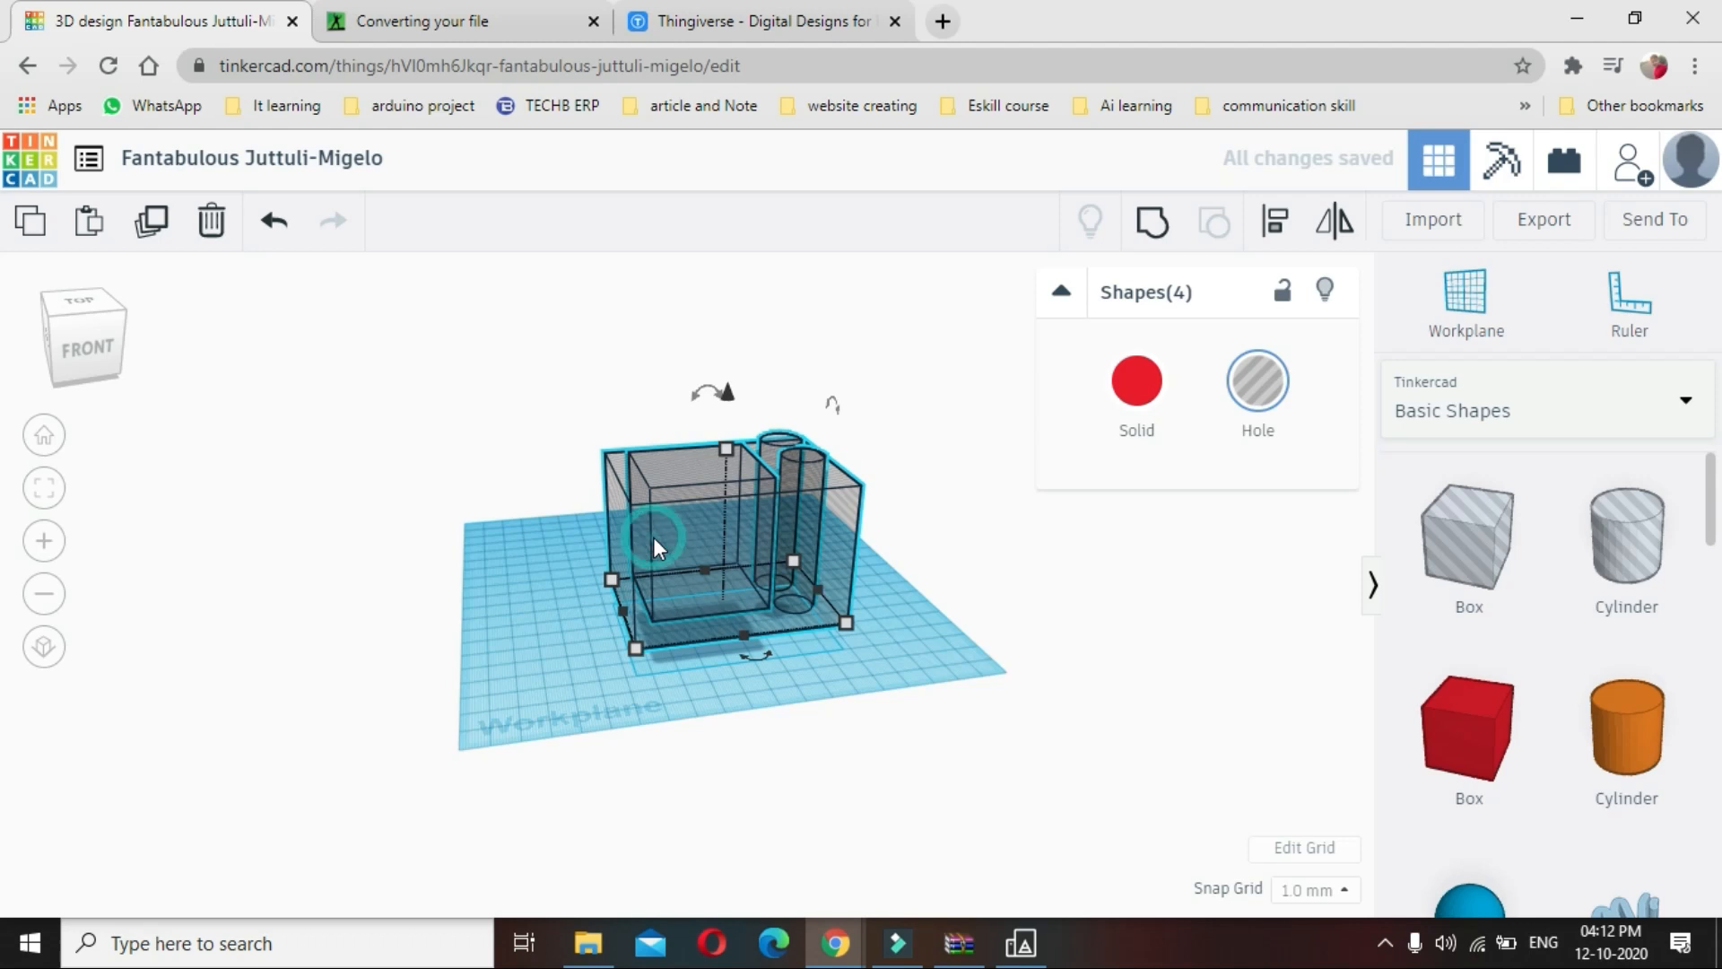
pyautogui.click(1132, 386)
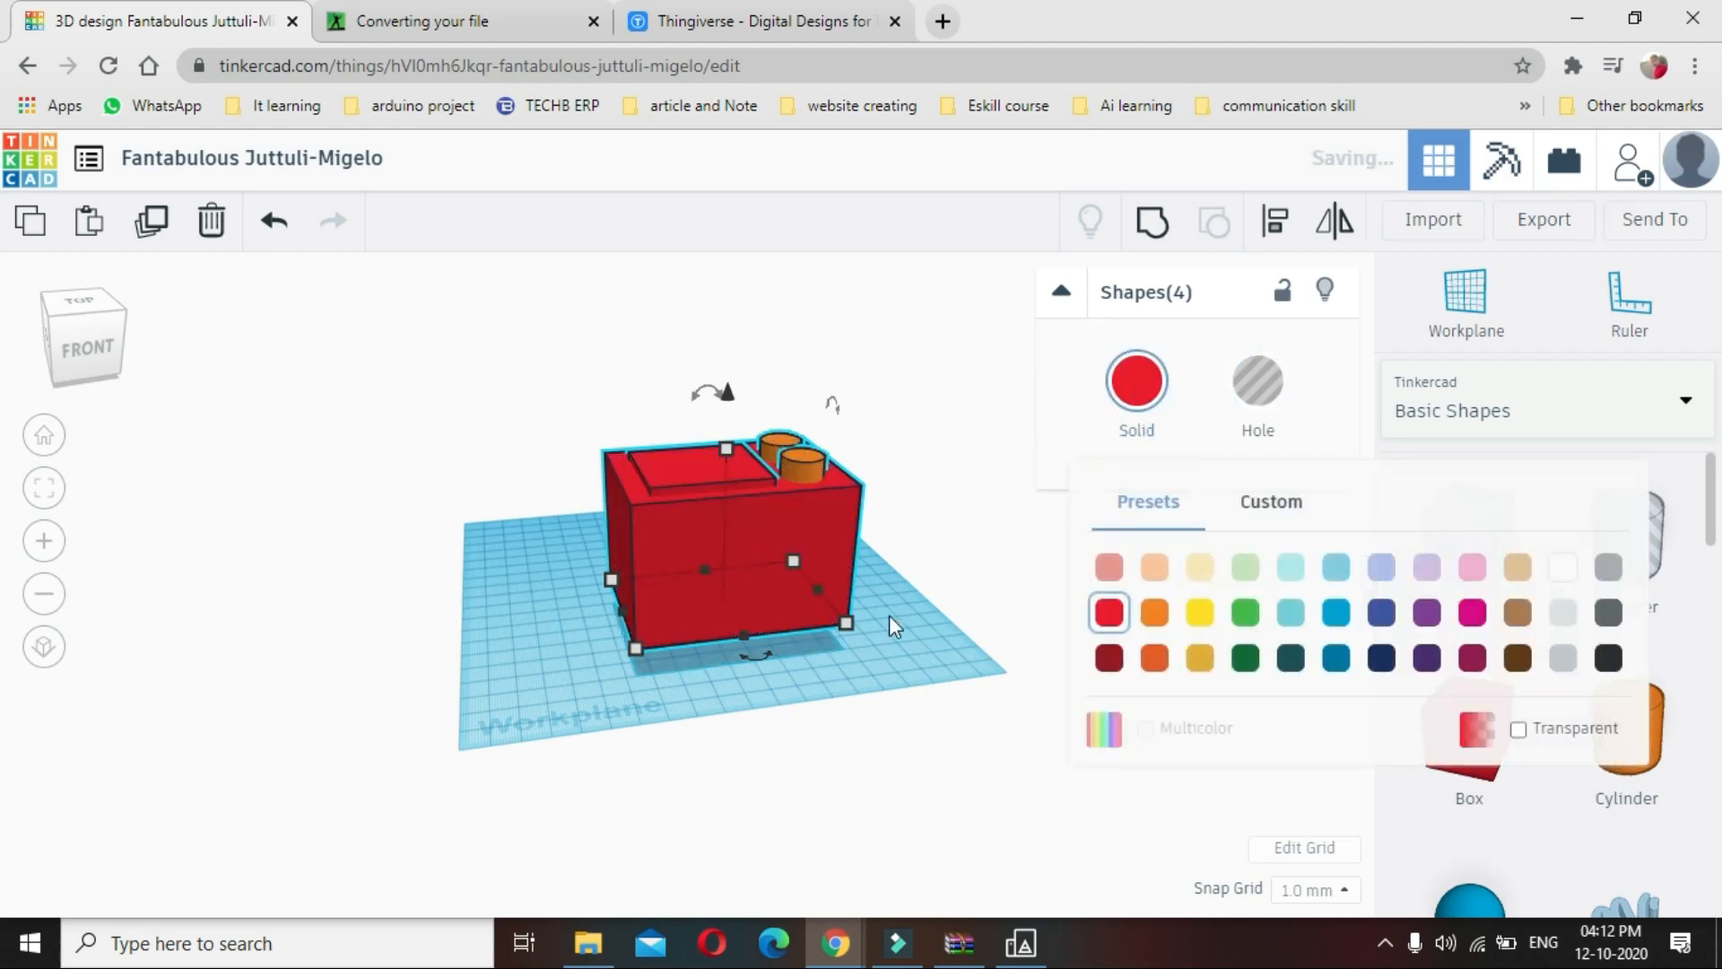
pyautogui.click(746, 464)
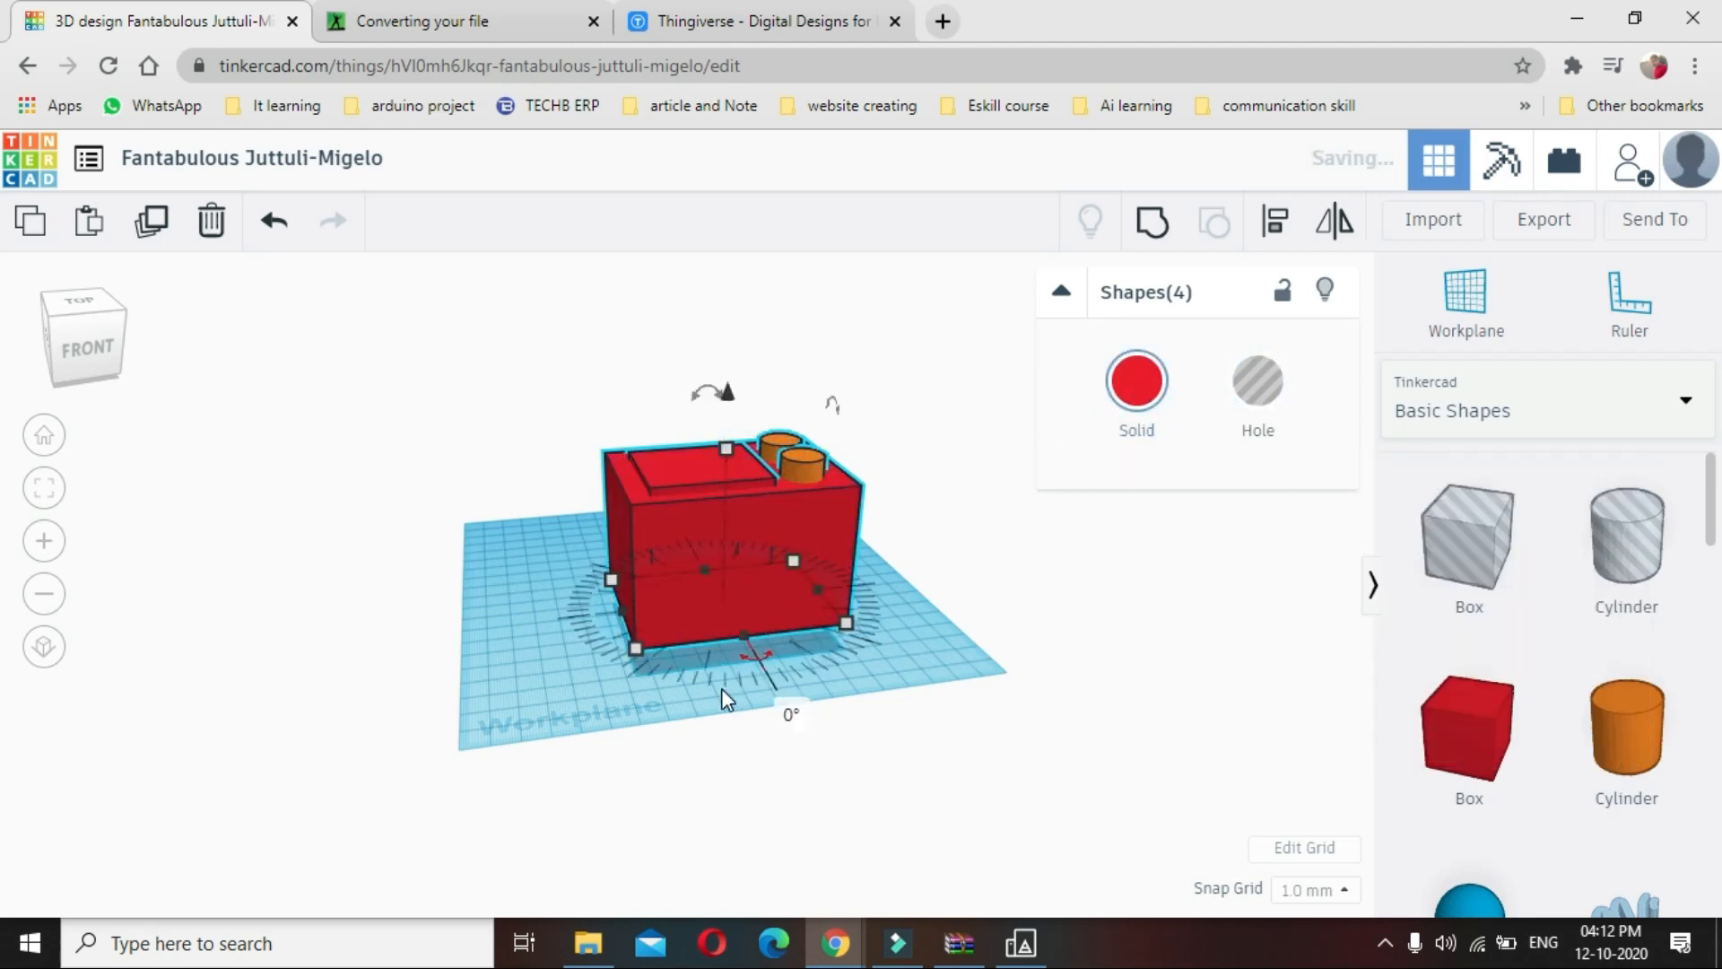
pyautogui.click(721, 688)
pyautogui.moveTo(703, 733); pyautogui.dragTo(630, 782, button='right')
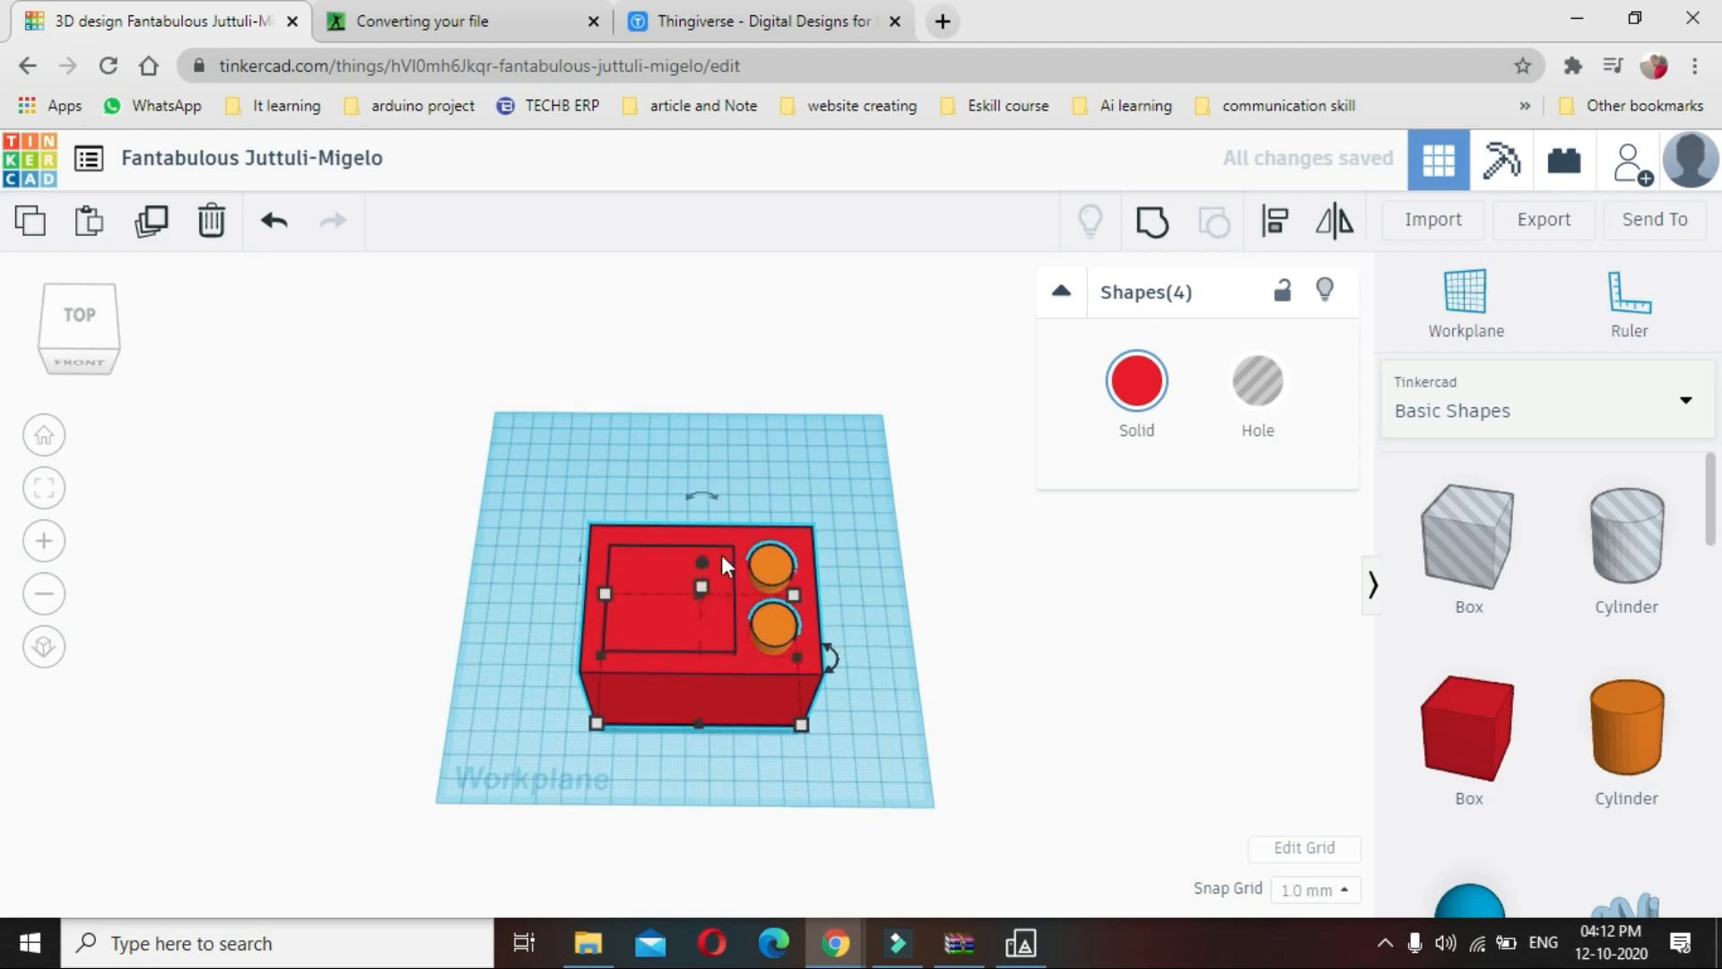
pyautogui.click(653, 623)
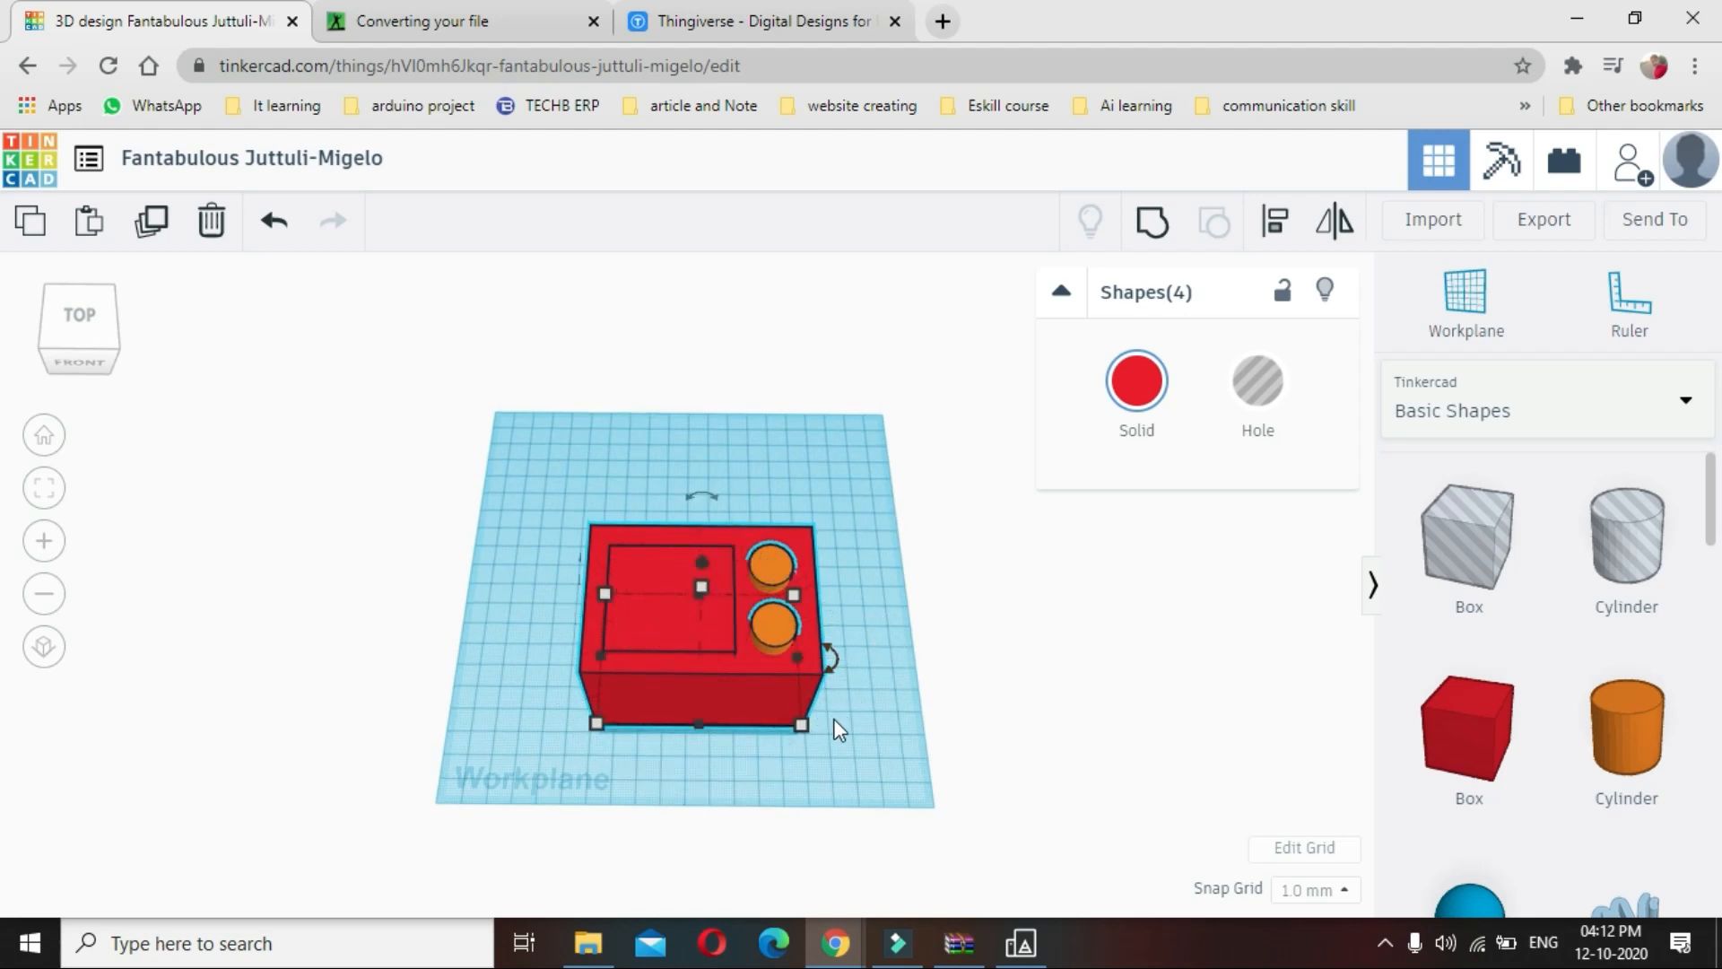
pyautogui.scroll(3, 862, 708)
pyautogui.click(739, 549)
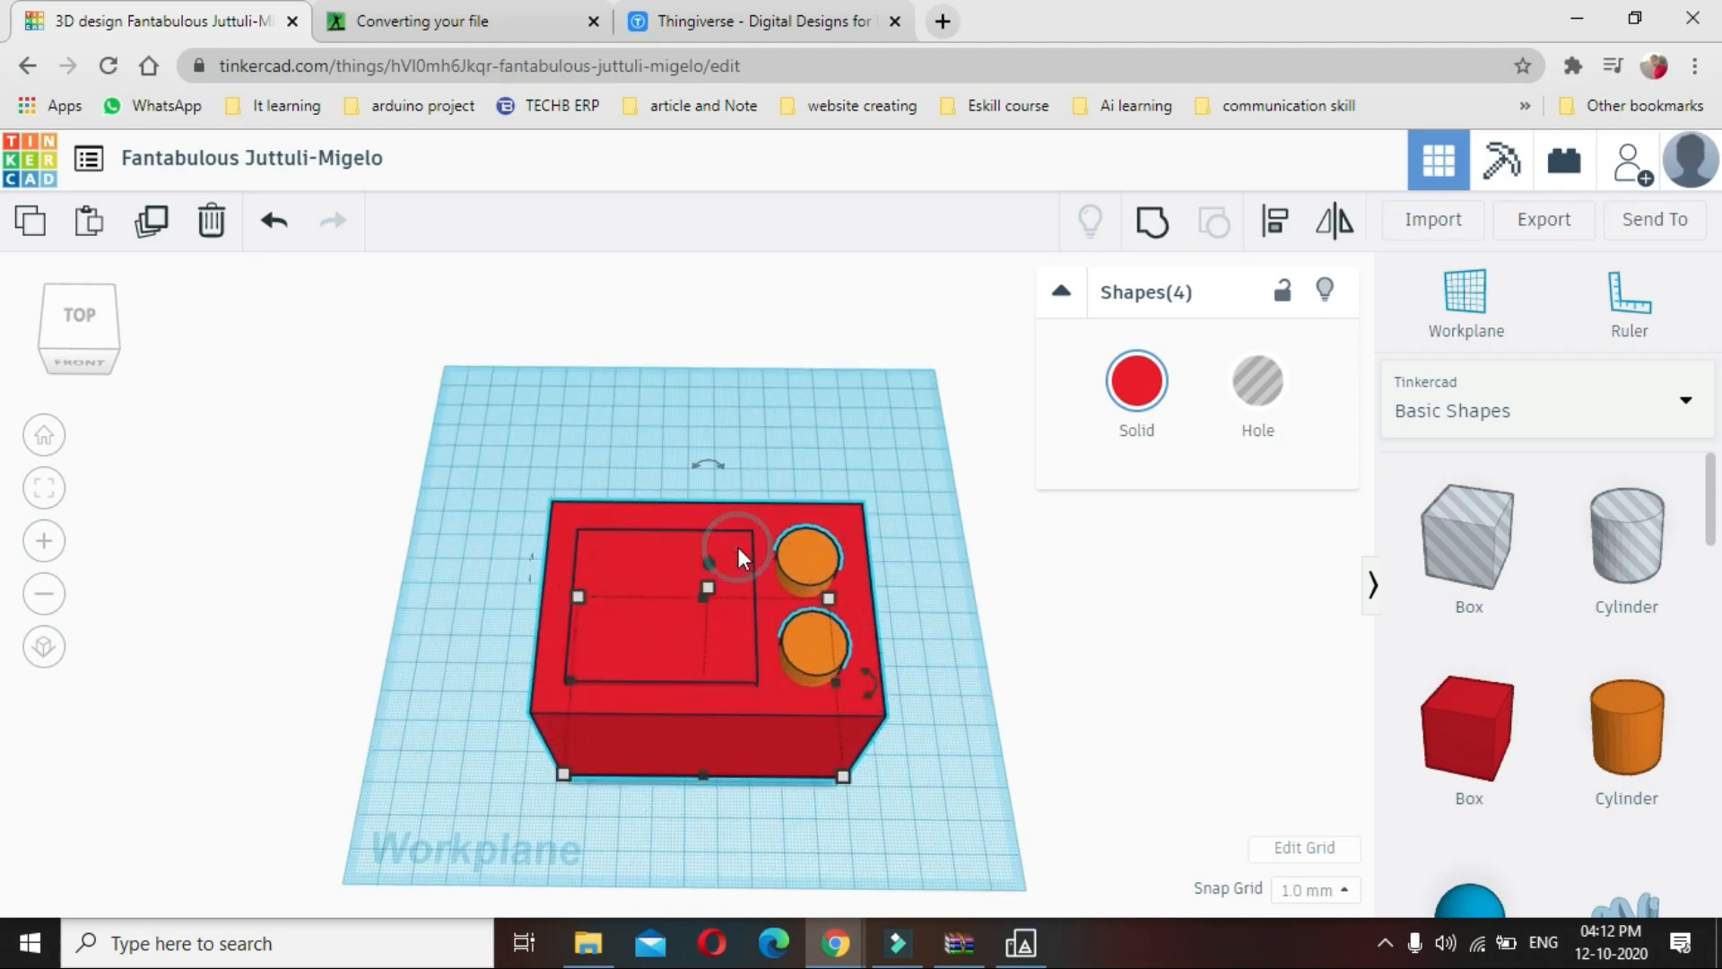
# Turn all four shapes into holes and back into solids
pyautogui.click(1257, 380)
pyautogui.click(680, 619)
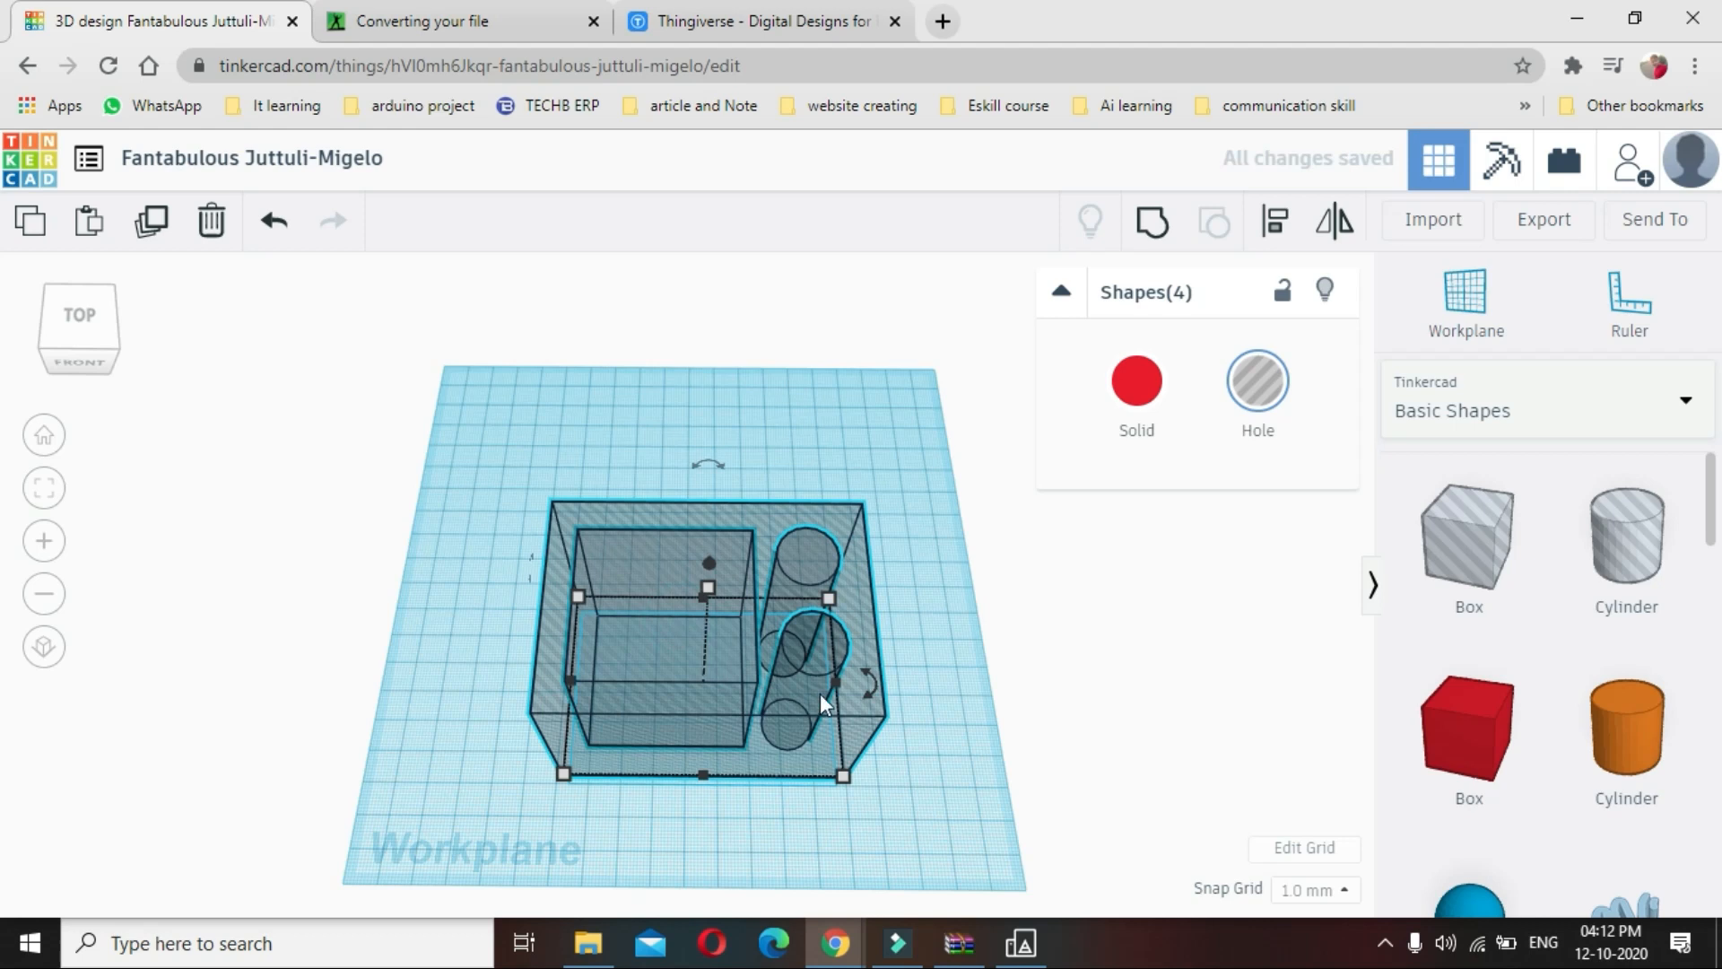
pyautogui.click(1126, 408)
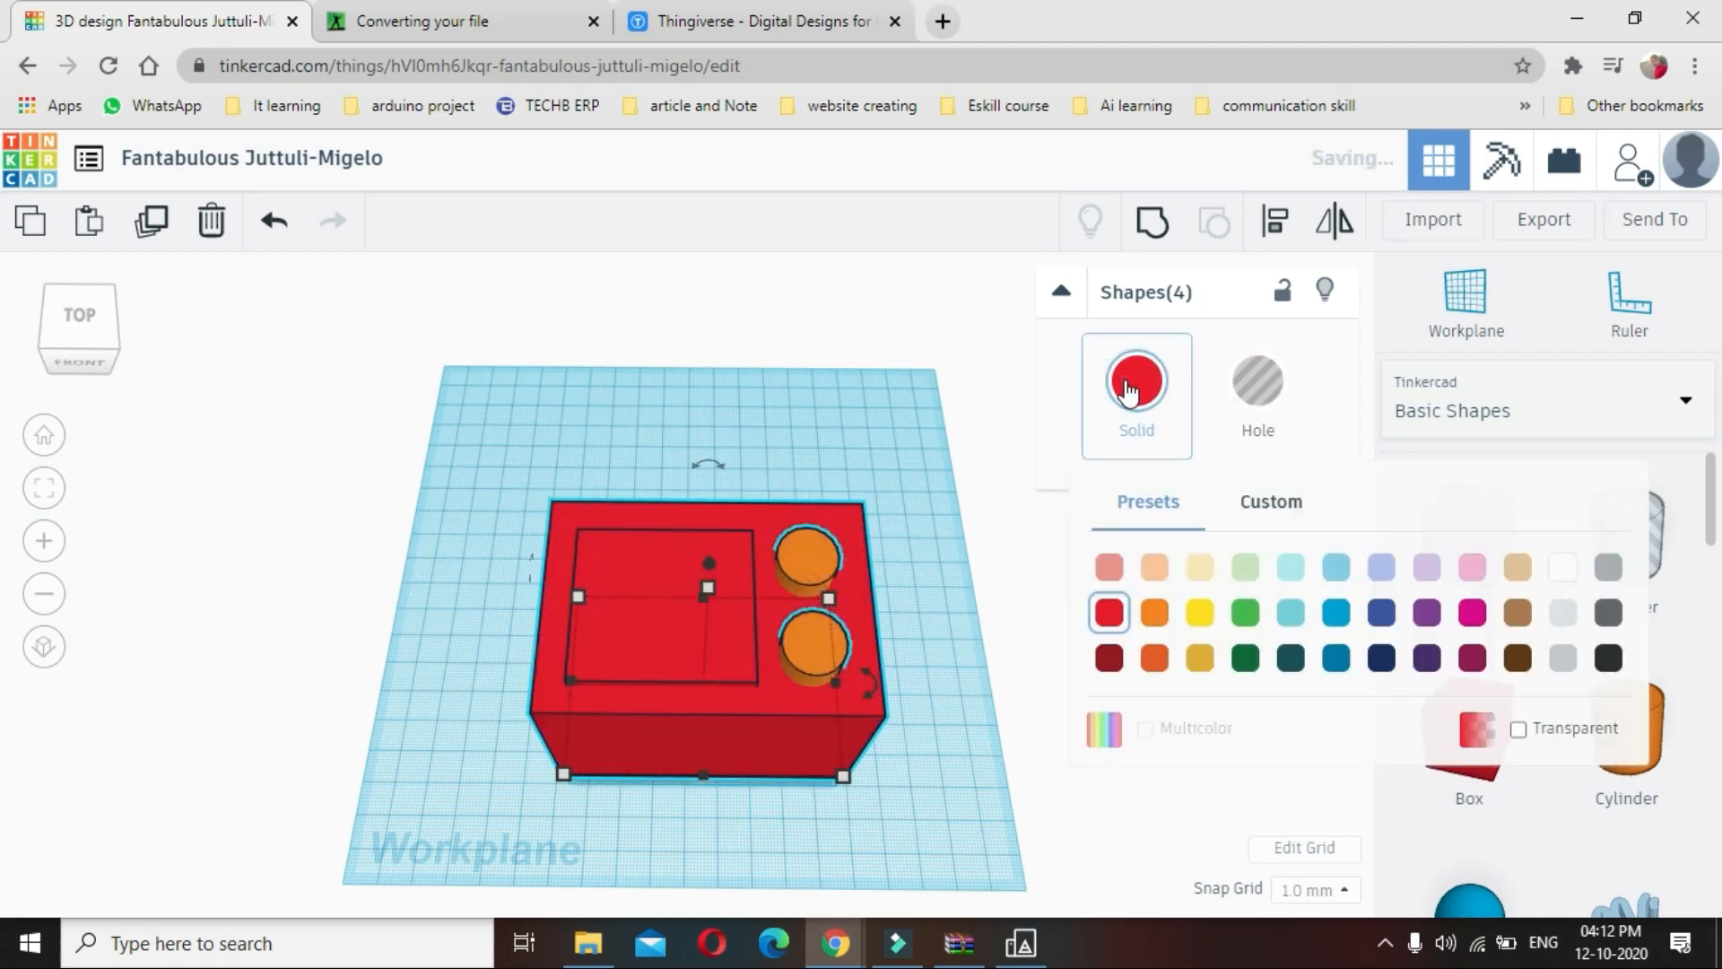
# Turn the inner rectangular box and the two orange cylinders into holes, keeping the outer box solid
pyautogui.click(810, 864)
pyautogui.click(750, 858)
pyautogui.moveTo(795, 908); pyautogui.dragTo(1142, 792, button='right')
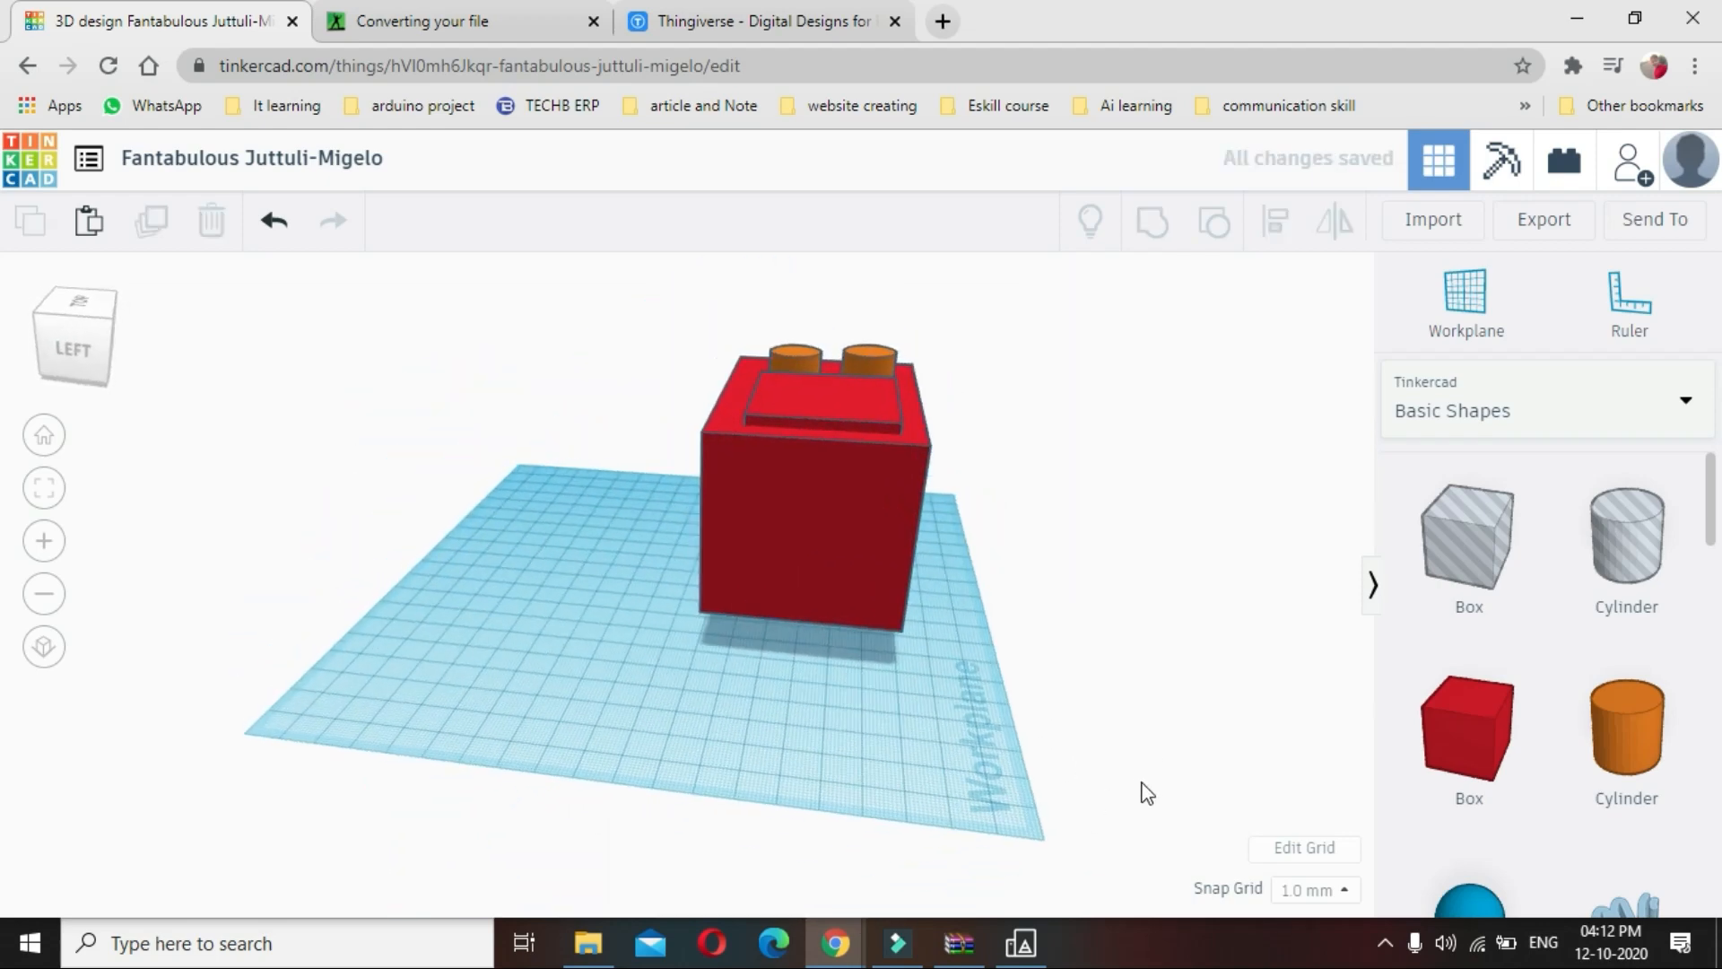
pyautogui.click(829, 396)
pyautogui.click(1255, 384)
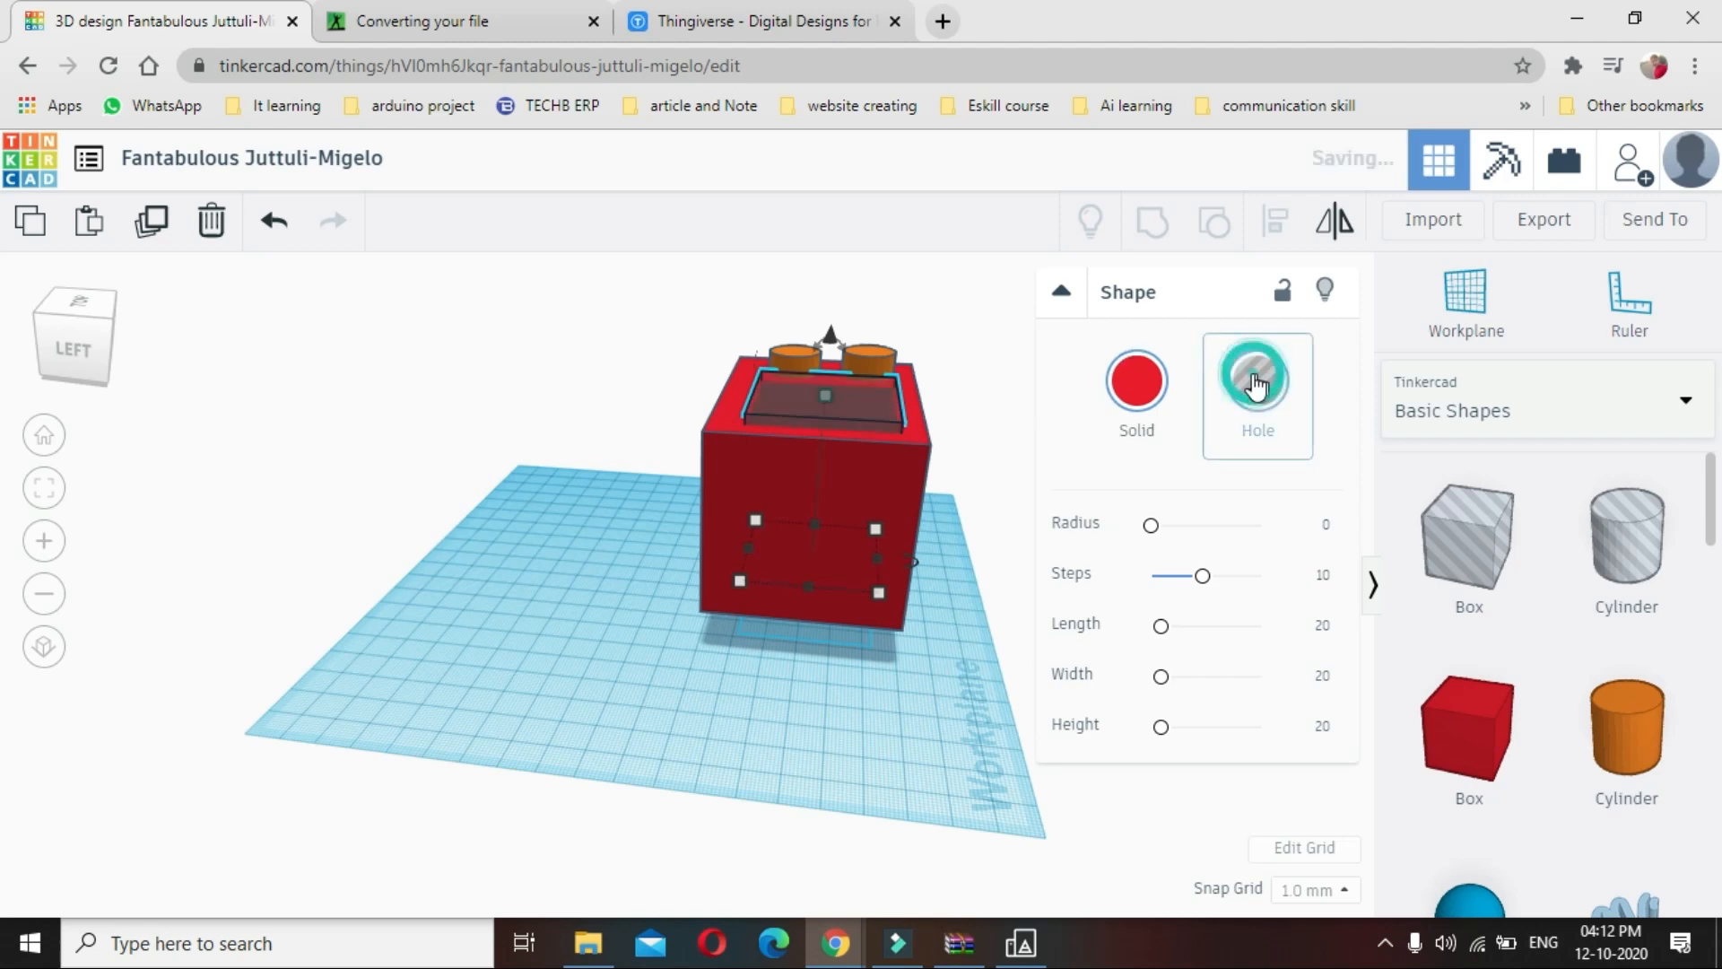
pyautogui.click(870, 360)
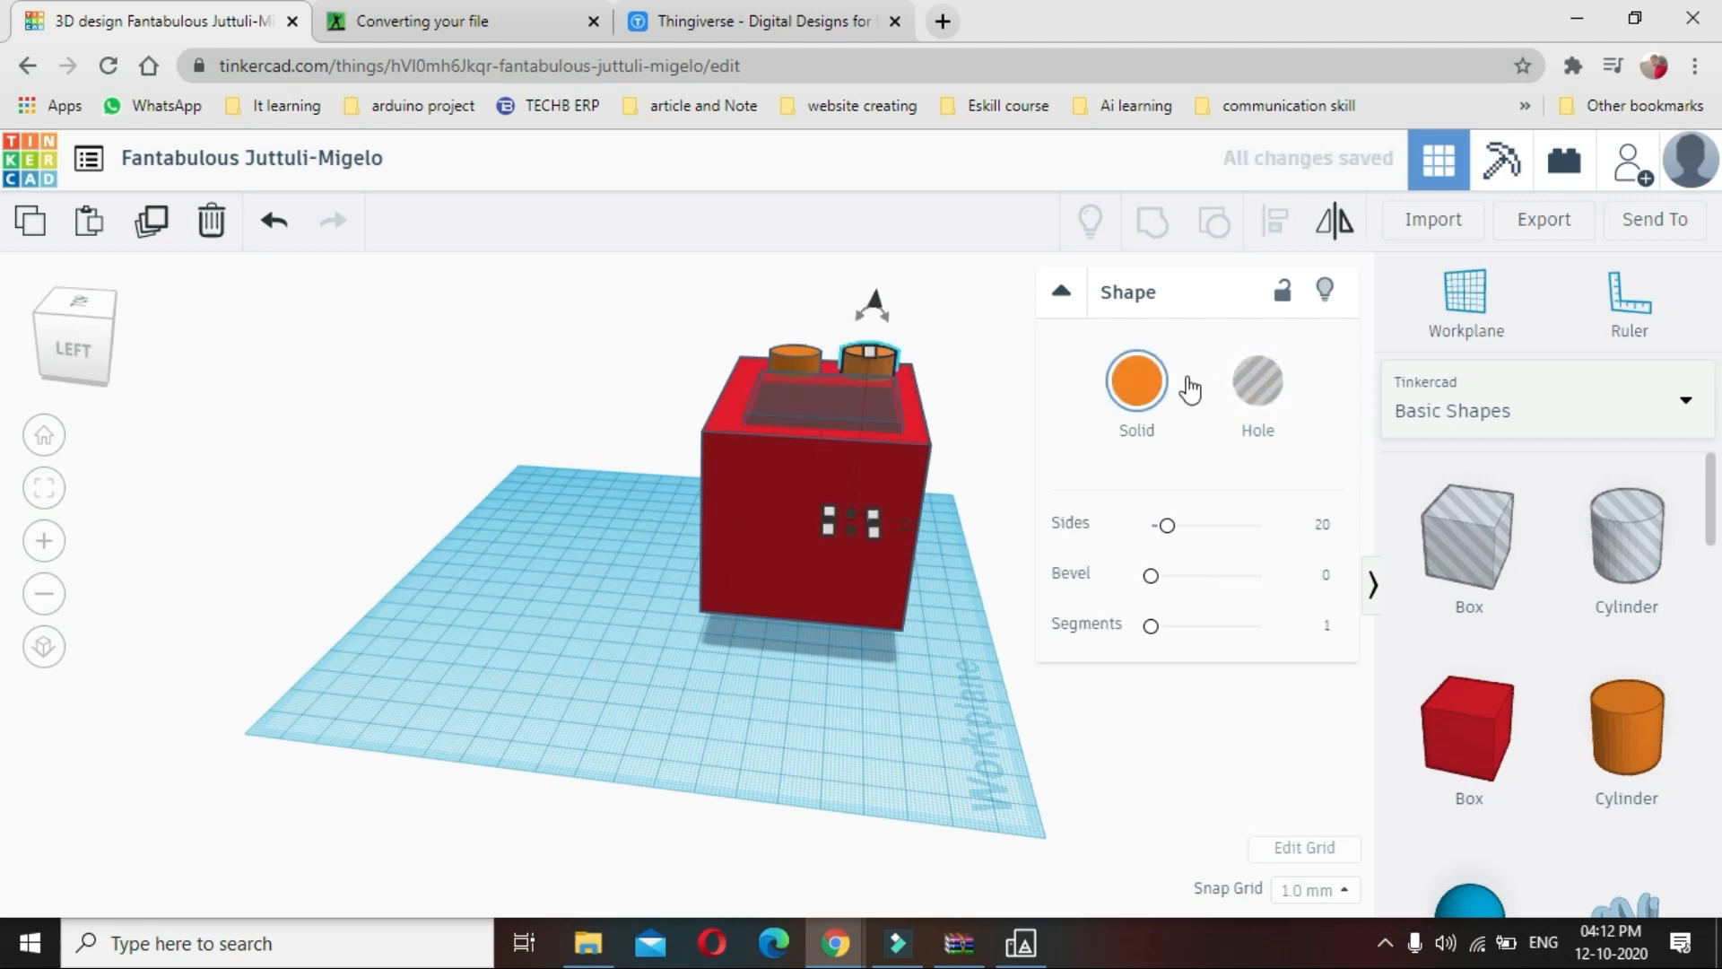
pyautogui.click(1256, 381)
pyautogui.click(793, 359)
pyautogui.click(1244, 384)
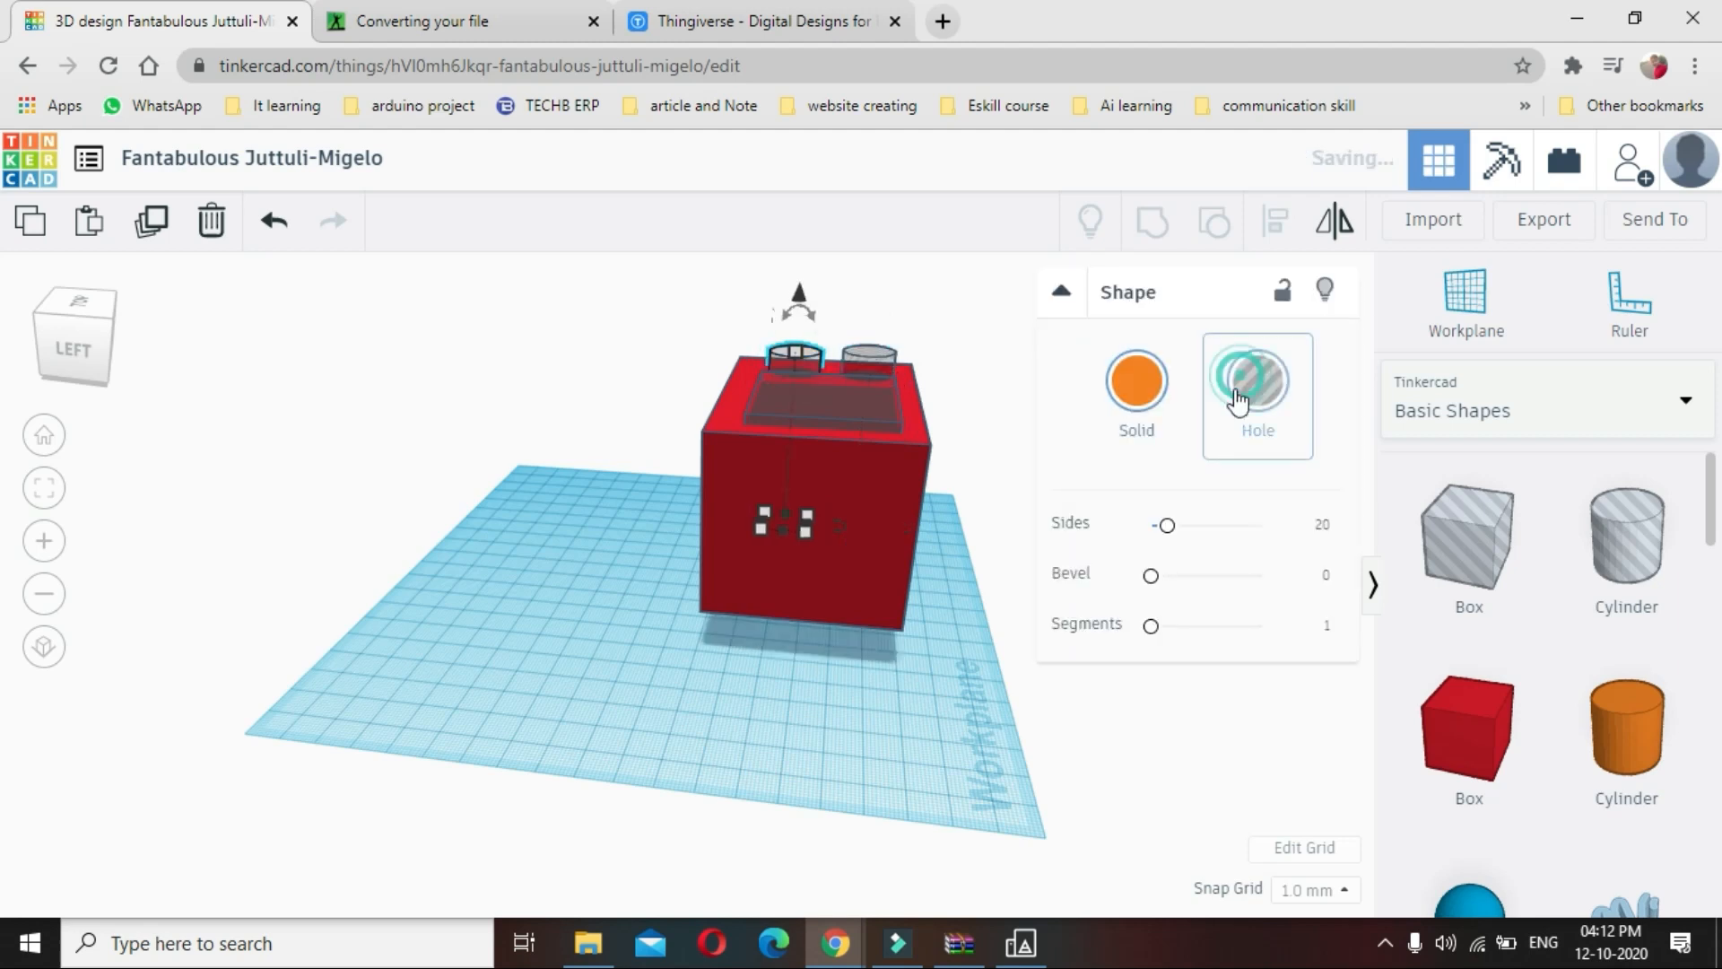
# Group the red box with its rectangular and cylinder holes to cut the three cavities
pyautogui.click(916, 698)
pyautogui.moveTo(919, 704); pyautogui.dragTo(661, 416)
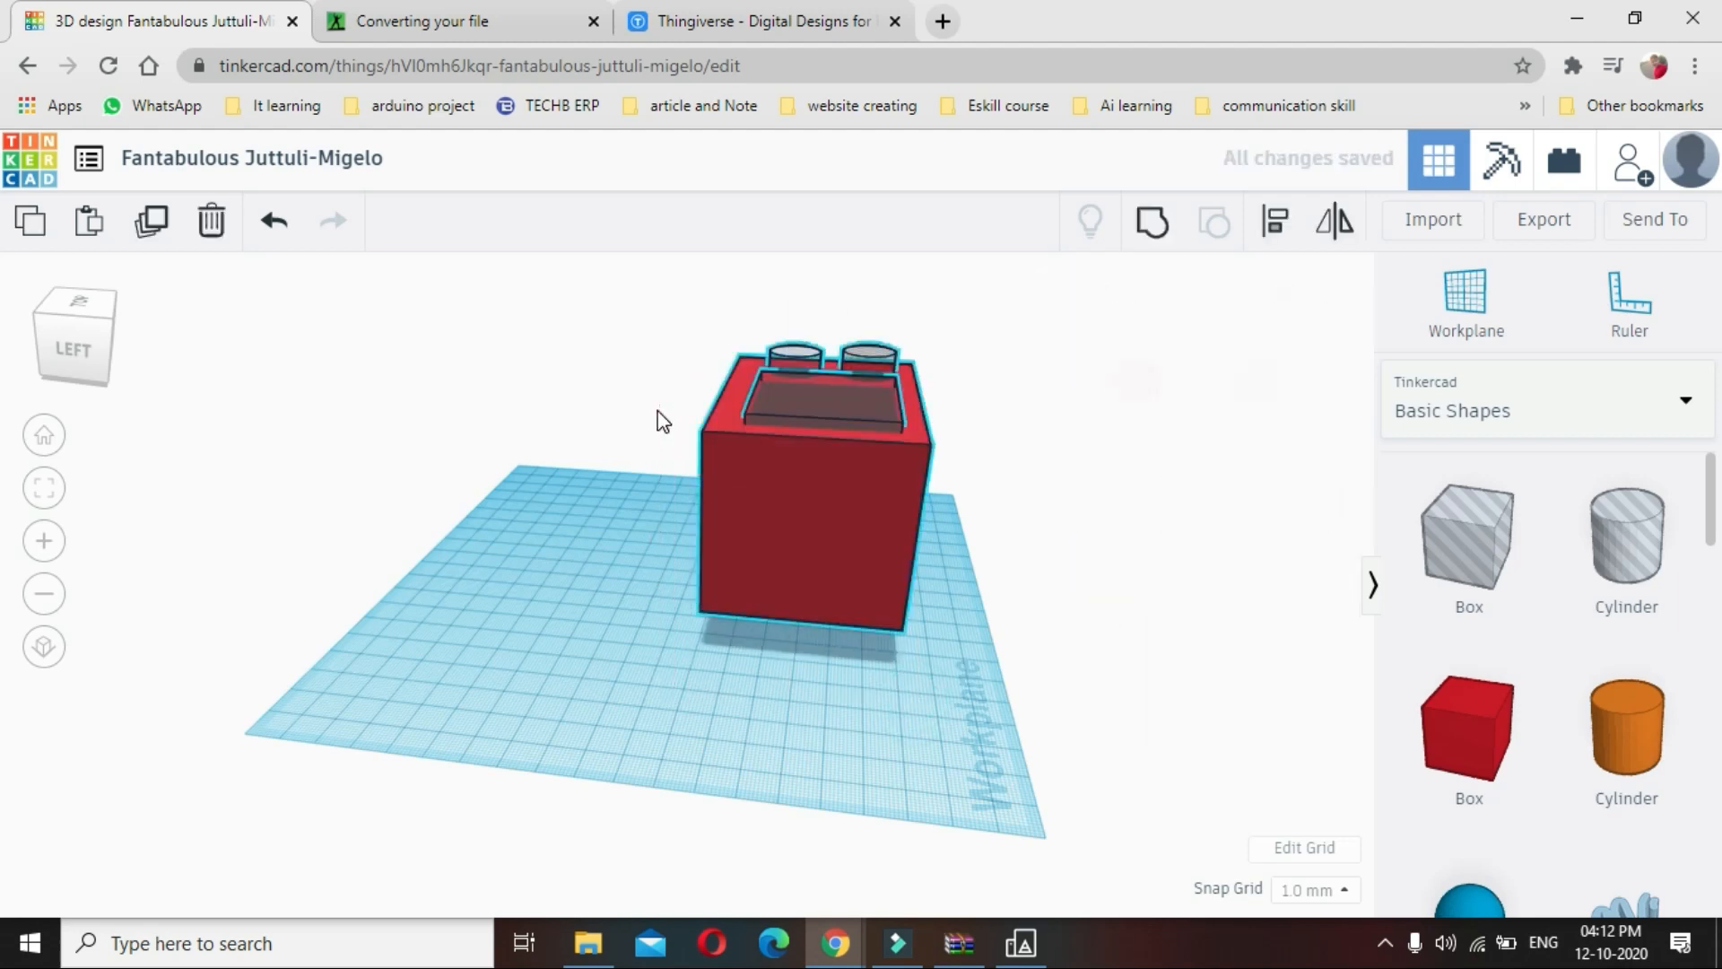
pyautogui.click(1152, 222)
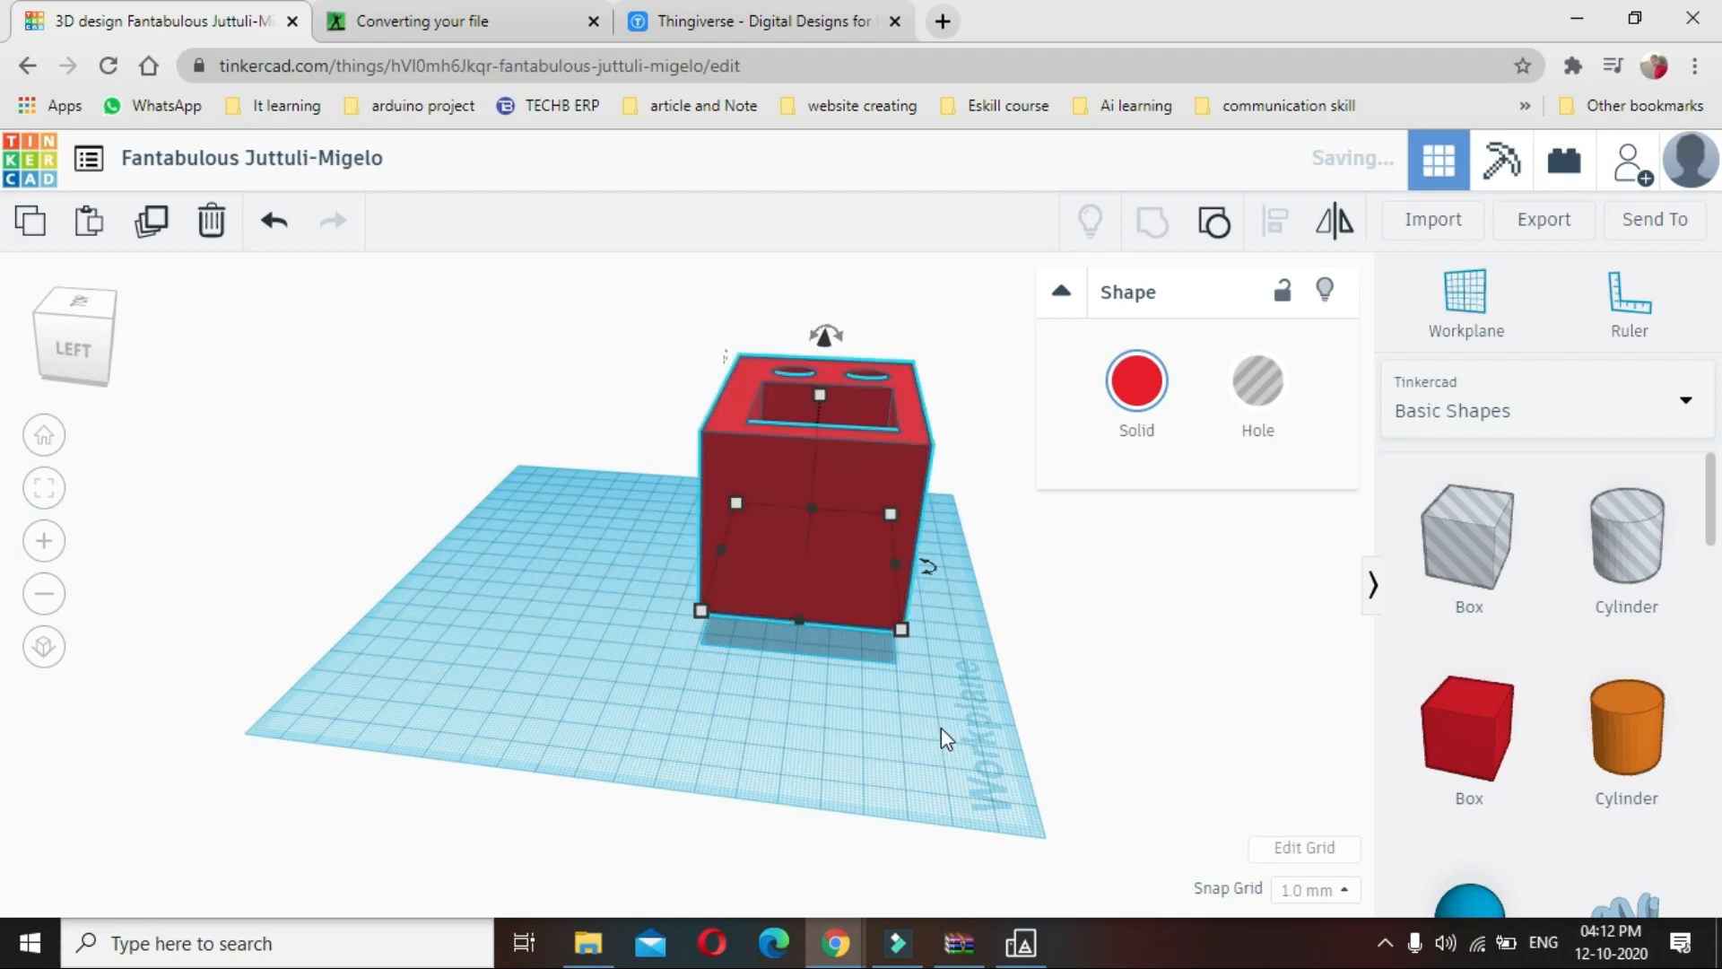
pyautogui.click(949, 773)
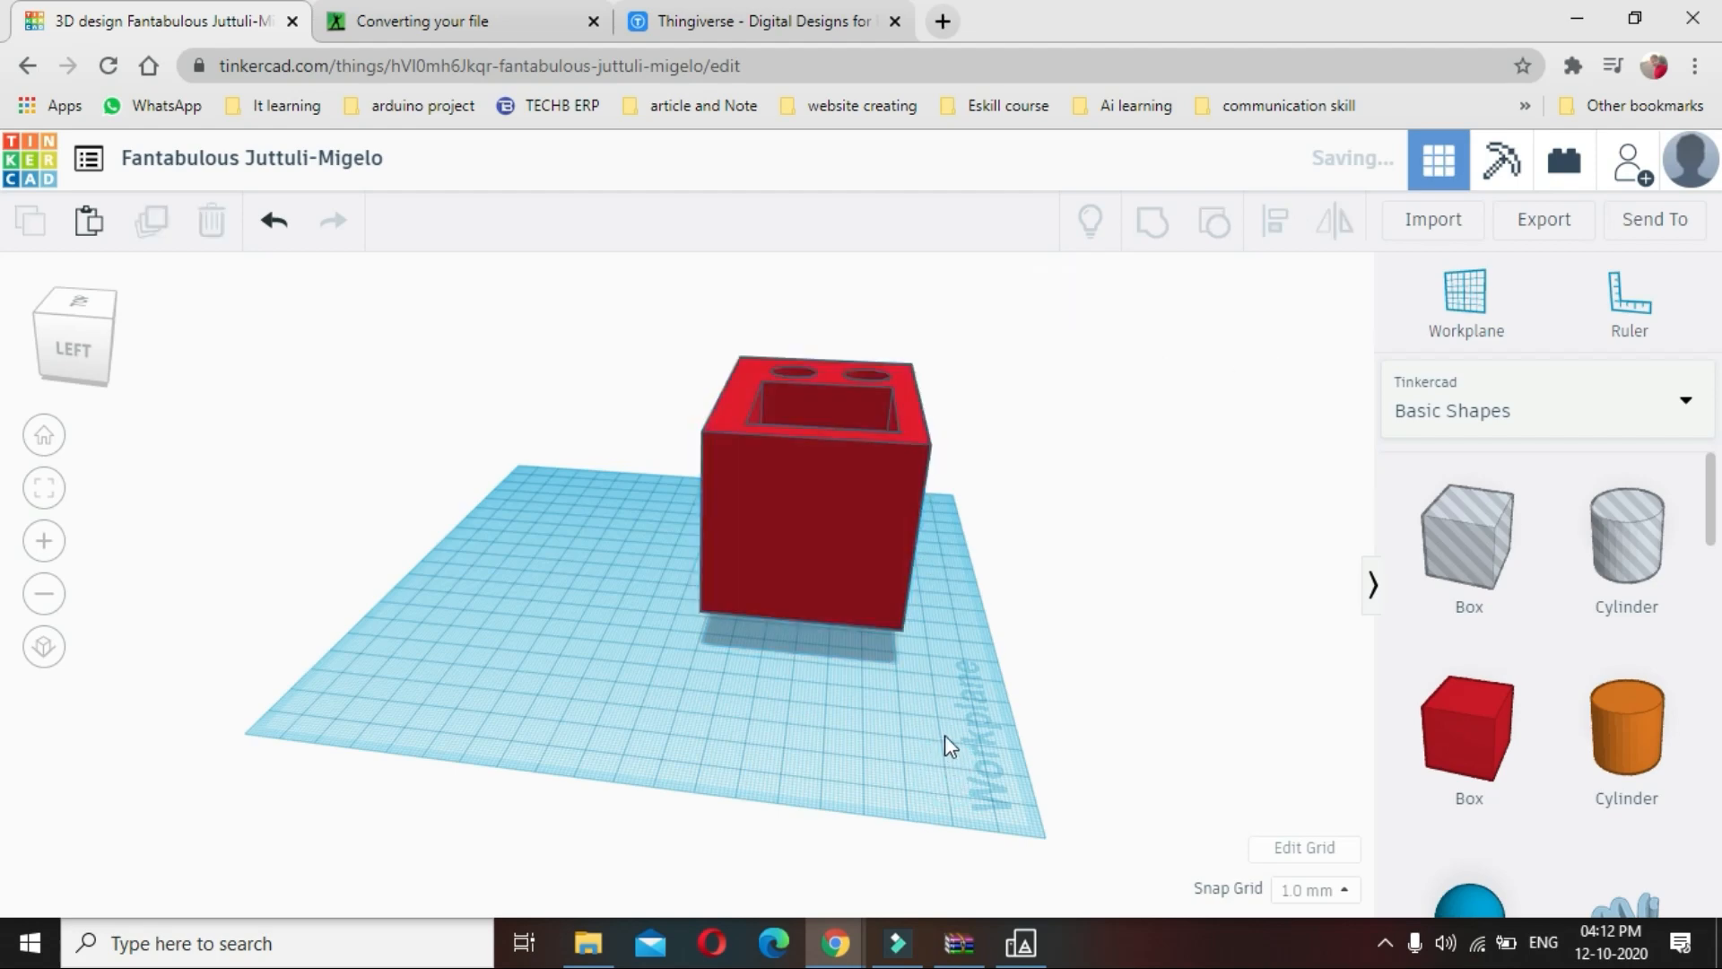
pyautogui.moveTo(935, 739); pyautogui.dragTo(722, 755, button='right')
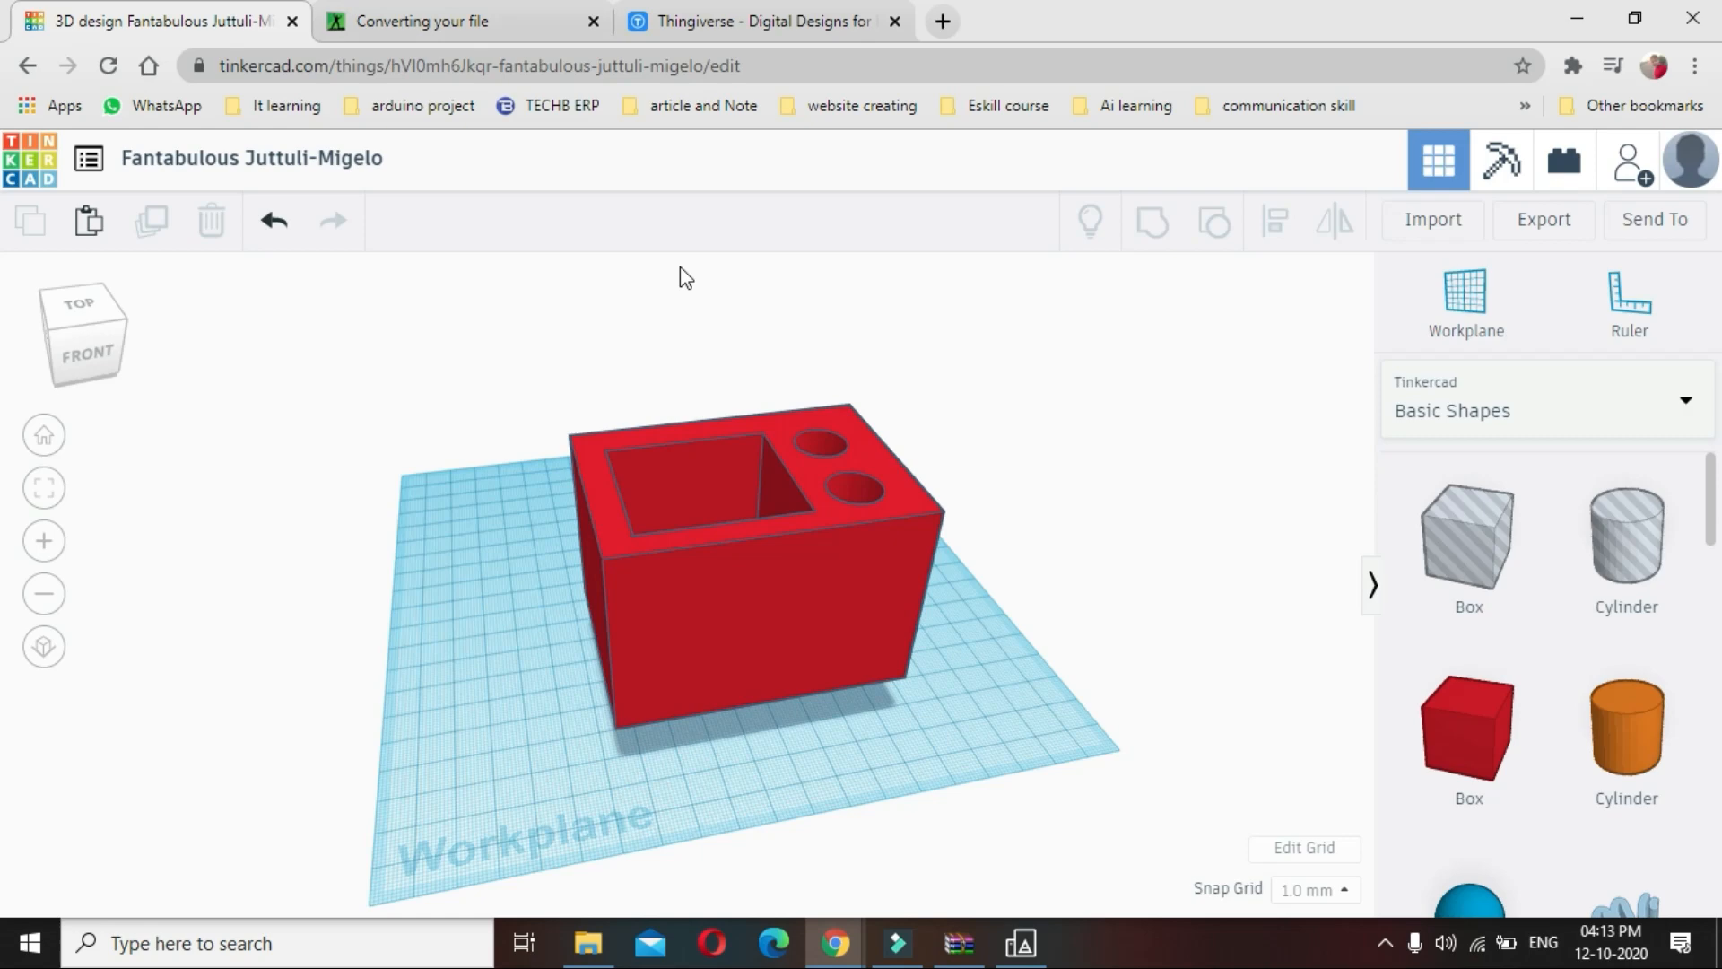
# Switch to Thingiverse and browse the listed designs down the page
pyautogui.click(765, 21)
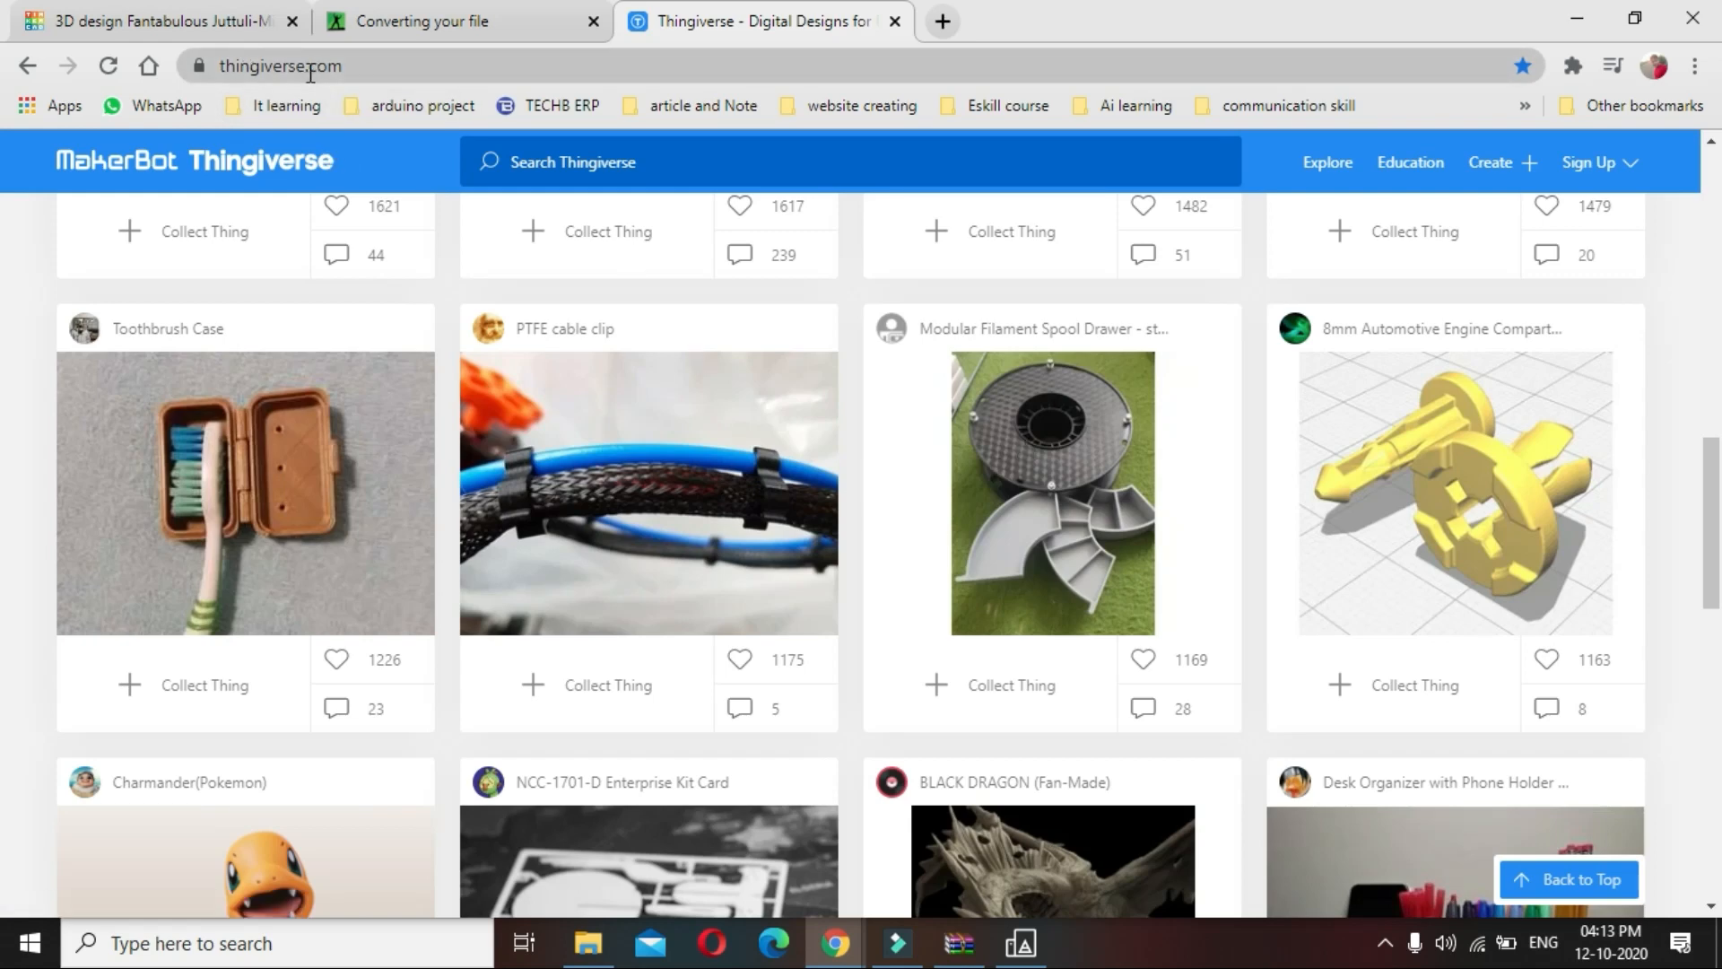
pyautogui.scroll(-5, 668, 561)
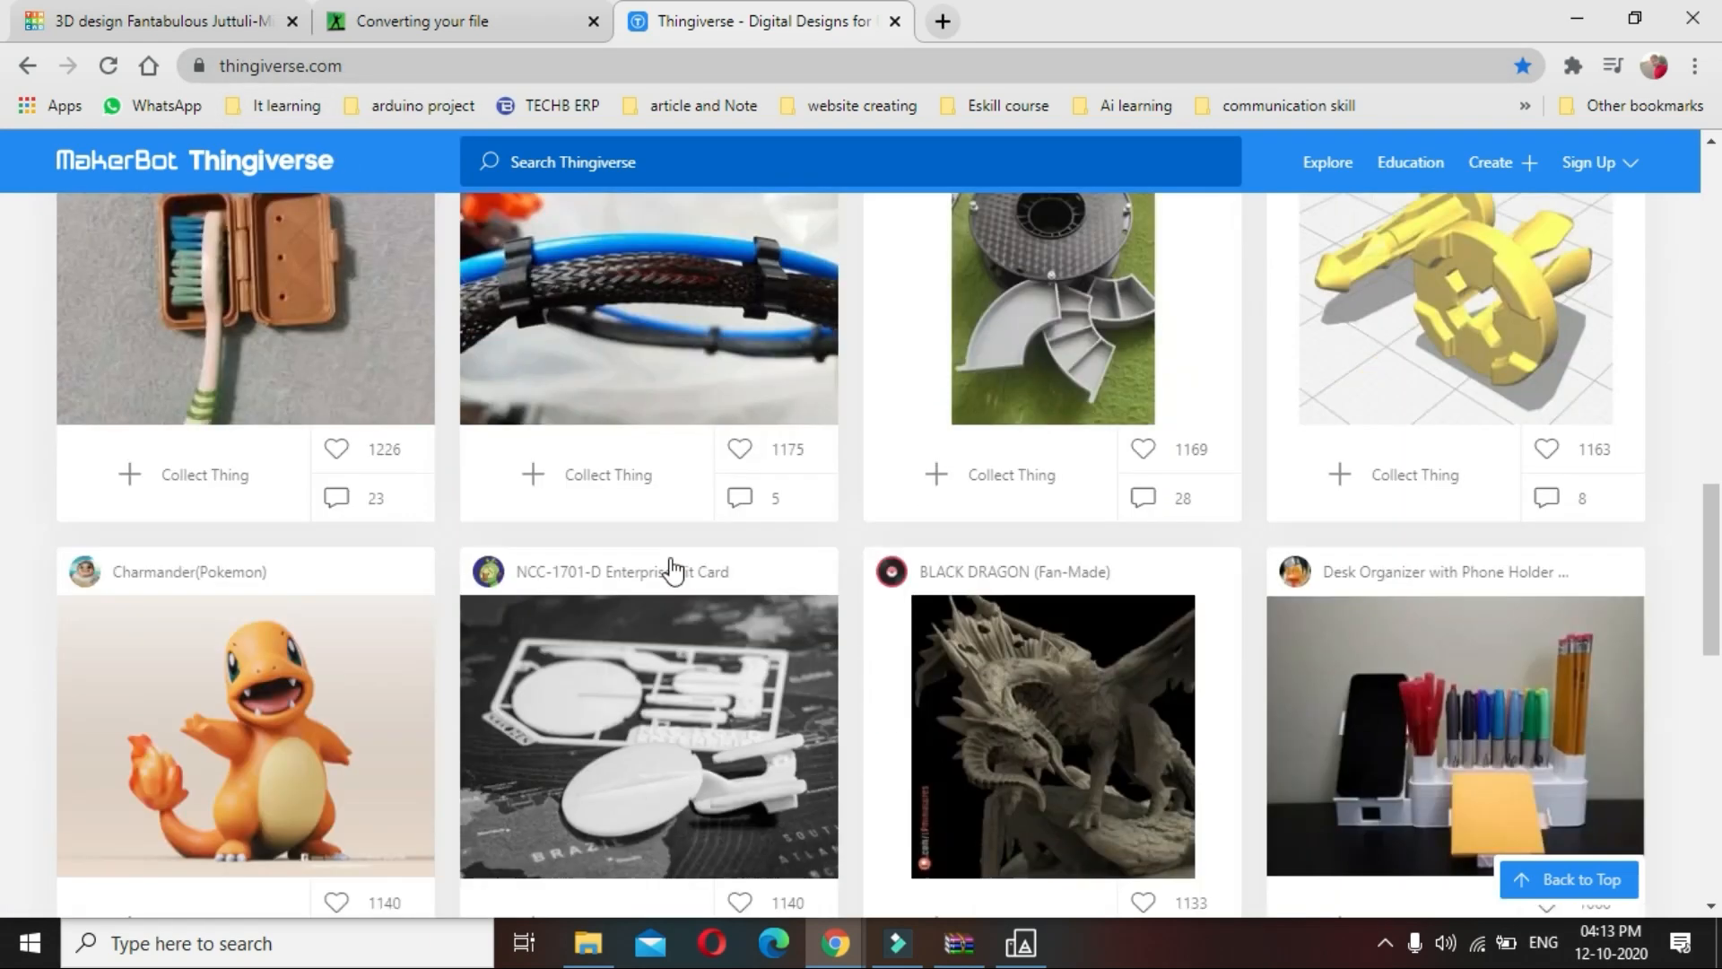
pyautogui.scroll(-2, 670, 561)
pyautogui.scroll(-5, 673, 565)
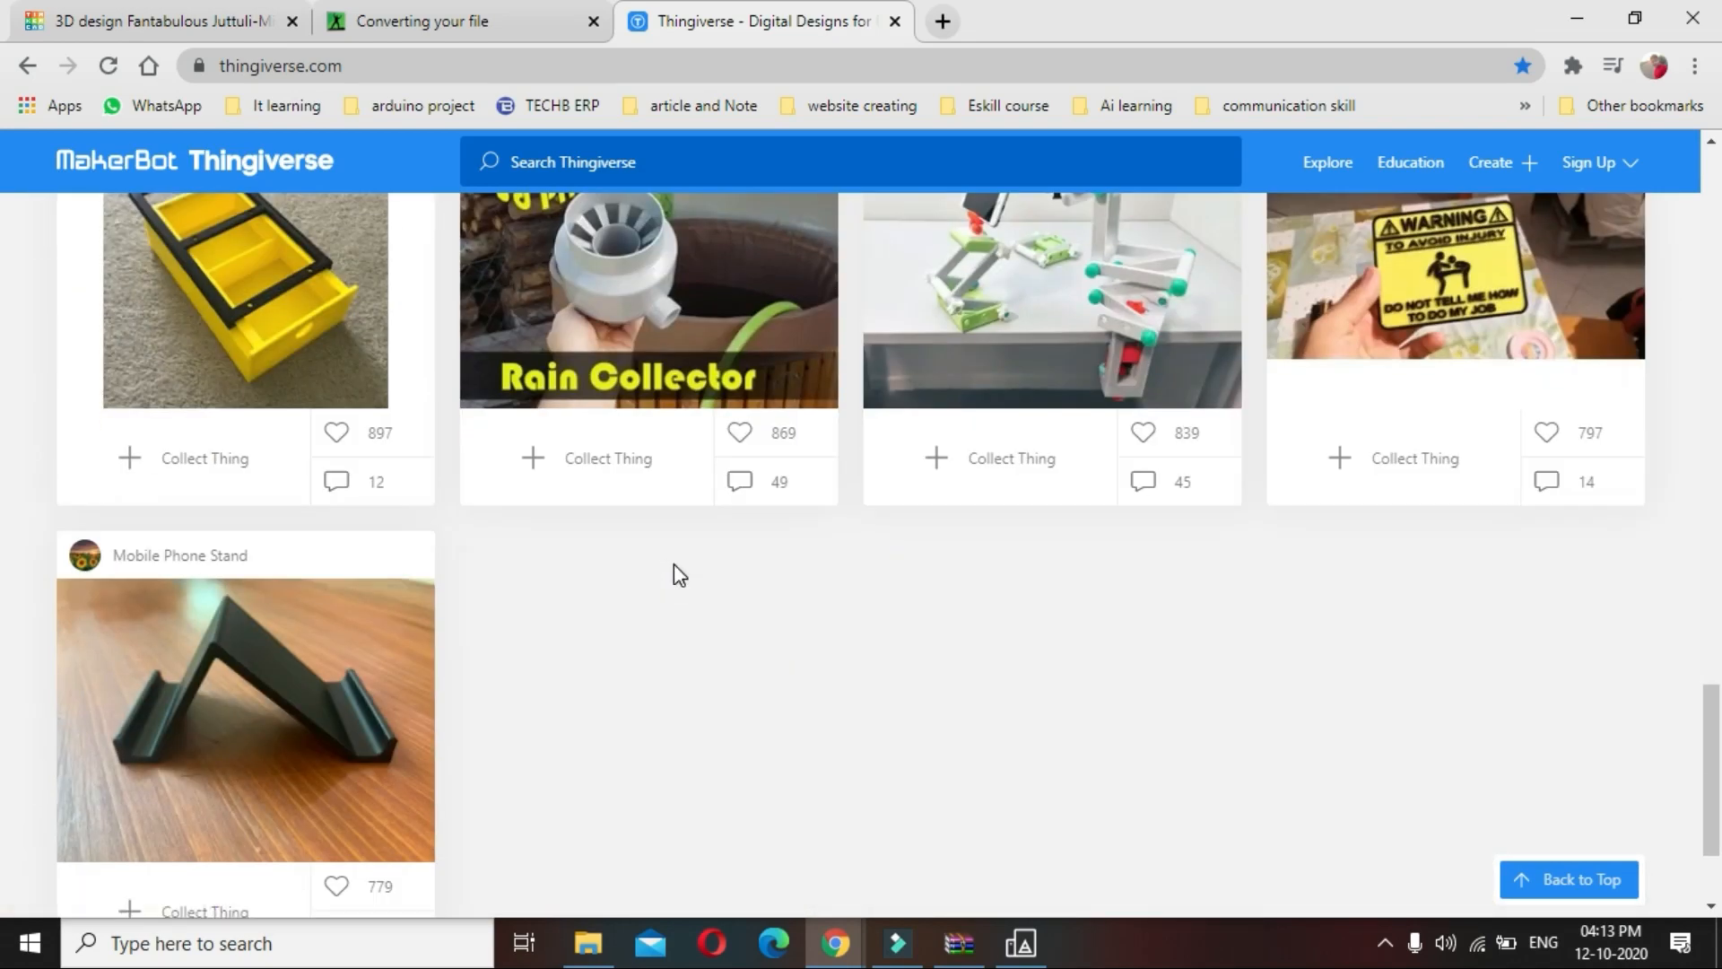
# Look through the popular designs on the Thingiverse home page
pyautogui.scroll(20, 674, 565)
pyautogui.scroll(4, 635, 499)
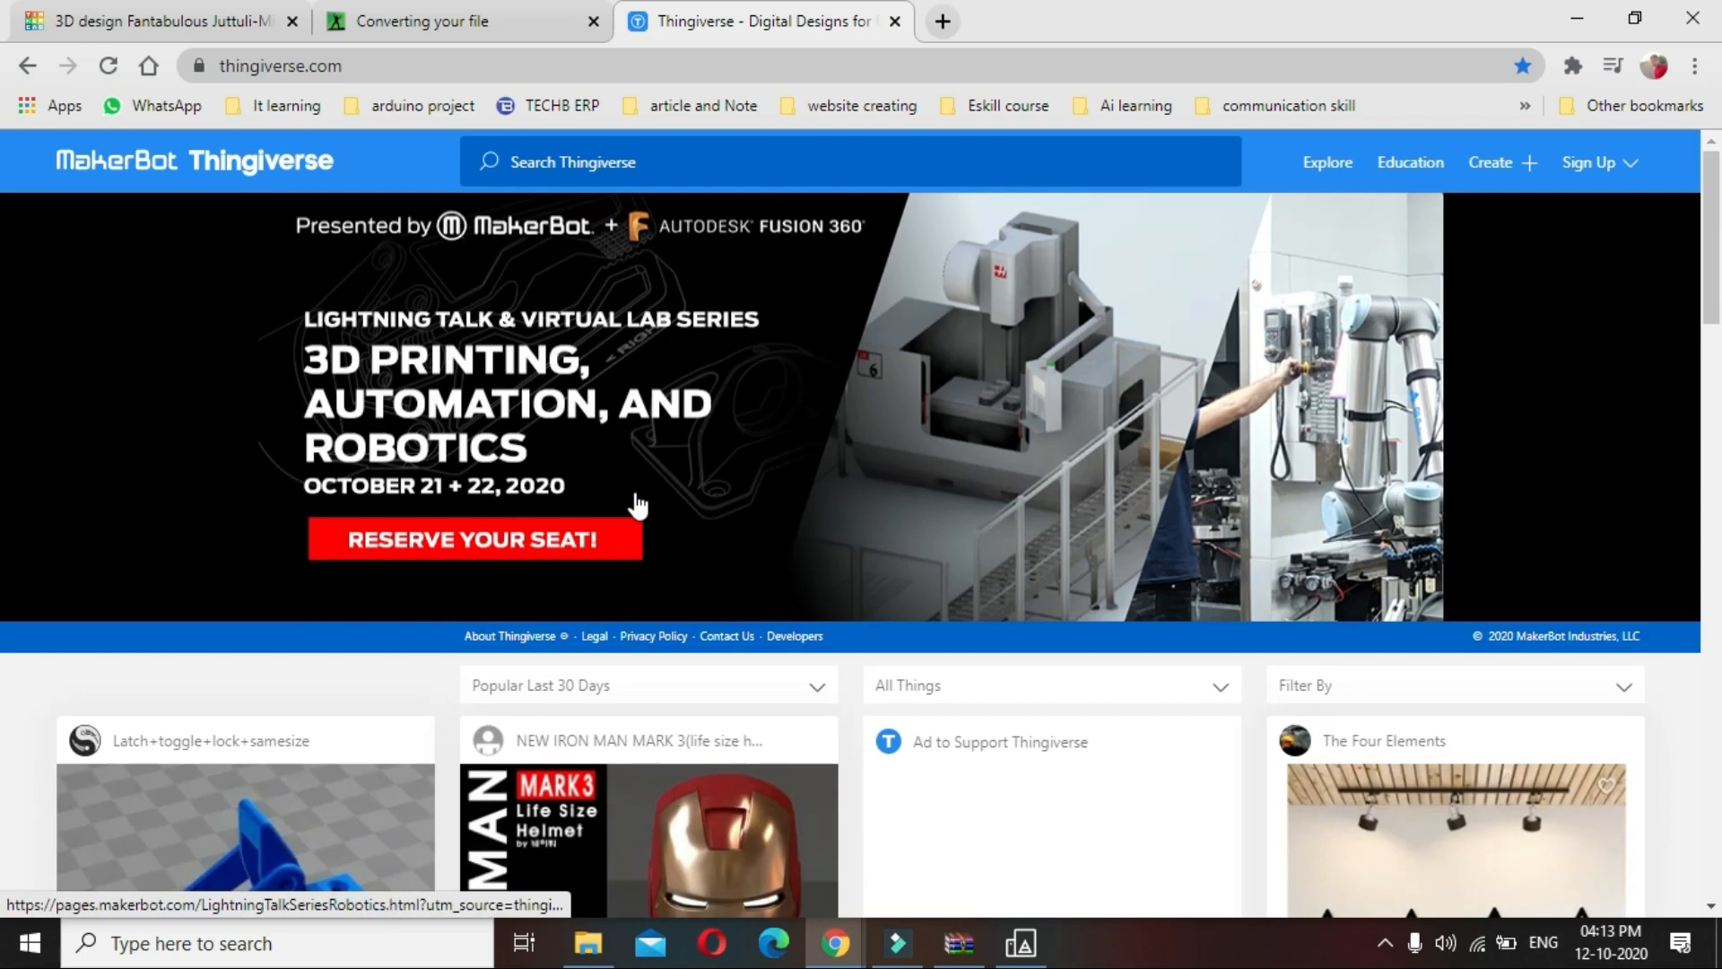
pyautogui.scroll(-4, 637, 506)
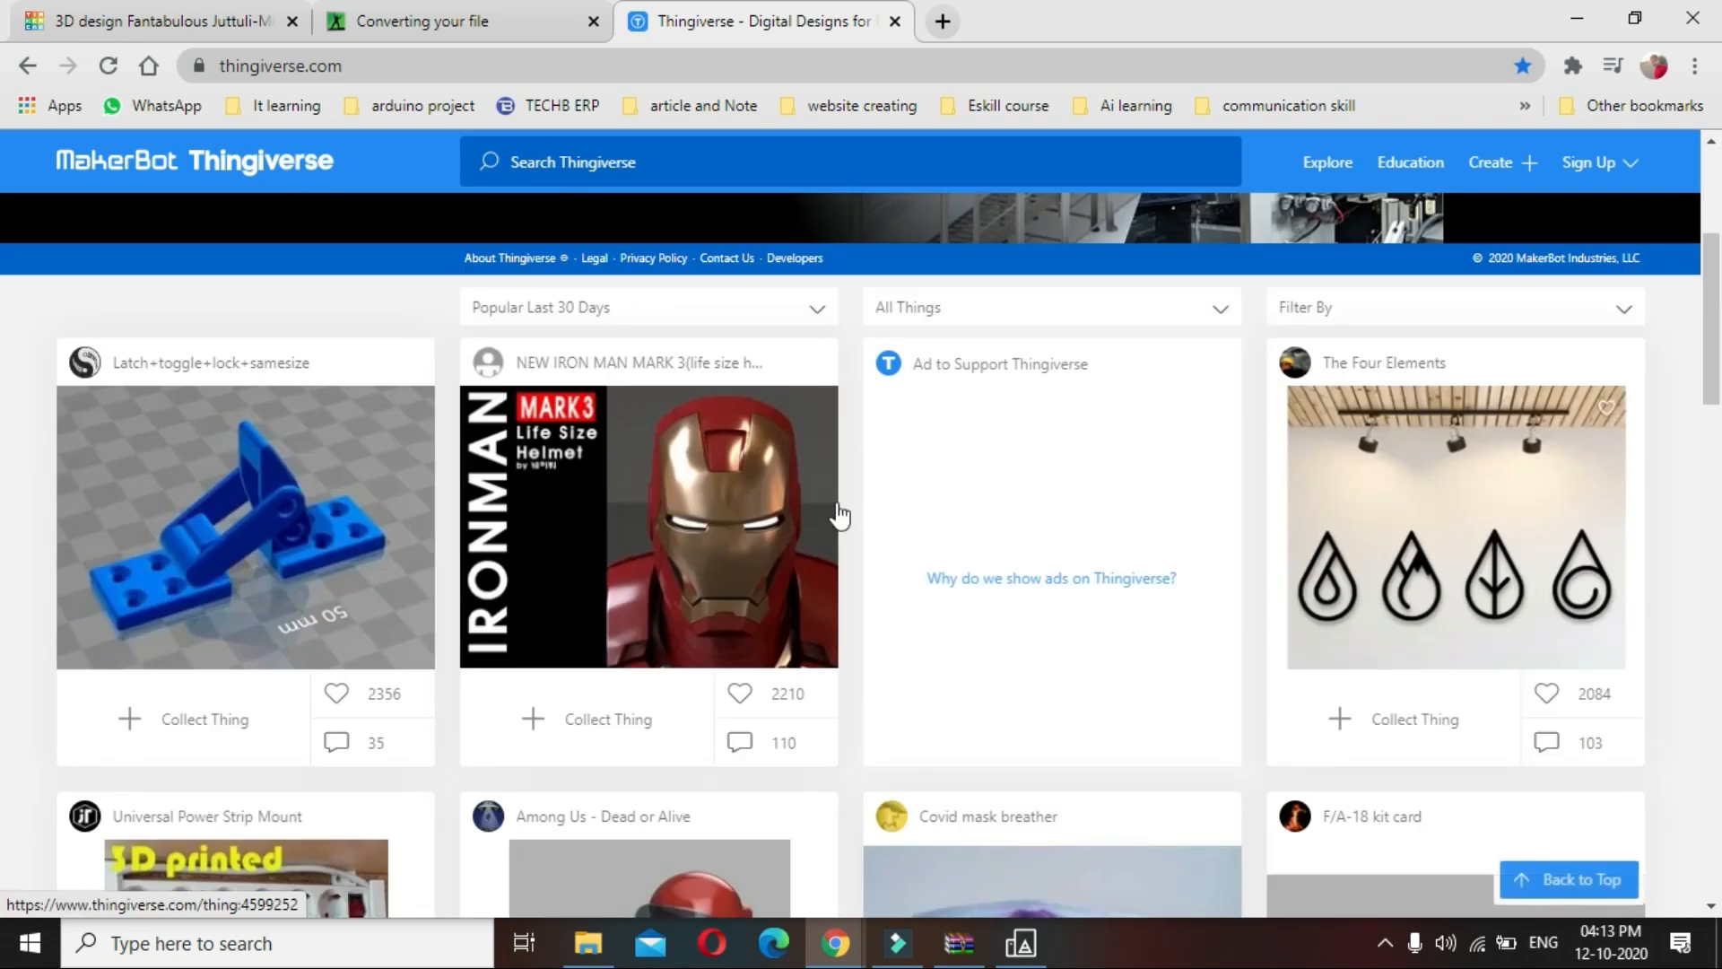
pyautogui.scroll(-4, 1088, 561)
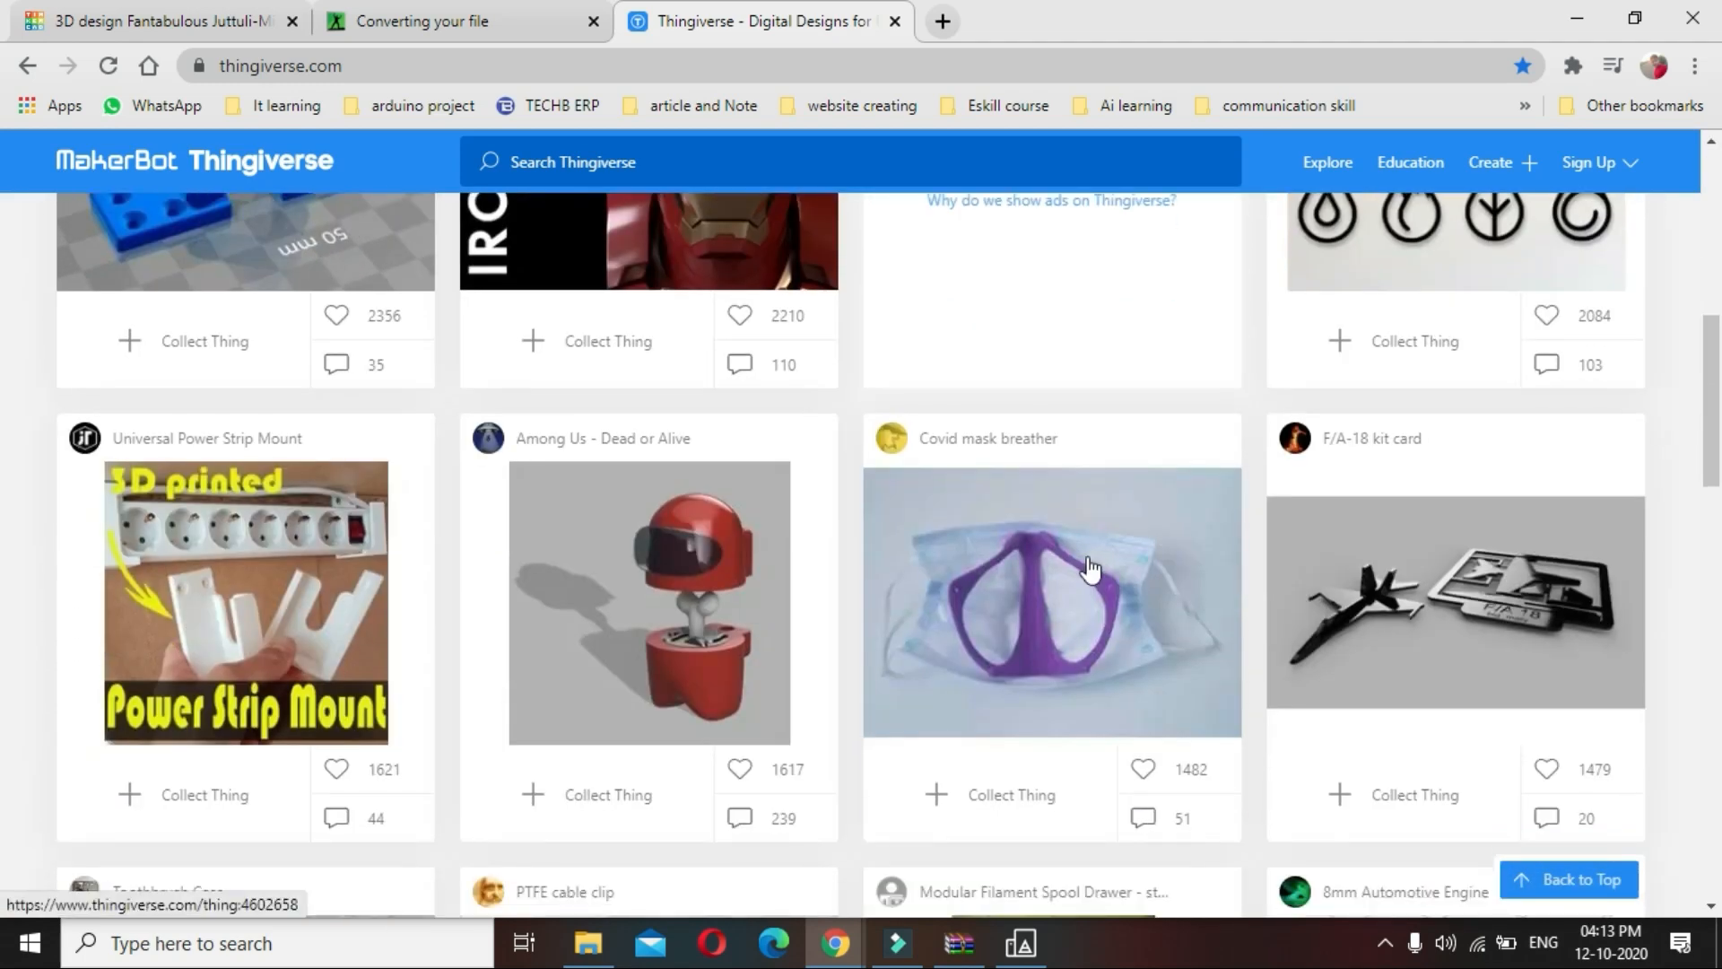
pyautogui.scroll(8, 1087, 565)
pyautogui.scroll(-3, 822, 434)
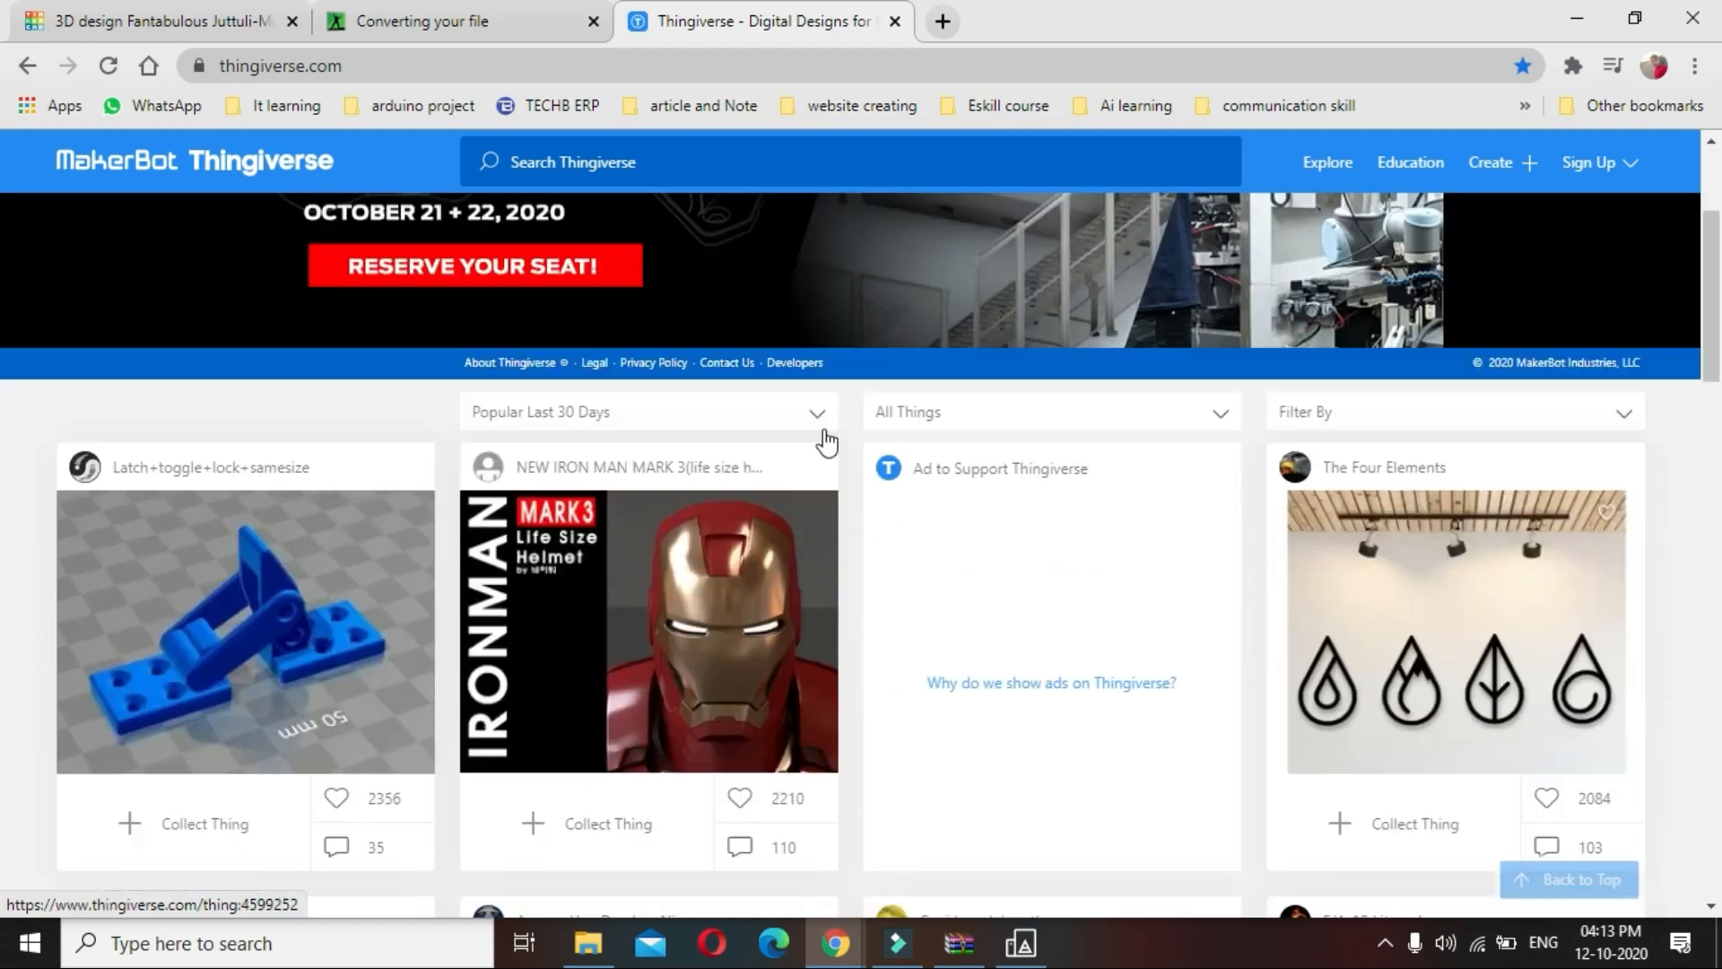
pyautogui.scroll(3, 822, 434)
# Search Thingiverse for "lion"
pyautogui.click(667, 154)
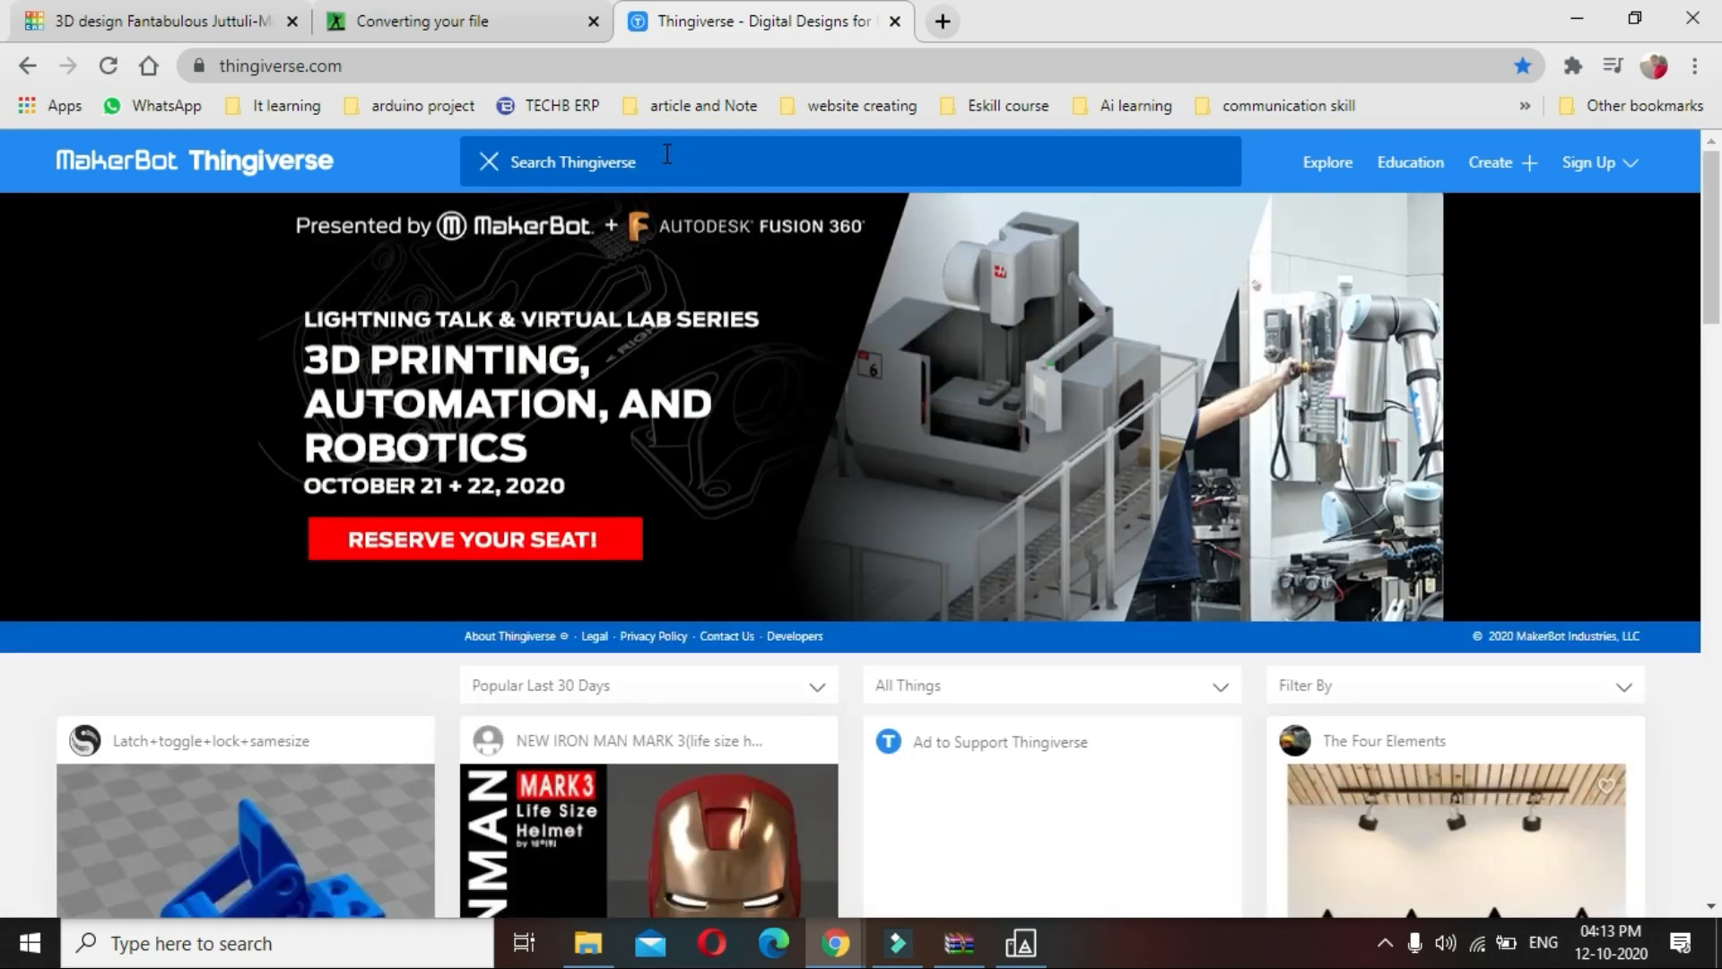
pyautogui.write('lion')
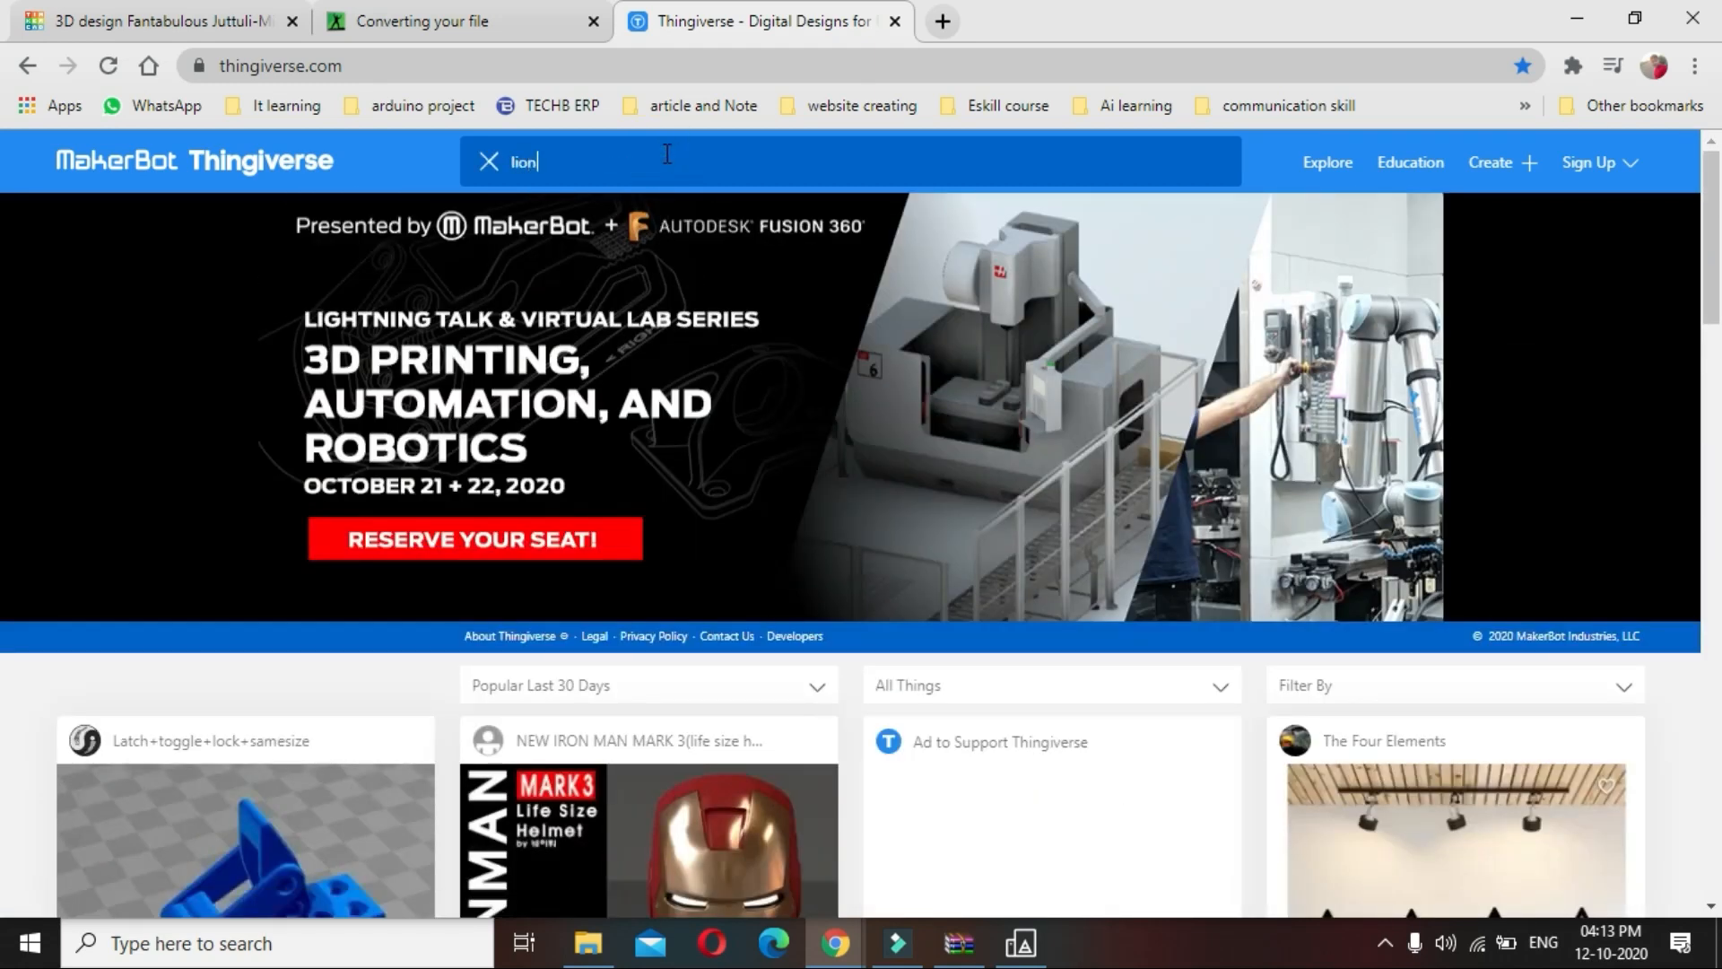
pyautogui.press('Return')
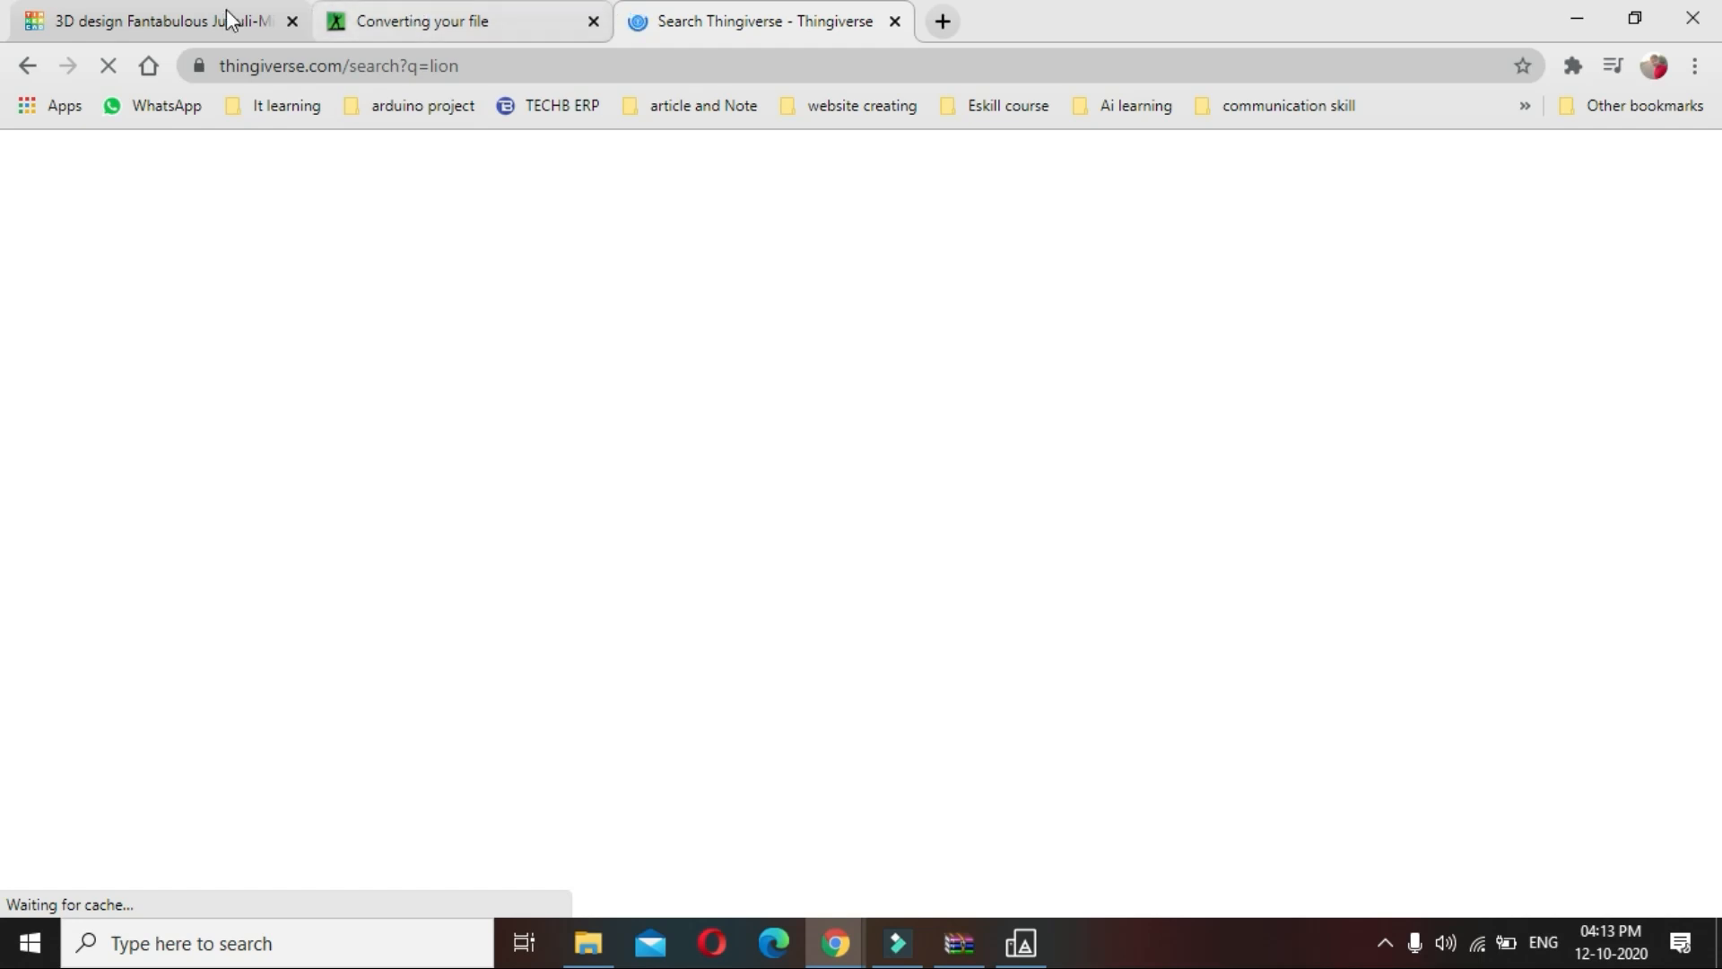
pyautogui.click(203, 14)
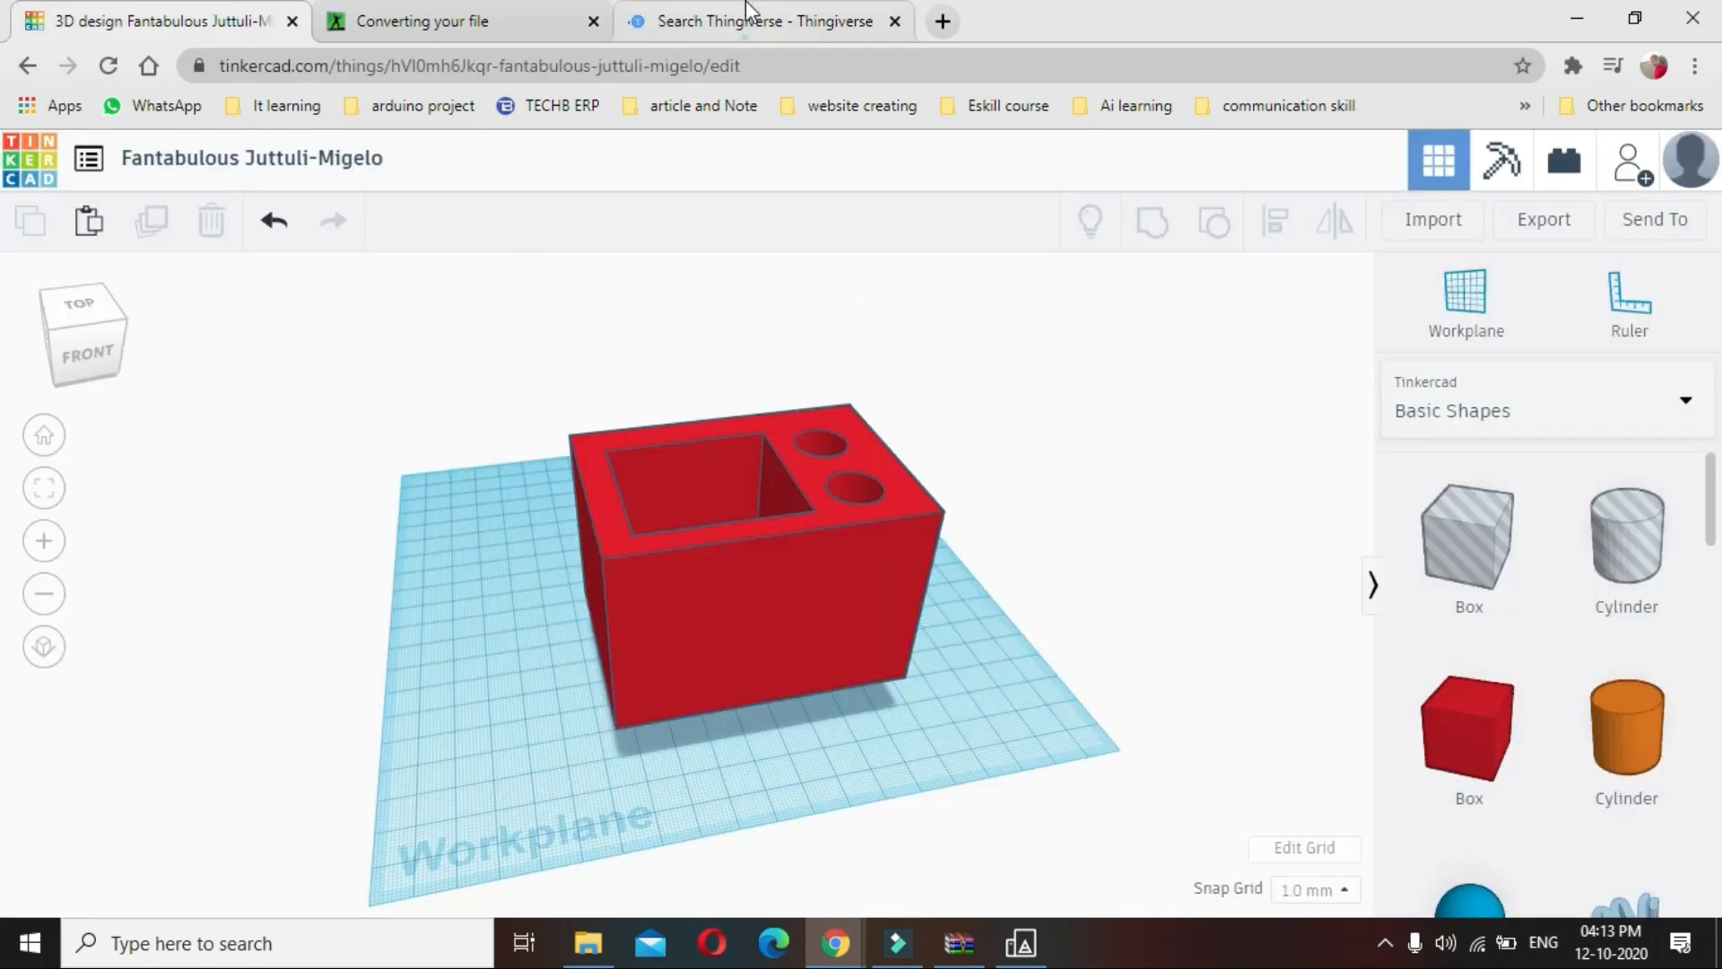
pyautogui.click(746, 12)
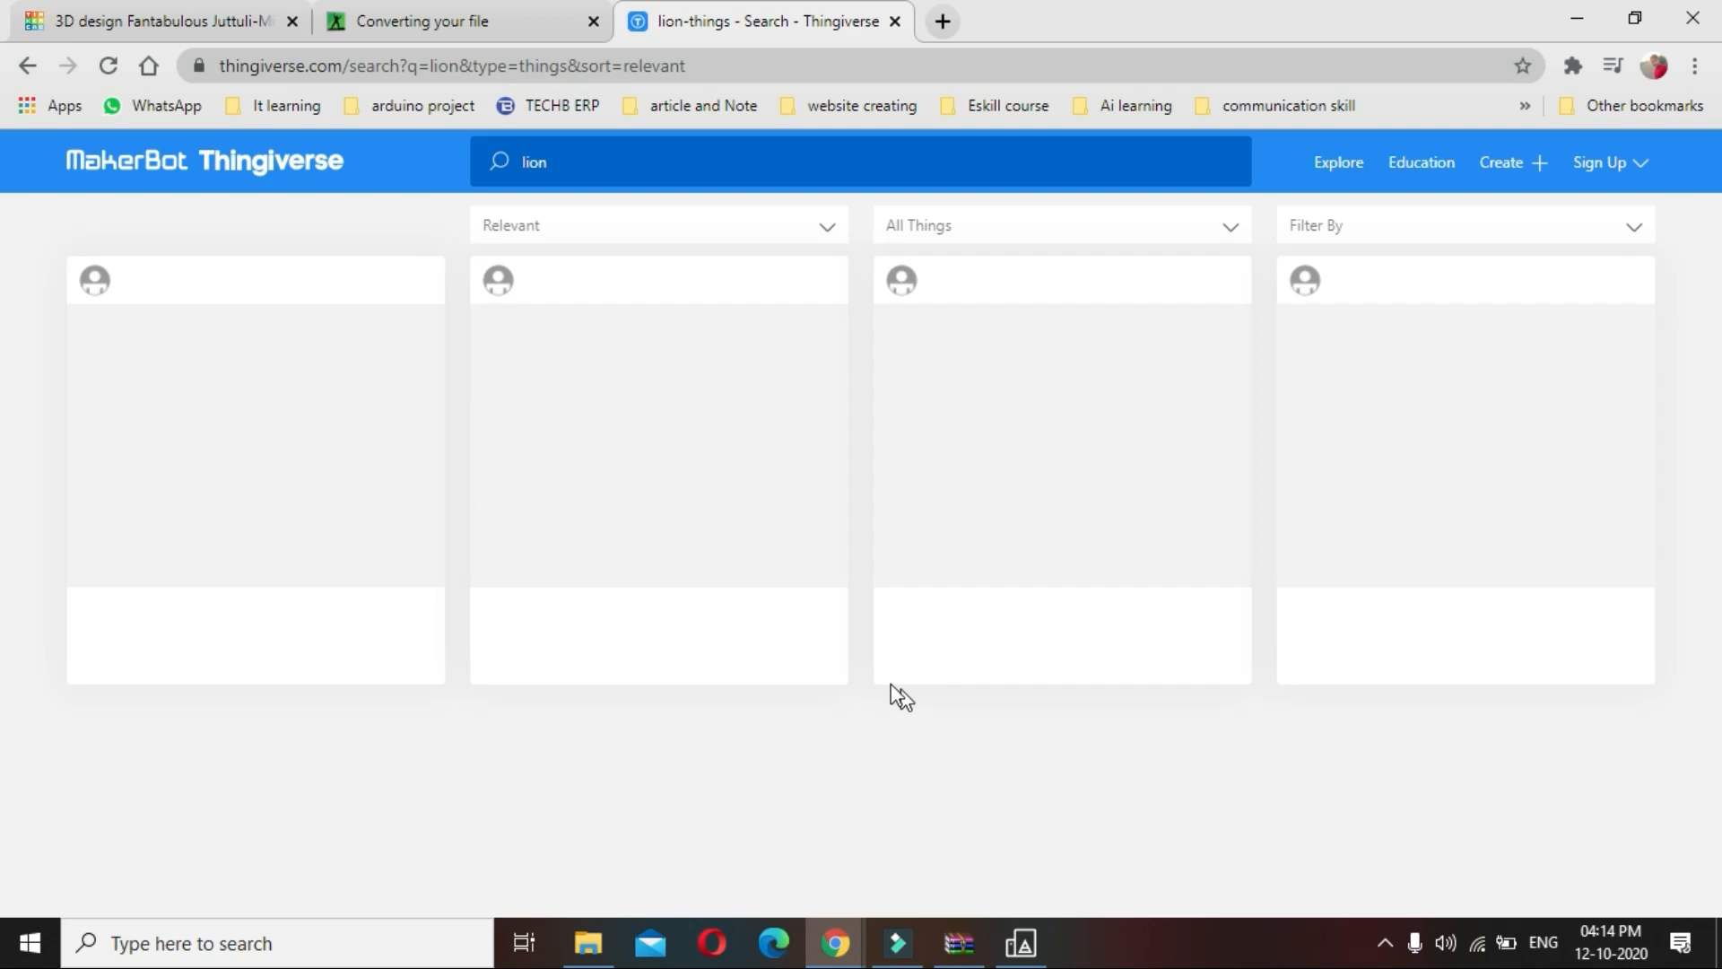
pyautogui.click(179, 22)
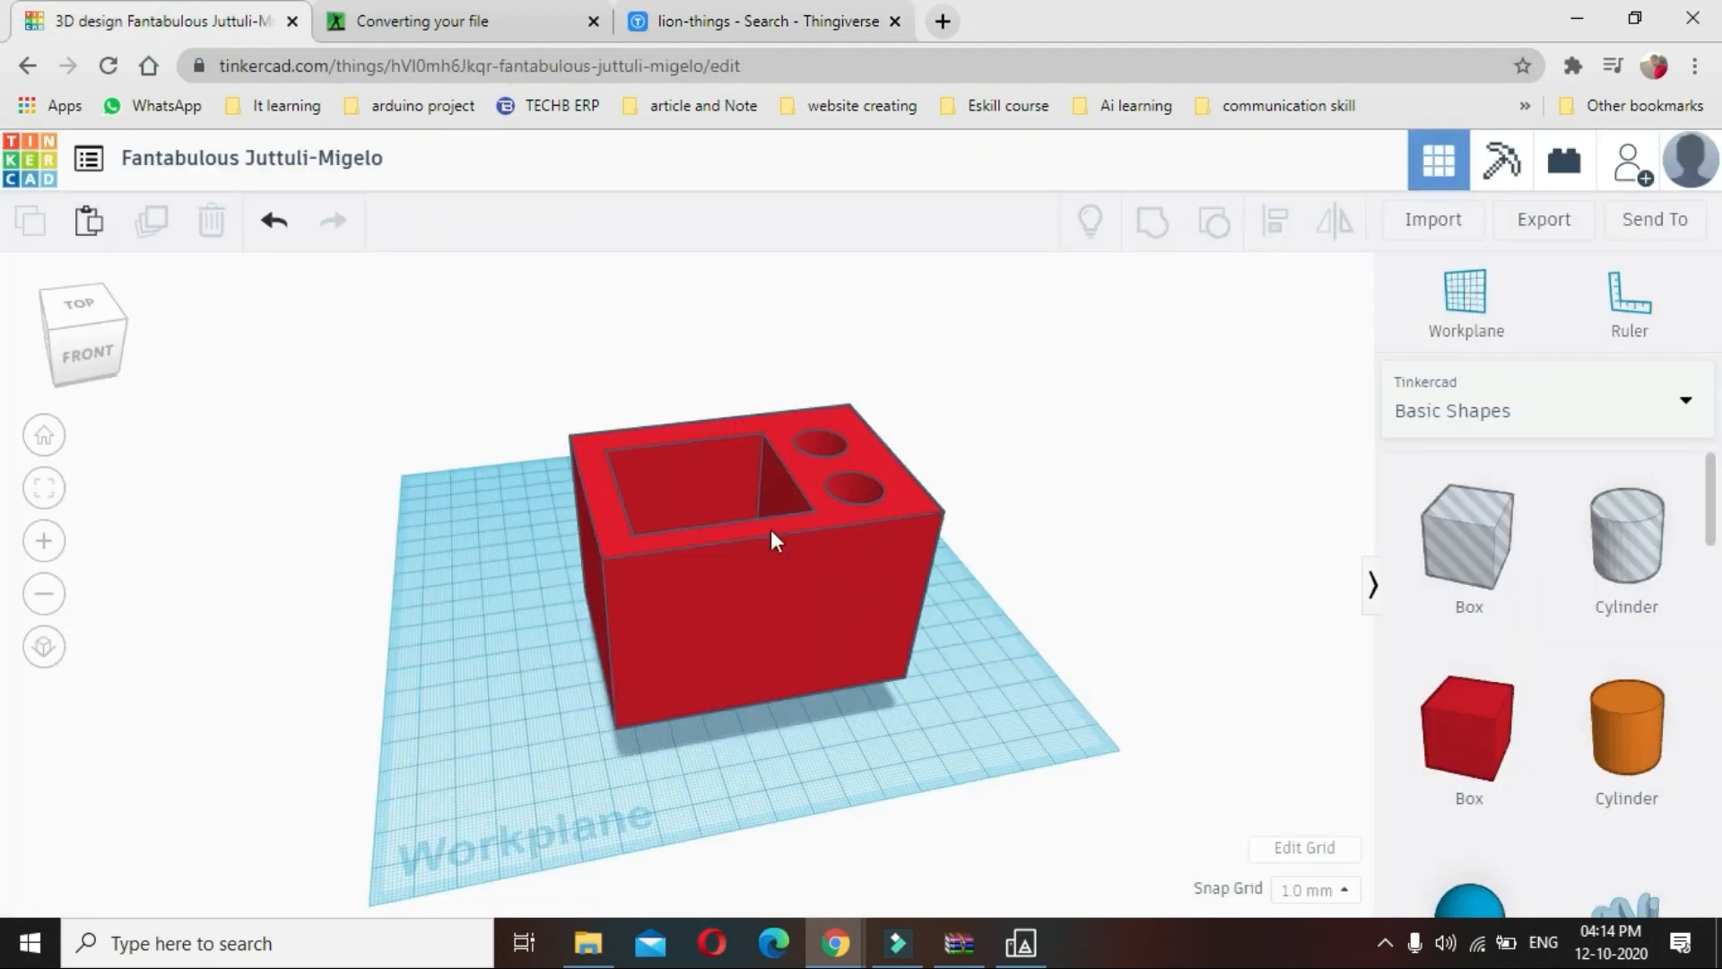
pyautogui.click(803, 24)
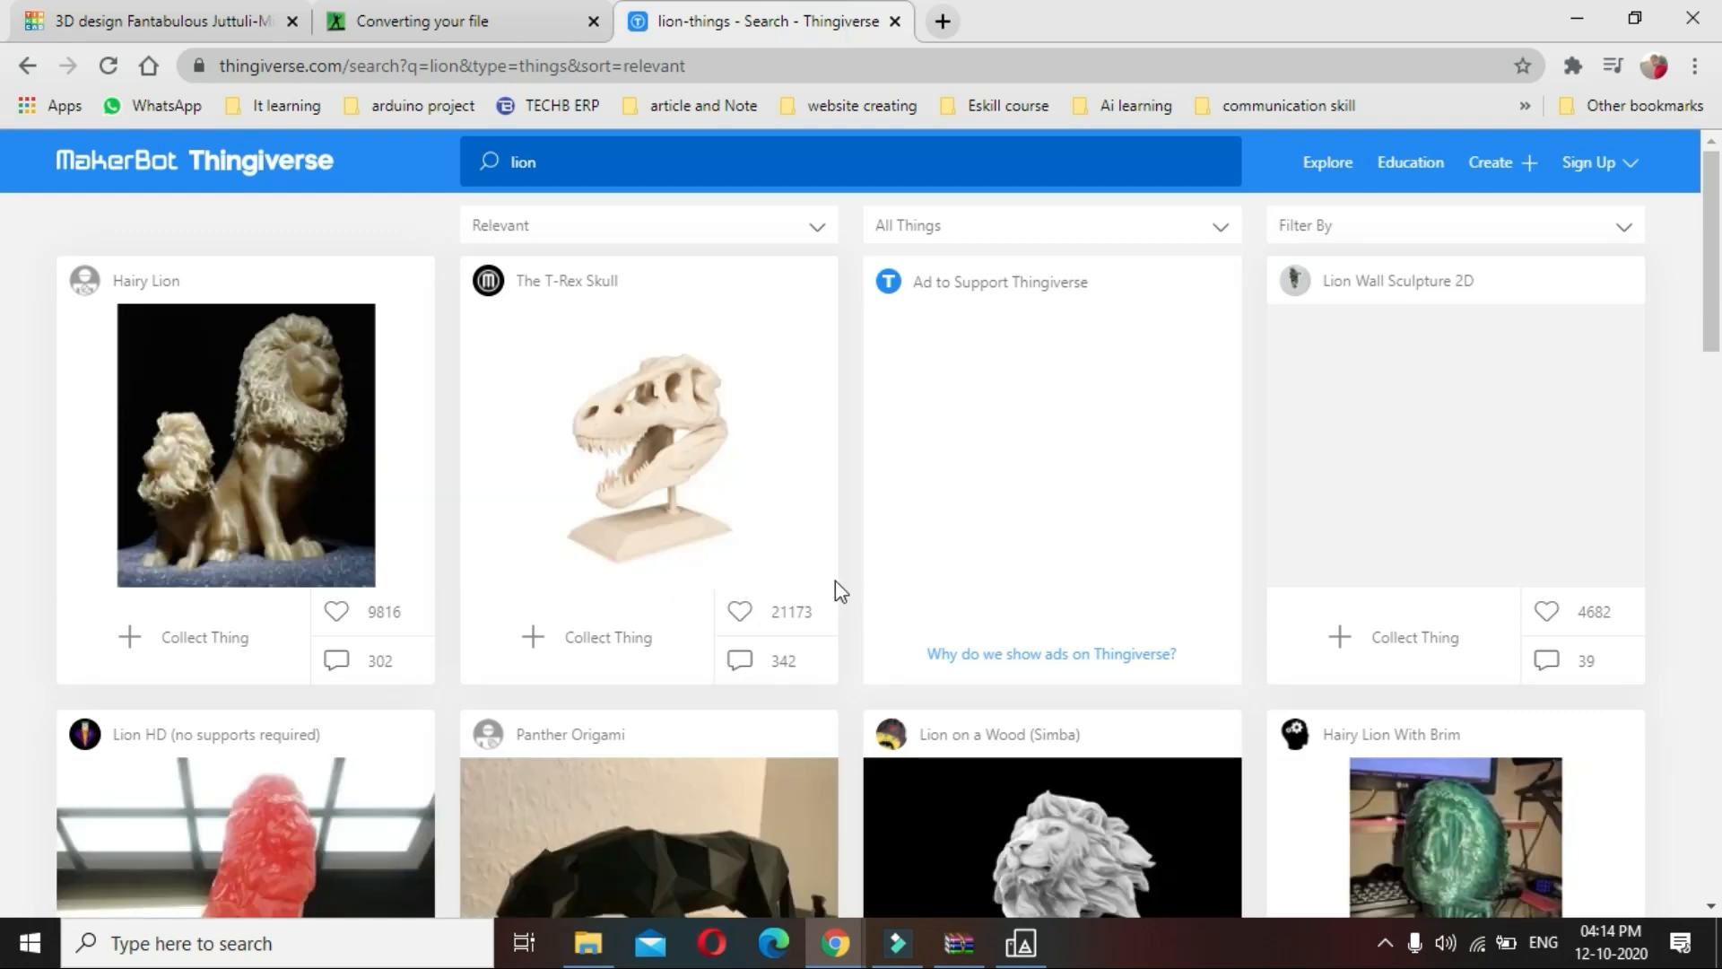
# Find YahooJAPAN's blue standing lion among the search results and open its model page
pyautogui.scroll(-4, 738, 589)
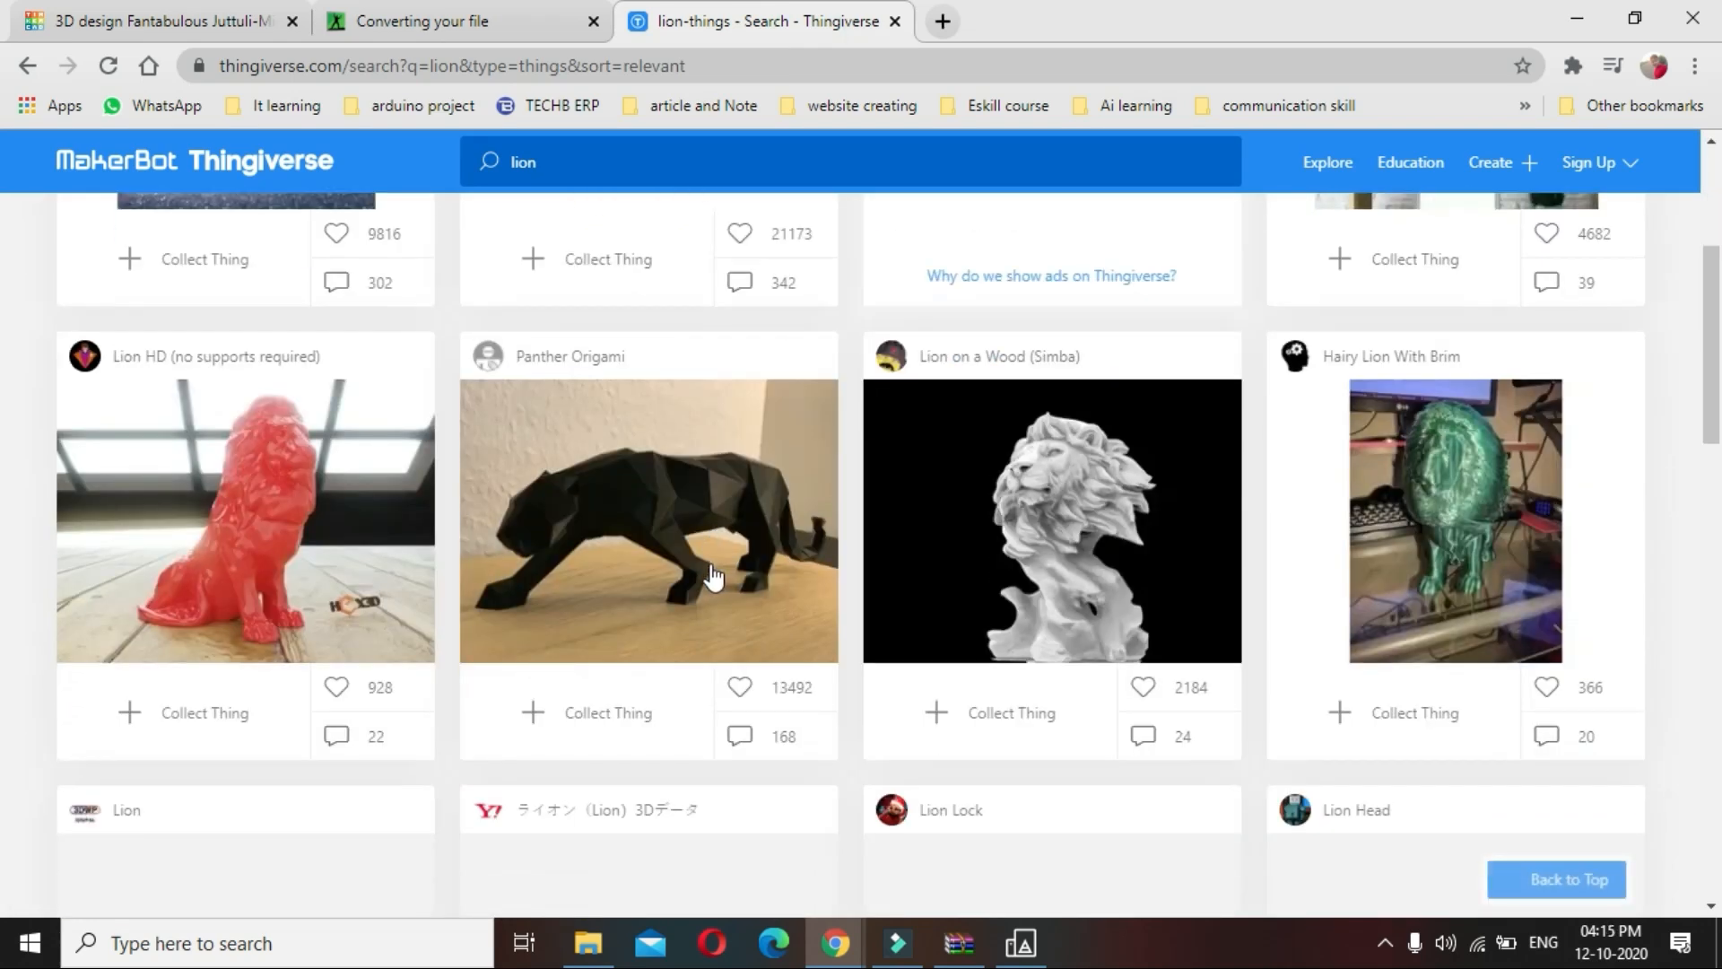
pyautogui.scroll(-4, 711, 577)
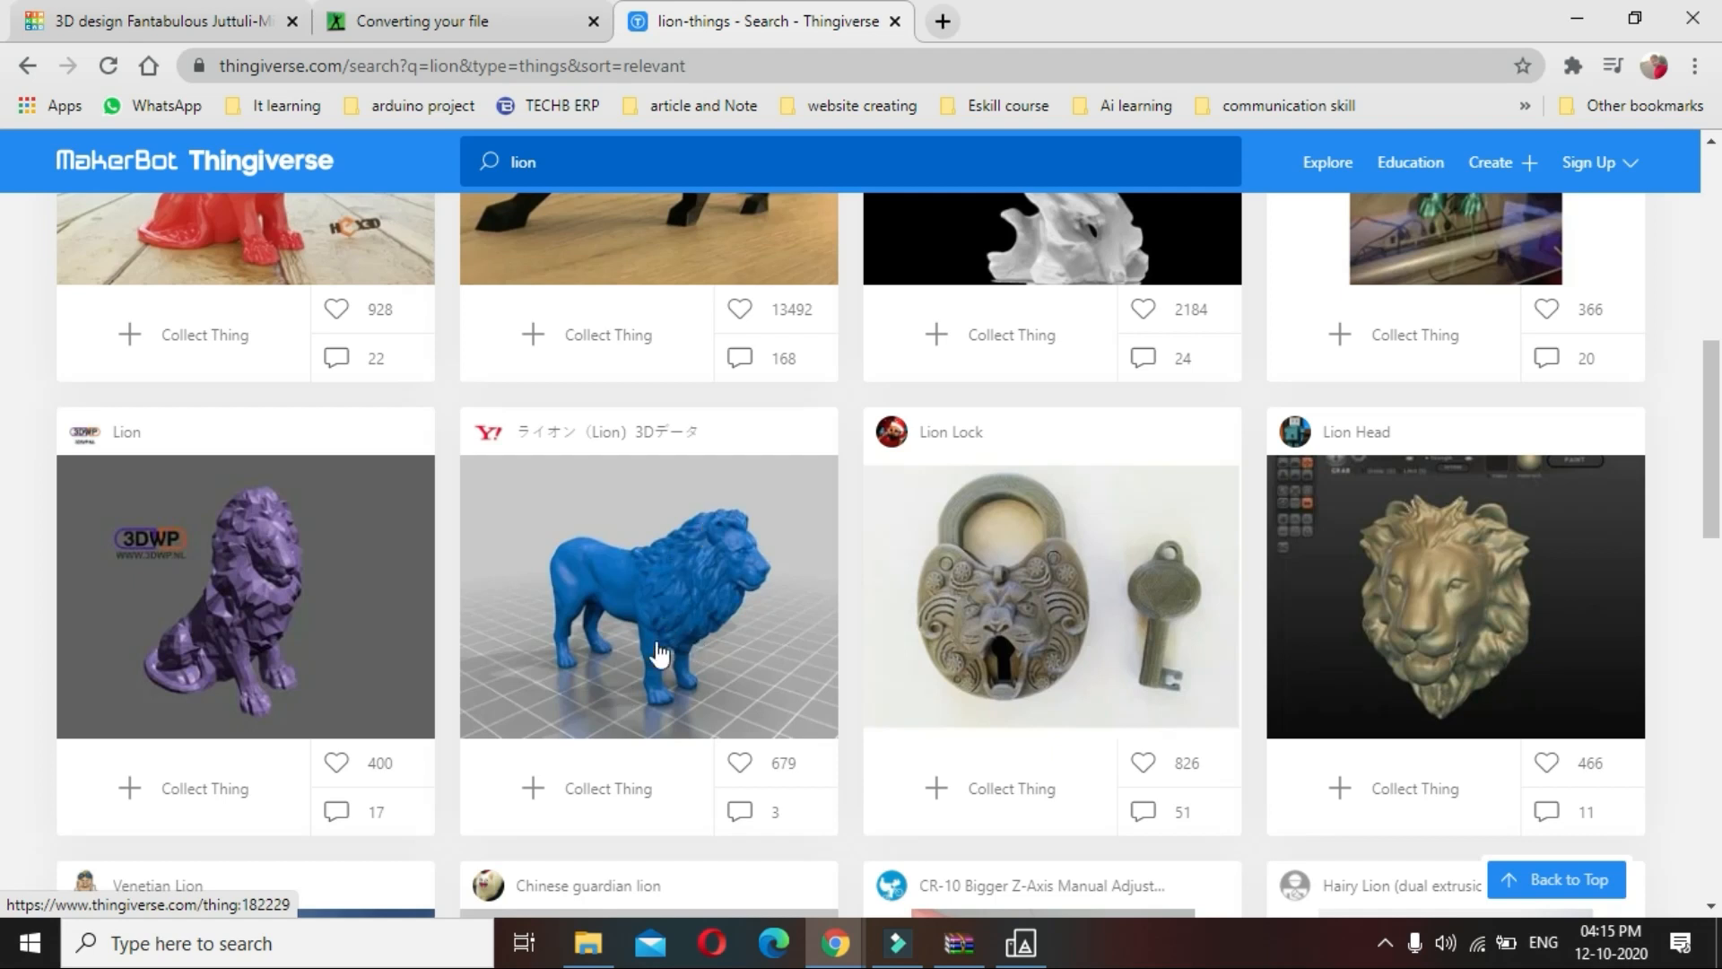
pyautogui.click(658, 646)
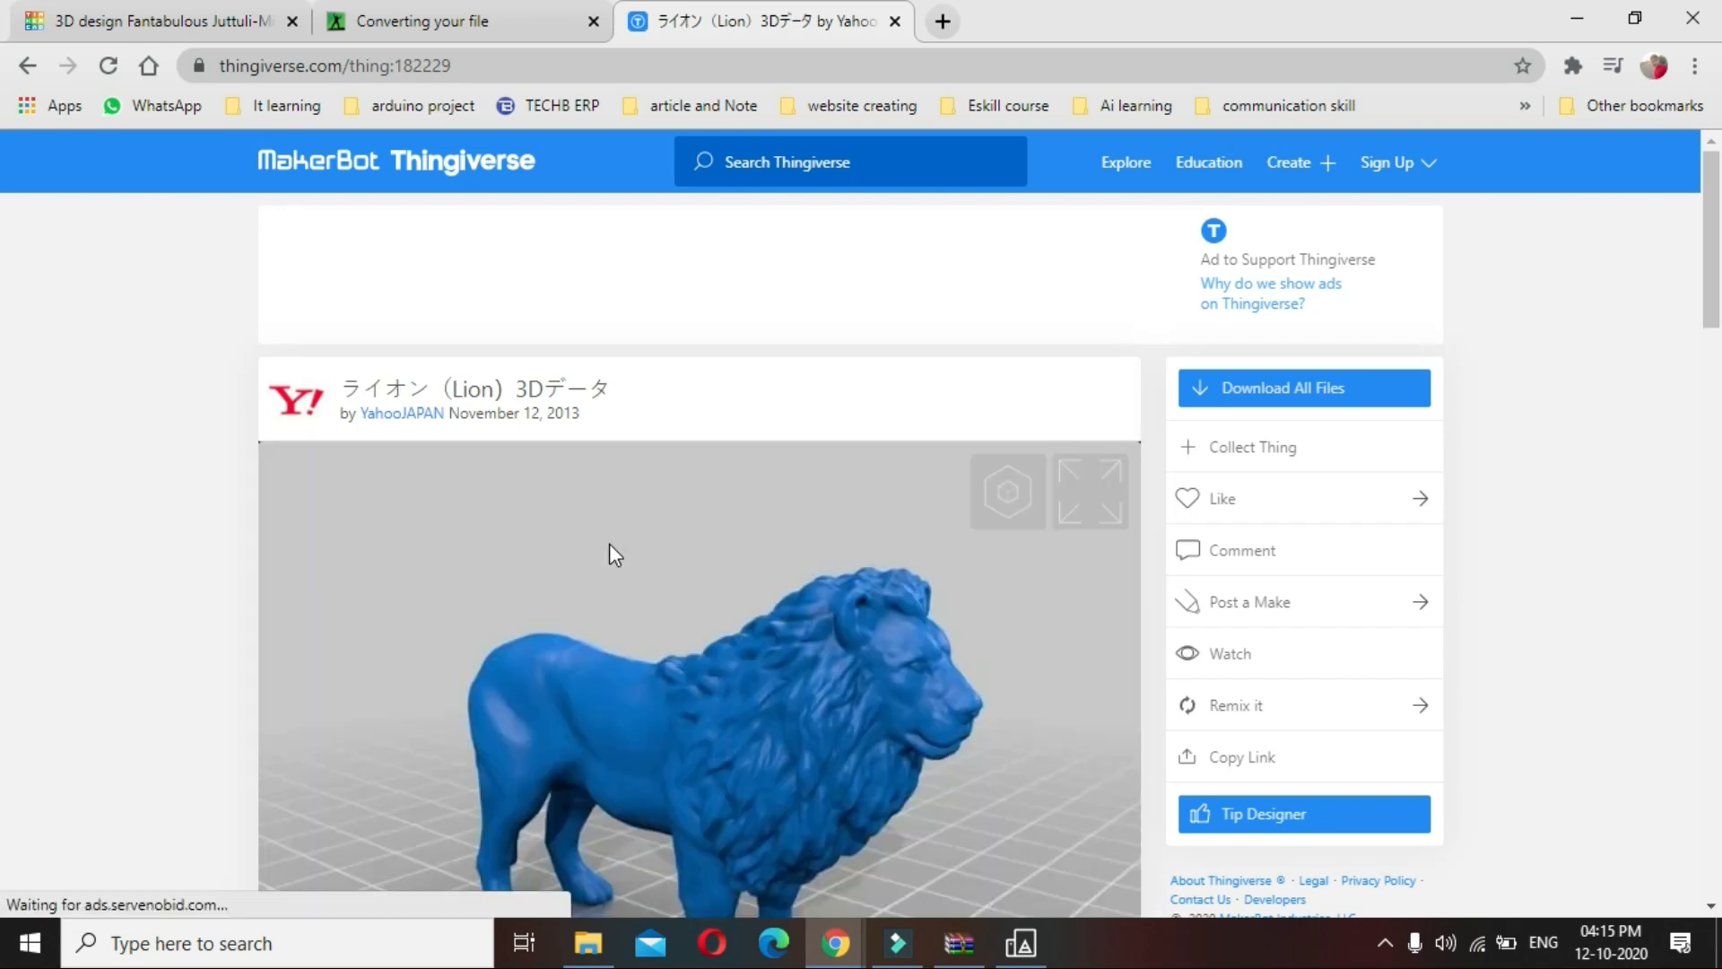
# Download all files of the blue lion model
pyautogui.scroll(-5, 761, 762)
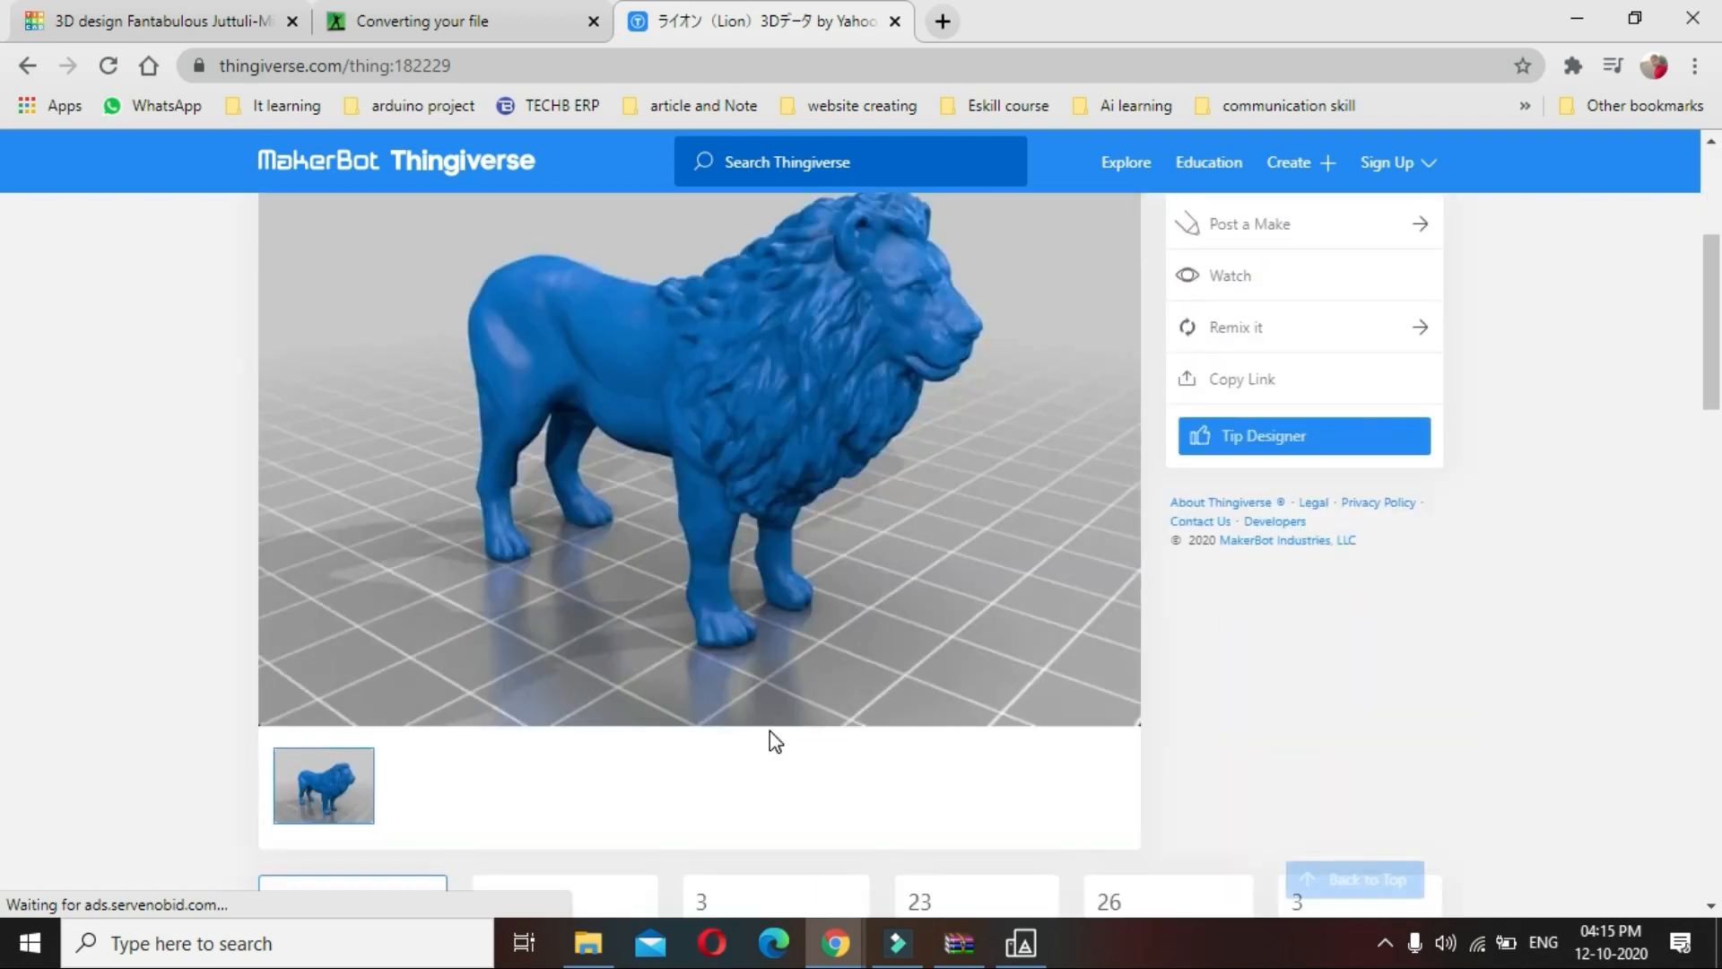
pyautogui.scroll(3, 769, 731)
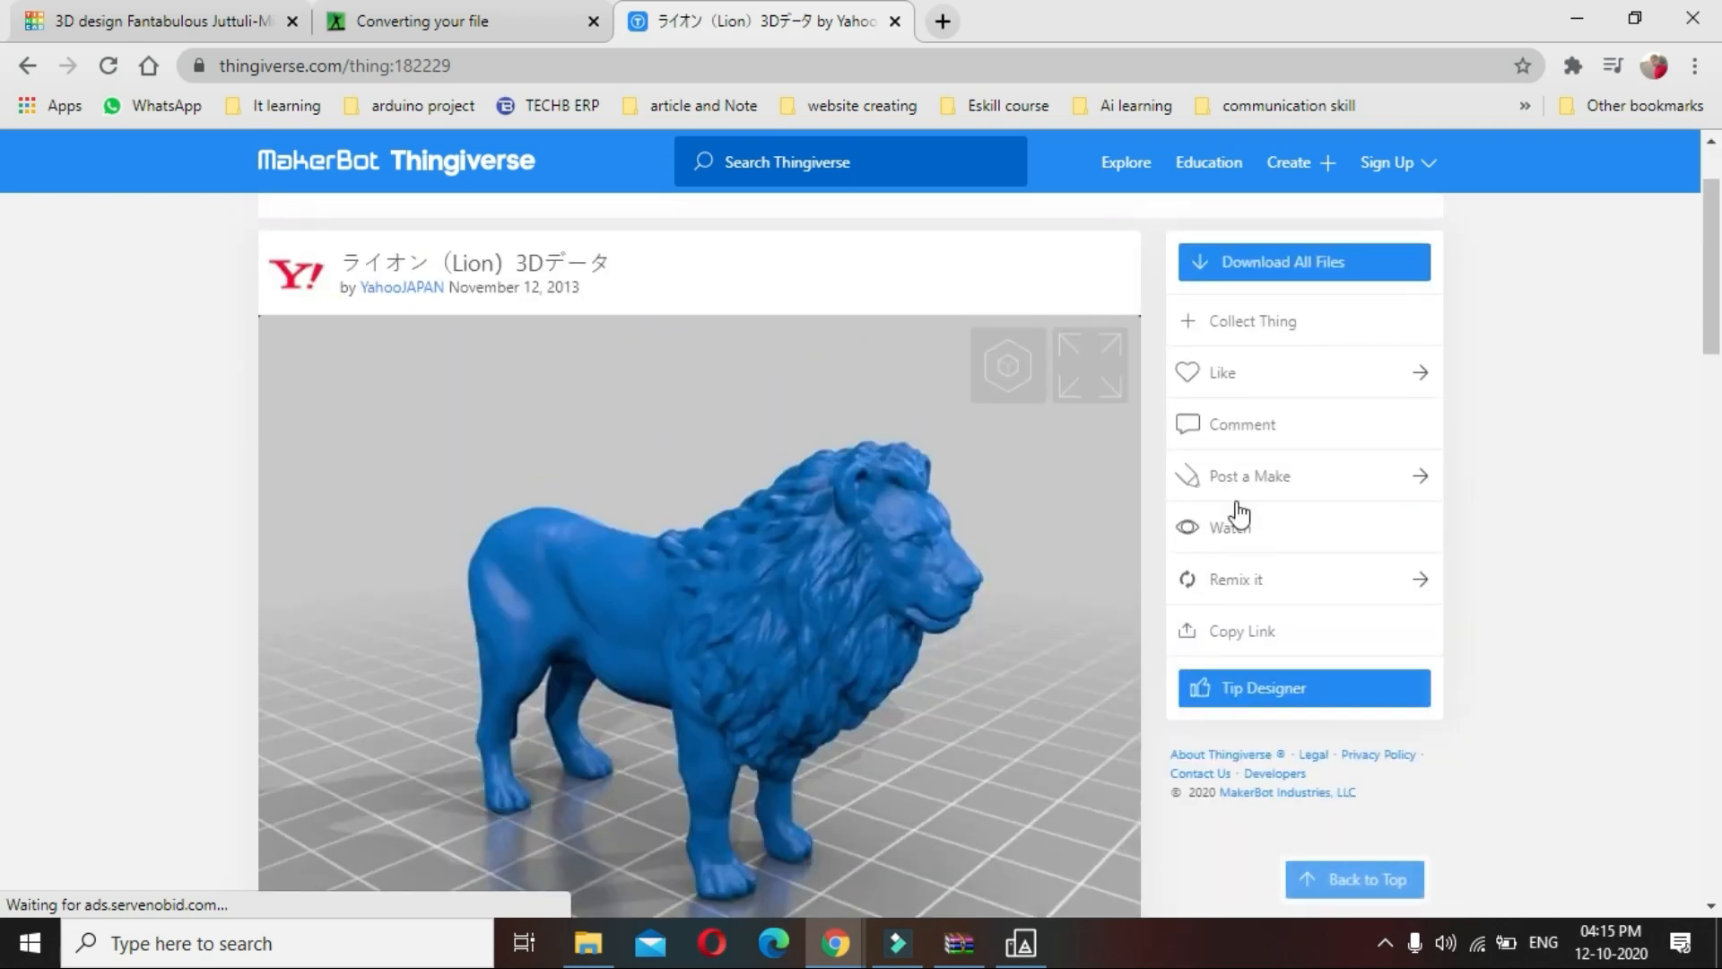
pyautogui.click(1314, 266)
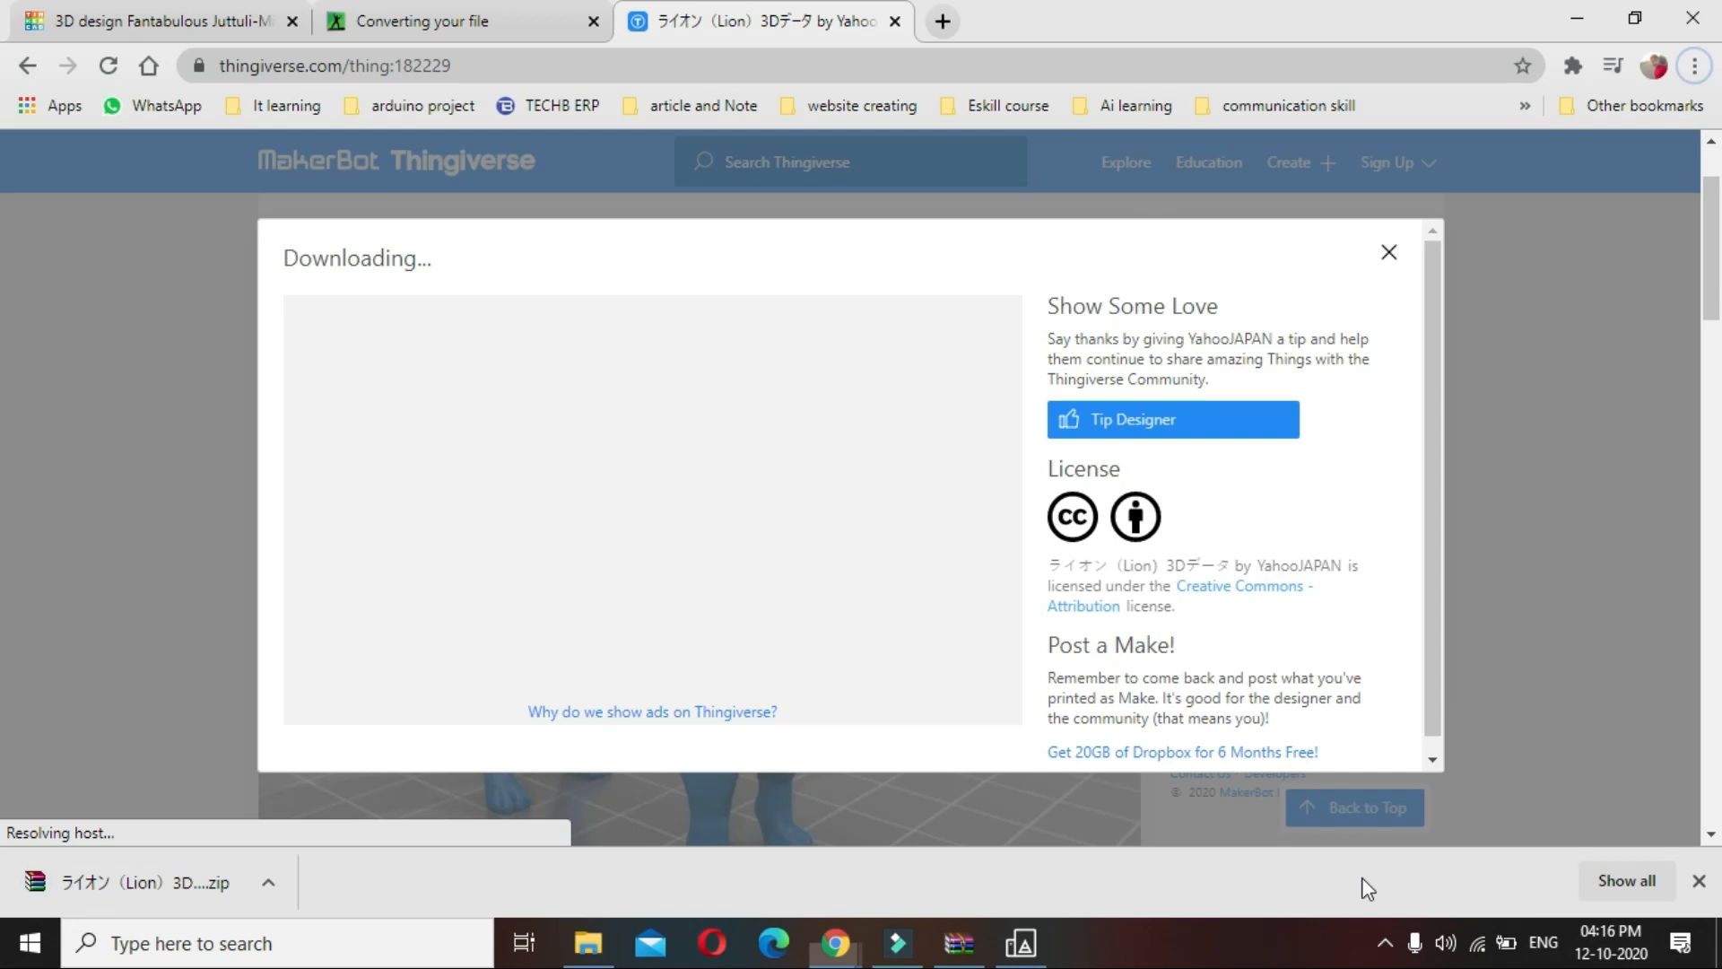
# Show the downloaded lion ZIP archive in its folder and extract its contents directly into Downloads
pyautogui.click(268, 887)
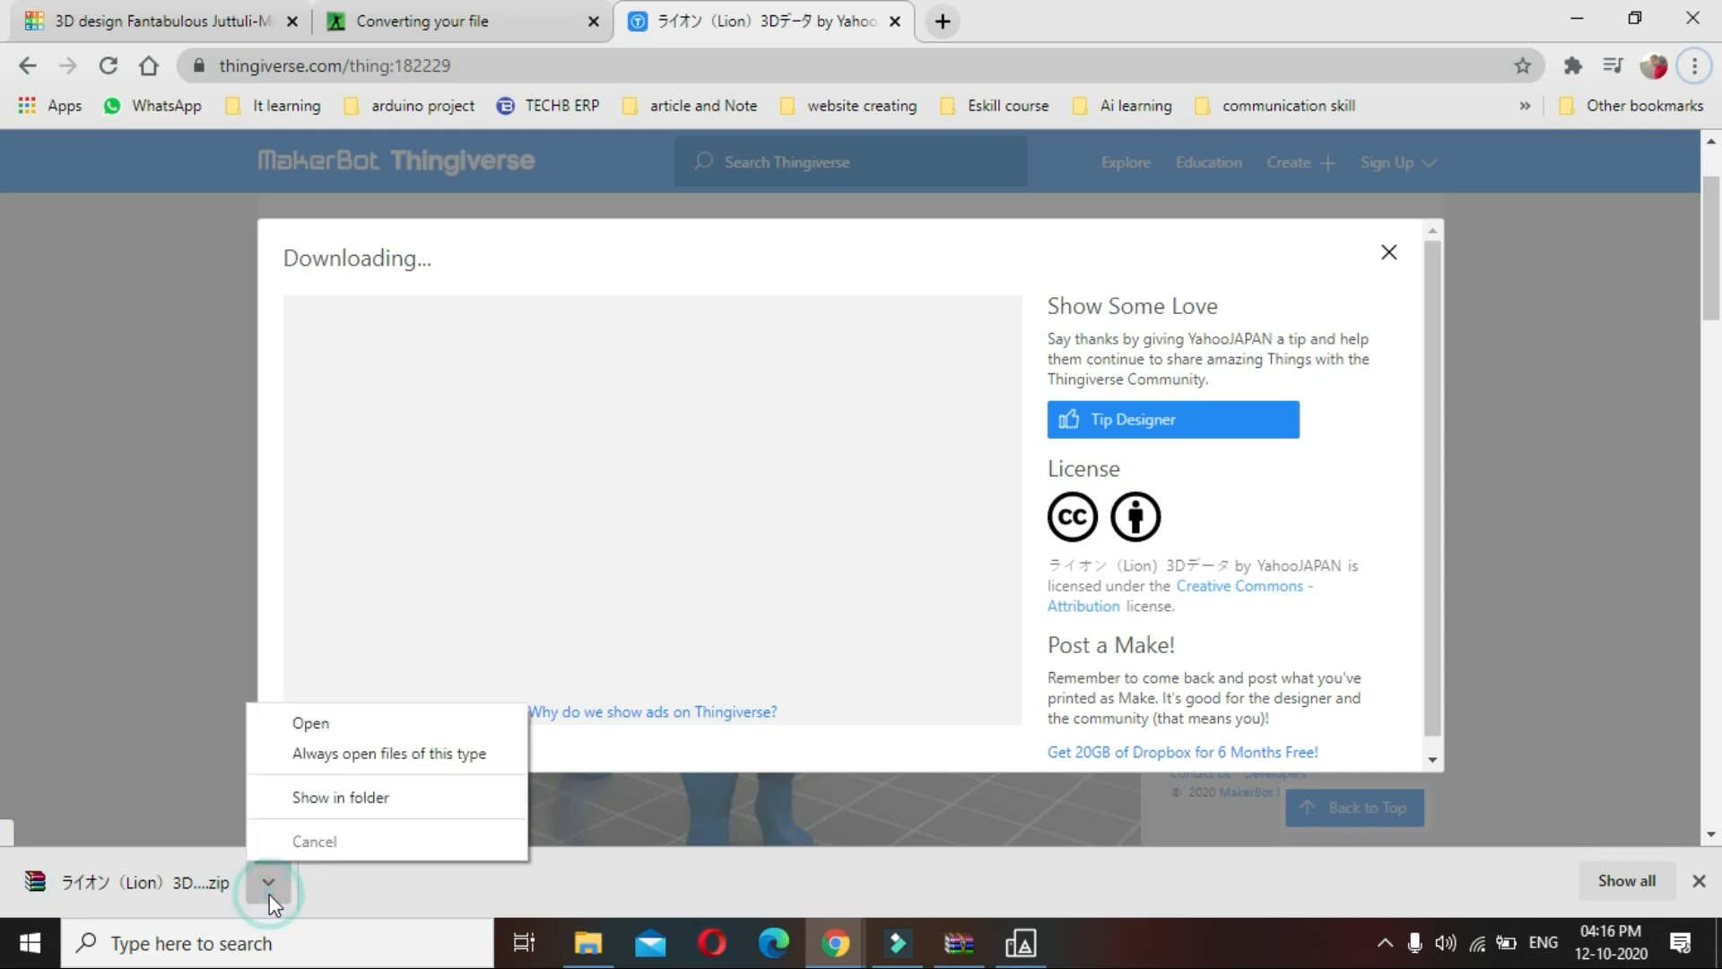
pyautogui.click(342, 793)
pyautogui.click(564, 337)
pyautogui.rightClick(614, 337)
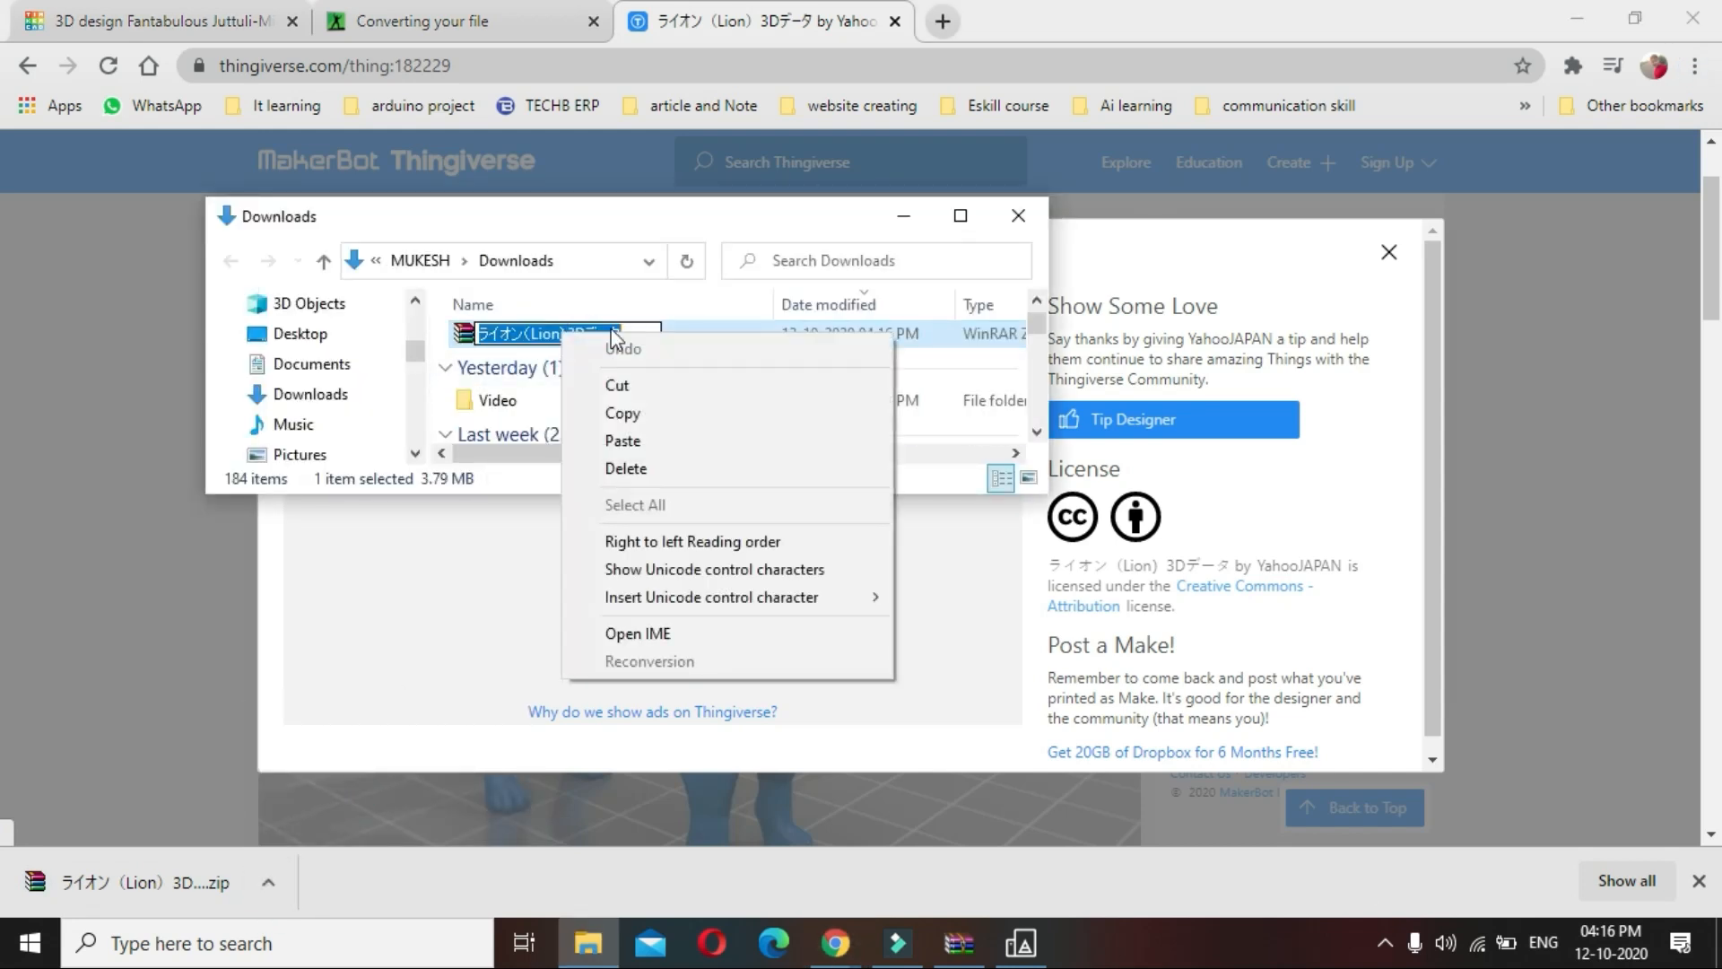
pyautogui.click(758, 328)
pyautogui.rightClick(757, 328)
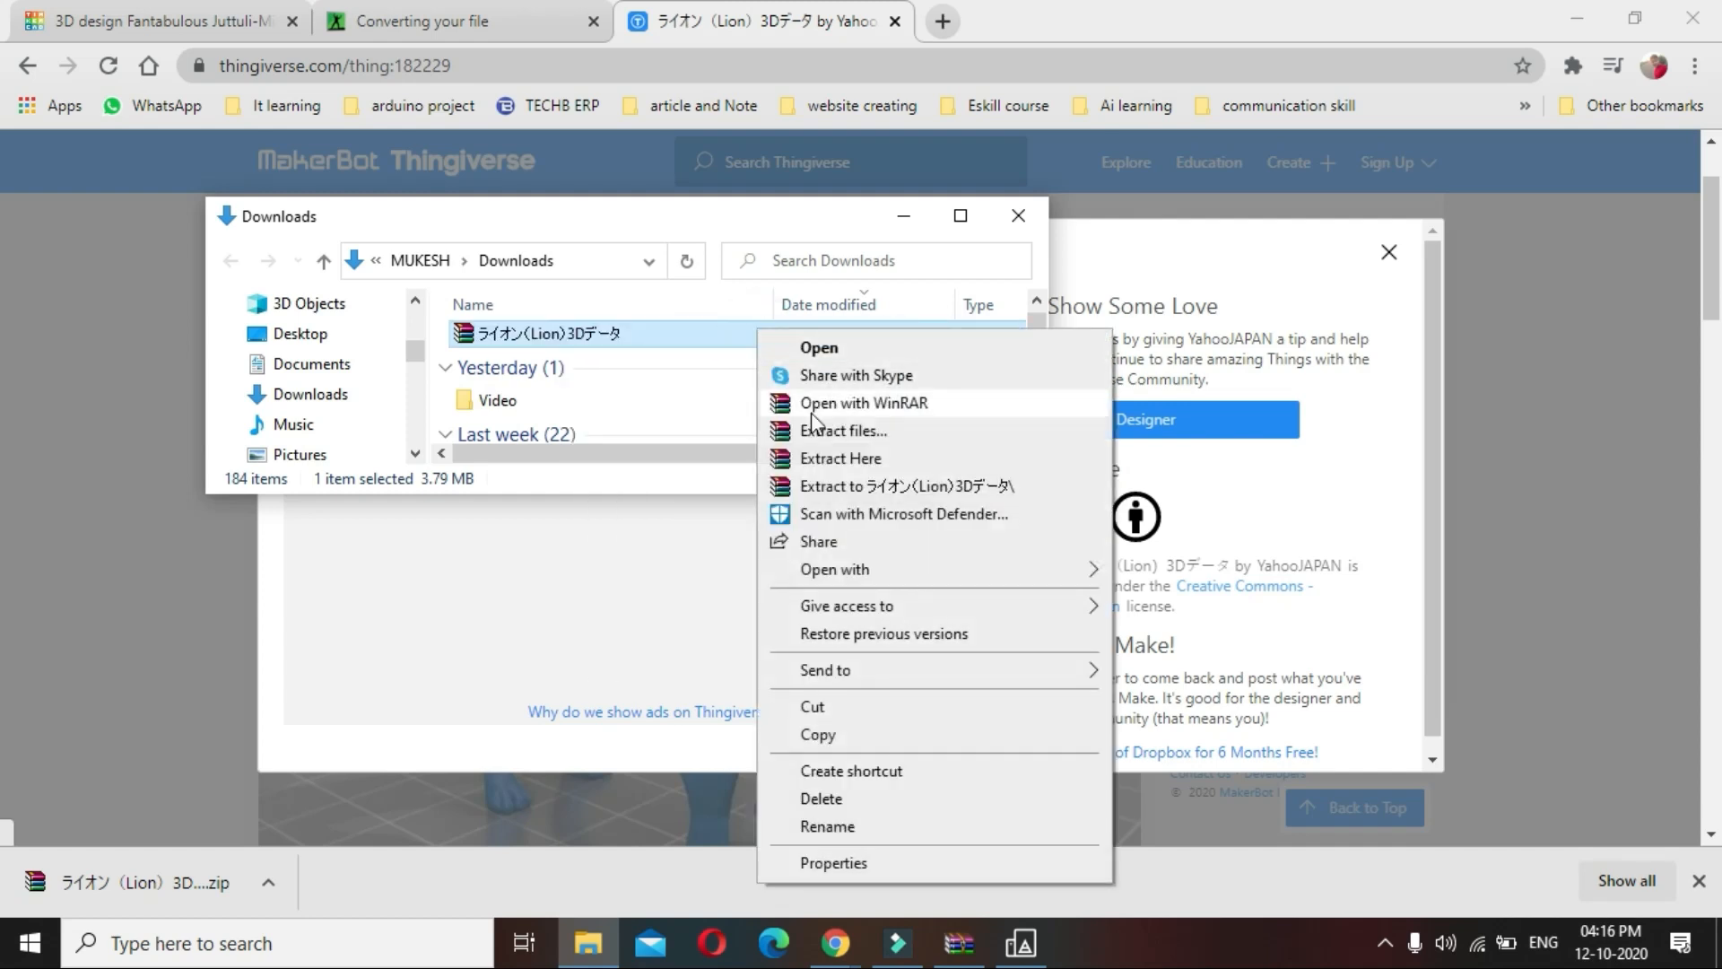
pyautogui.click(859, 459)
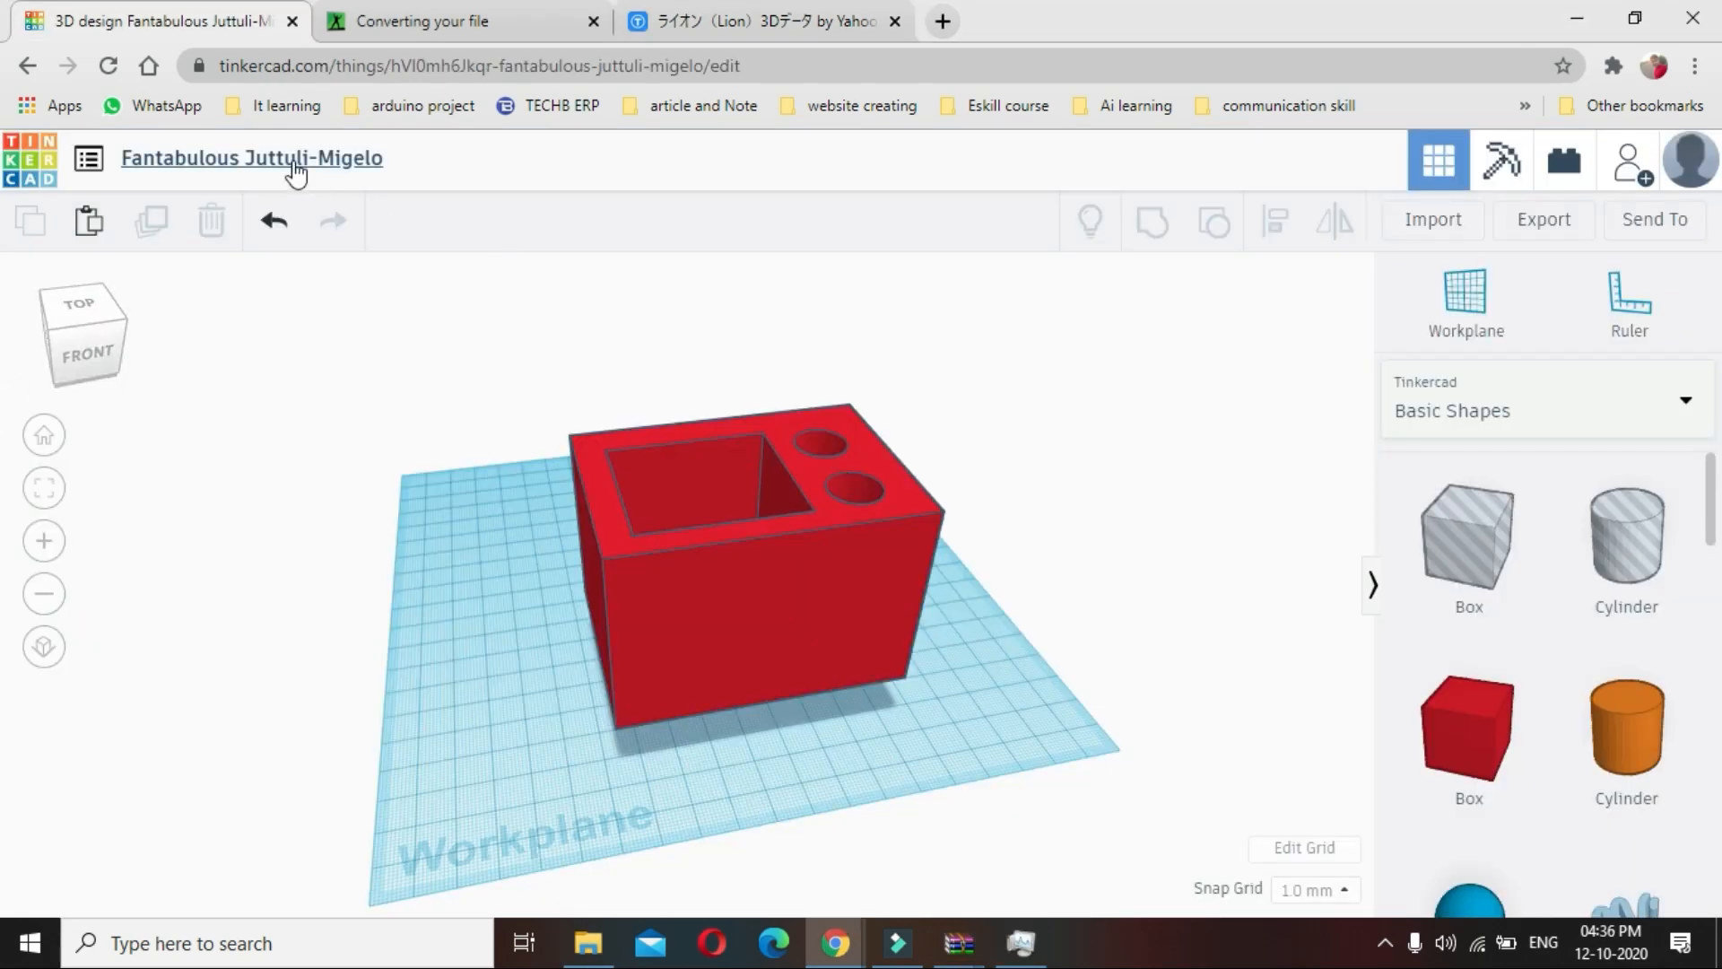
# In Tinkercad, create a new 3D design and import Lion_t.stl from the Downloads folder at scale 100
pyautogui.click(105, 162)
pyautogui.click(1272, 213)
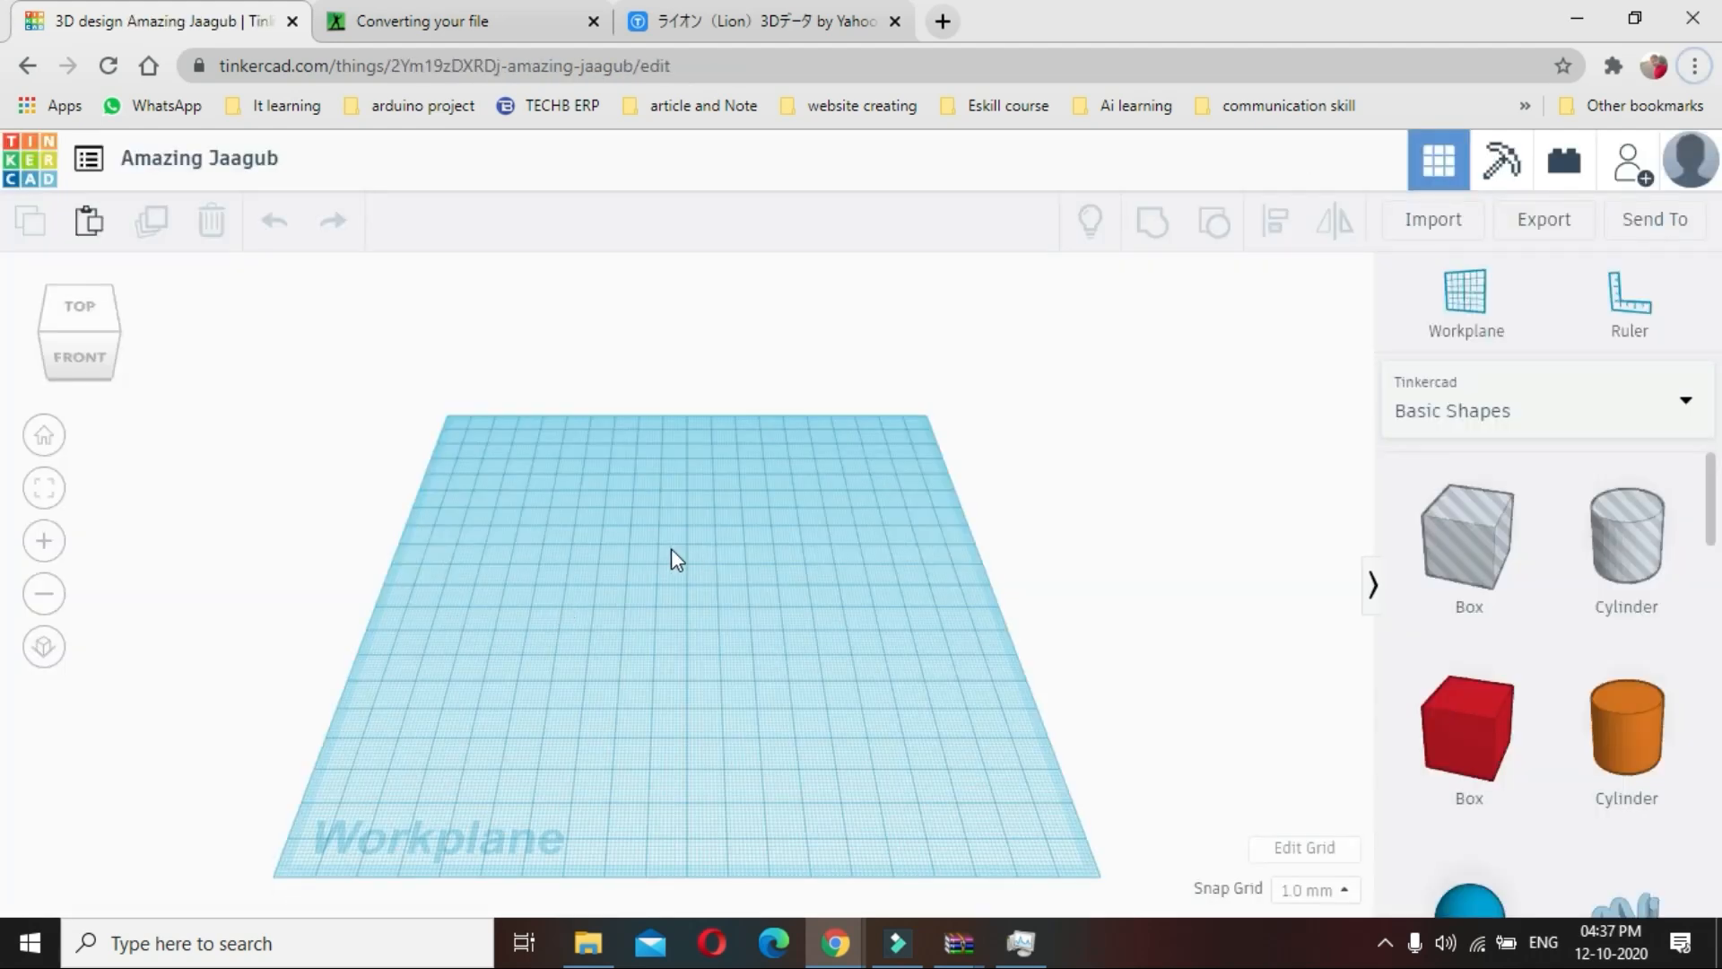
pyautogui.click(1430, 222)
pyautogui.click(587, 942)
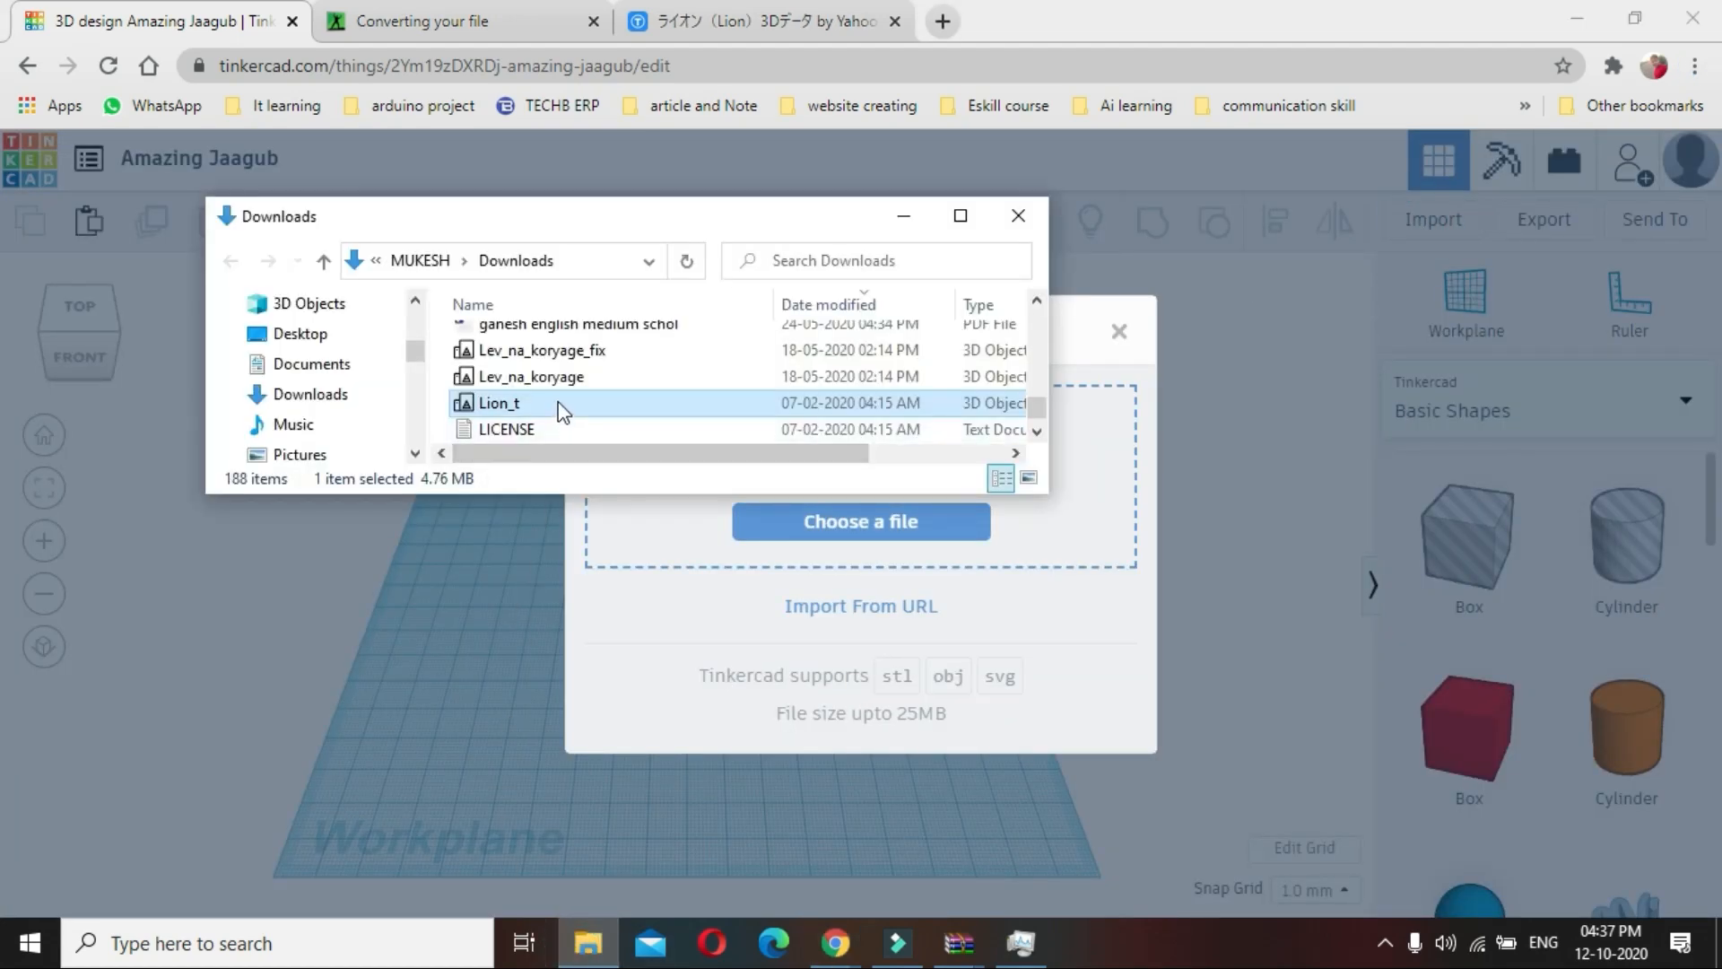
pyautogui.moveTo(558, 406); pyautogui.dragTo(919, 479)
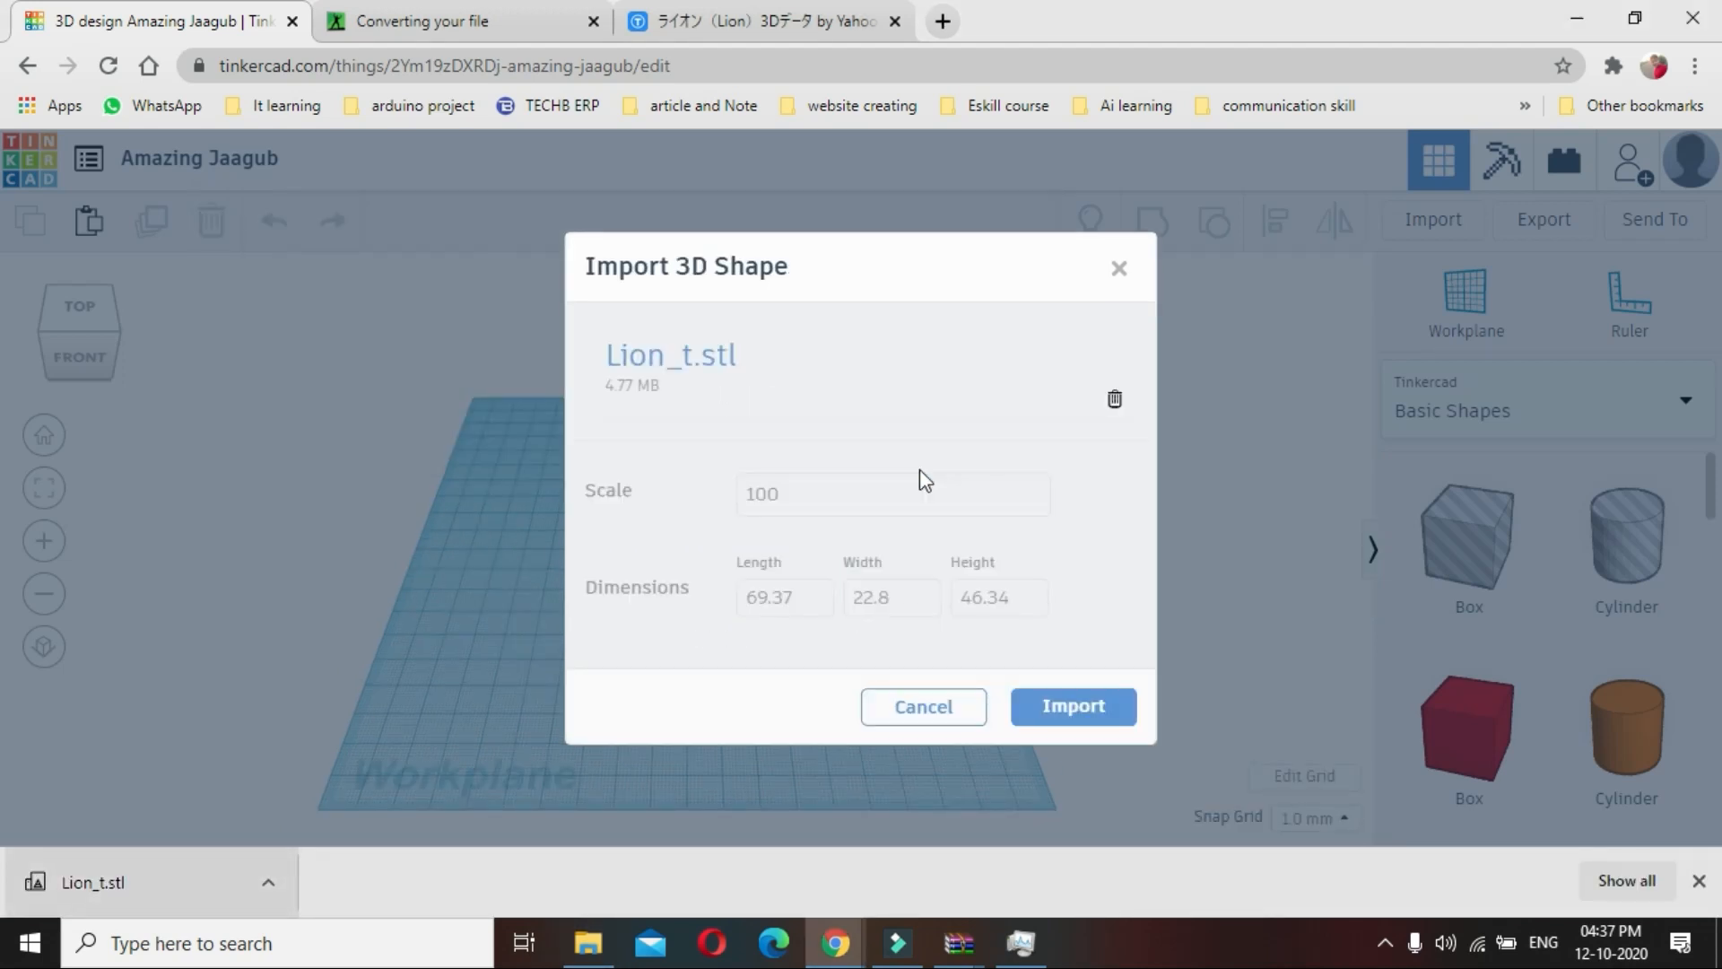
pyautogui.click(1074, 707)
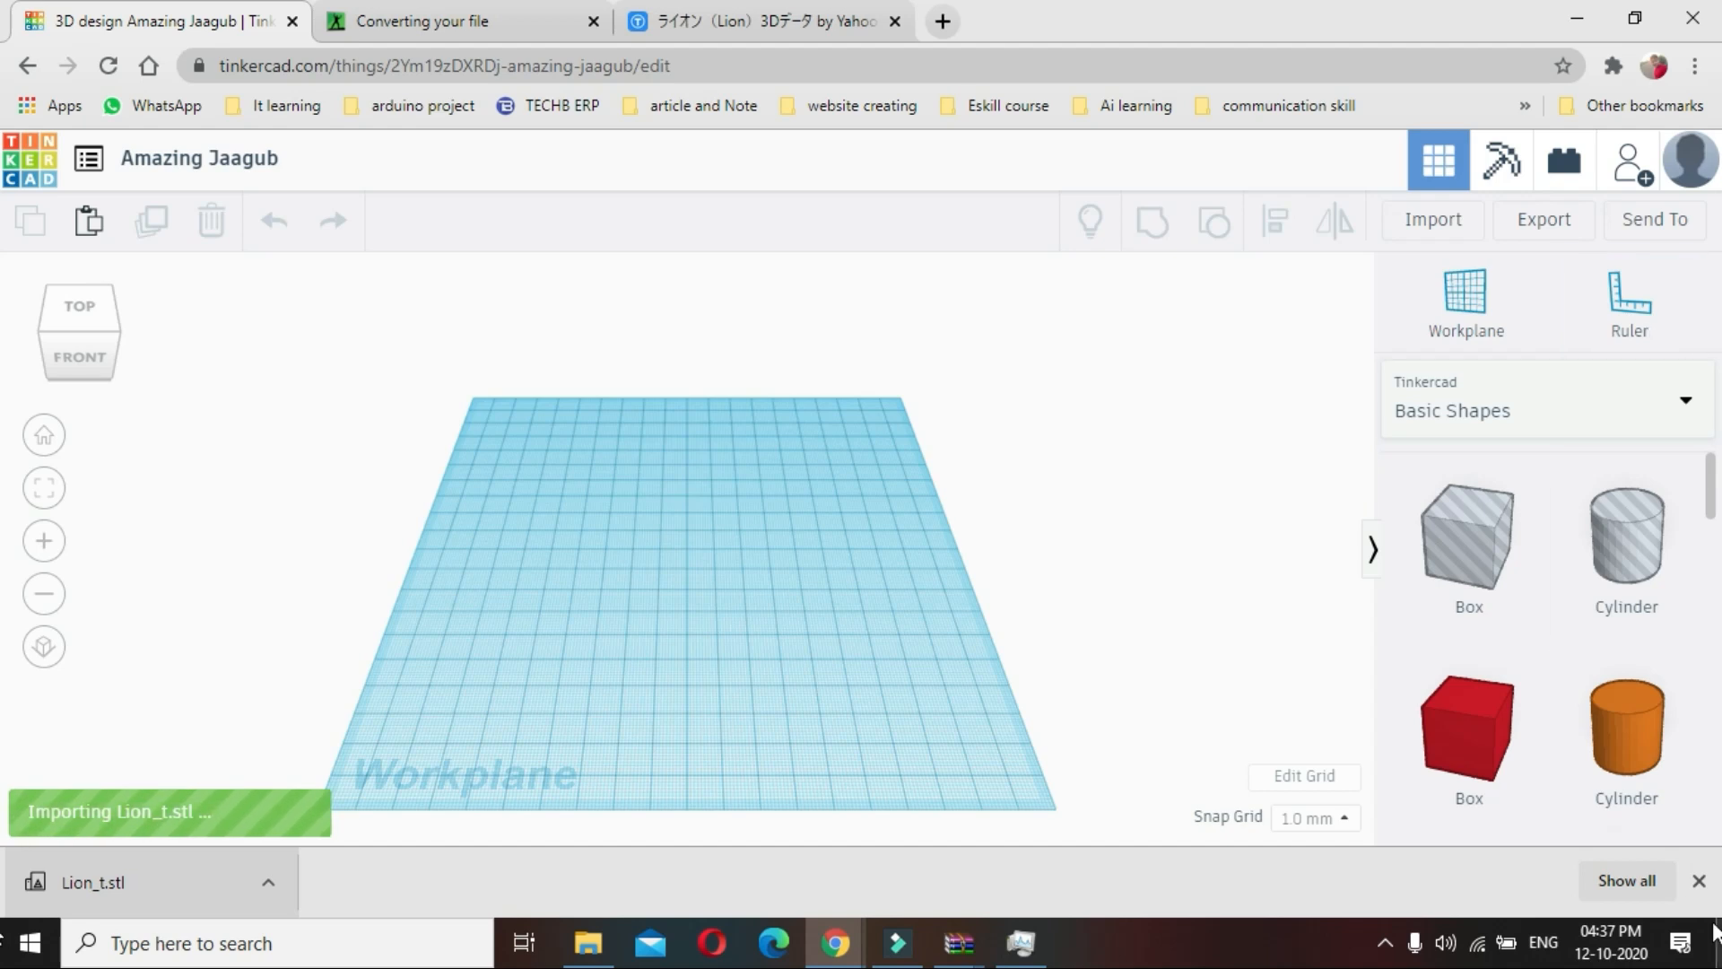
pyautogui.click(1698, 880)
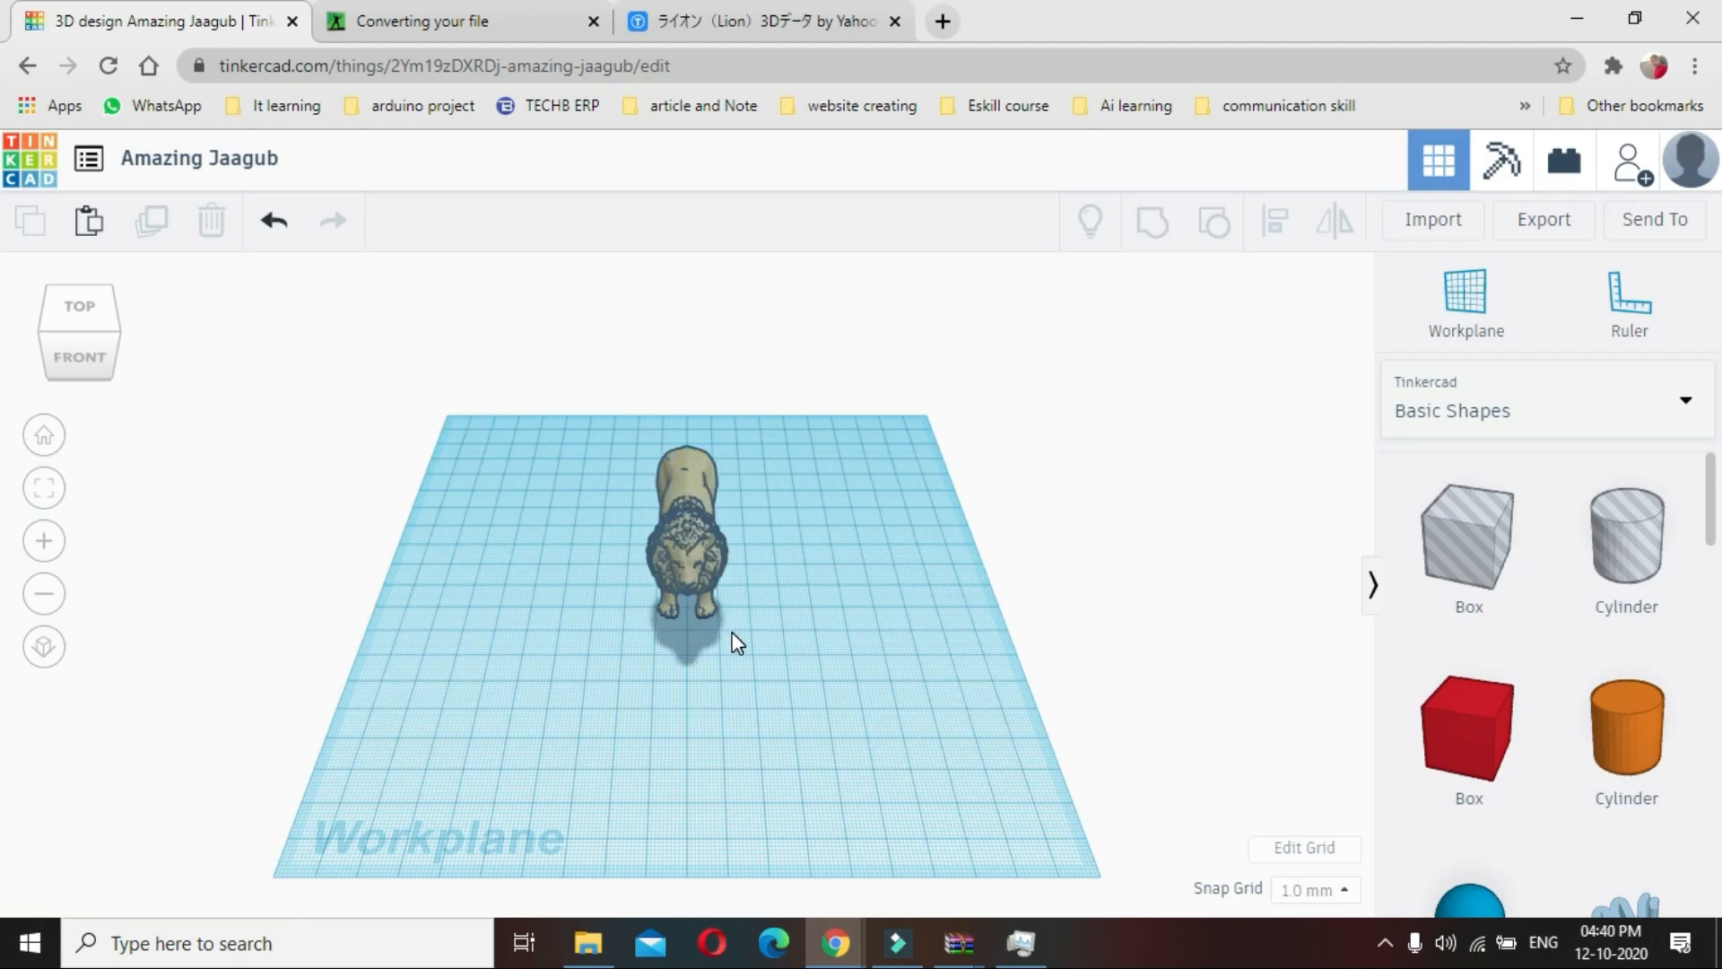
# Place a red box over the lion's body and enlarge it to about 101 by 44 mm and 49 mm high
pyautogui.scroll(5, 735, 642)
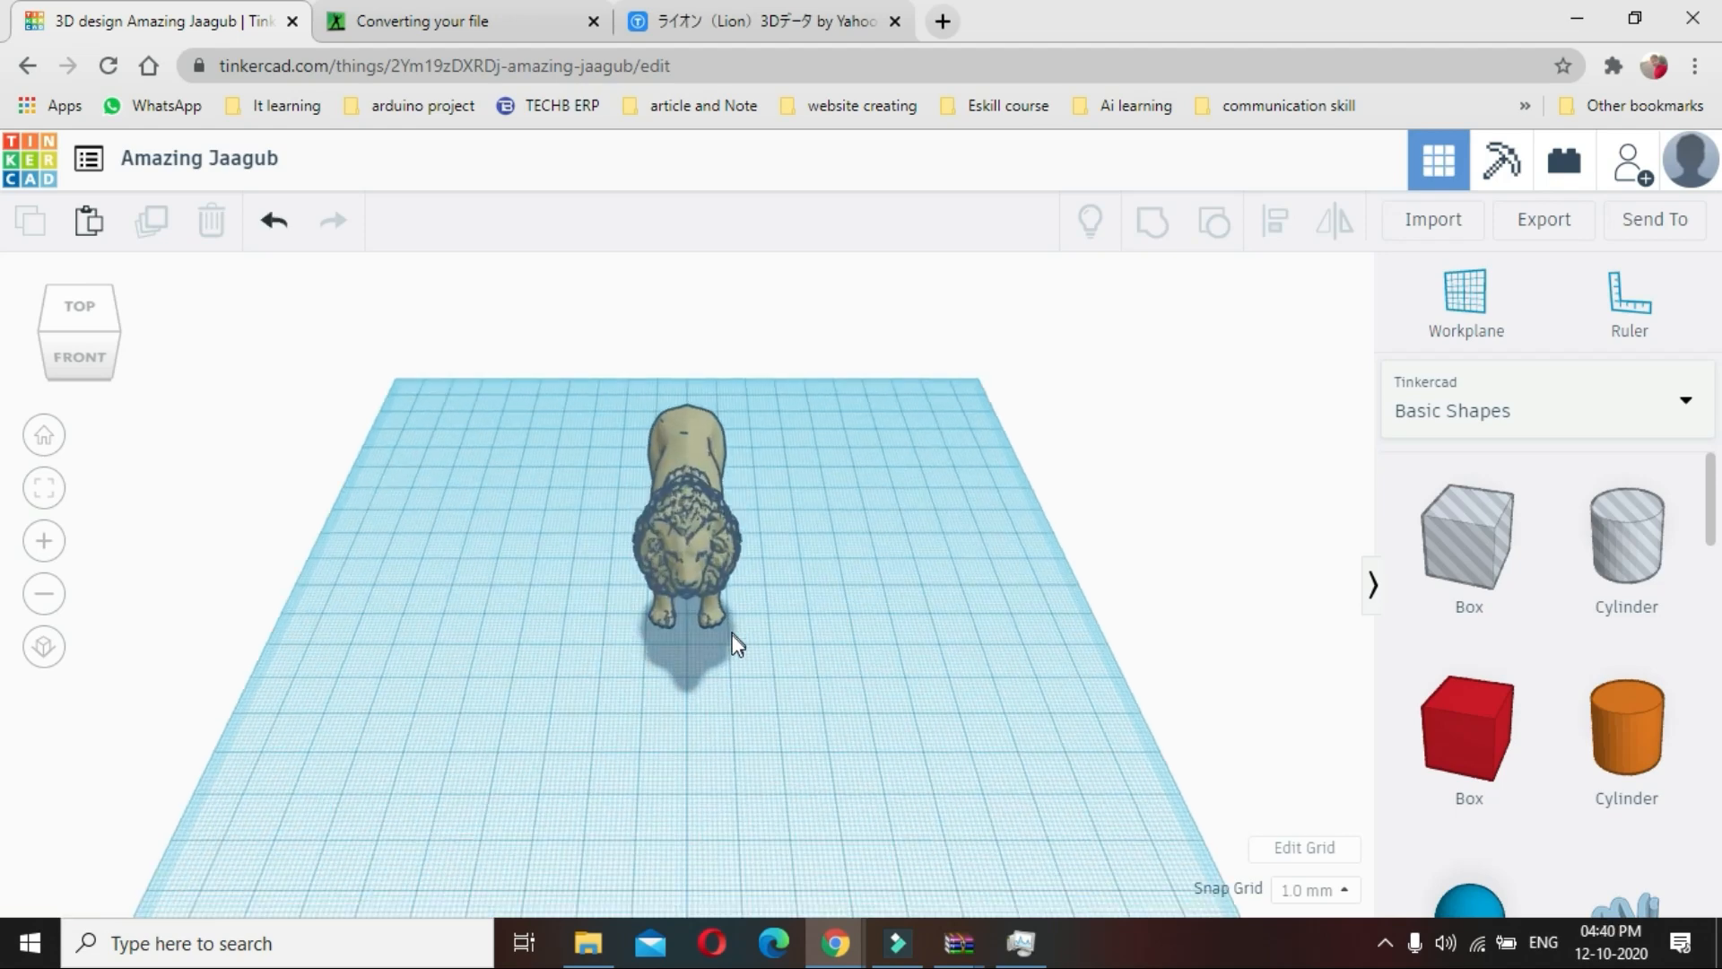
pyautogui.moveTo(549, 724); pyautogui.dragTo(741, 679, button='right')
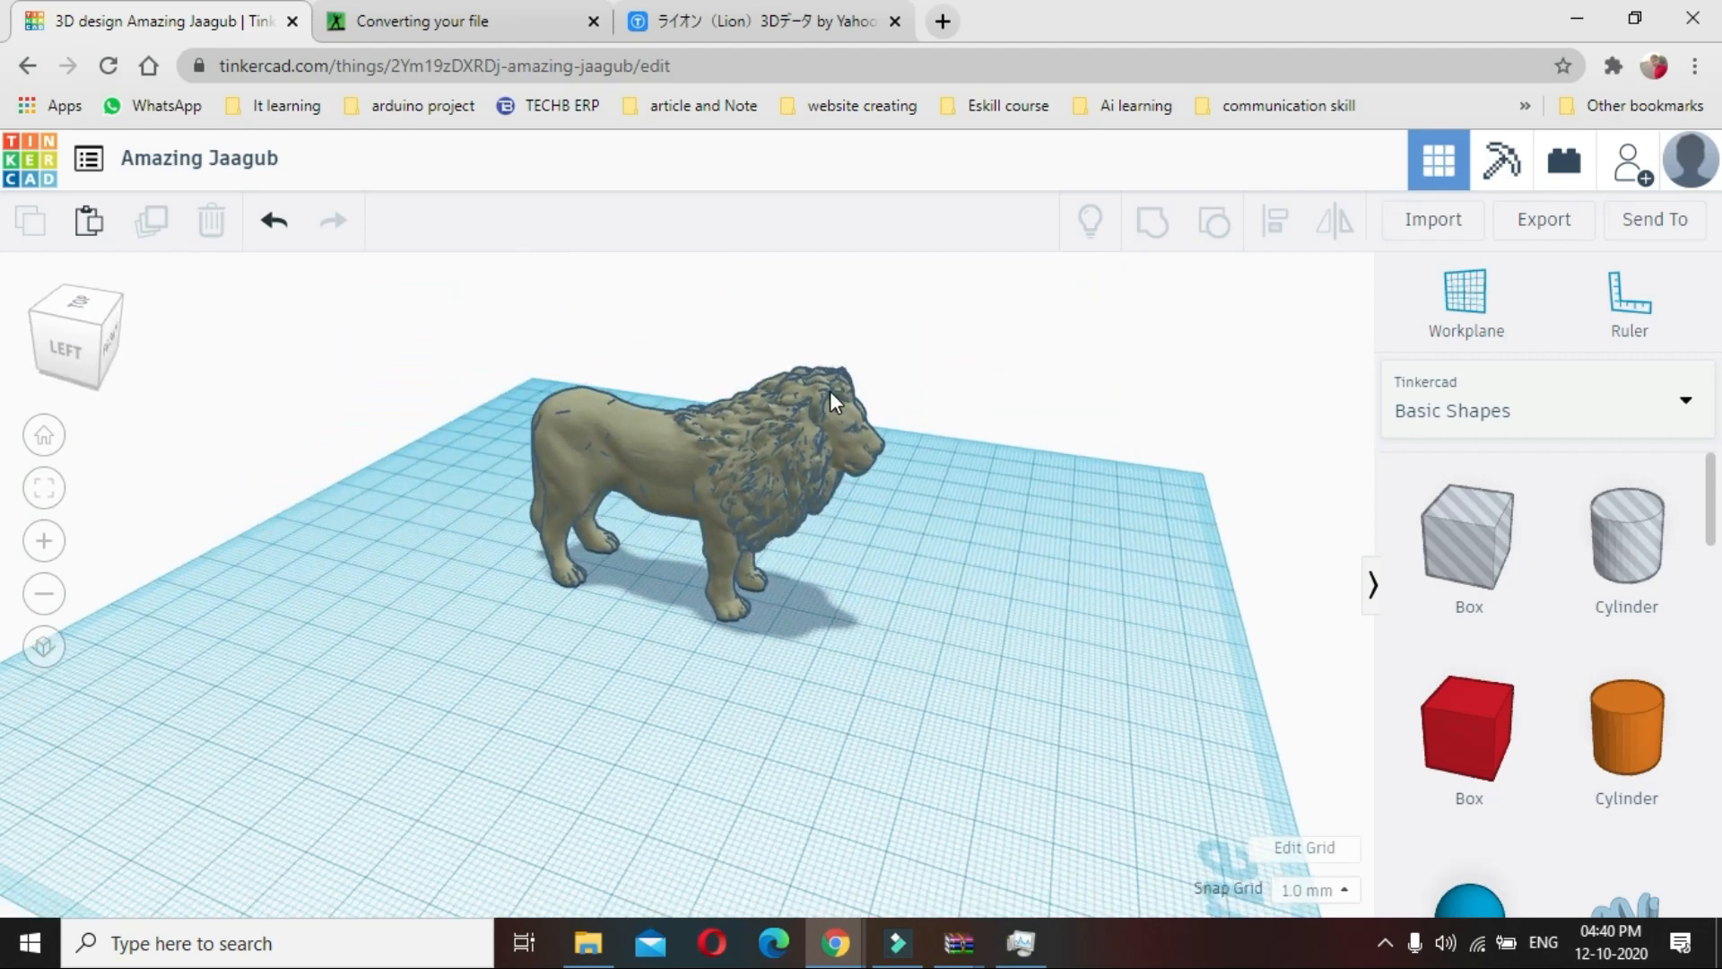
pyautogui.moveTo(1442, 730); pyautogui.dragTo(615, 439)
pyautogui.moveTo(642, 316); pyautogui.dragTo(648, 268)
pyautogui.moveTo(624, 332); pyautogui.dragTo(752, 502)
pyautogui.moveTo(750, 369); pyautogui.dragTo(757, 296)
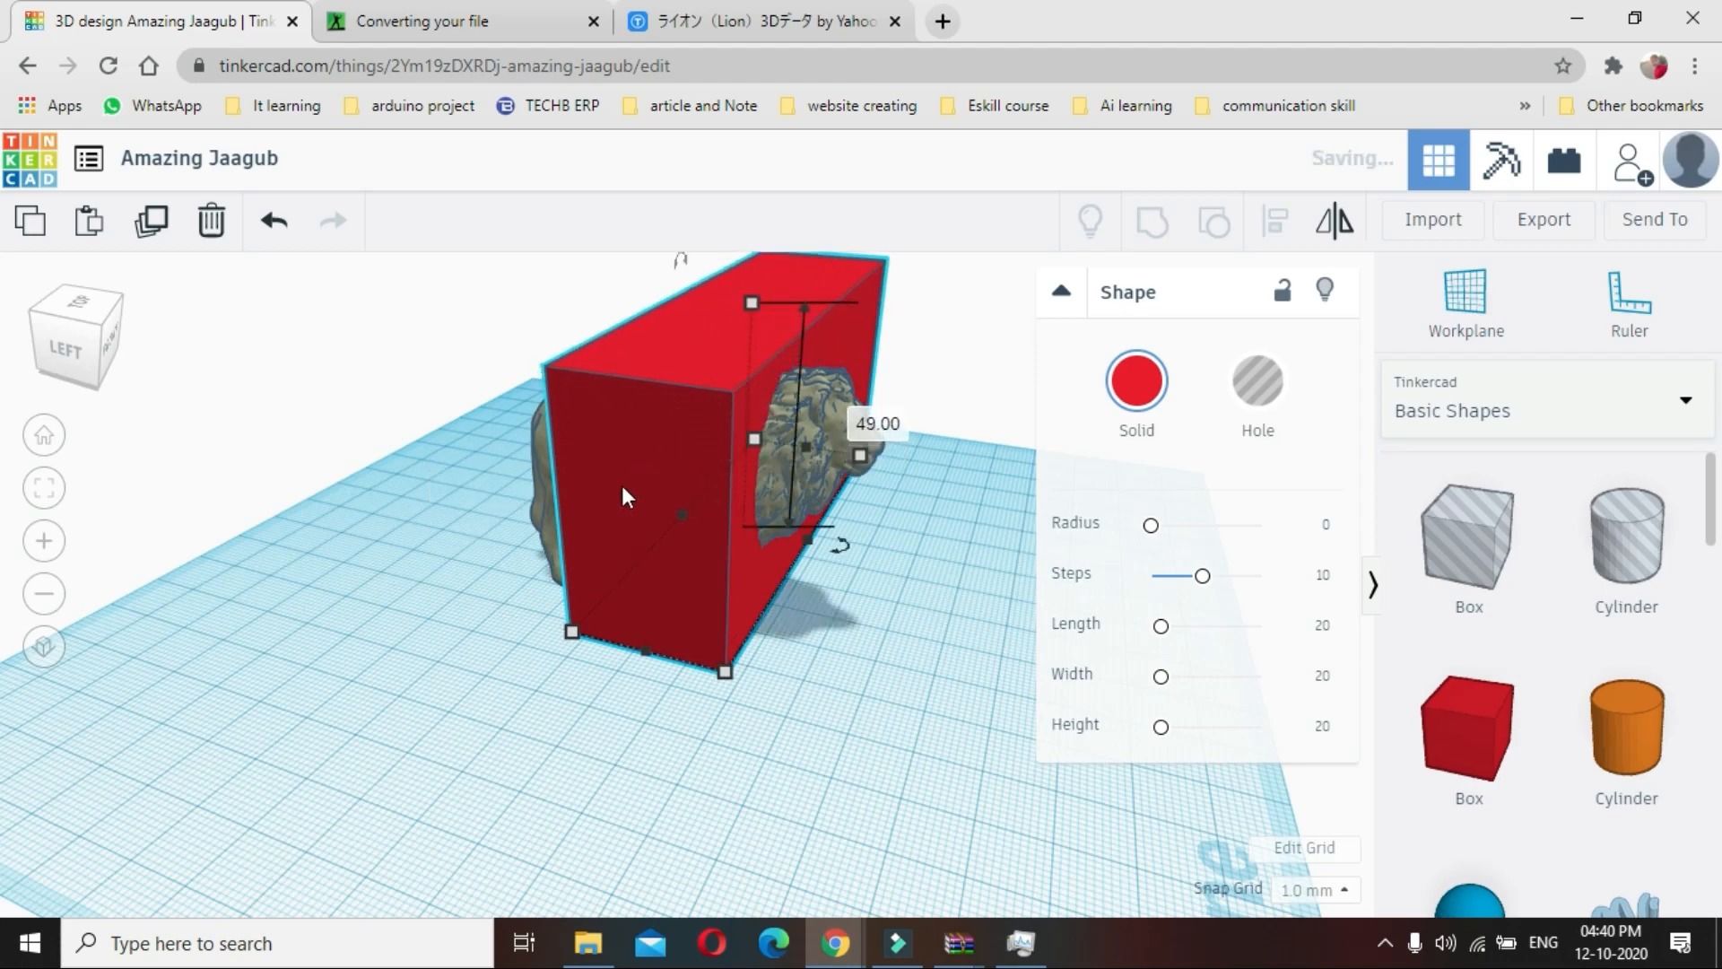
pyautogui.moveTo(572, 633); pyautogui.dragTo(508, 615)
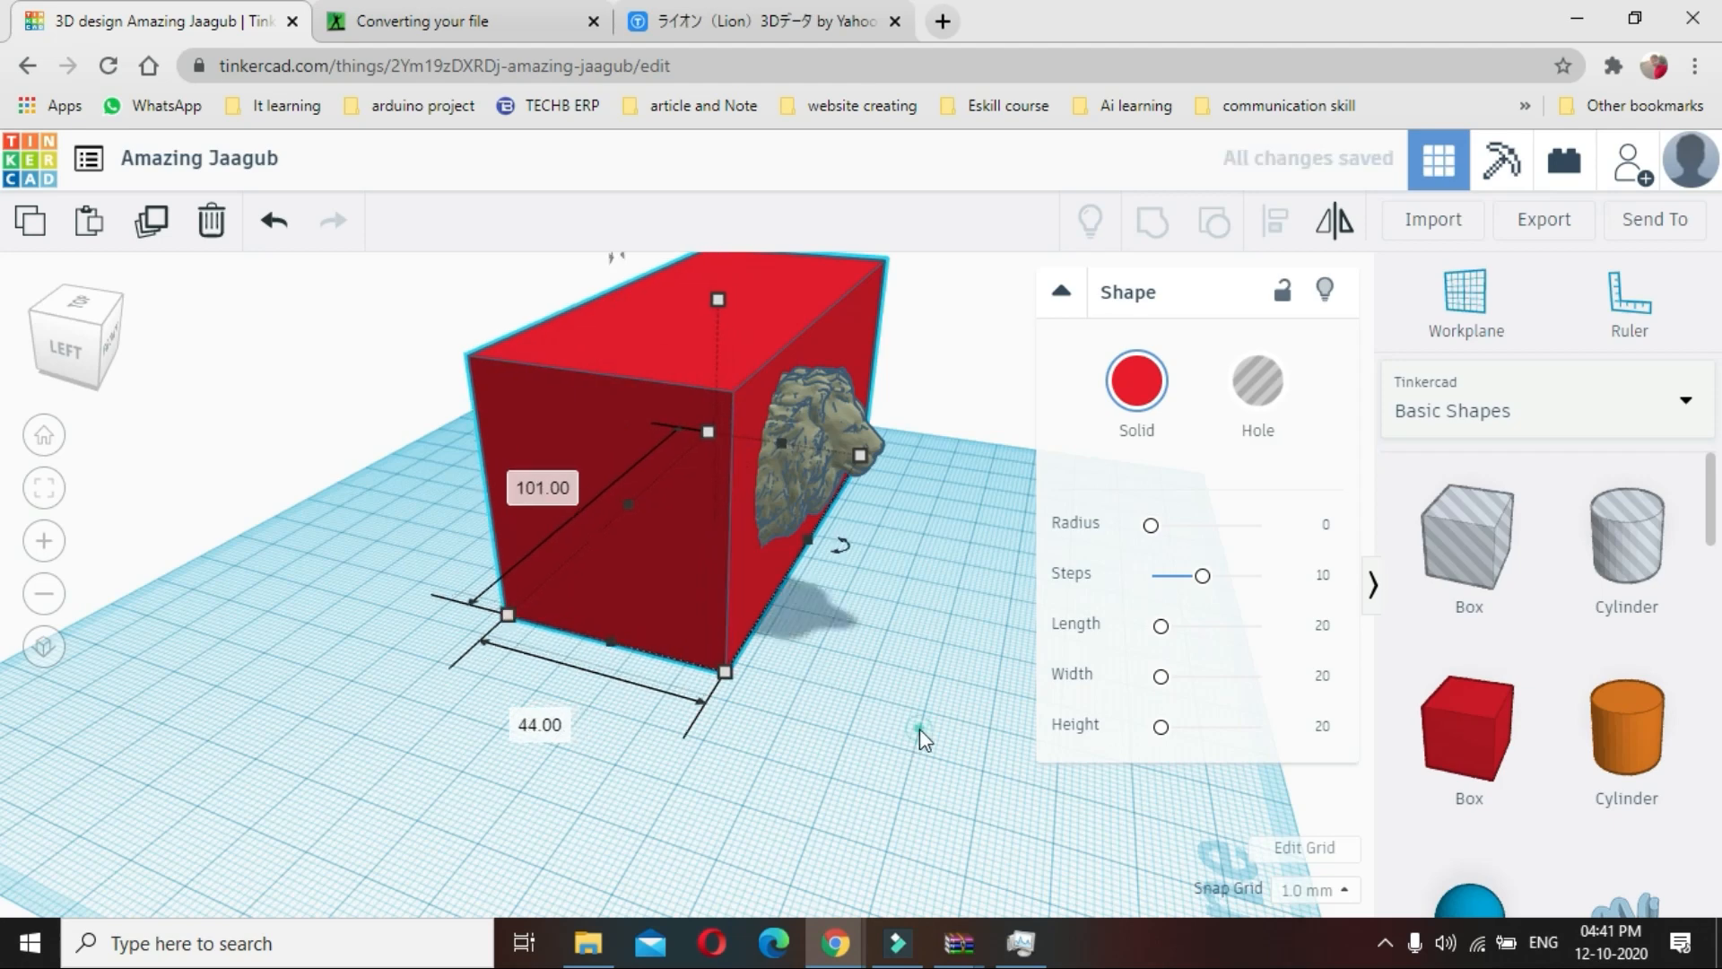
# Shorten the long red box to a compact block around the lion, leaving the lion's head protruding from its front face
pyautogui.moveTo(917, 747); pyautogui.dragTo(541, 737, button='right')
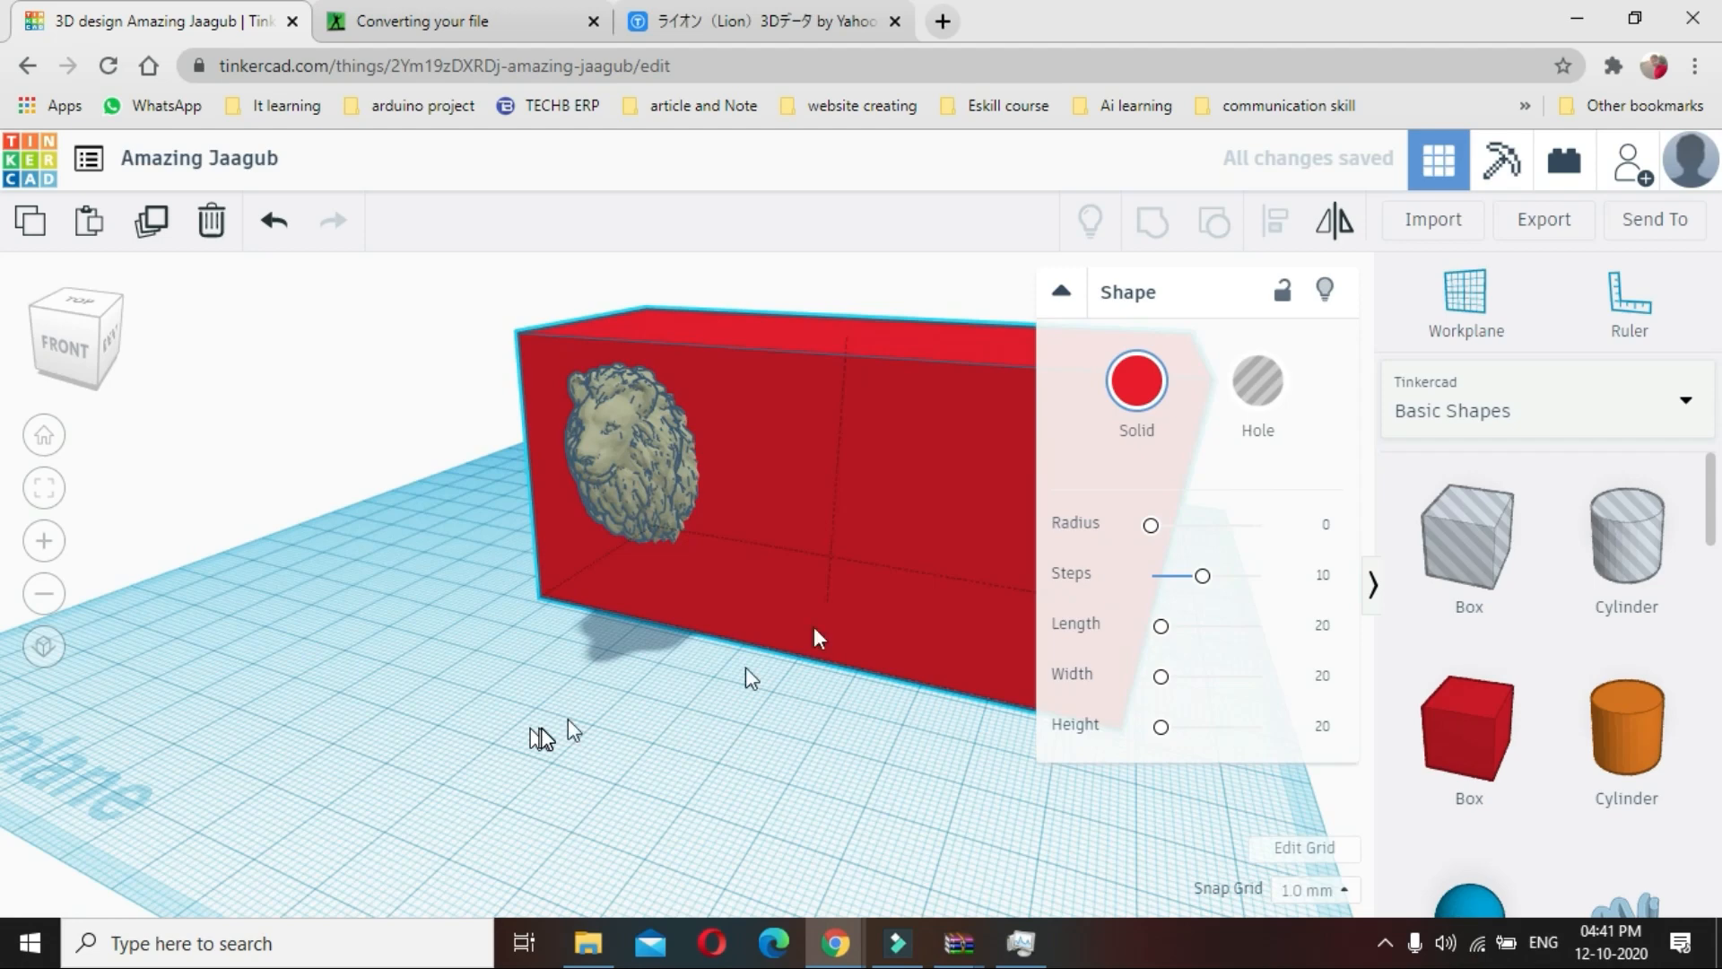
pyautogui.moveTo(746, 668); pyautogui.dragTo(831, 605, button='right')
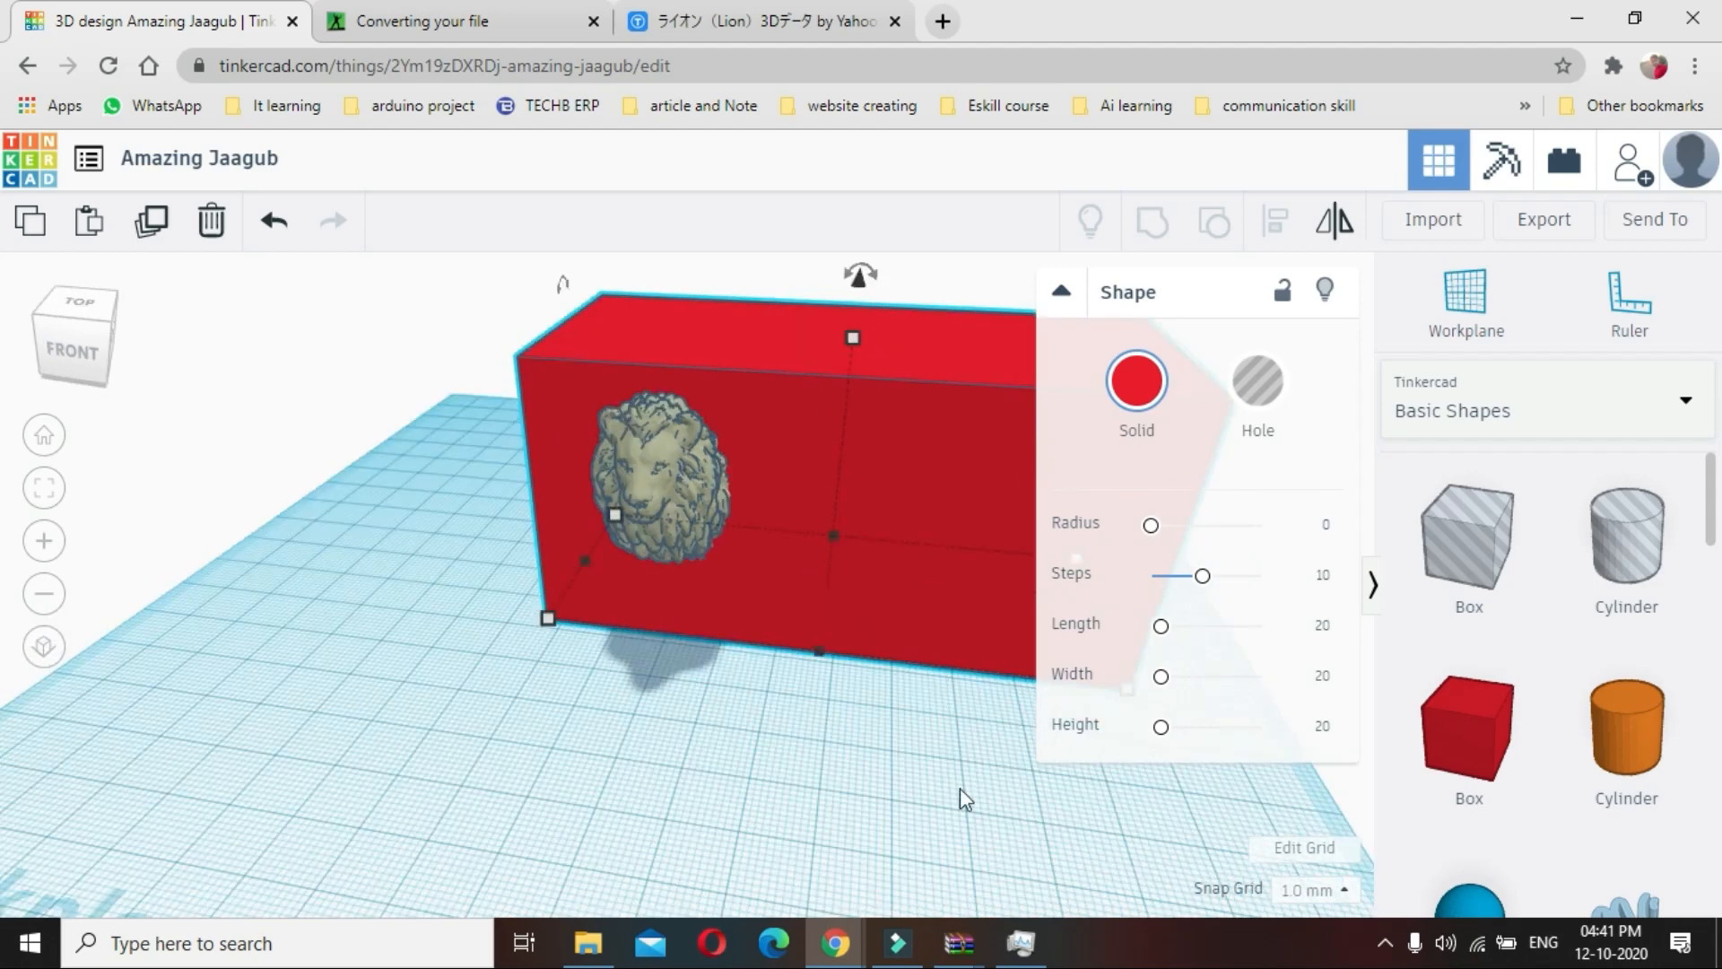
pyautogui.moveTo(867, 592); pyautogui.dragTo(680, 606, button='right')
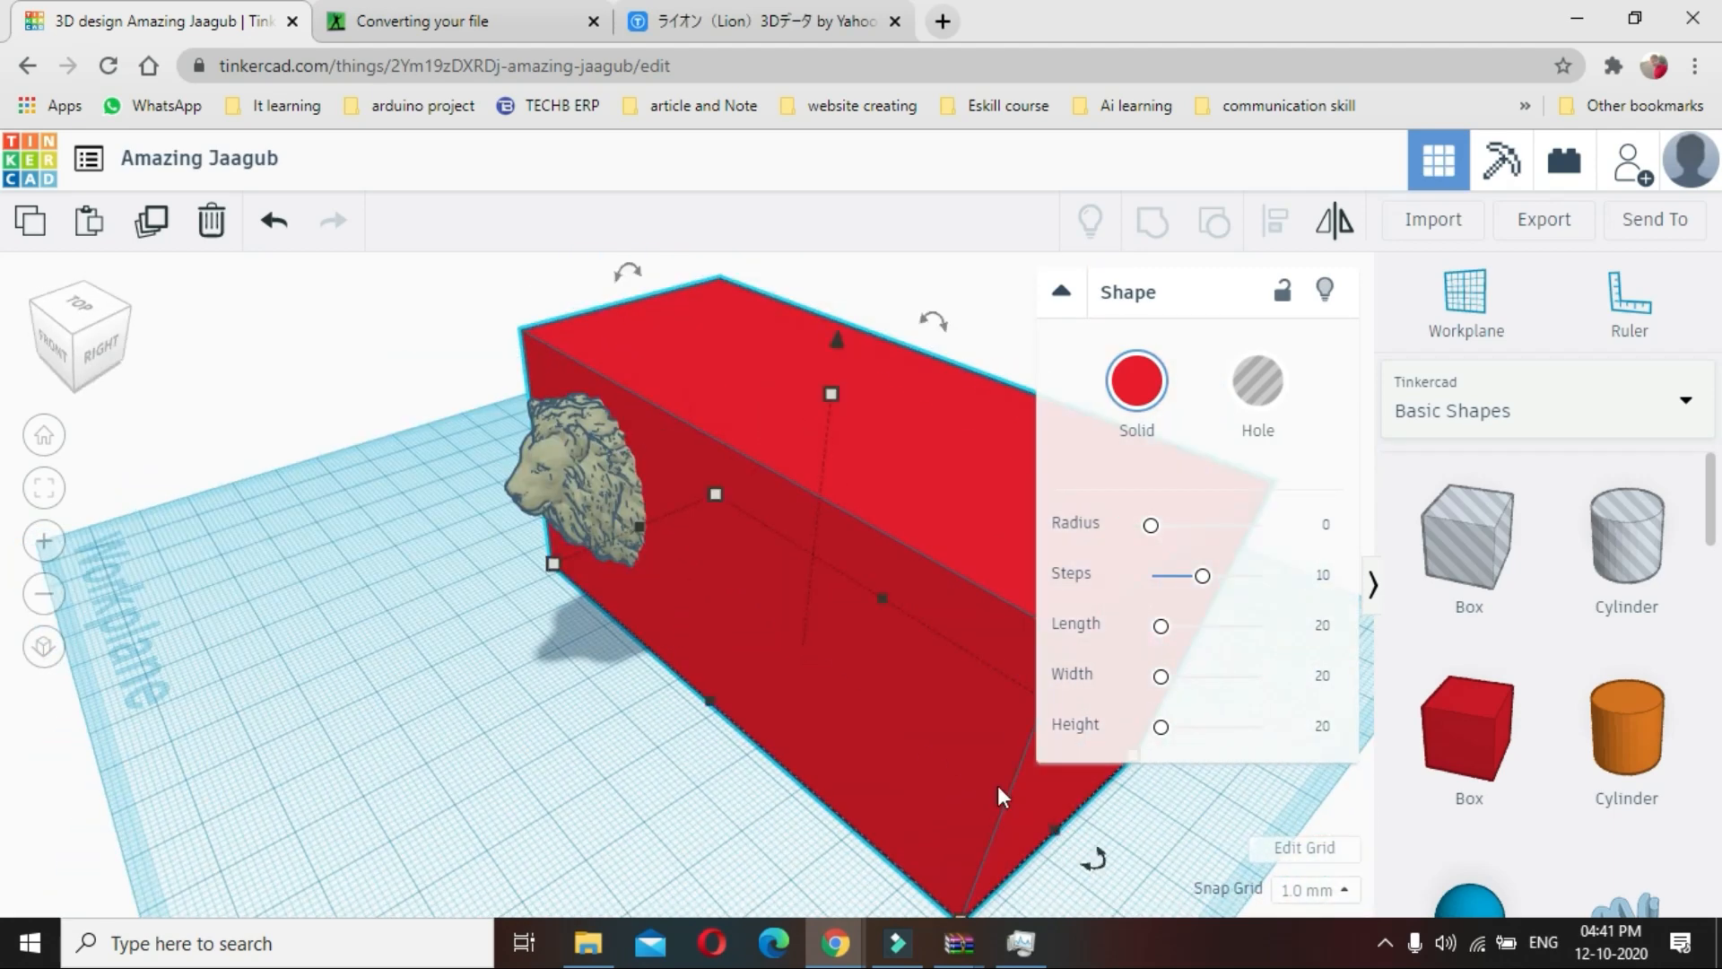
pyautogui.moveTo(1000, 809); pyautogui.dragTo(874, 717)
pyautogui.moveTo(852, 825); pyautogui.dragTo(658, 671)
pyautogui.click(536, 723)
# Shift the red box across the workplane by 12 mm and 2 mm to bring the lion's head nearer its front face's centre
pyautogui.moveTo(642, 848); pyautogui.dragTo(985, 745, button='right')
pyautogui.moveTo(929, 756); pyautogui.dragTo(902, 755, button='right')
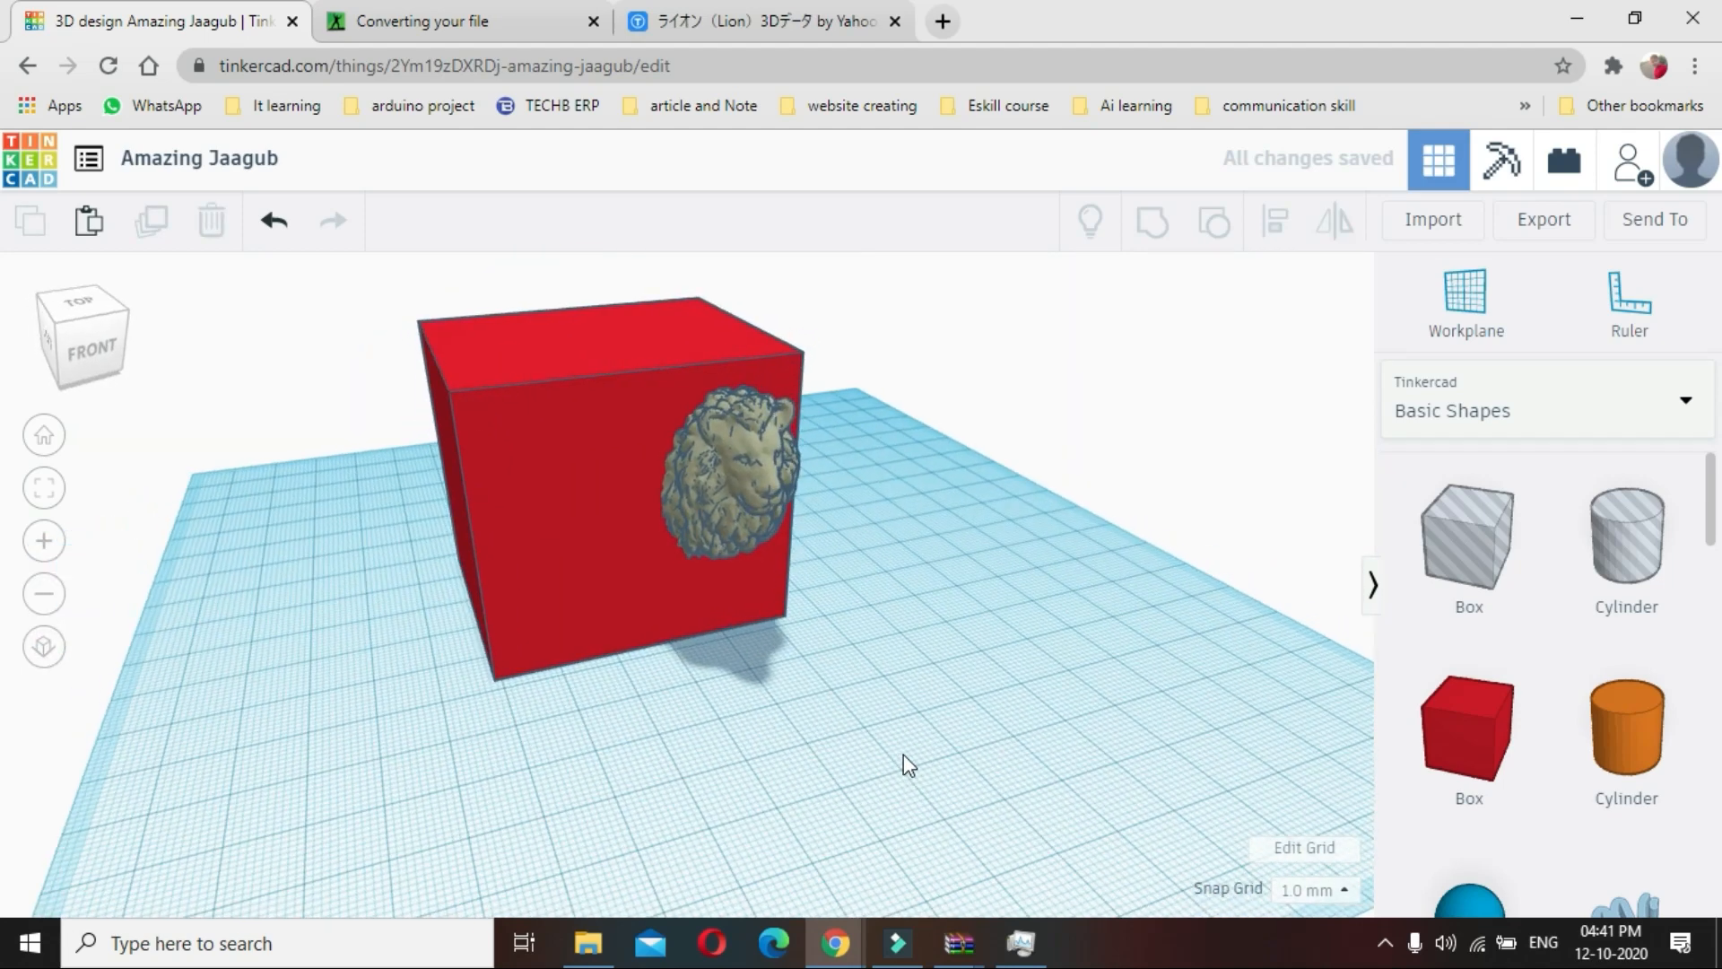
pyautogui.click(594, 595)
pyautogui.moveTo(642, 589); pyautogui.dragTo(668, 589)
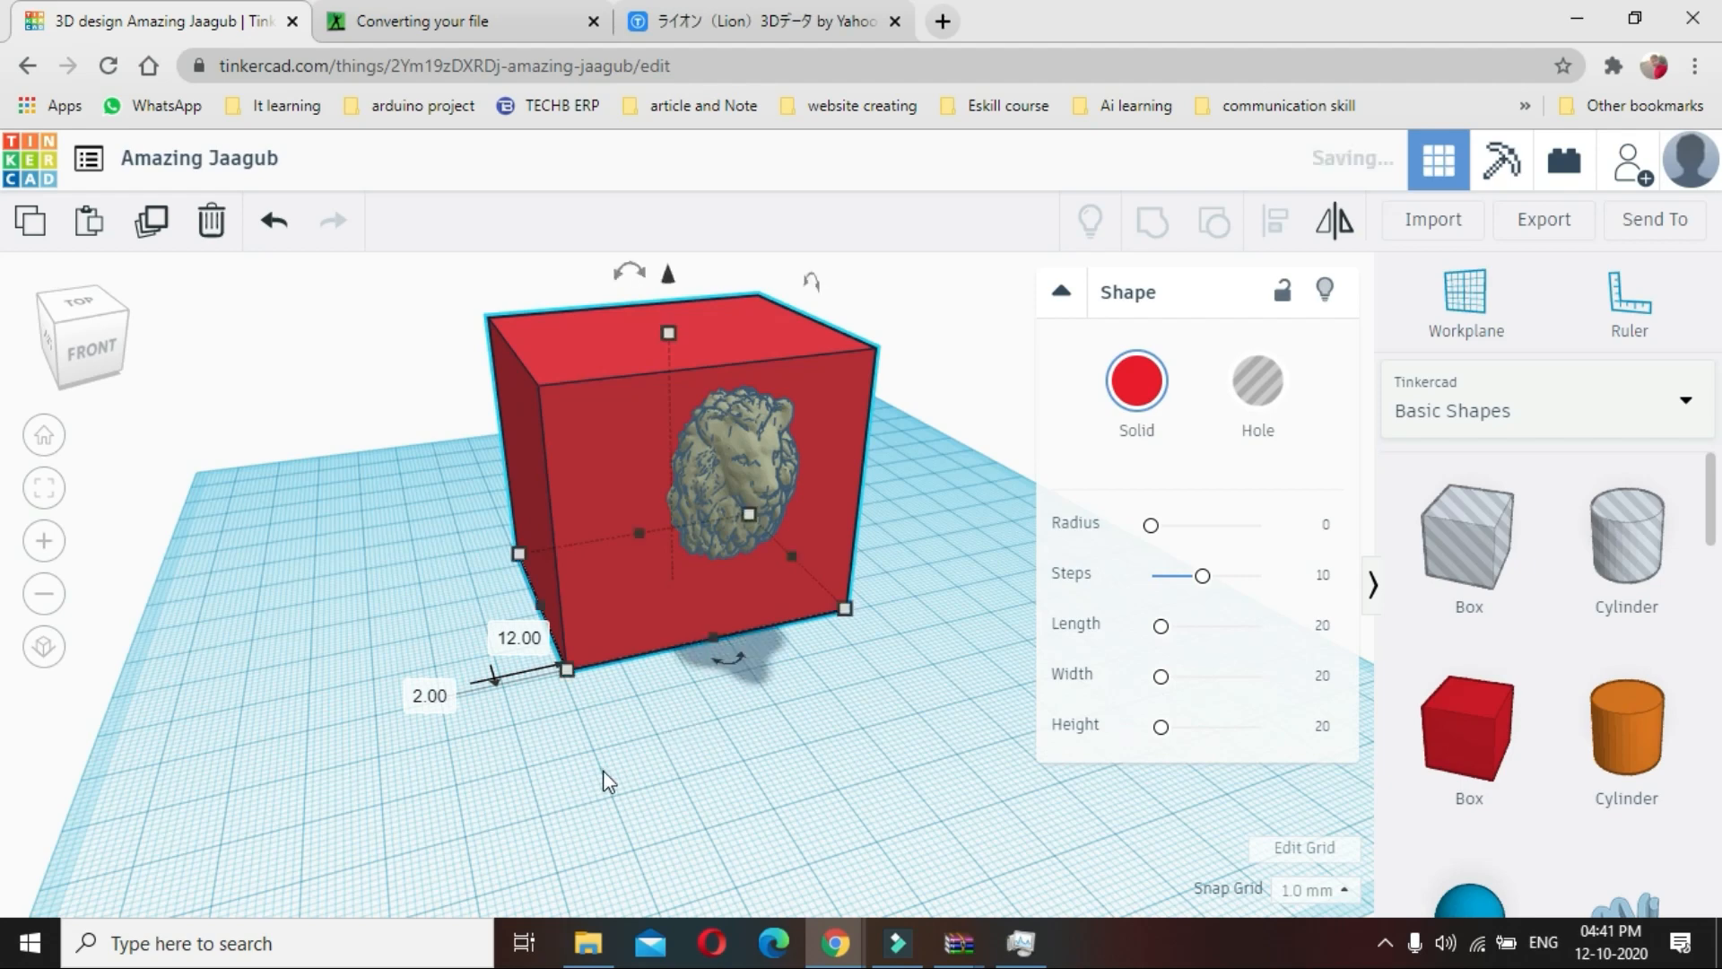
# Extend the red box backwards to 59 by 54 mm so it covers the lion's hindquarters, and turn it into a hole
pyautogui.click(584, 795)
pyautogui.moveTo(584, 796); pyautogui.dragTo(736, 759, button='right')
pyautogui.moveTo(788, 827); pyautogui.dragTo(701, 708, button='right')
pyautogui.click(599, 646)
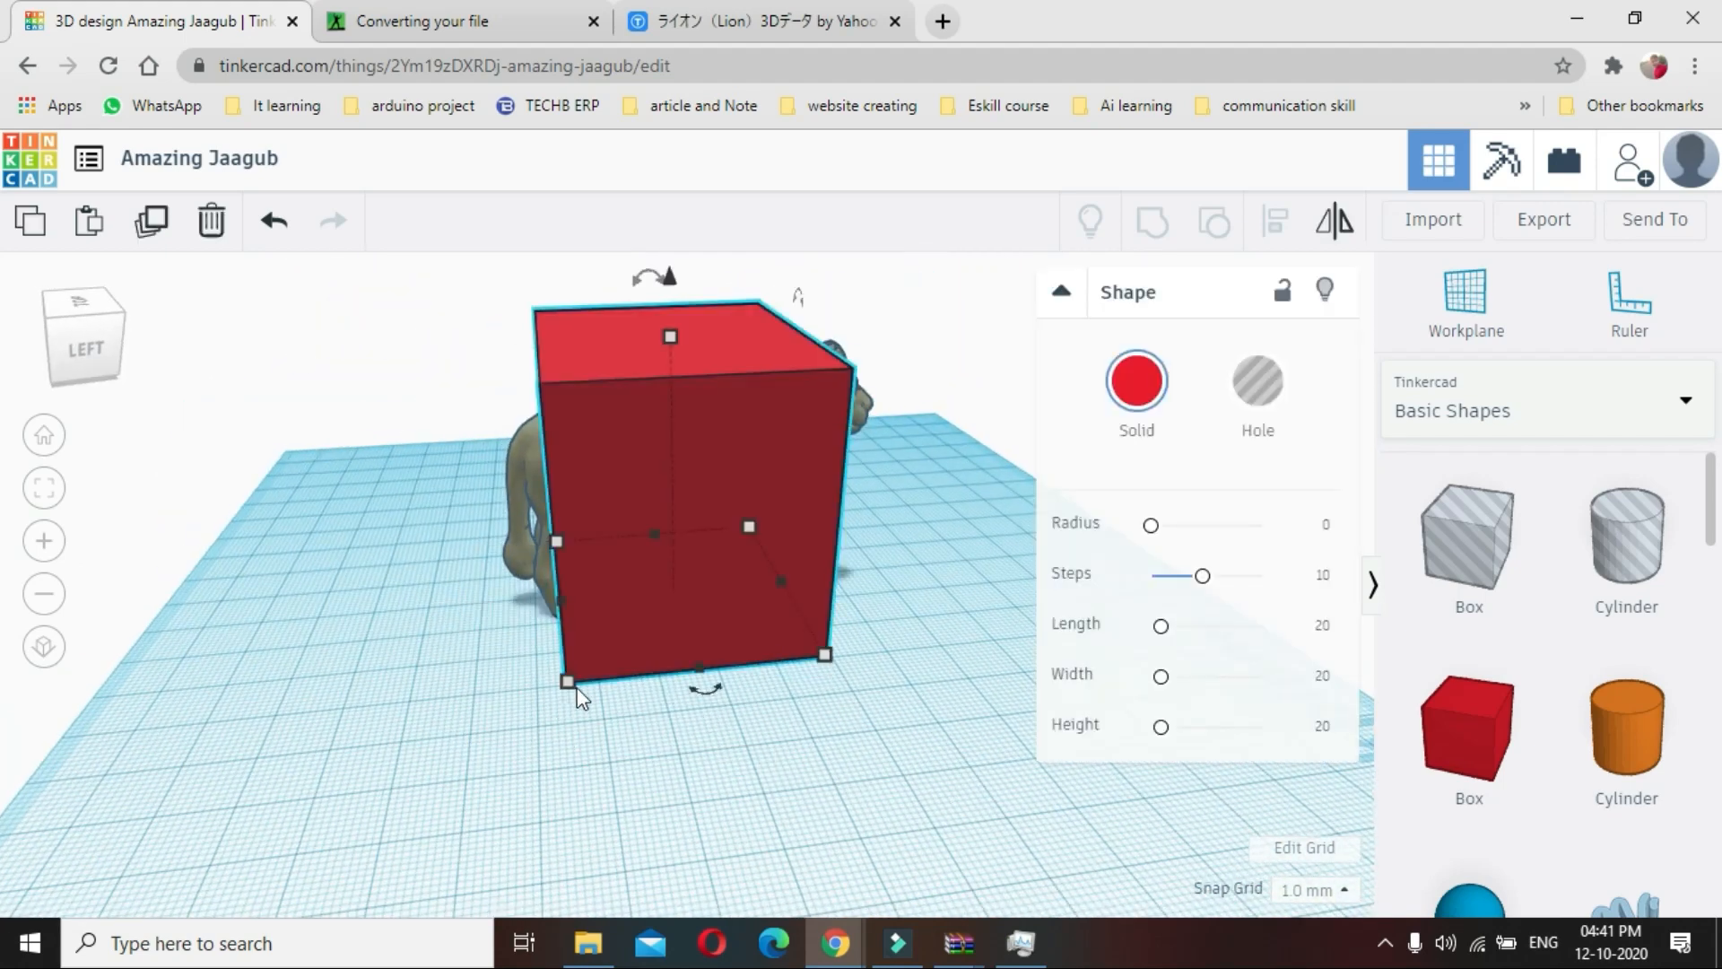
pyautogui.moveTo(568, 681); pyautogui.dragTo(474, 694)
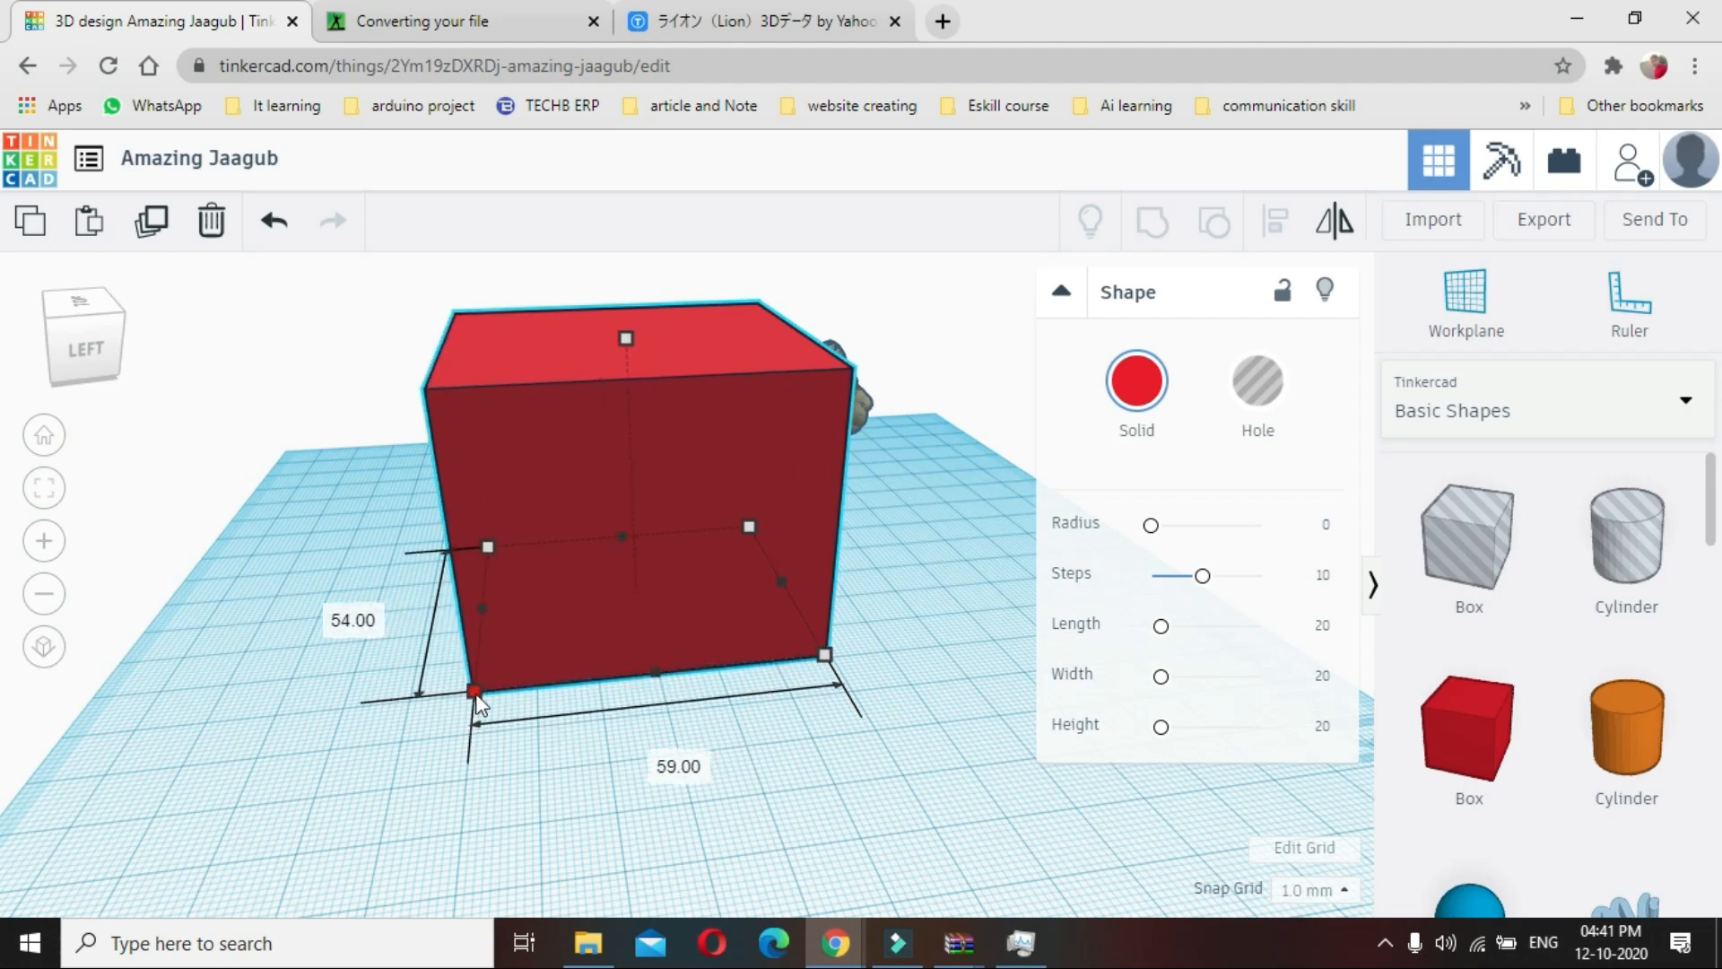
pyautogui.click(1263, 402)
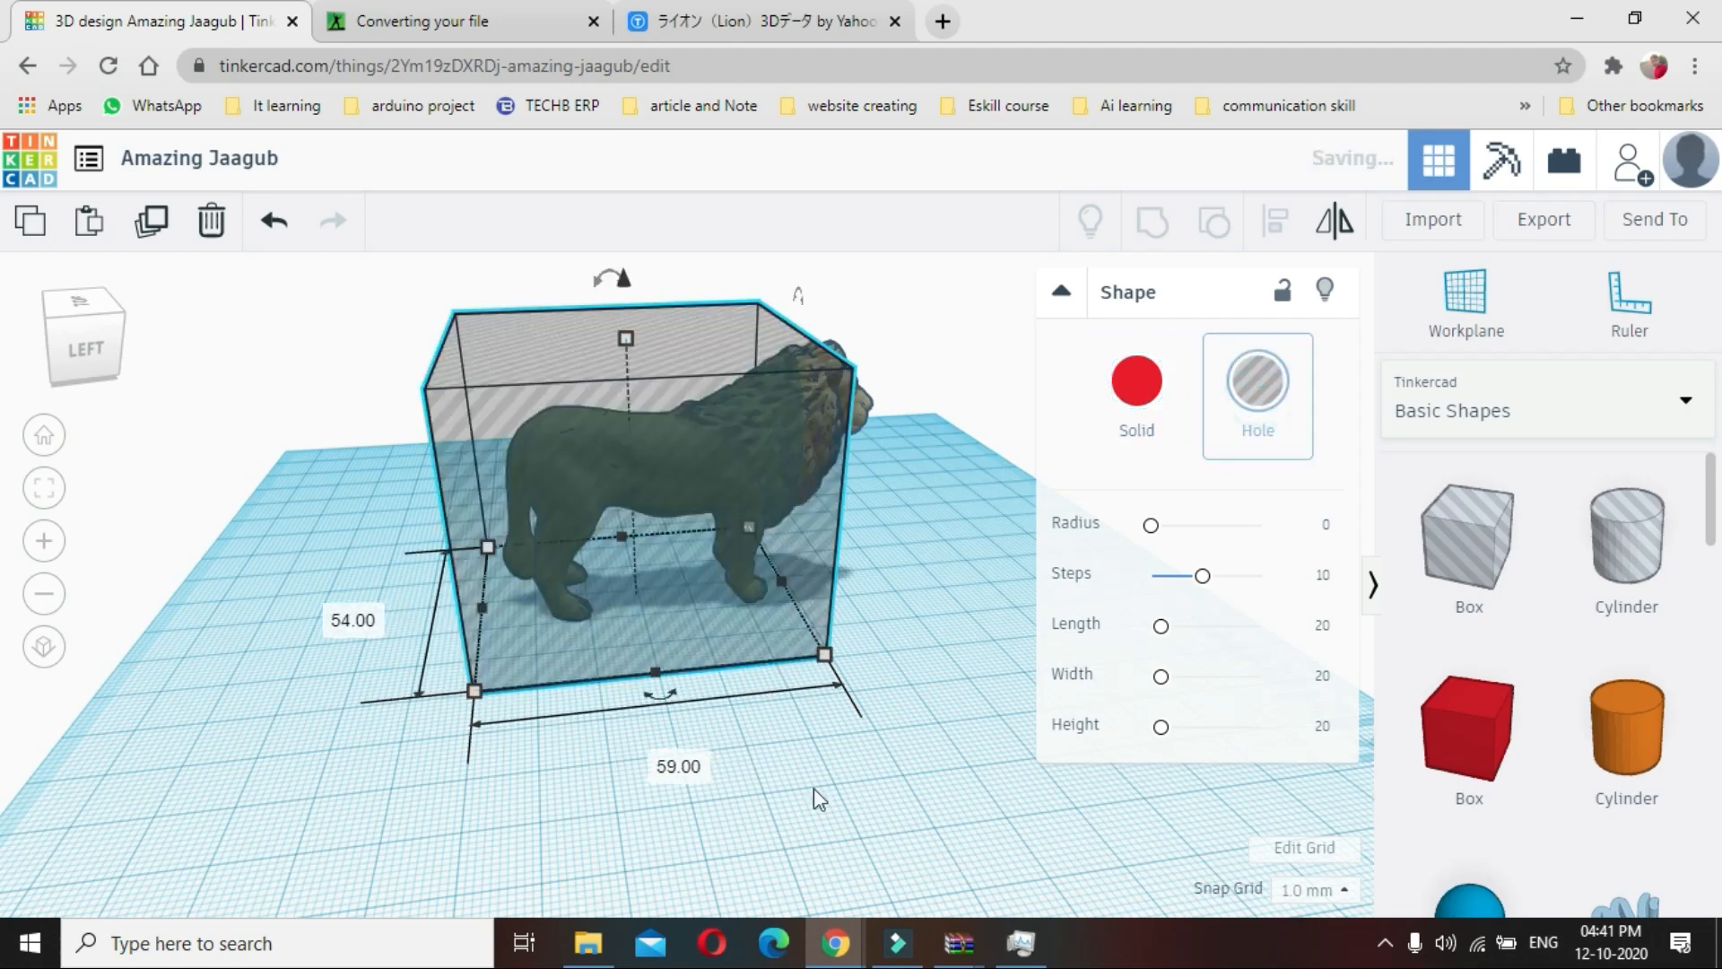
# Group the lion with the hole box to cut away the body and keep only the protruding head
pyautogui.click(907, 811)
pyautogui.moveTo(906, 810); pyautogui.dragTo(197, 811, button='right')
pyautogui.moveTo(1063, 758); pyautogui.dragTo(487, 298)
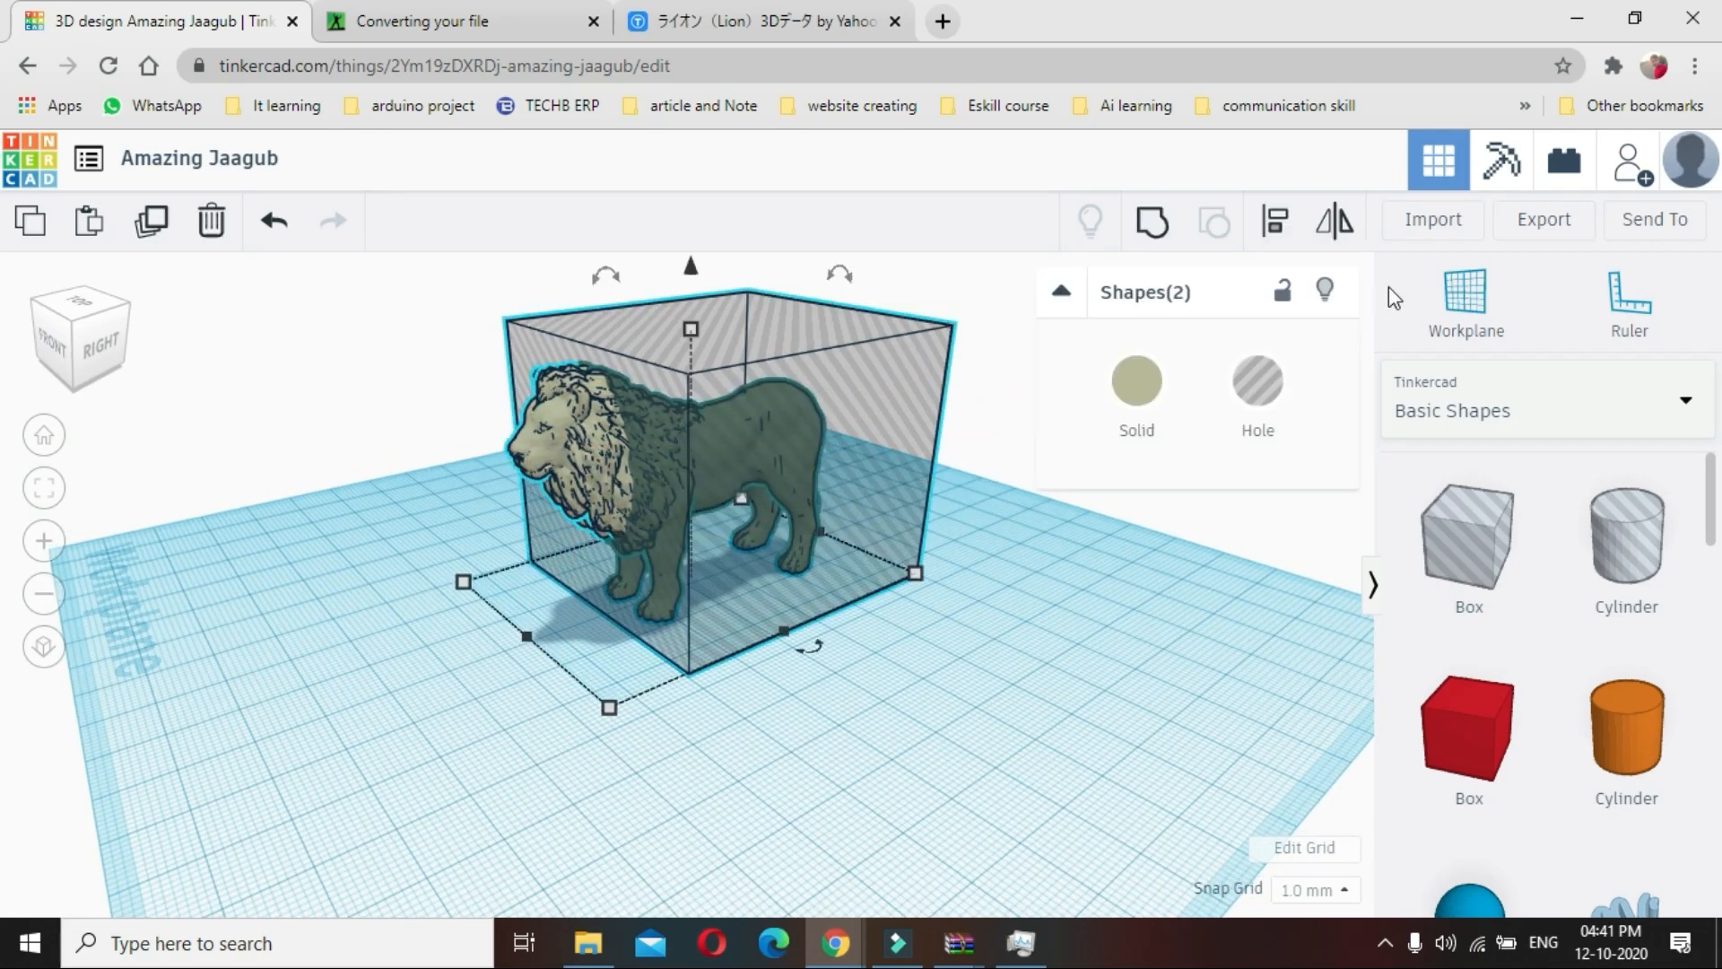
pyautogui.click(1152, 225)
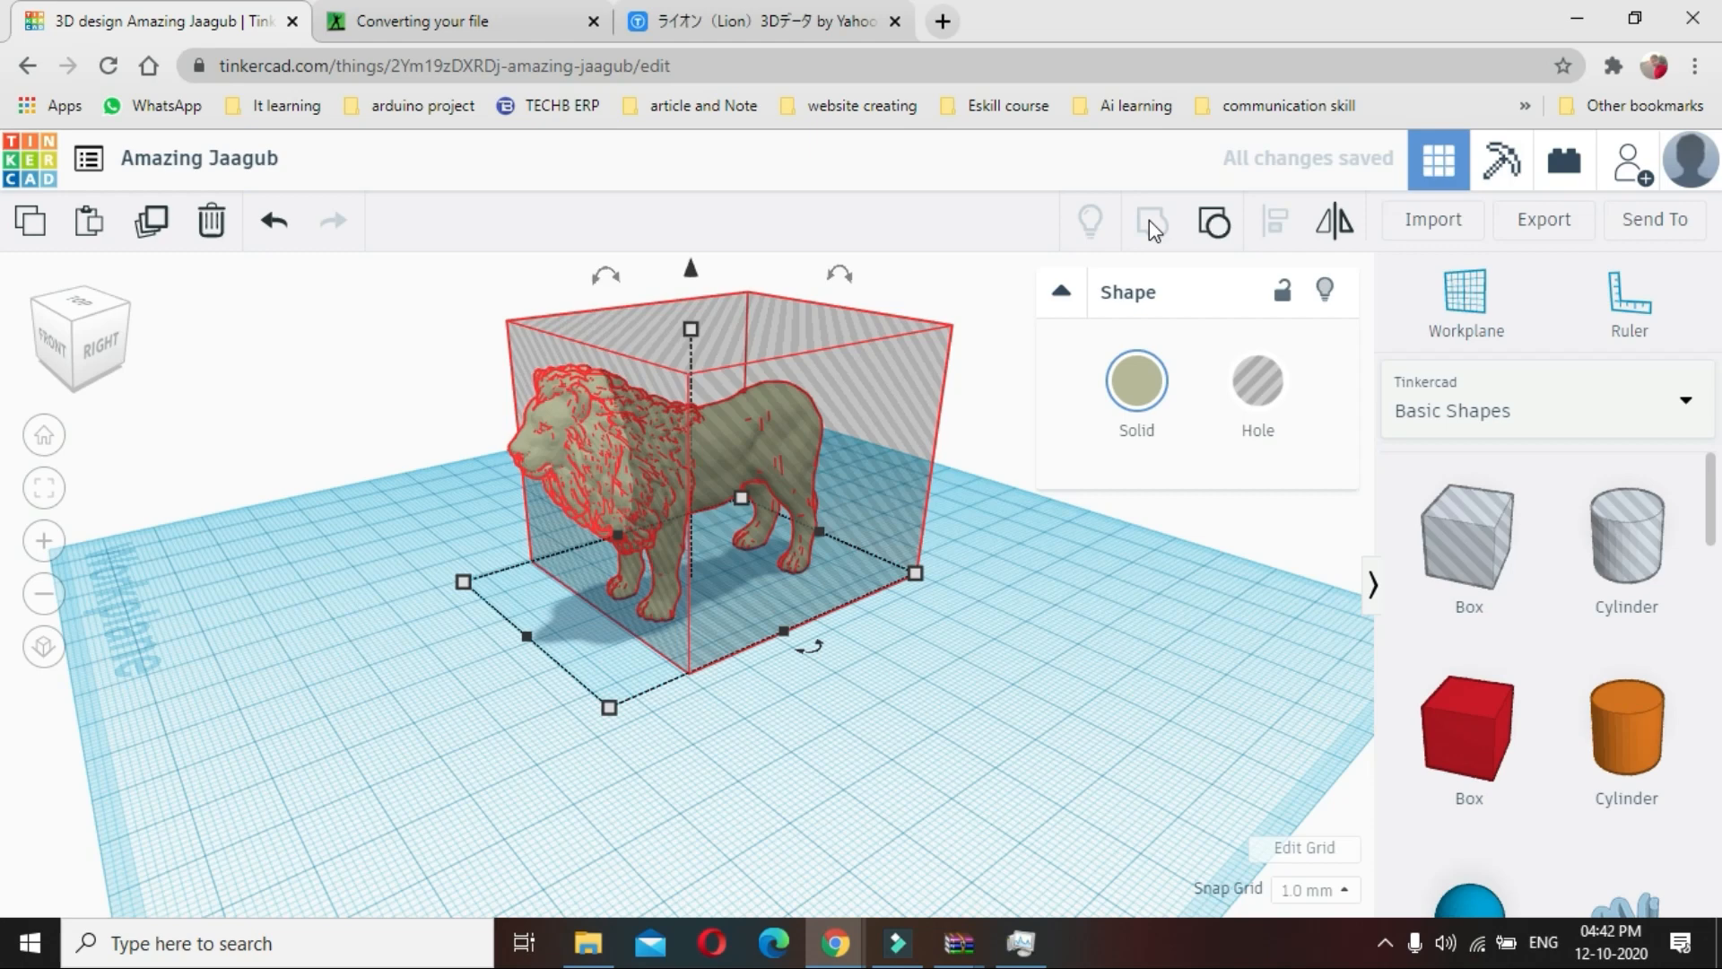
pyautogui.click(863, 741)
pyautogui.moveTo(626, 702); pyautogui.dragTo(780, 604, button='right')
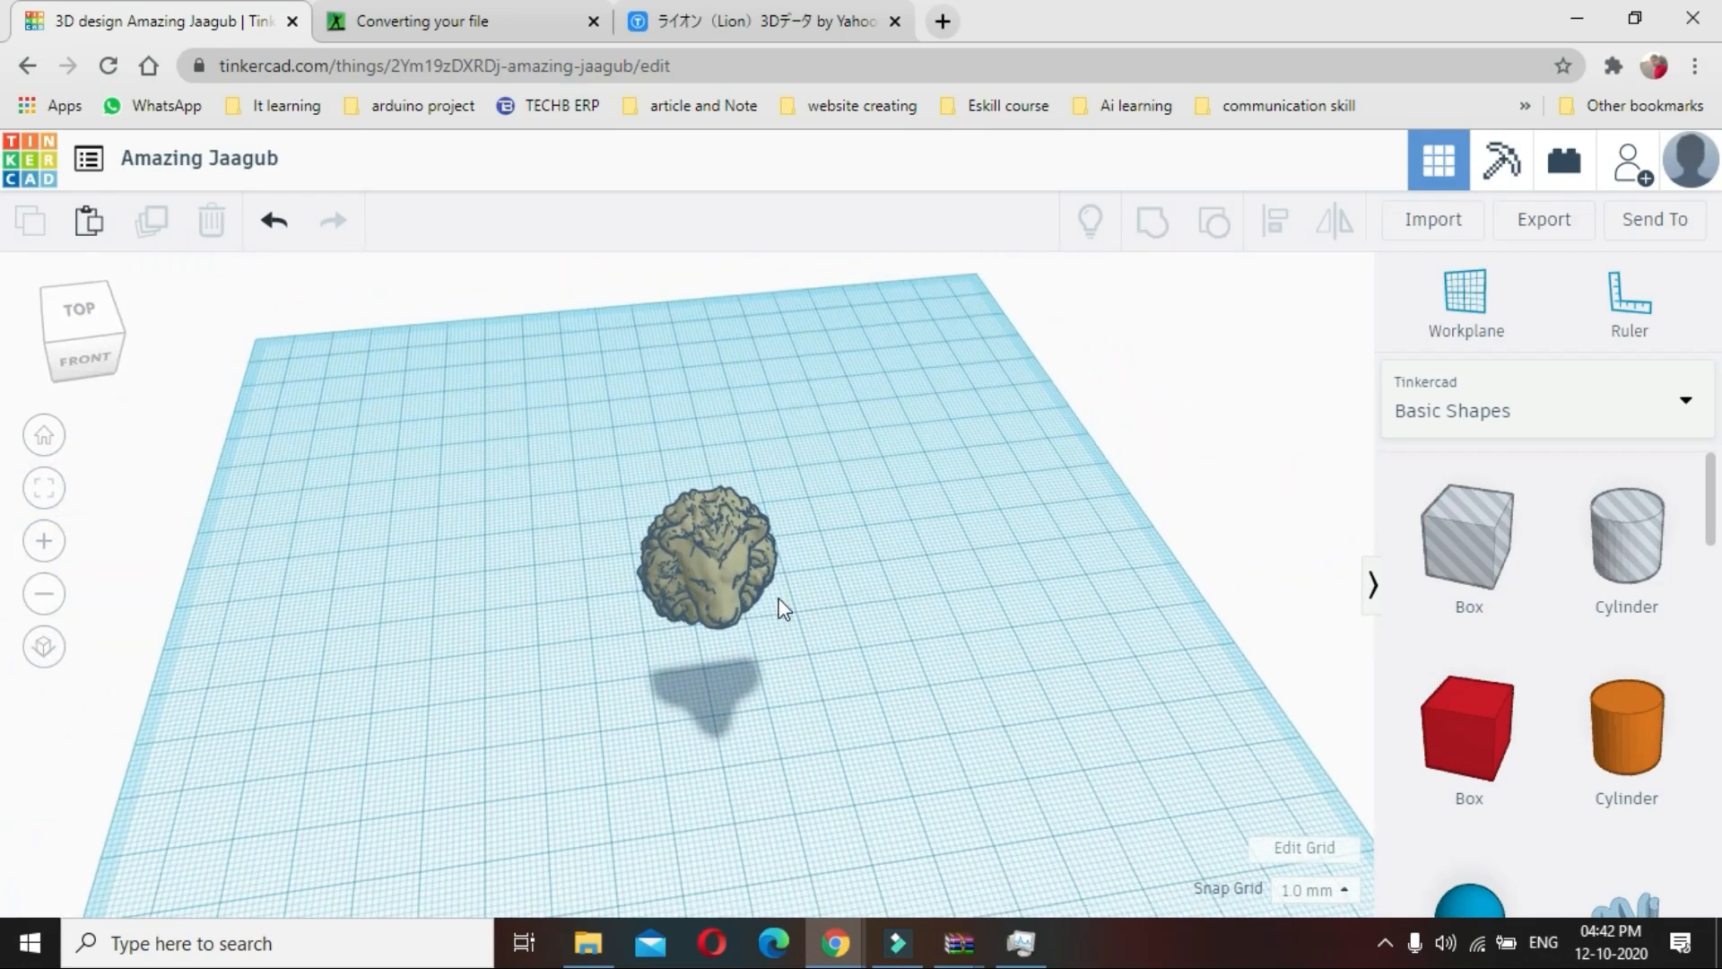
# Copy the lion's head and paste it into the Fantabulous Juttuli-Migelo design, viewed from the home position
pyautogui.click(687, 557)
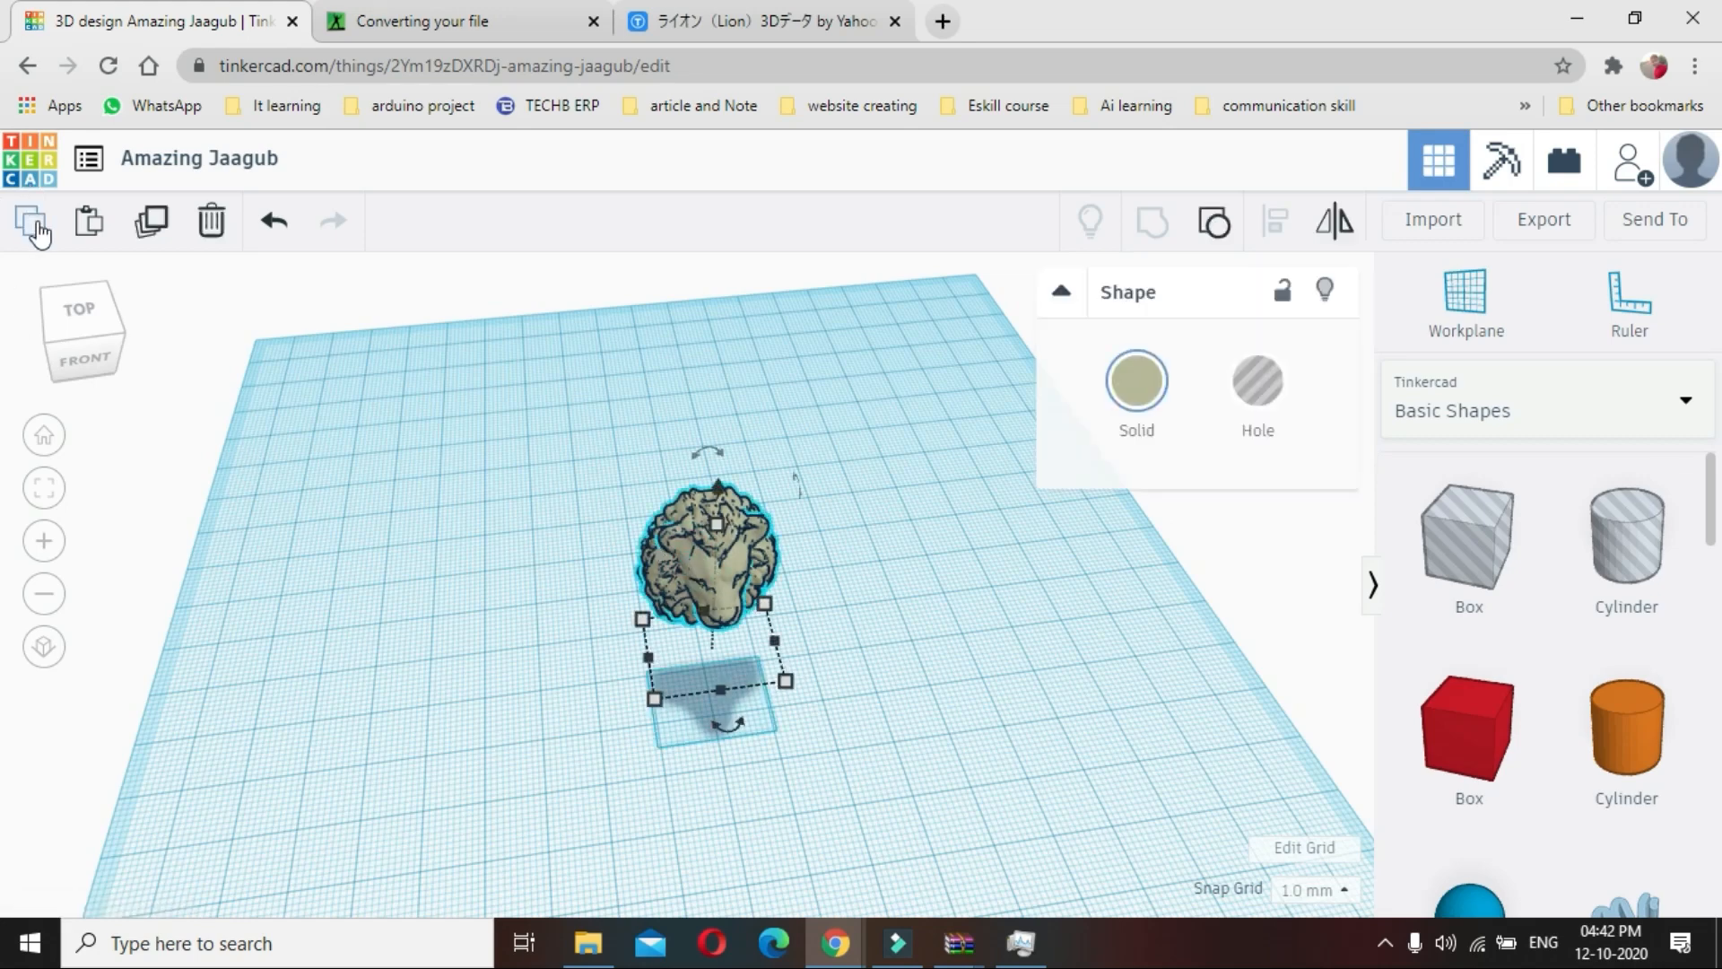
pyautogui.click(36, 232)
pyautogui.click(87, 161)
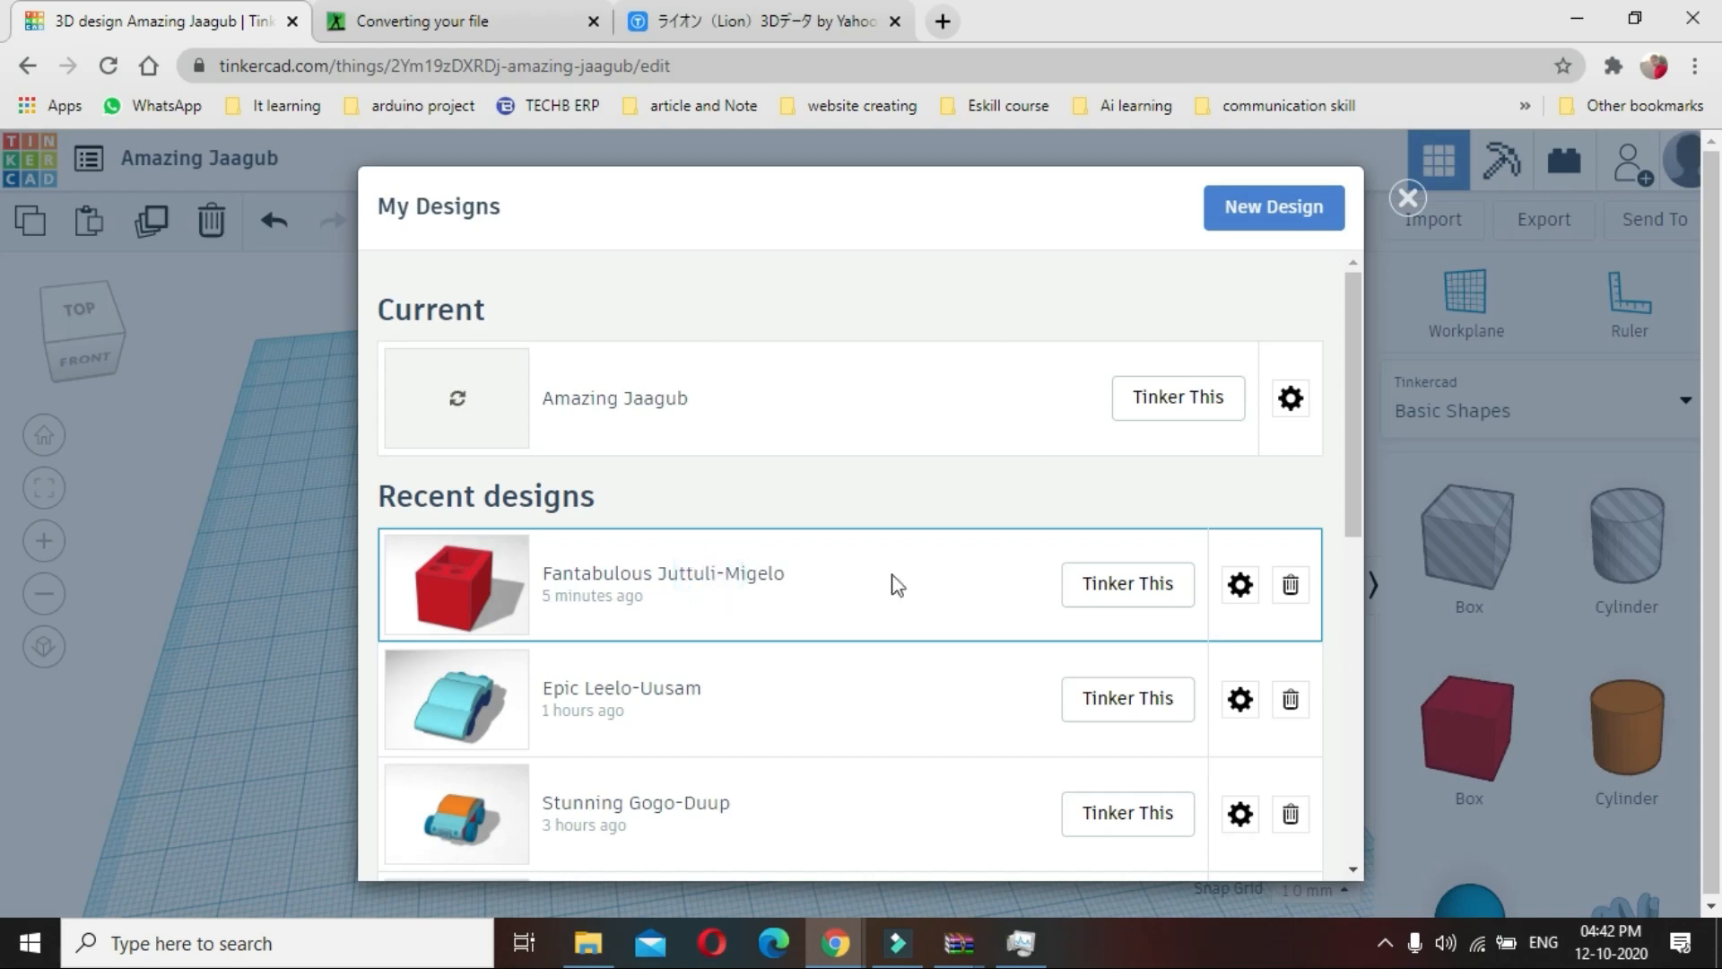
pyautogui.click(1137, 590)
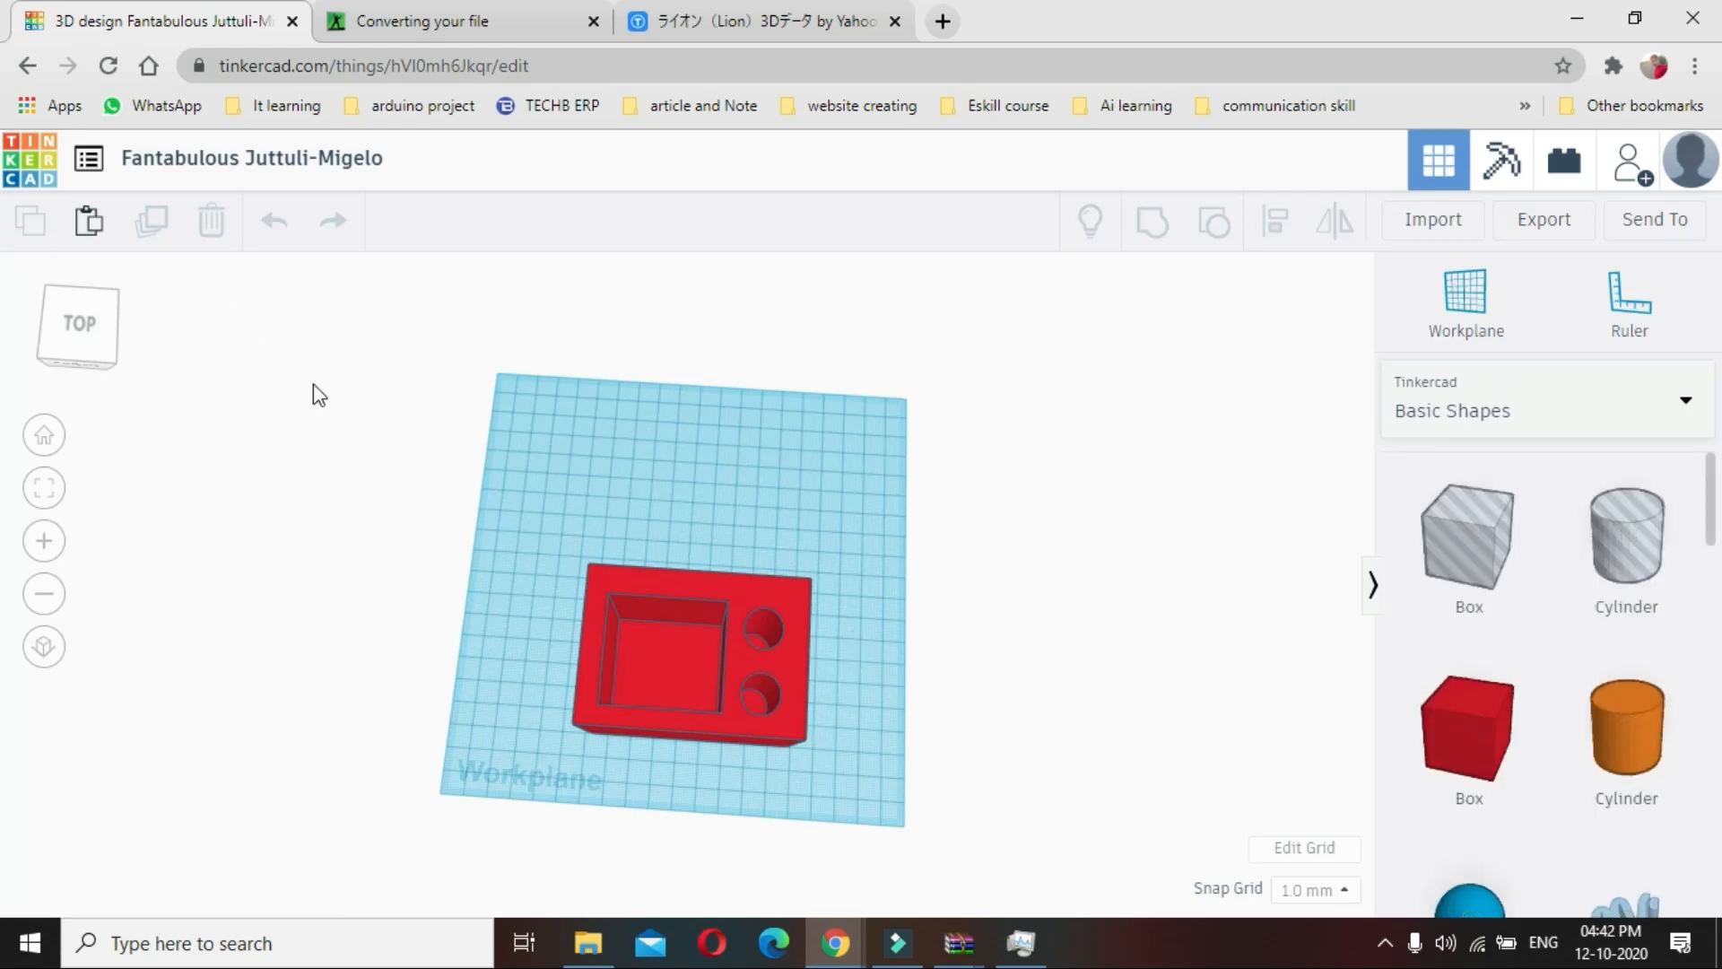
pyautogui.click(44, 435)
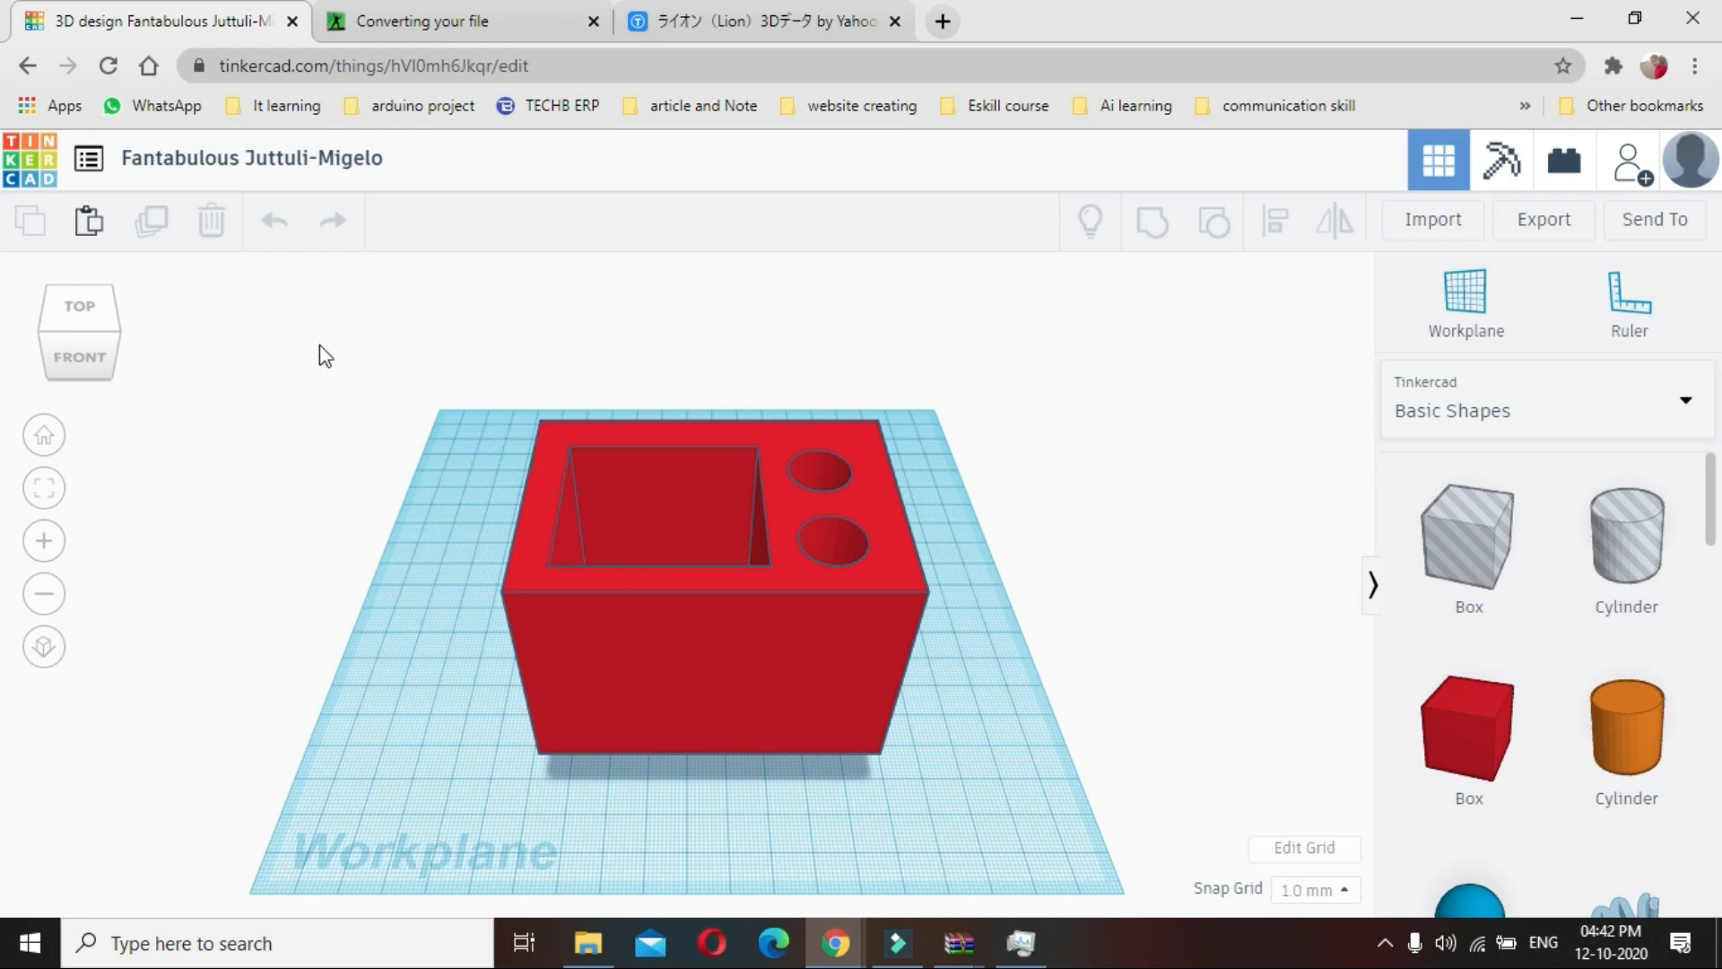
pyautogui.click(88, 220)
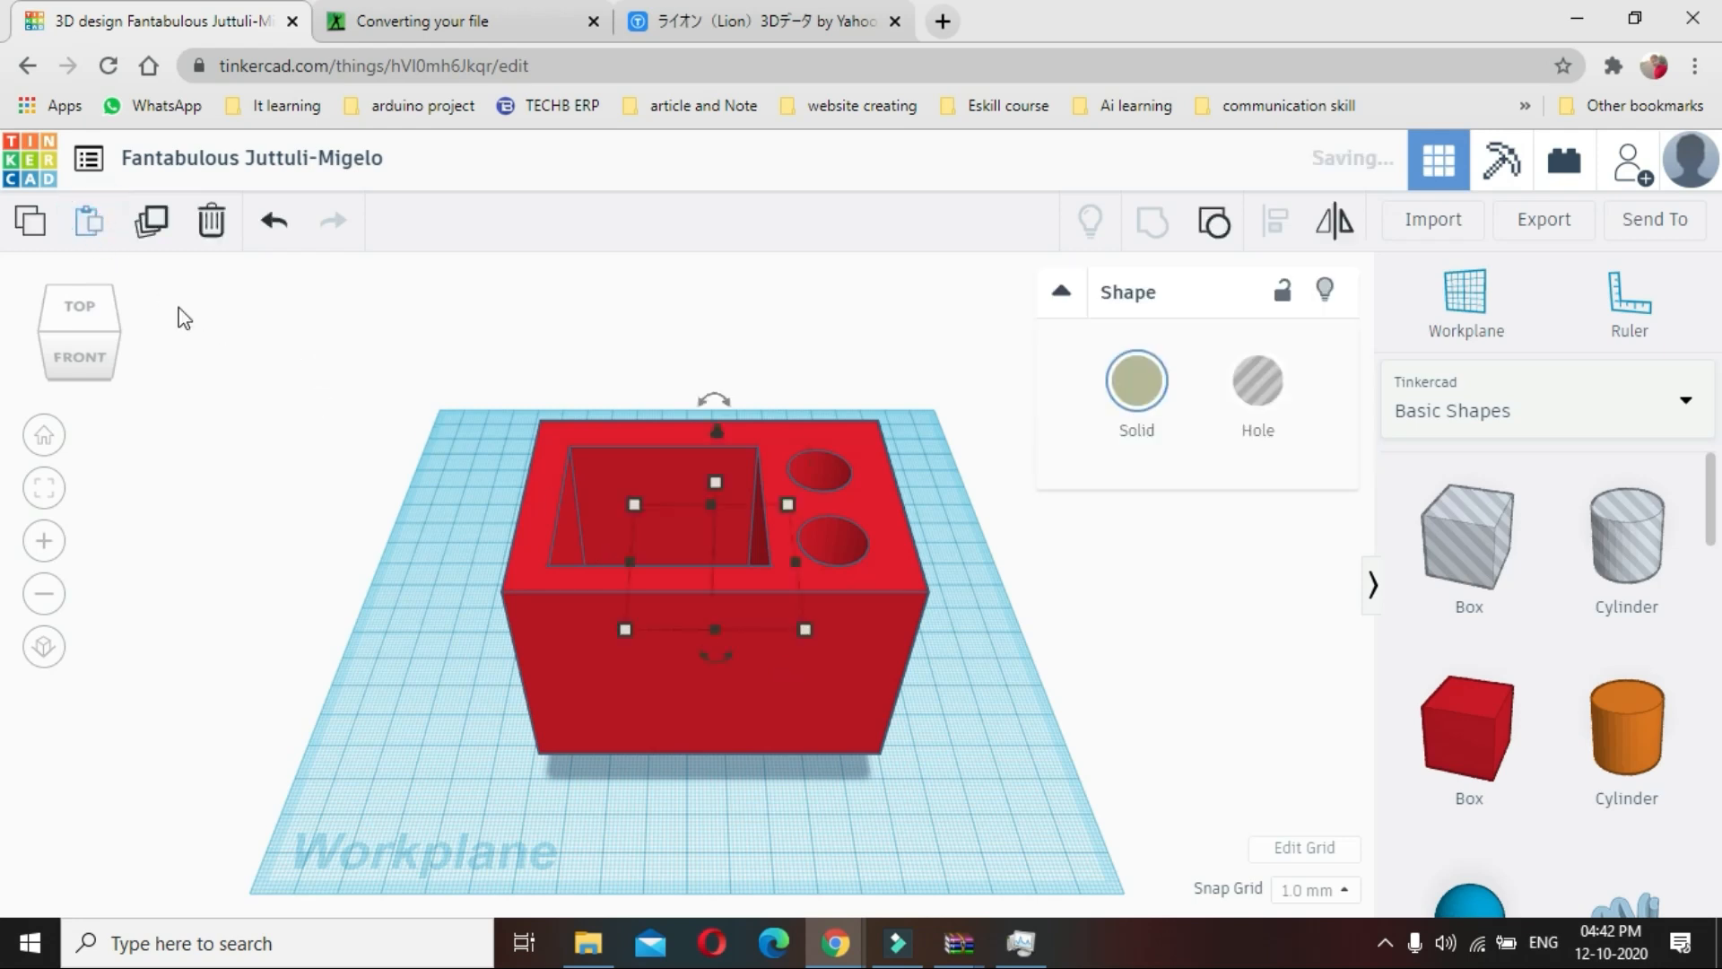
# Shrink the pasted lion's head inside the red box and recolour it blue
pyautogui.click(836, 810)
pyautogui.click(917, 646)
pyautogui.click(1137, 378)
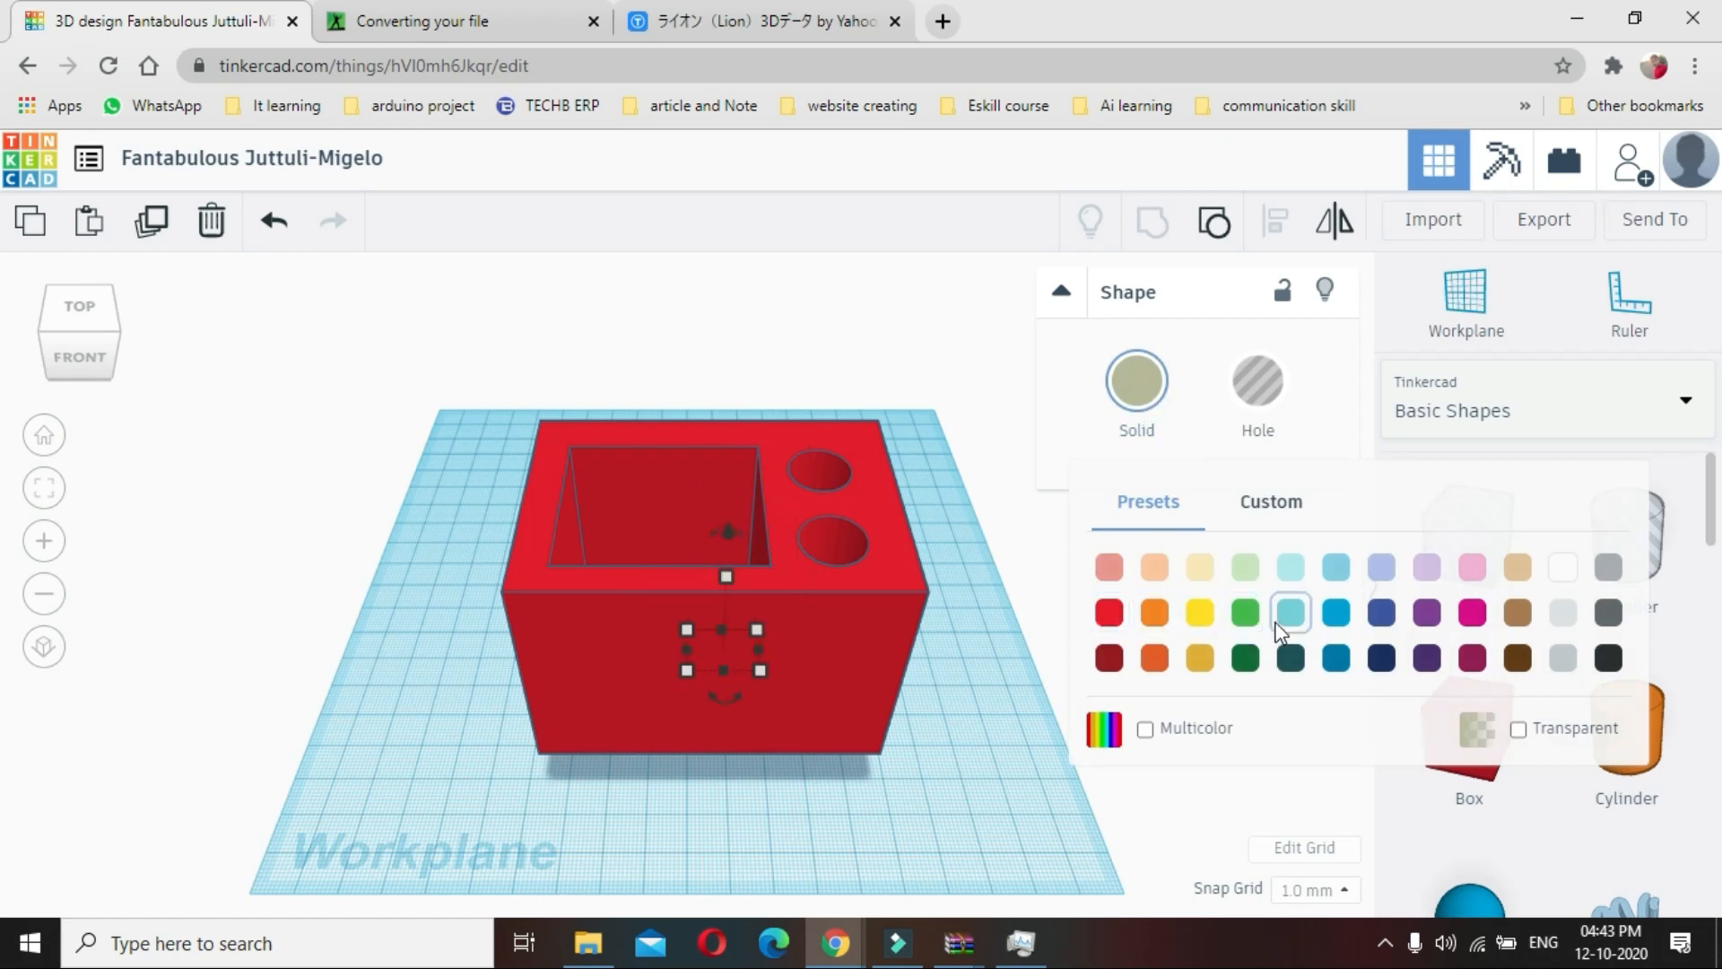
pyautogui.click(1345, 625)
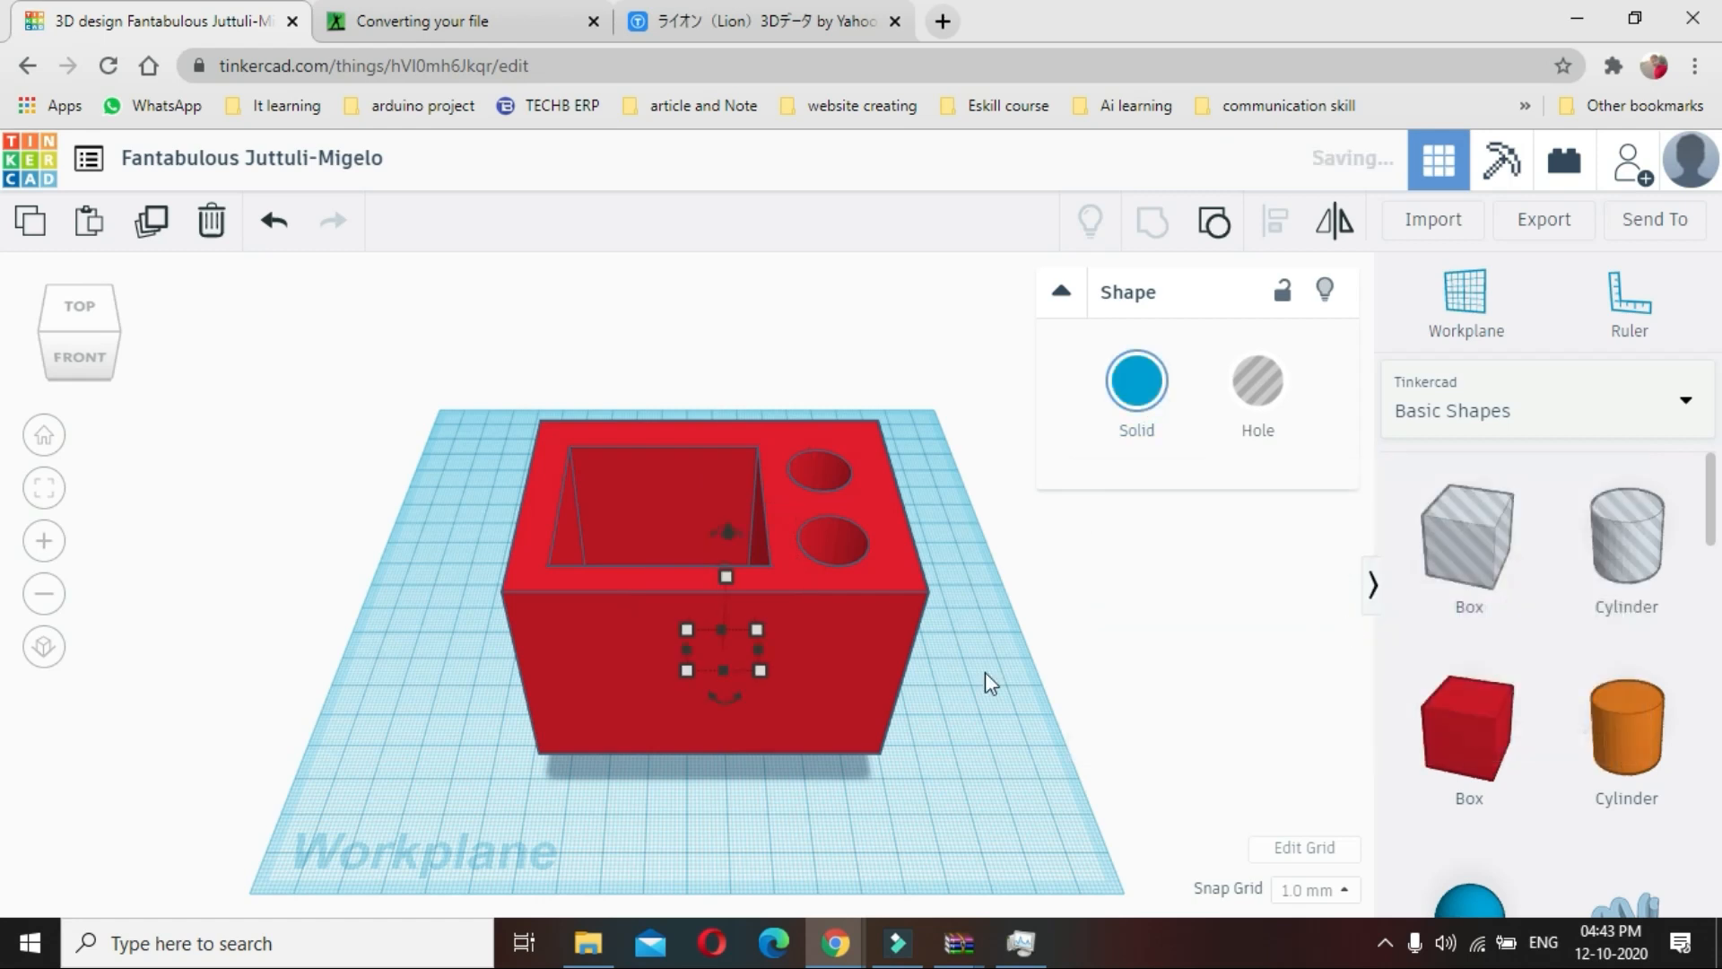
# Move the red box across the workplane by -54 mm and -12 mm so the lion's head is exposed in front of it
pyautogui.click(881, 821)
pyautogui.moveTo(881, 821); pyautogui.dragTo(1074, 838, button='right')
pyautogui.moveTo(782, 606); pyautogui.dragTo(633, 513)
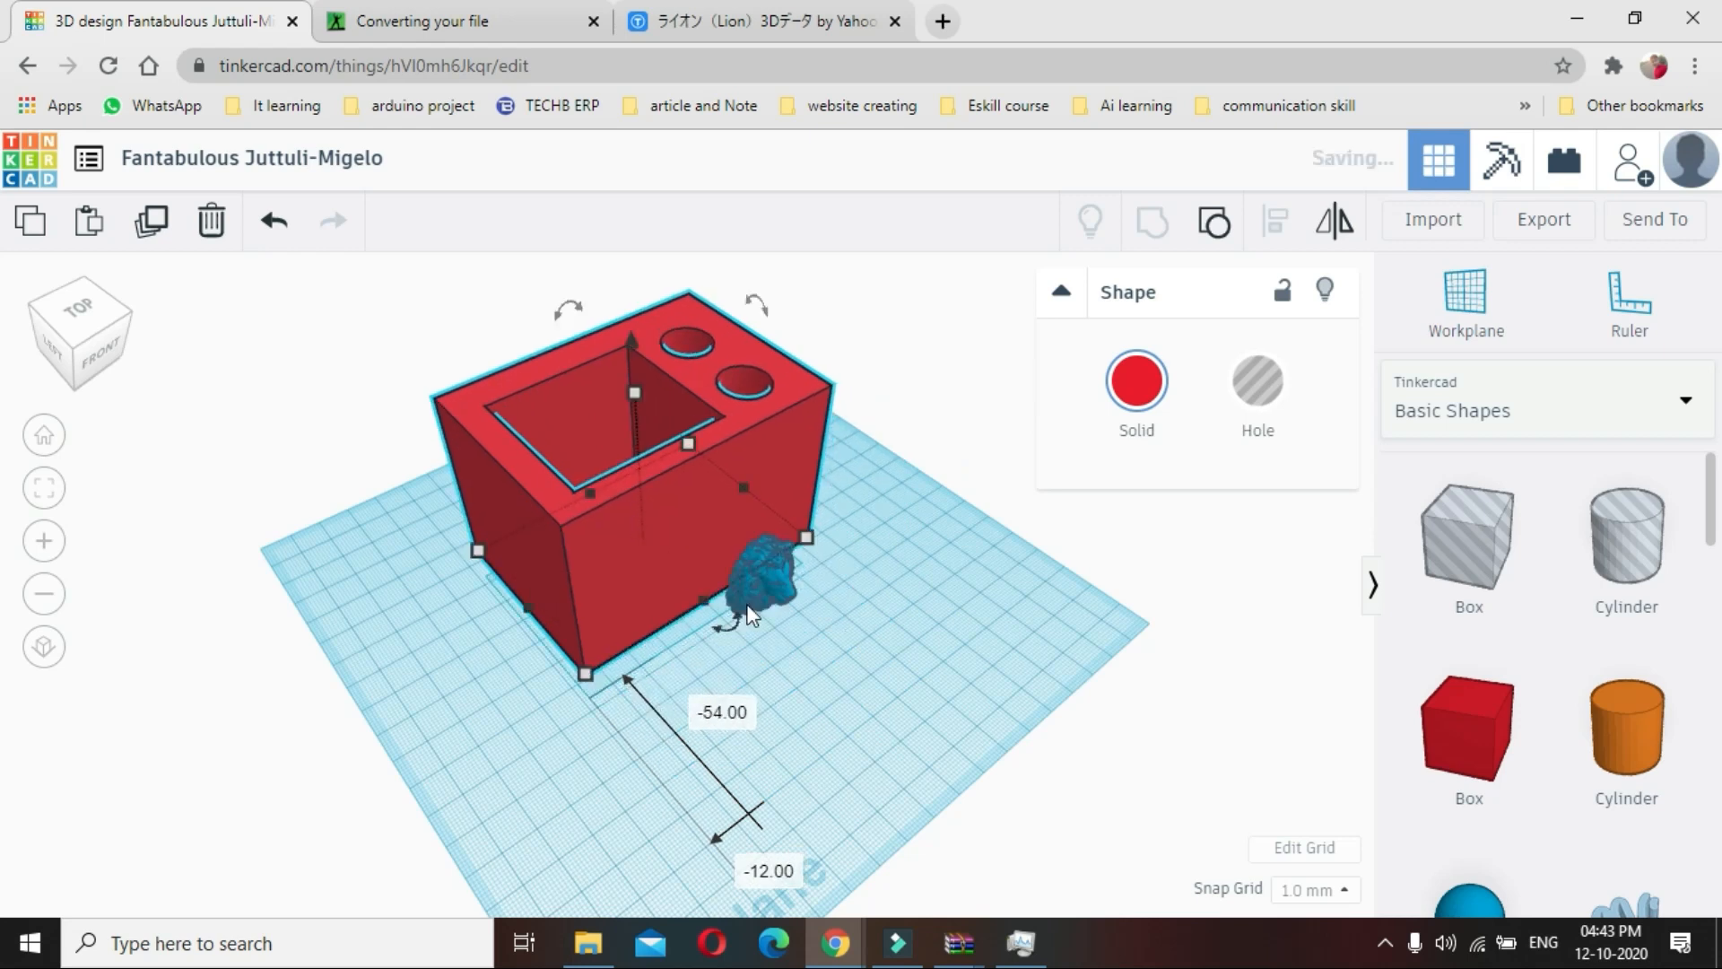
# Stretch the lion's head taller and enlarge its base to about 42 by 17 mm
pyautogui.click(772, 584)
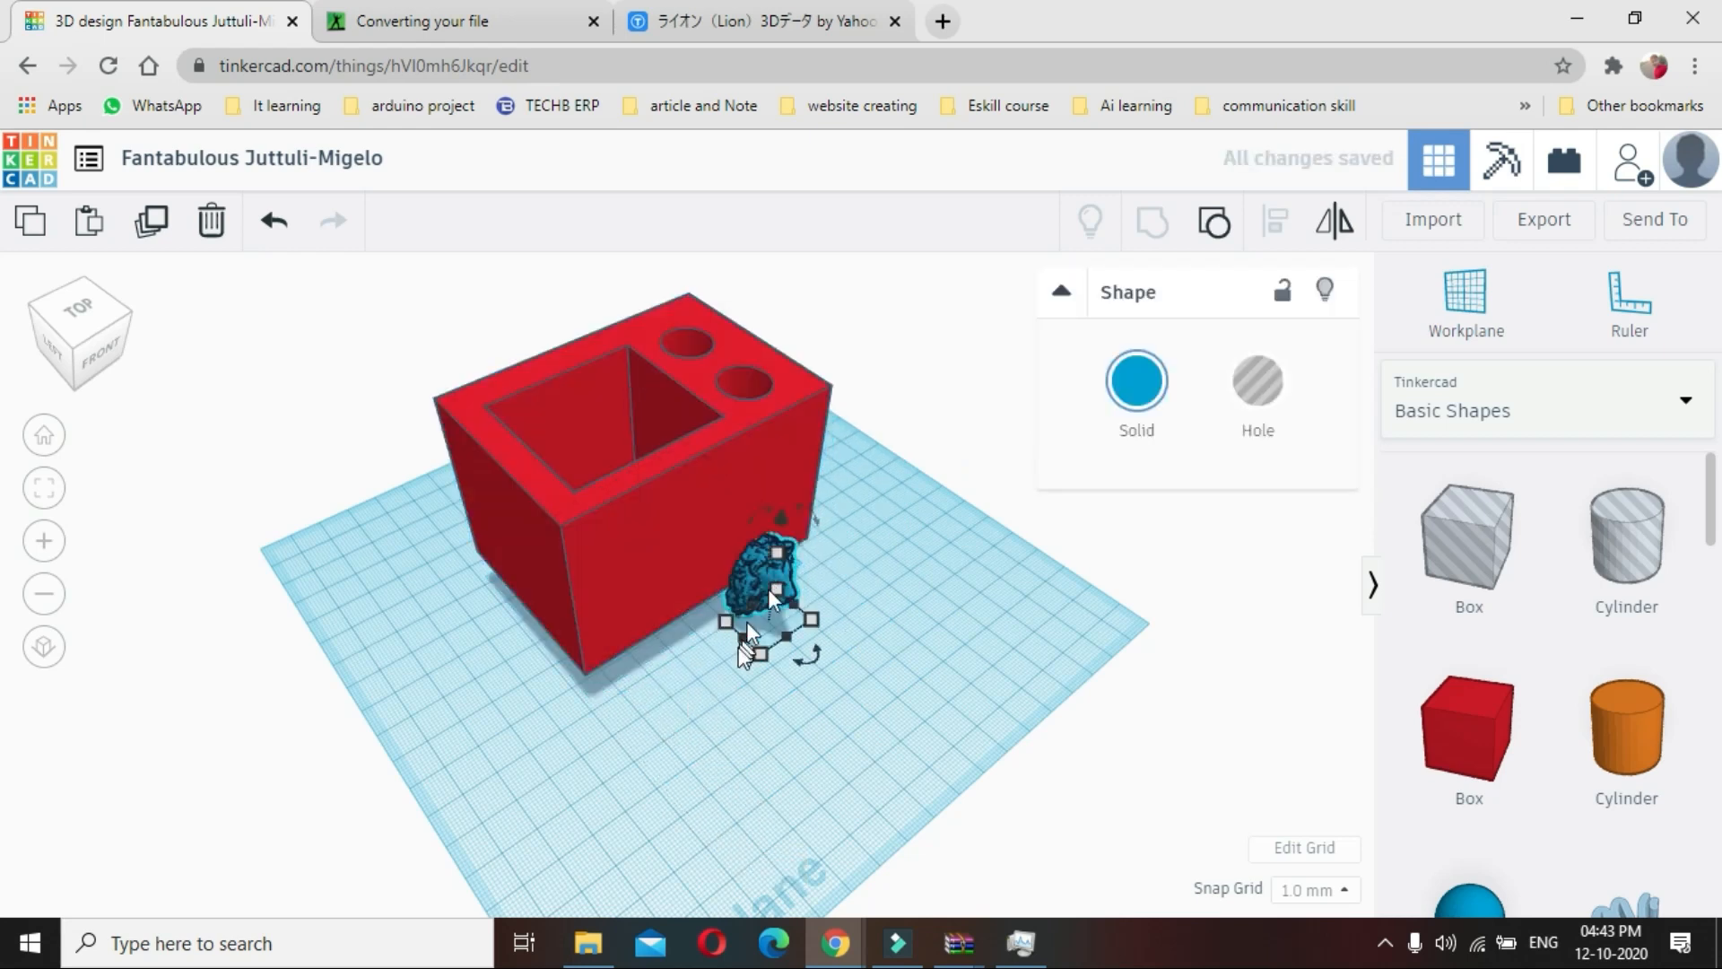
pyautogui.moveTo(775, 553); pyautogui.dragTo(786, 482)
pyautogui.moveTo(727, 630); pyautogui.dragTo(672, 663)
pyautogui.click(924, 678)
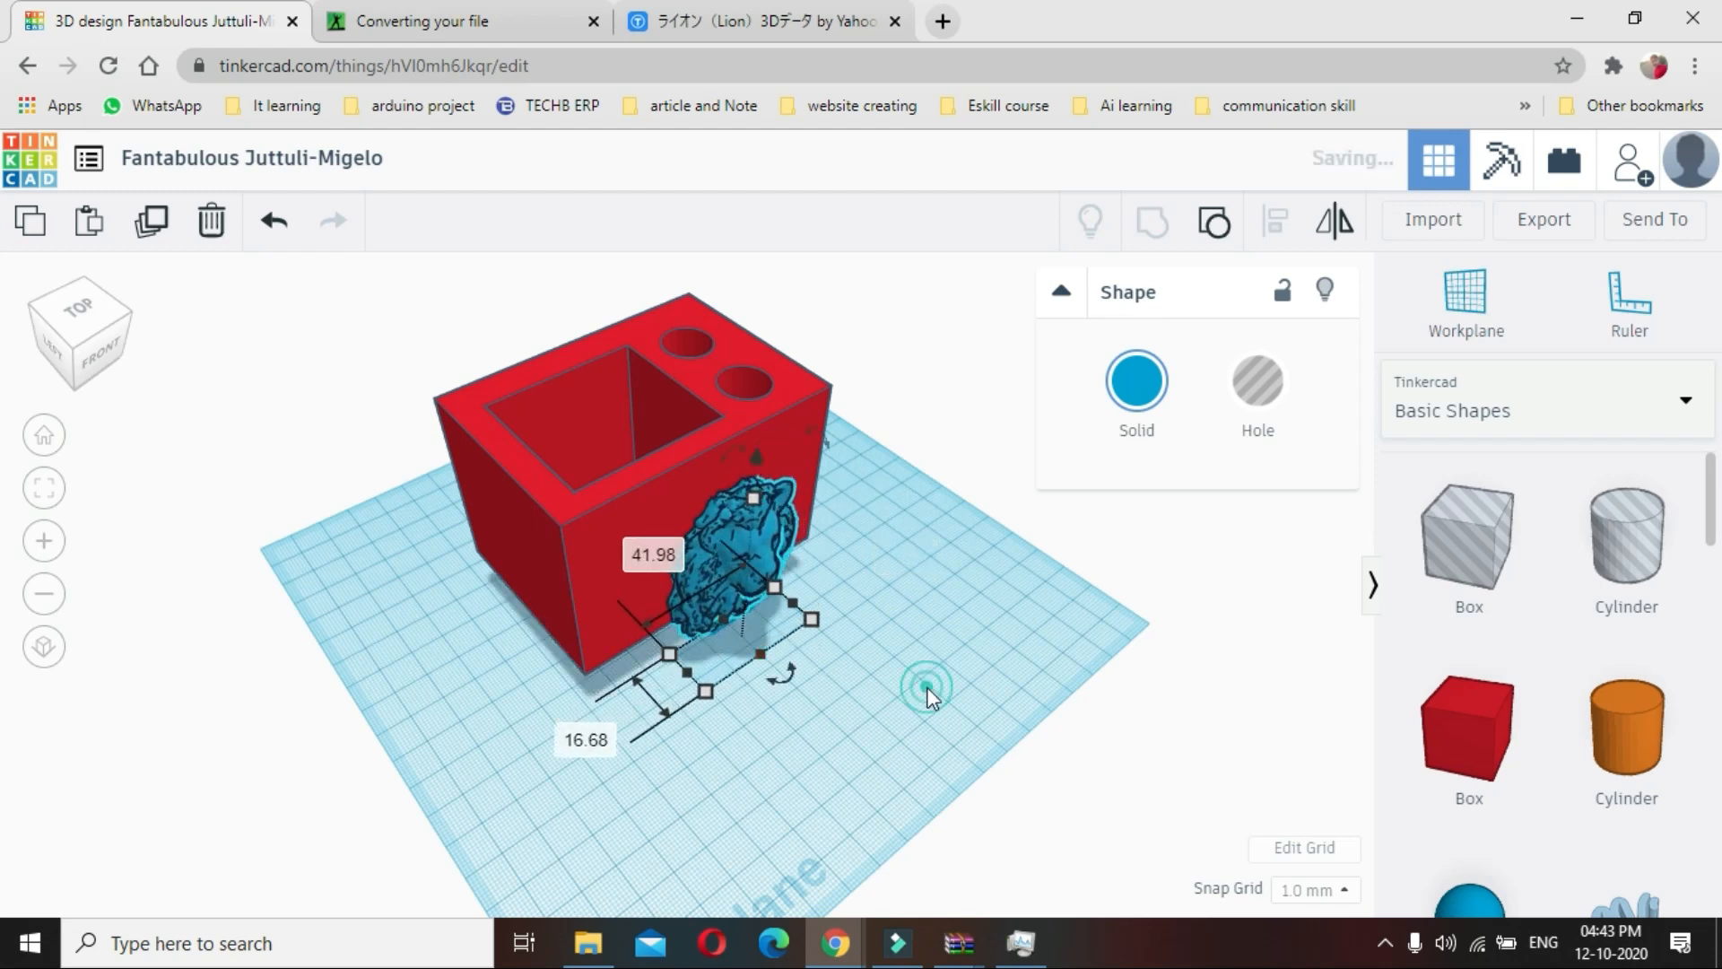
# Enlarge the lion's head base to about 63 by 31 mm into the box's front face, and raise the head by 8 mm
pyautogui.click(937, 681)
pyautogui.moveTo(858, 705); pyautogui.dragTo(653, 513, button='right')
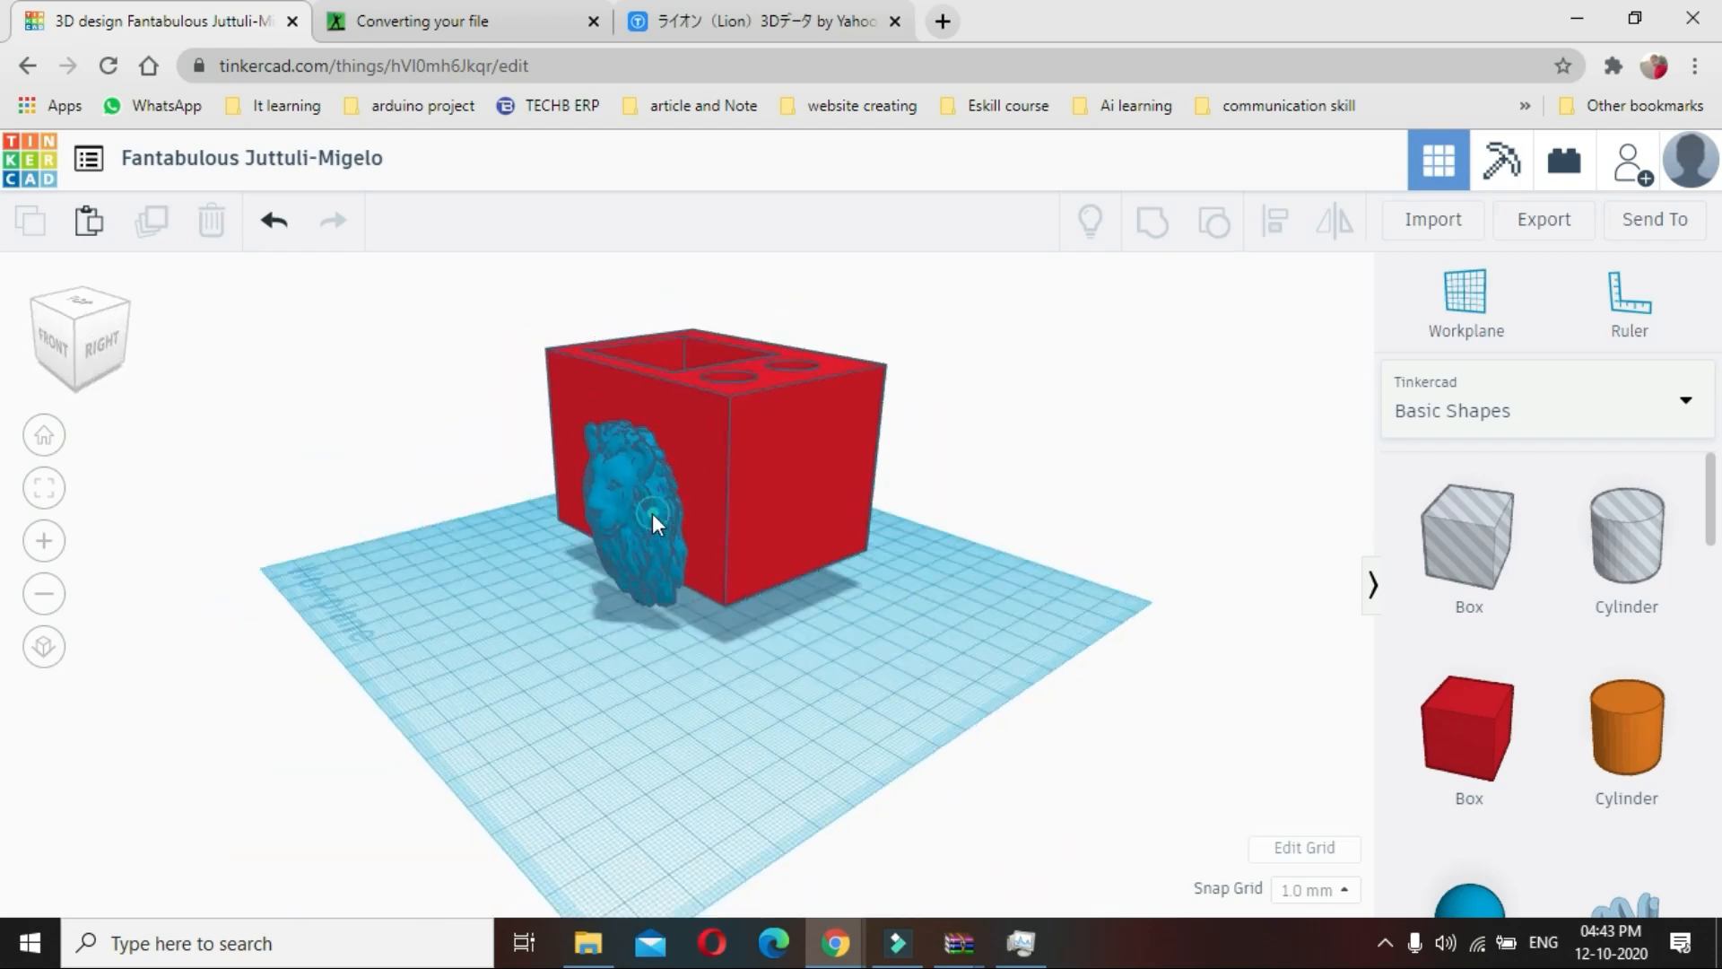
pyautogui.click(658, 538)
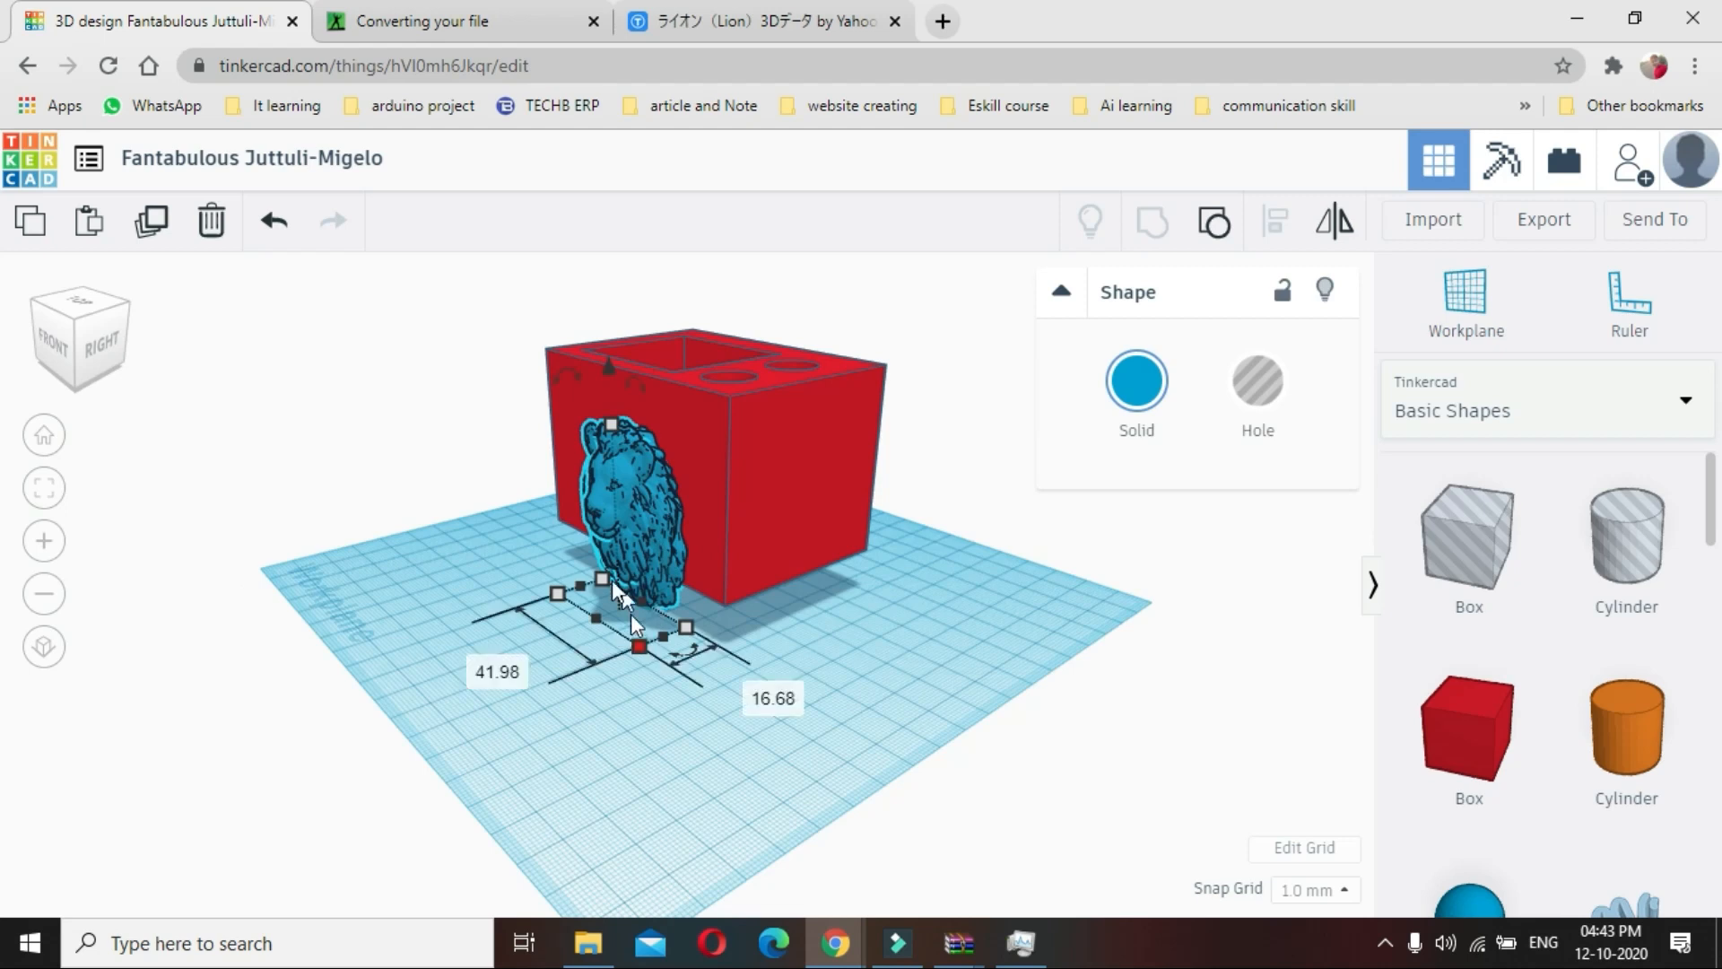
pyautogui.moveTo(610, 577); pyautogui.dragTo(608, 547)
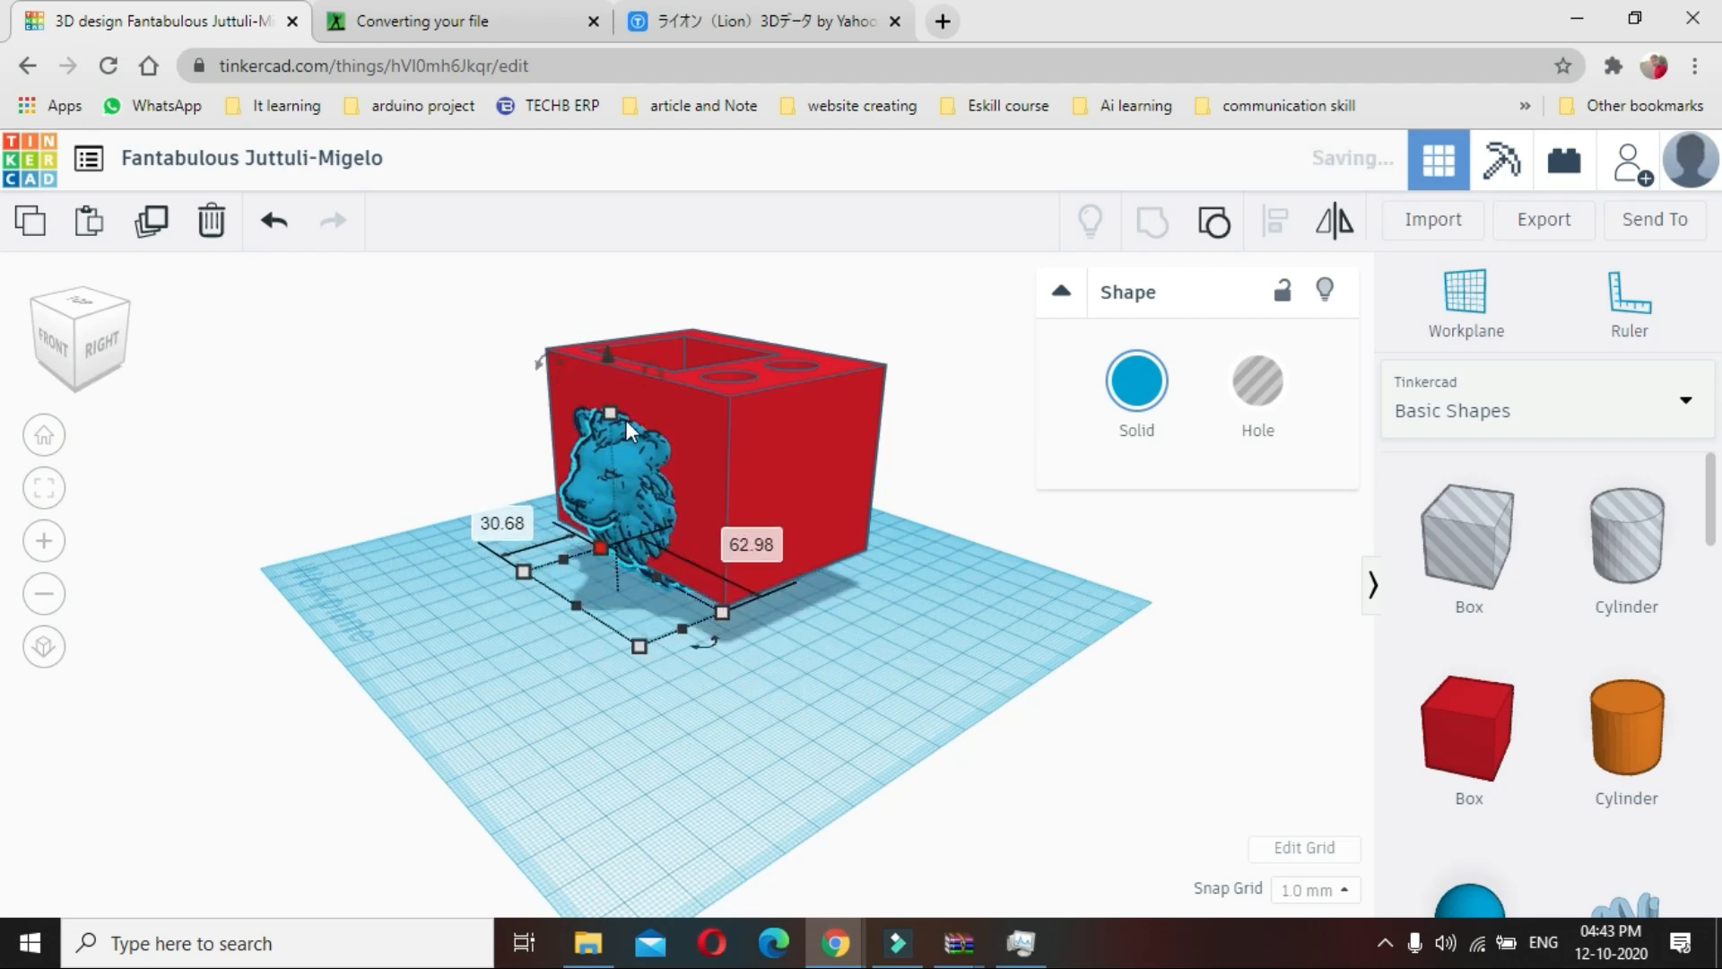
pyautogui.moveTo(606, 358); pyautogui.dragTo(612, 326)
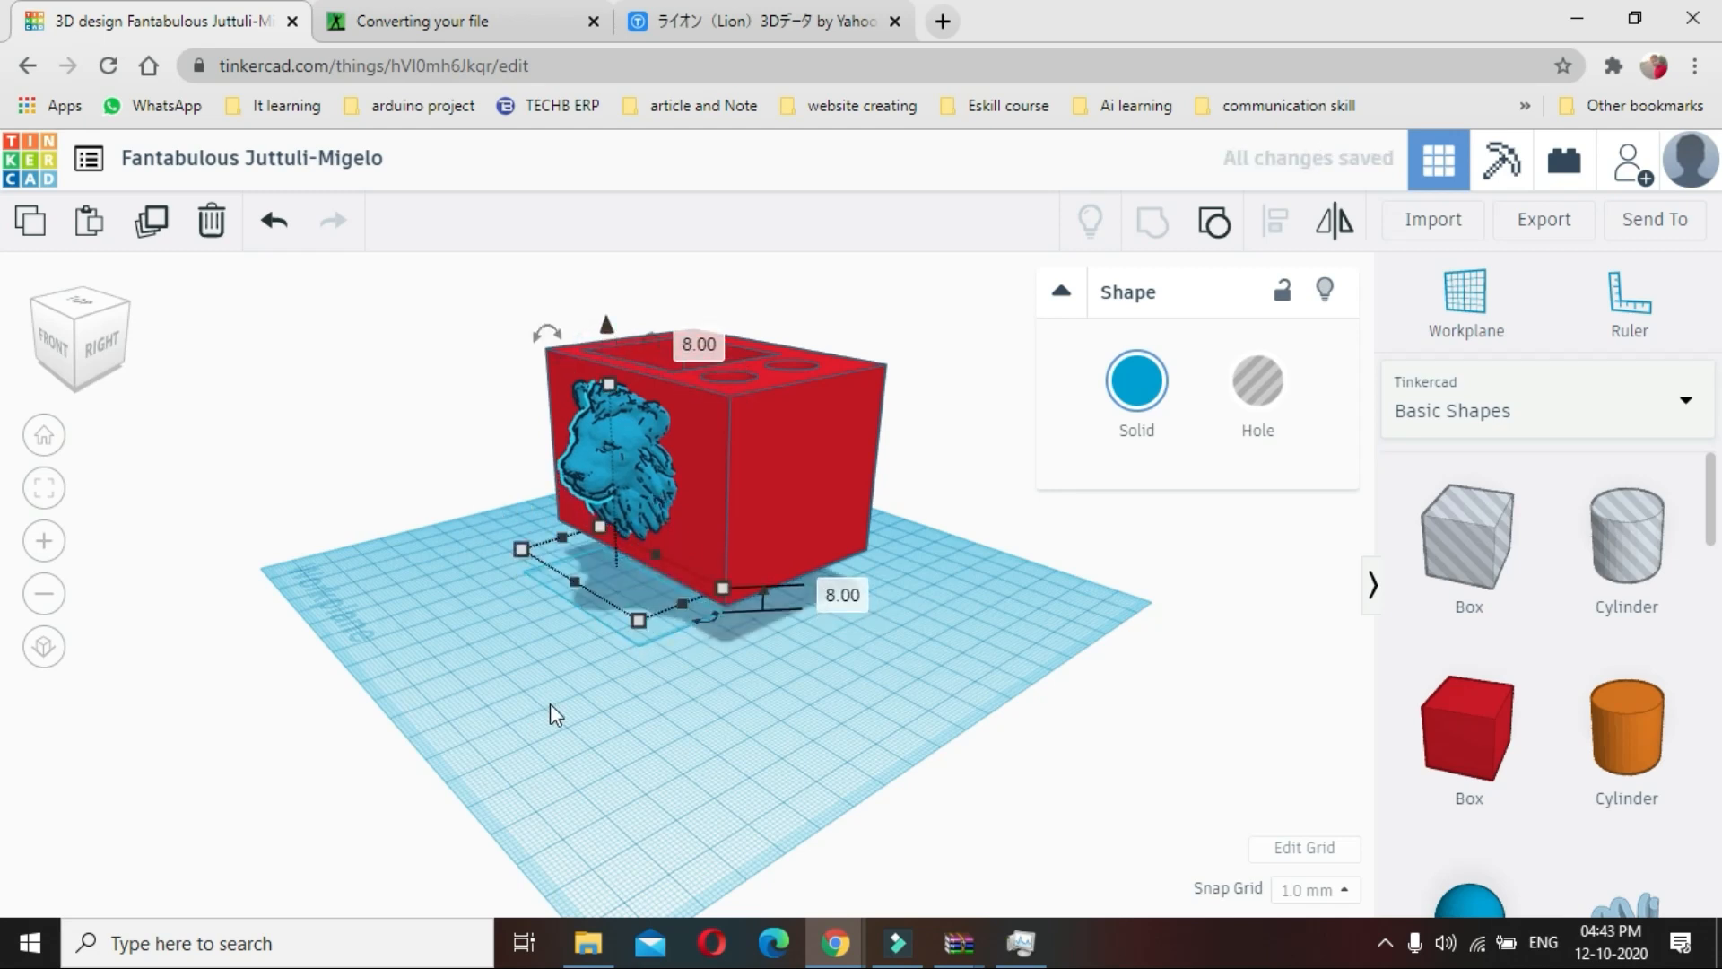
# Increase the red box's height to 72 mm
pyautogui.click(551, 705)
pyautogui.moveTo(551, 706); pyautogui.dragTo(674, 504, button='right')
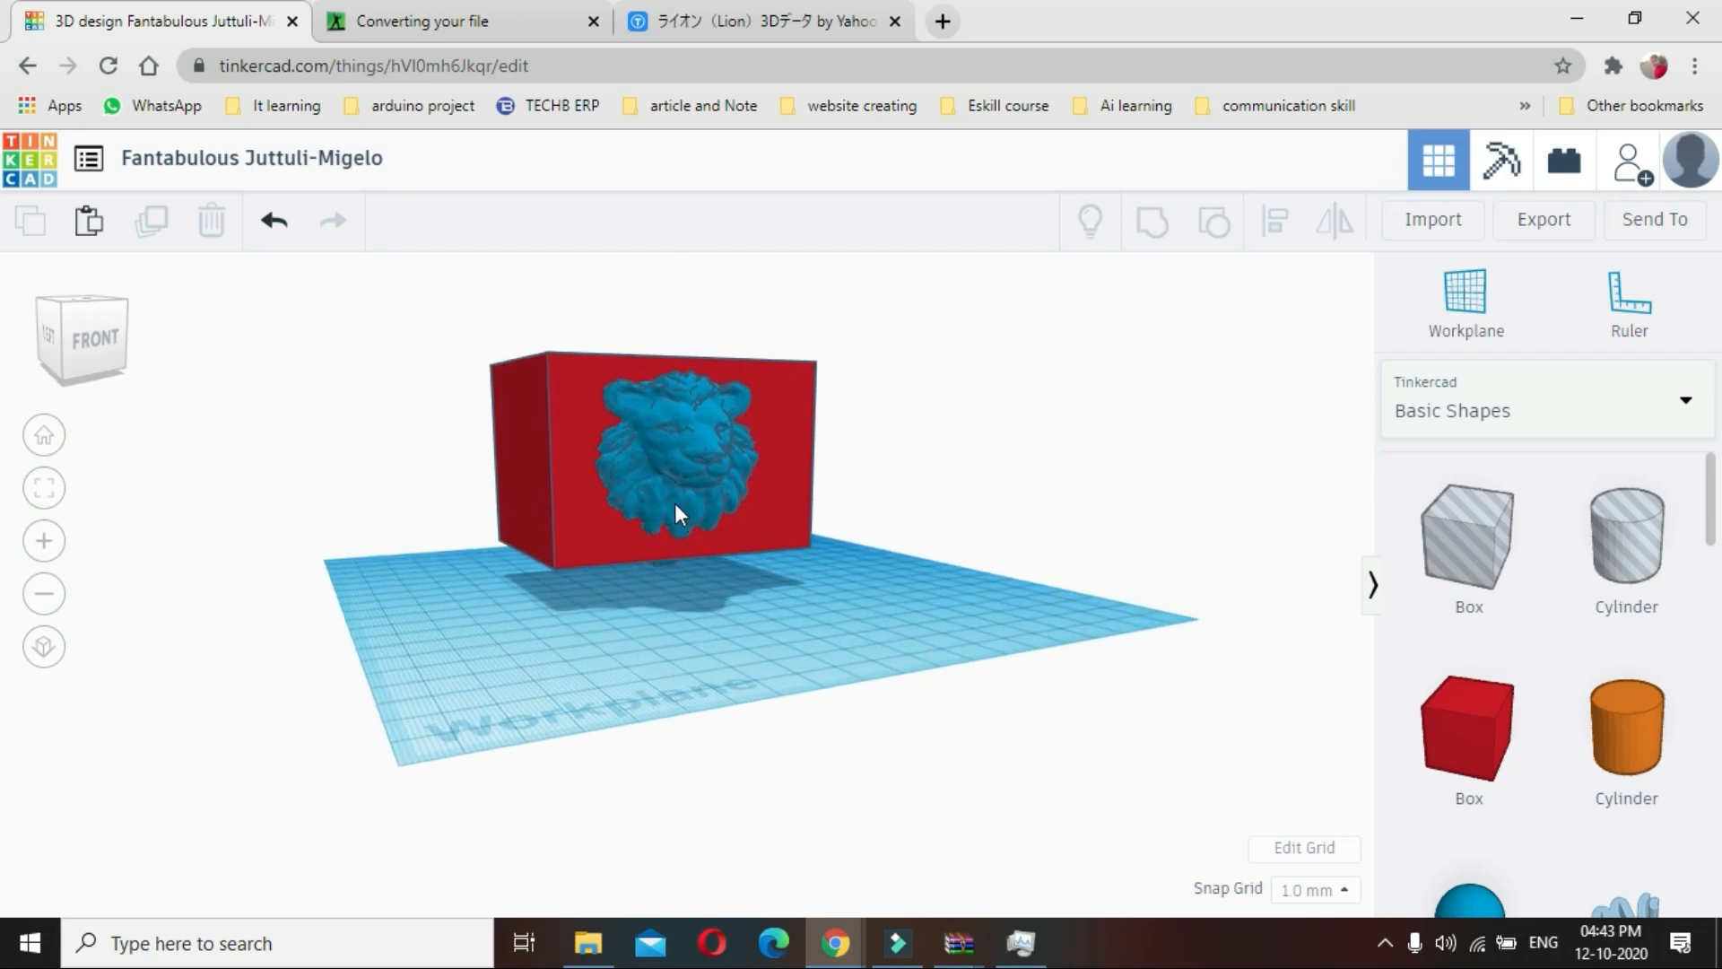
pyautogui.click(676, 505)
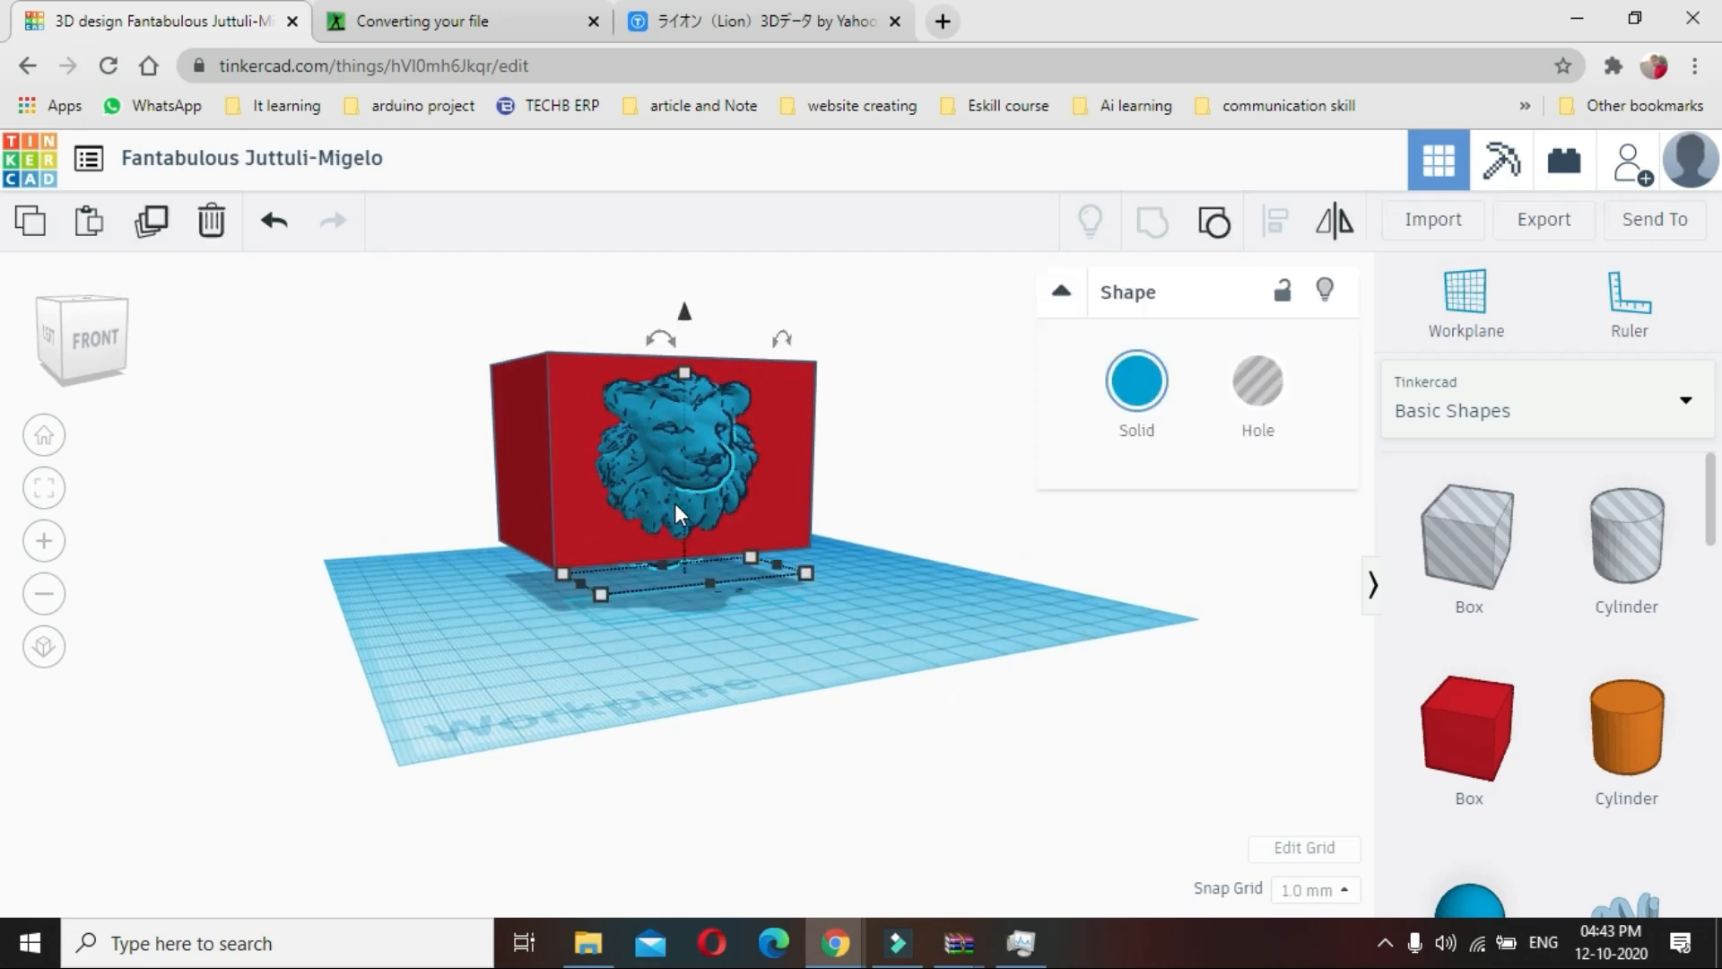
pyautogui.click(770, 370)
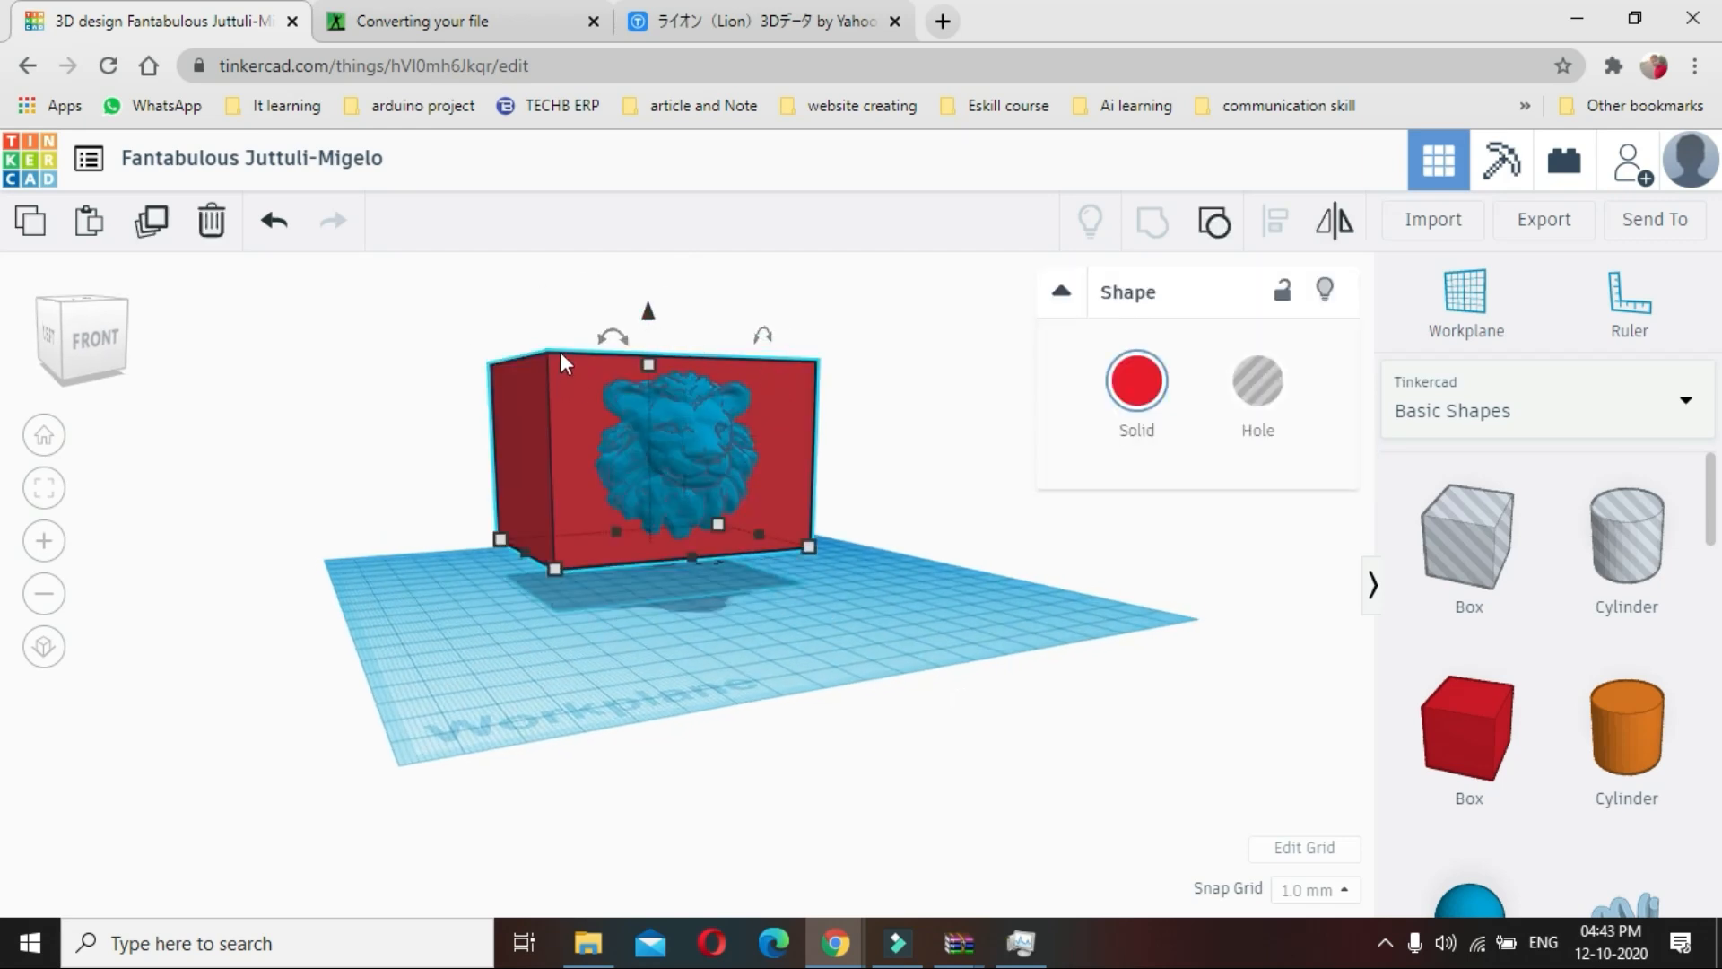
pyautogui.click(883, 630)
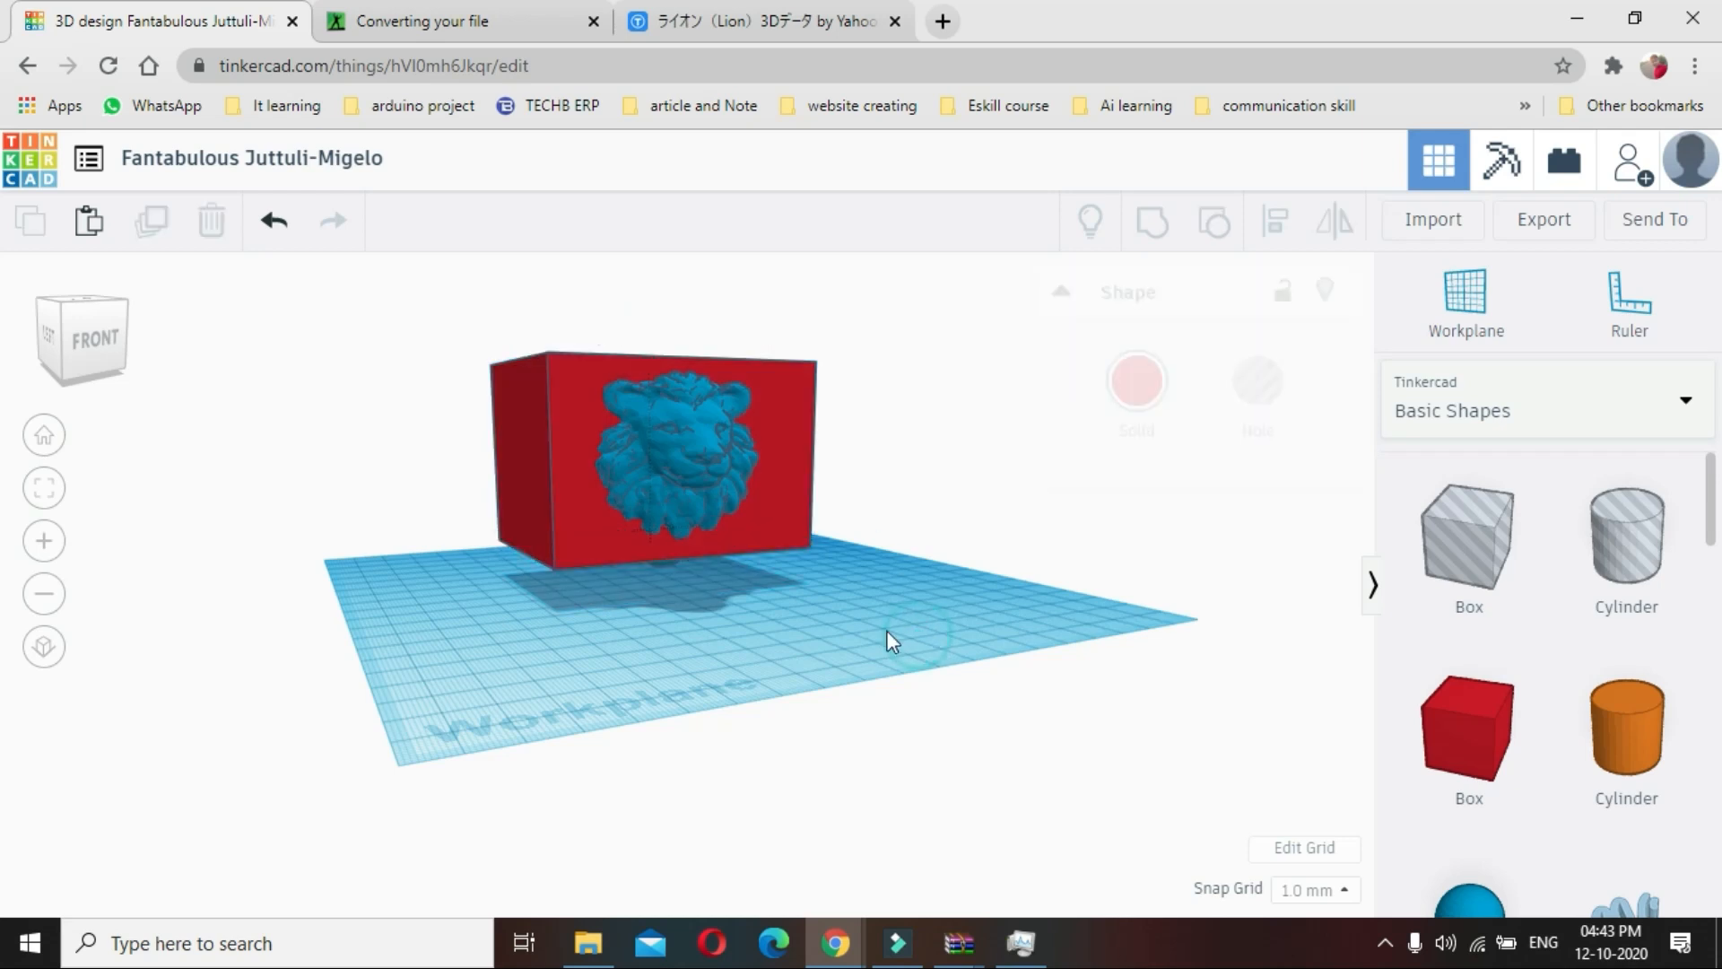
pyautogui.click(789, 370)
pyautogui.moveTo(650, 368); pyautogui.dragTo(670, 310)
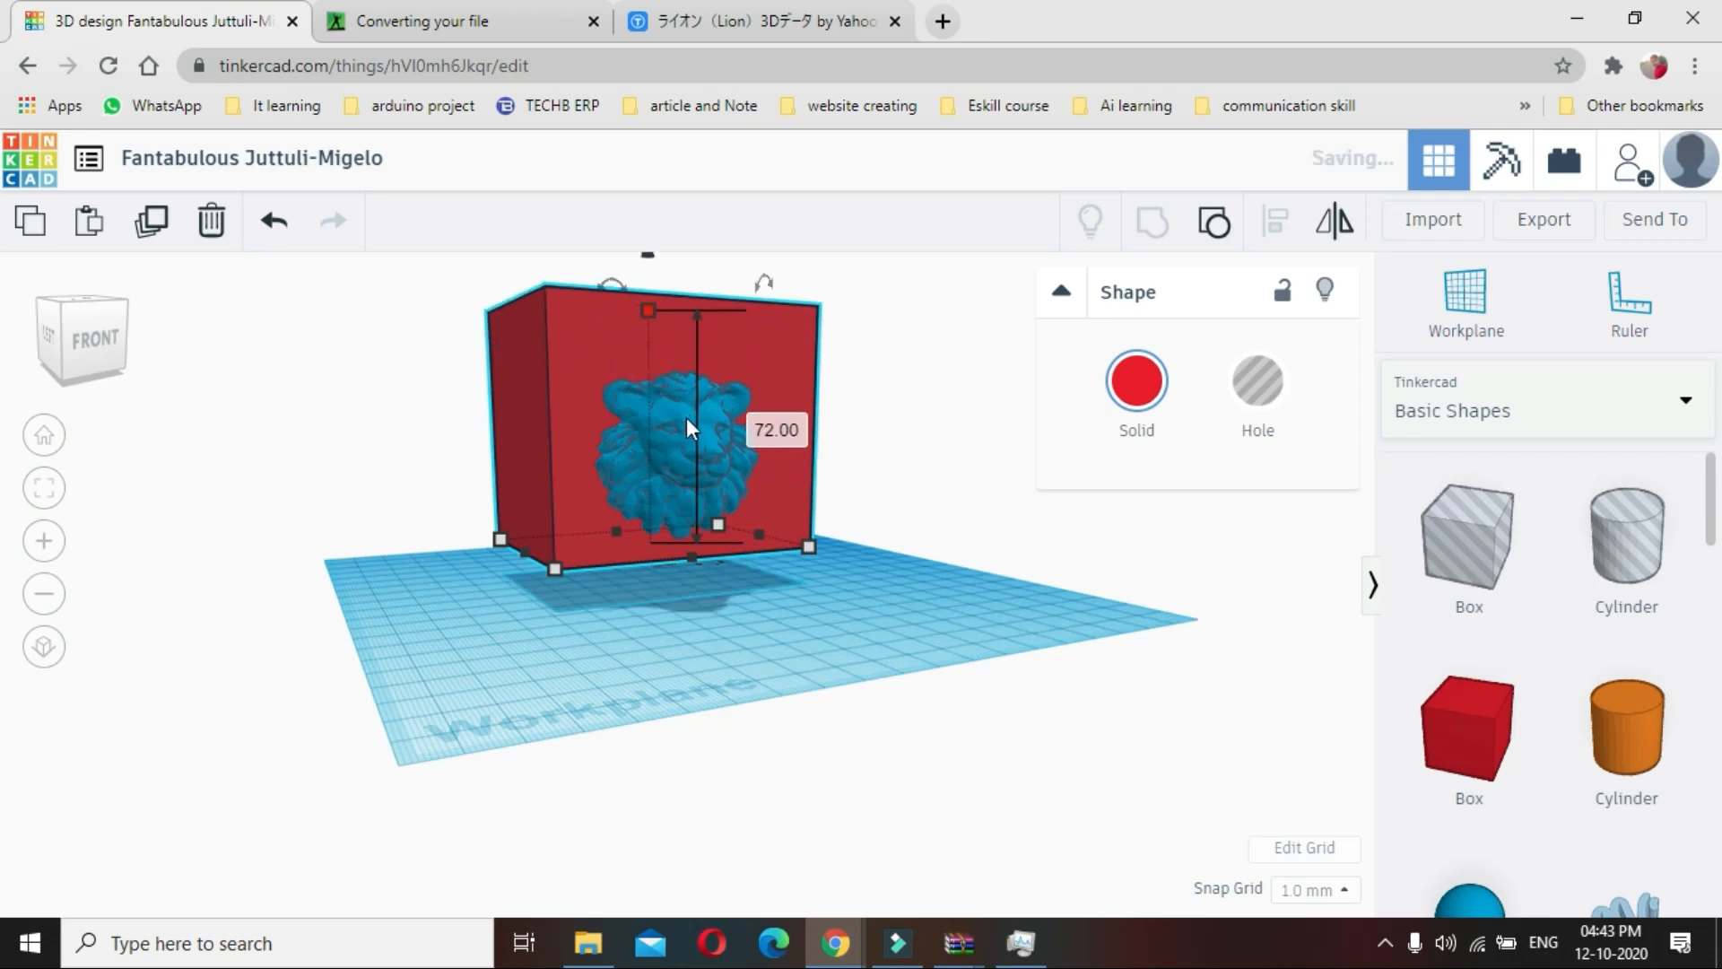
# Raise the lion's head on the box's front face by a further 9 mm
pyautogui.click(686, 417)
pyautogui.click(685, 306)
pyautogui.moveTo(686, 303); pyautogui.dragTo(696, 280)
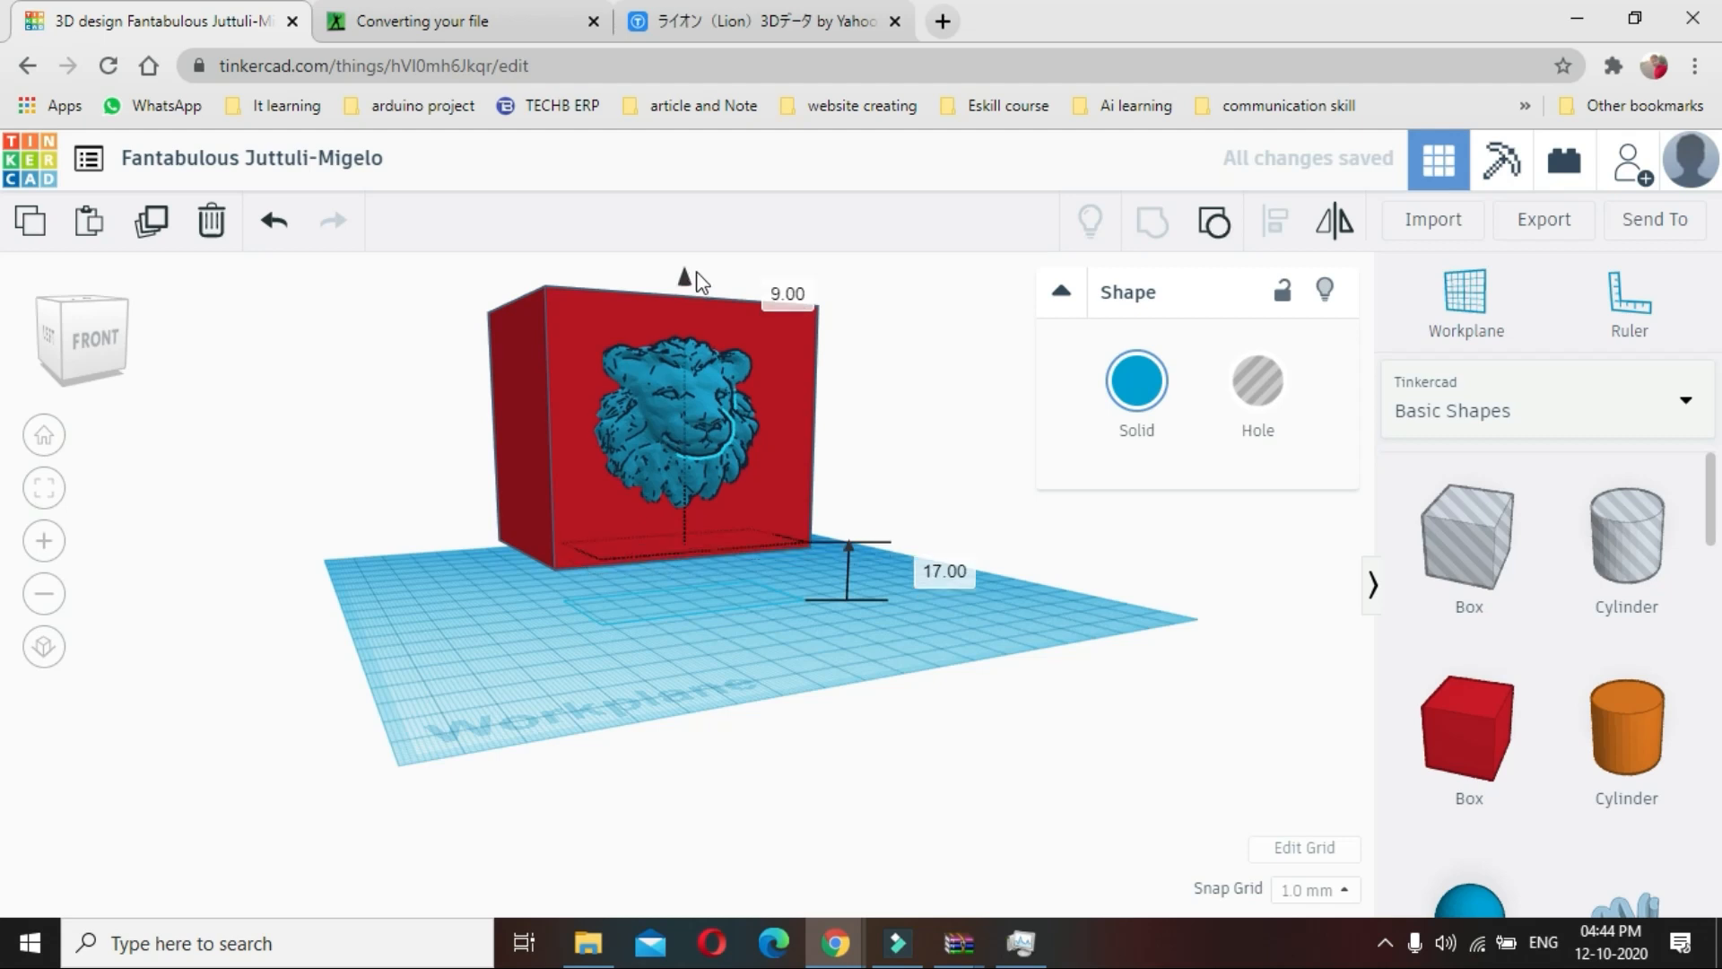
pyautogui.click(734, 637)
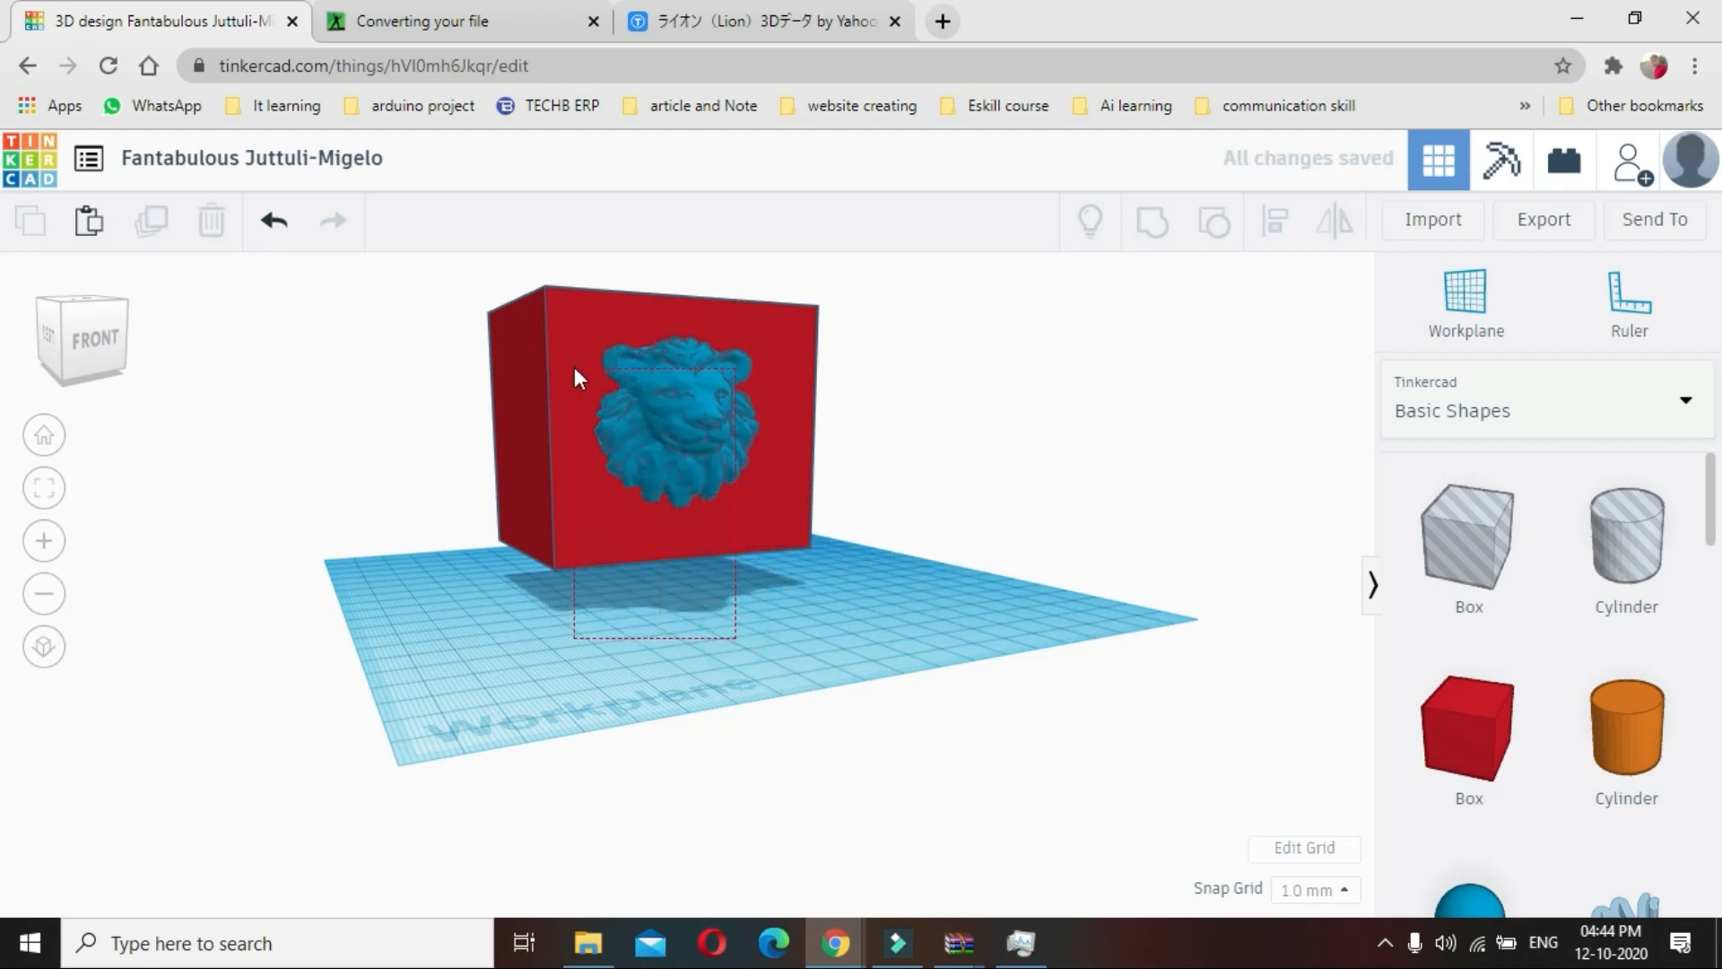
# Align the lion's head and the red box on their centres along the box's width
pyautogui.hotkey('ctrl', 'a')
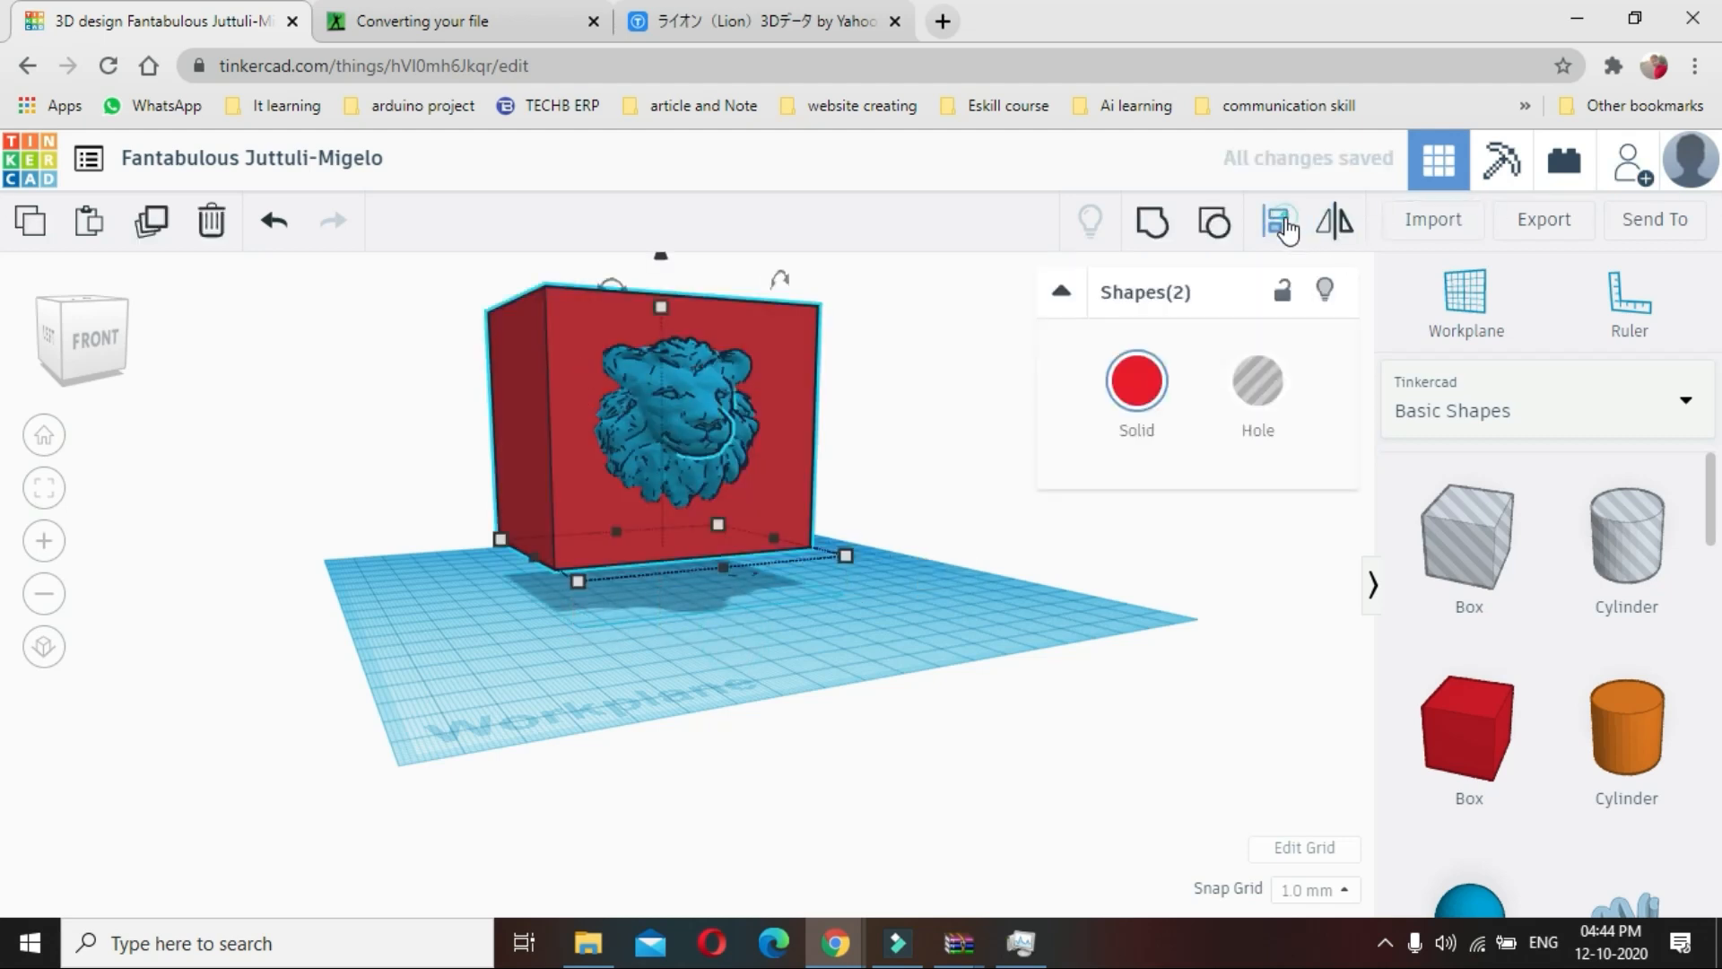
pyautogui.click(1281, 225)
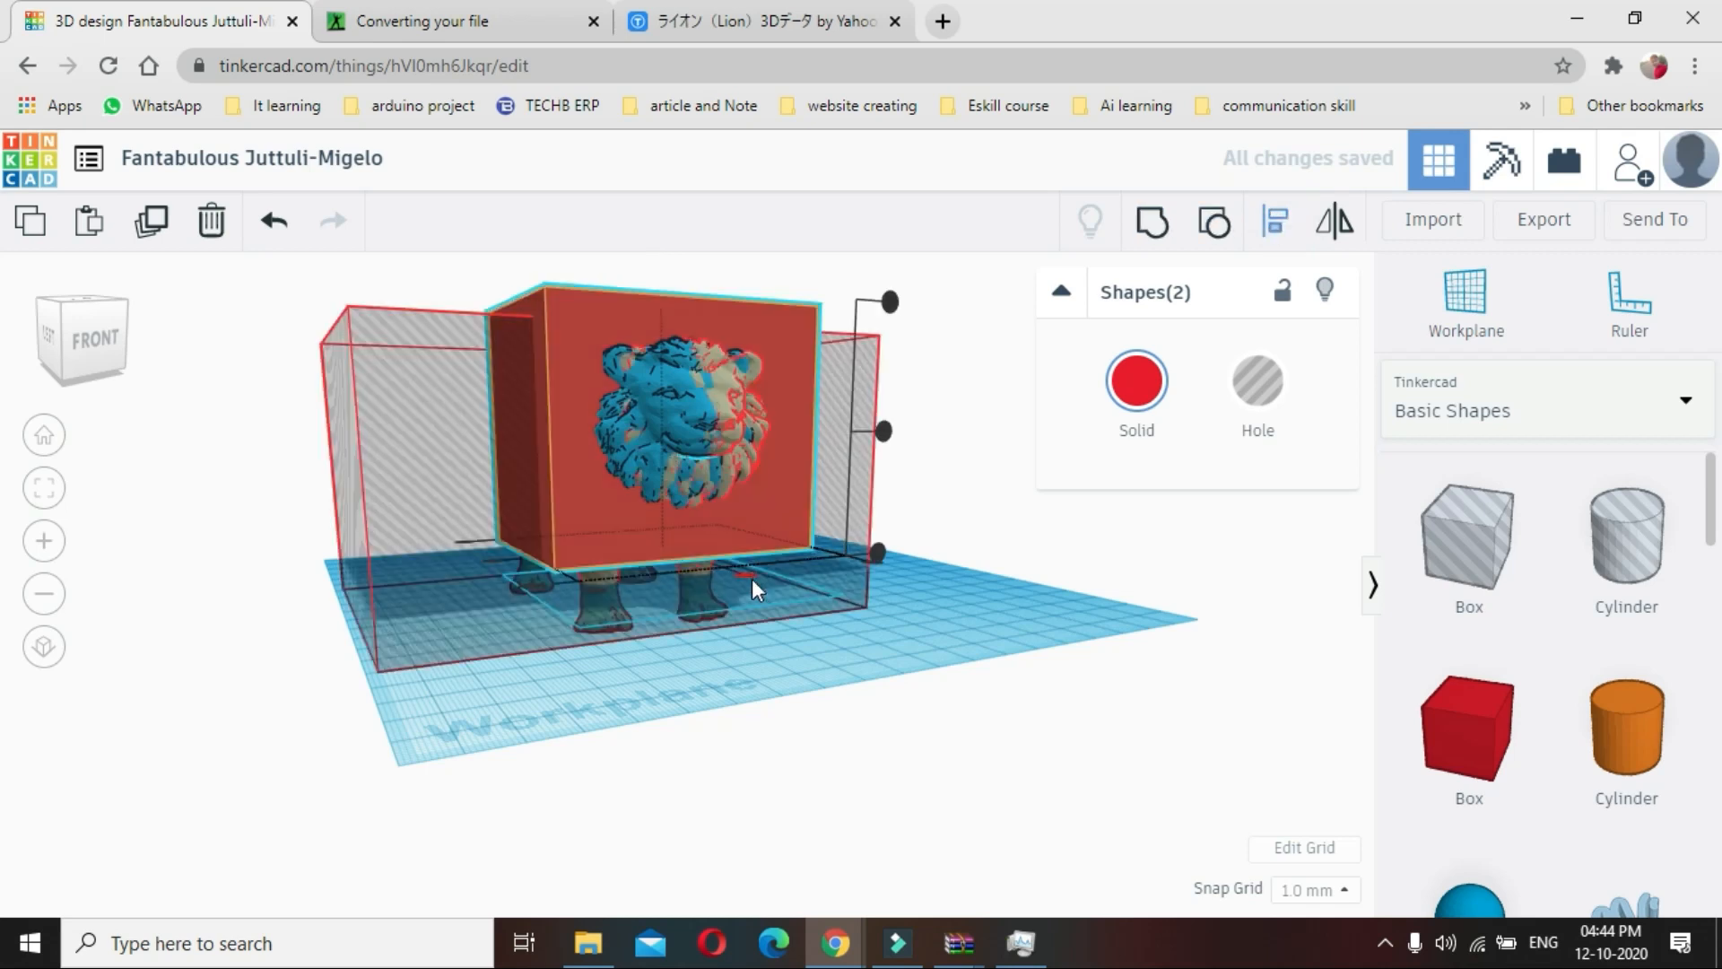
pyautogui.click(752, 578)
pyautogui.click(811, 636)
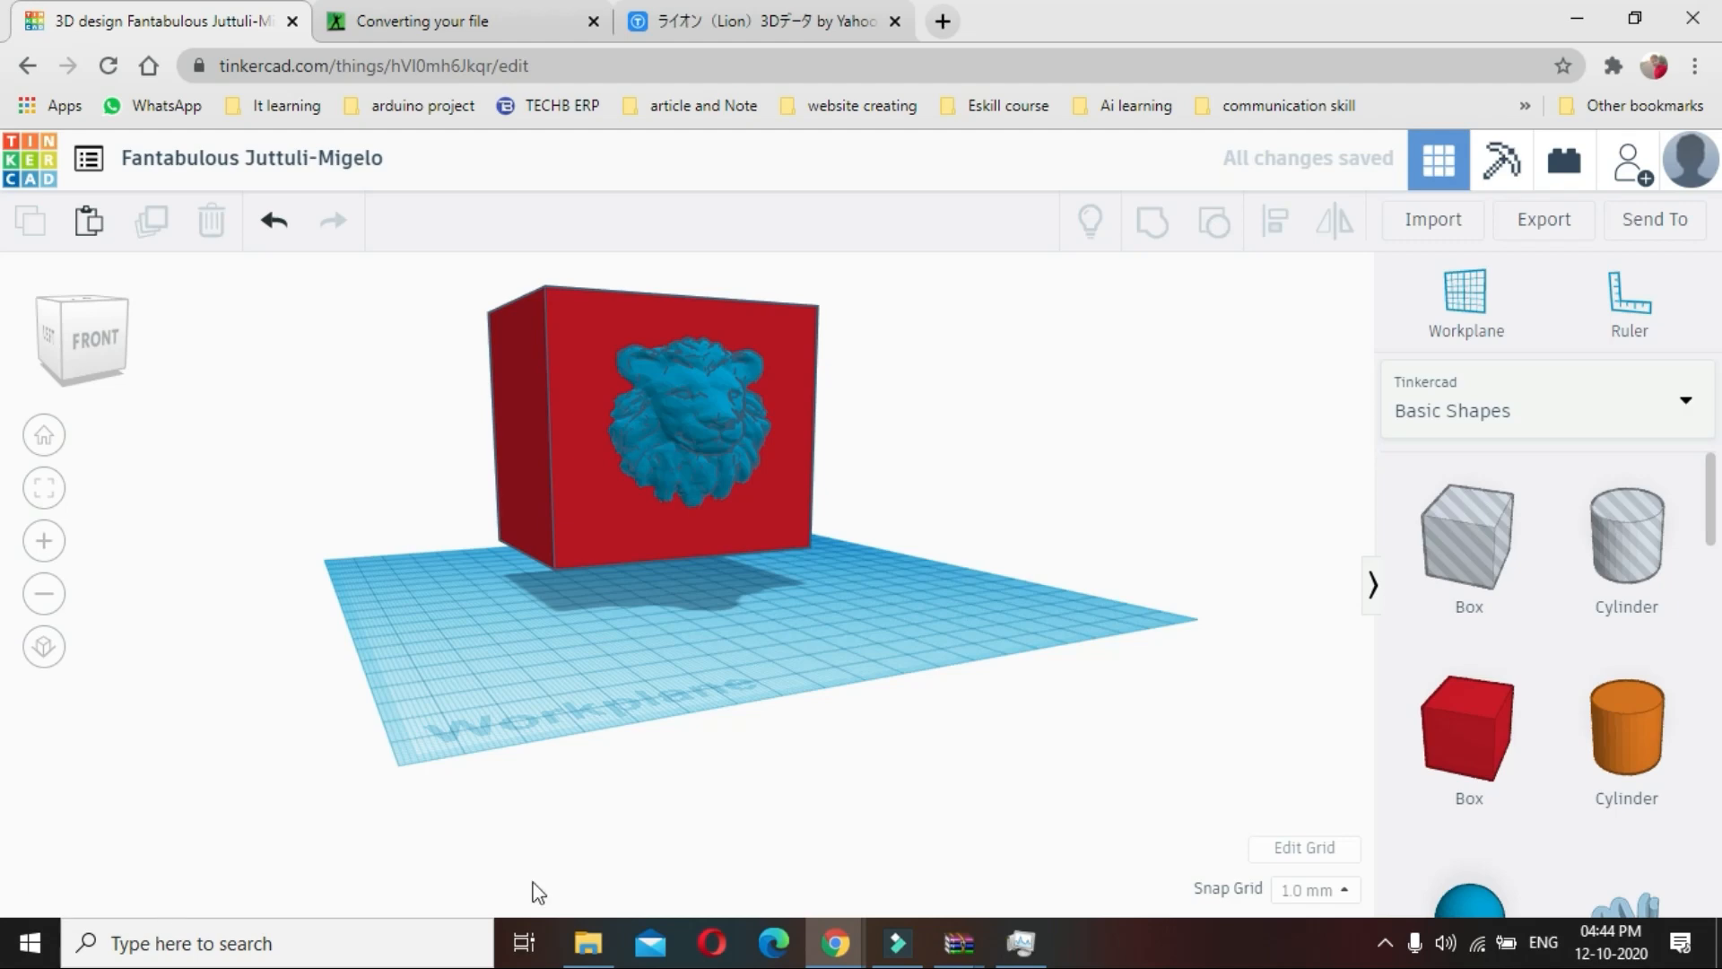
# Move the lion's head outward, clear of the box's compartments, and resize its base to about 64 by 24 mm
pyautogui.moveTo(741, 741); pyautogui.dragTo(539, 706, button='right')
pyautogui.click(586, 627)
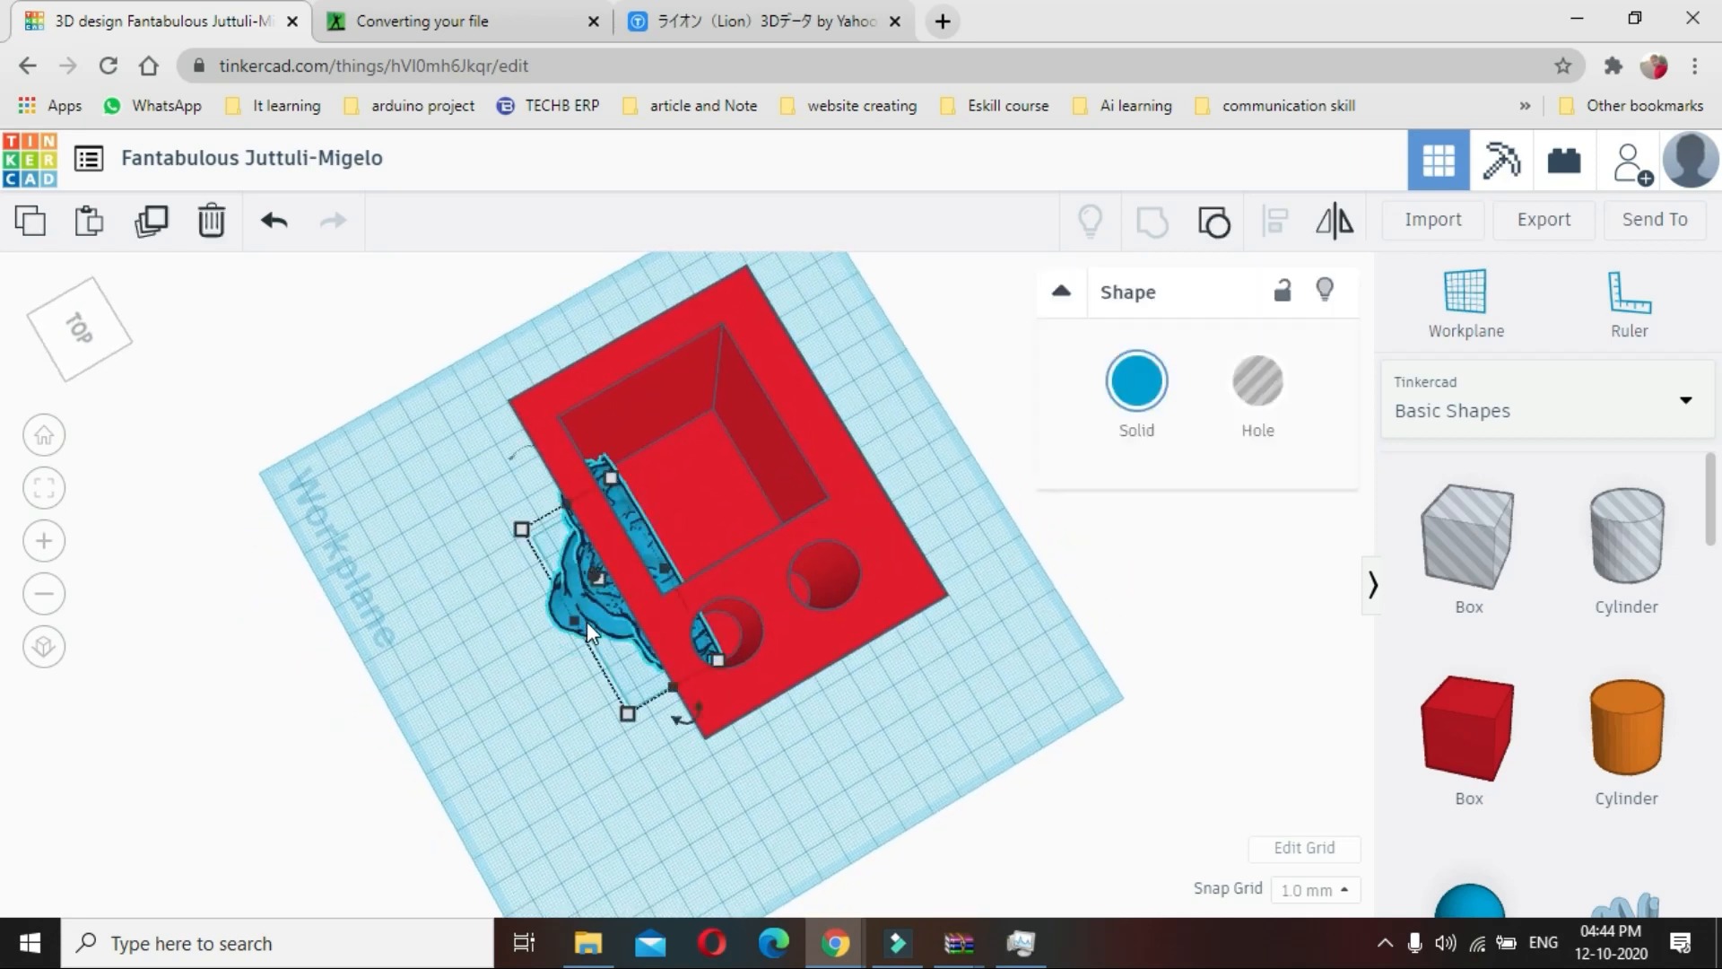
pyautogui.moveTo(603, 619); pyautogui.dragTo(553, 610)
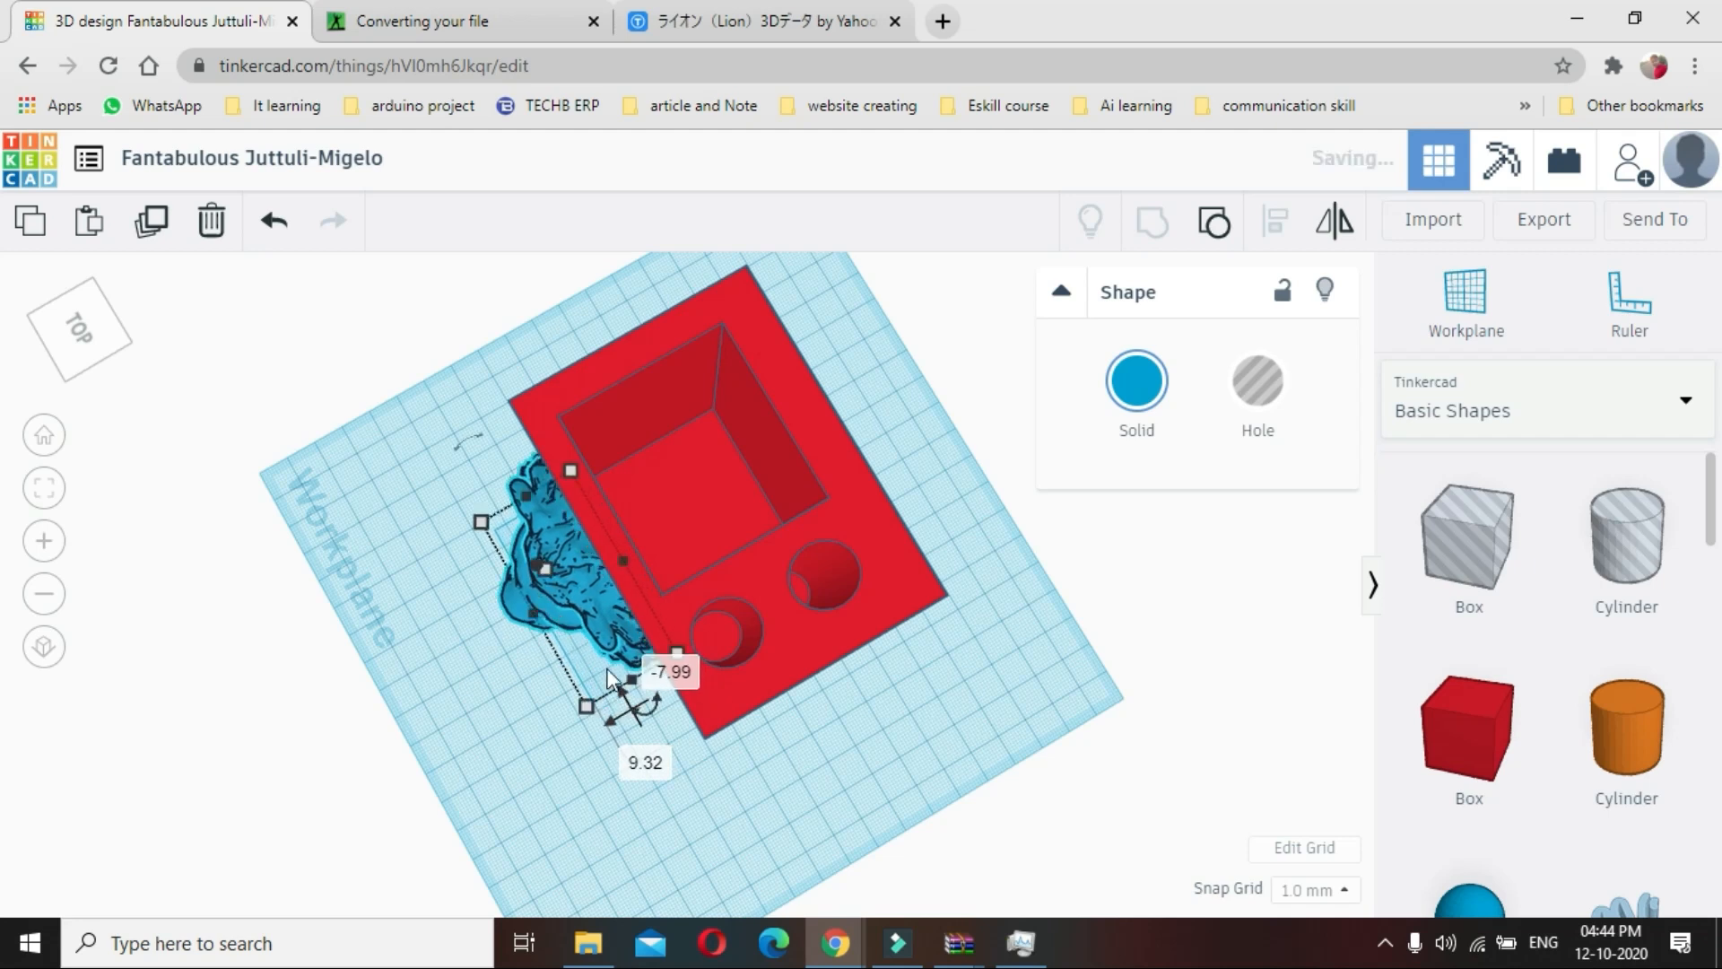
pyautogui.click(721, 799)
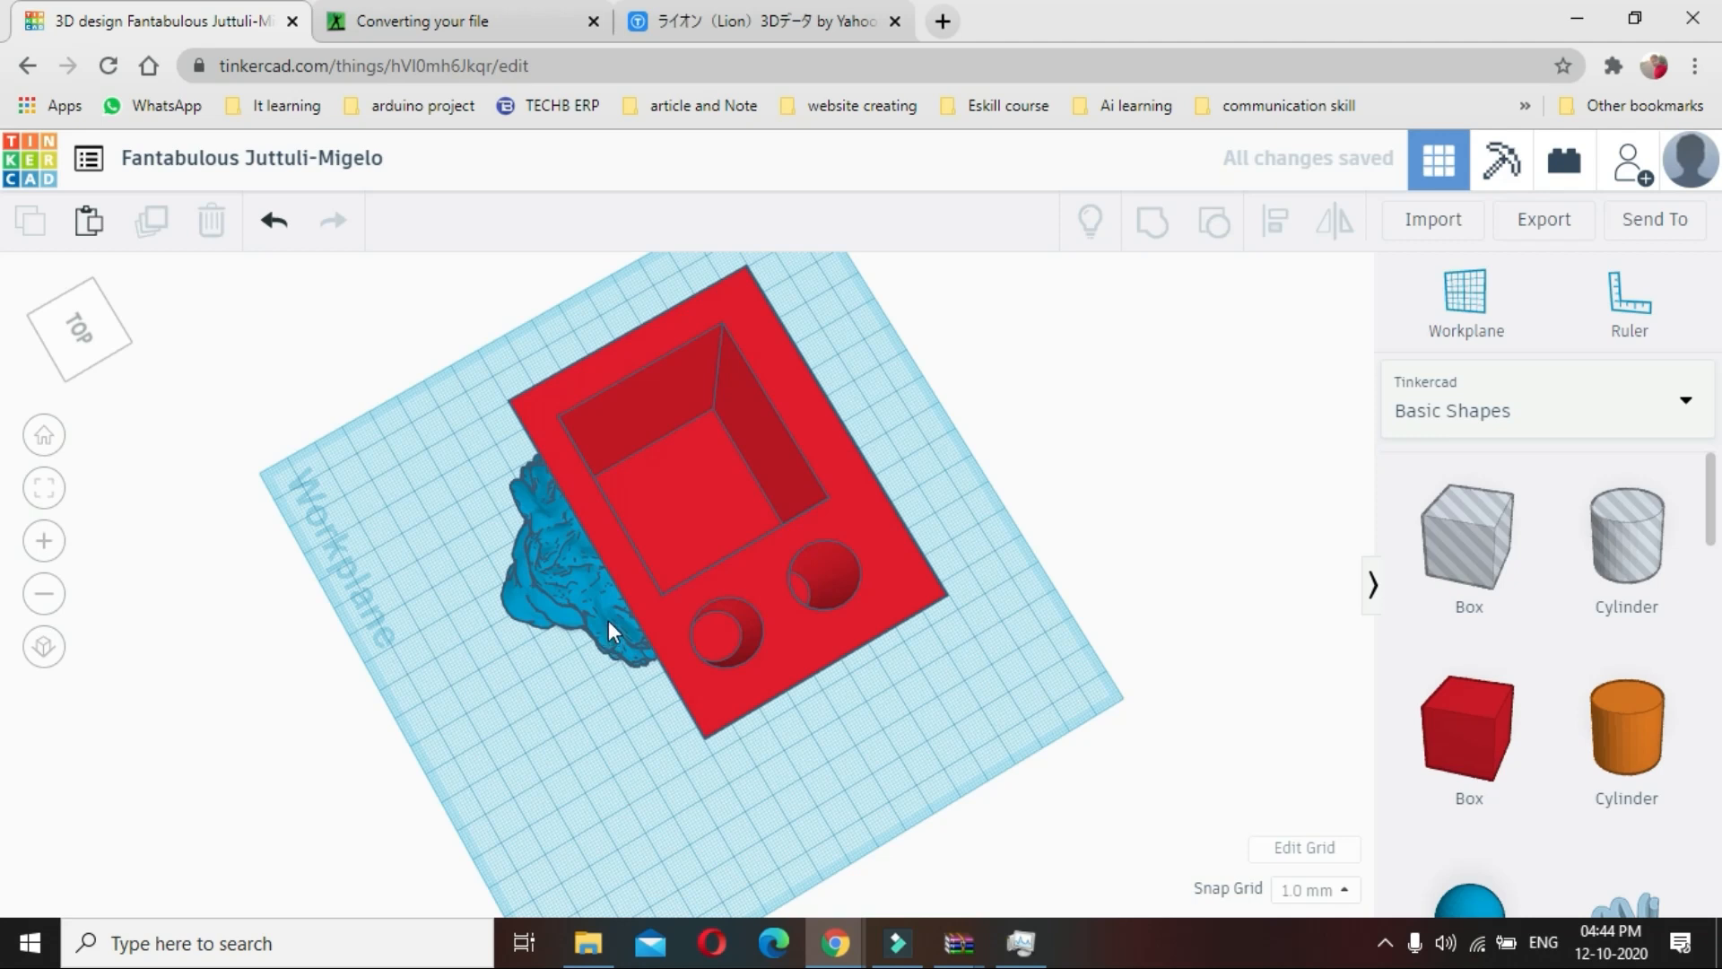
pyautogui.click(557, 621)
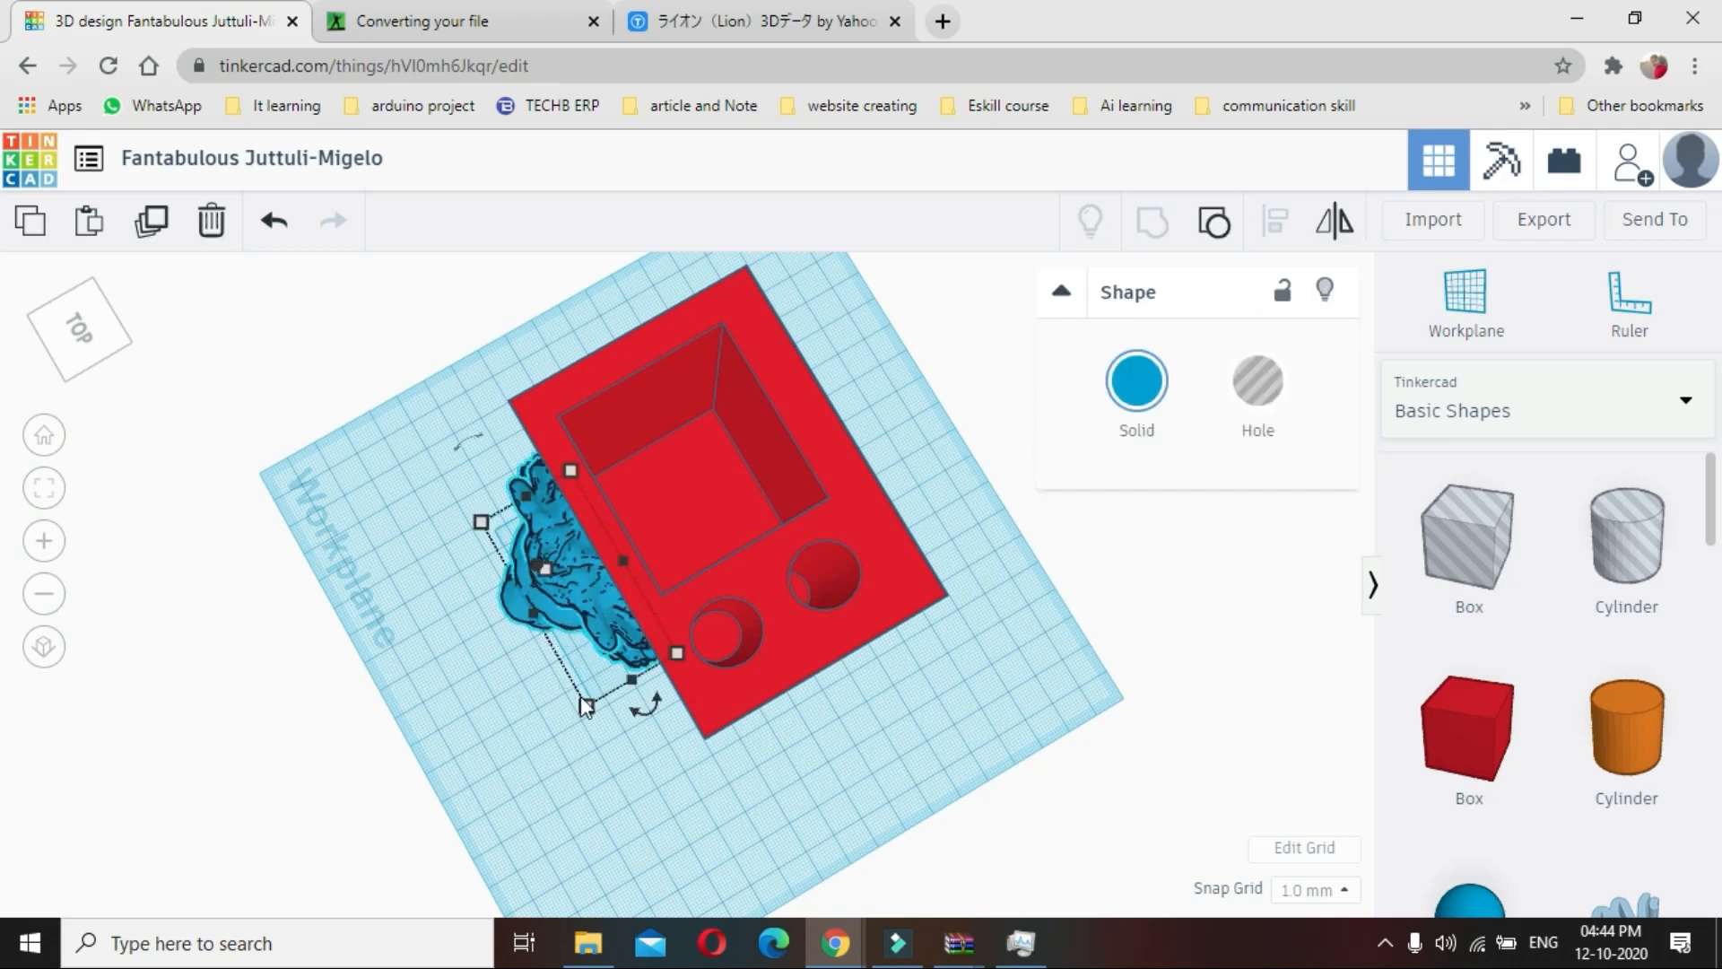
pyautogui.moveTo(585, 706); pyautogui.dragTo(606, 697)
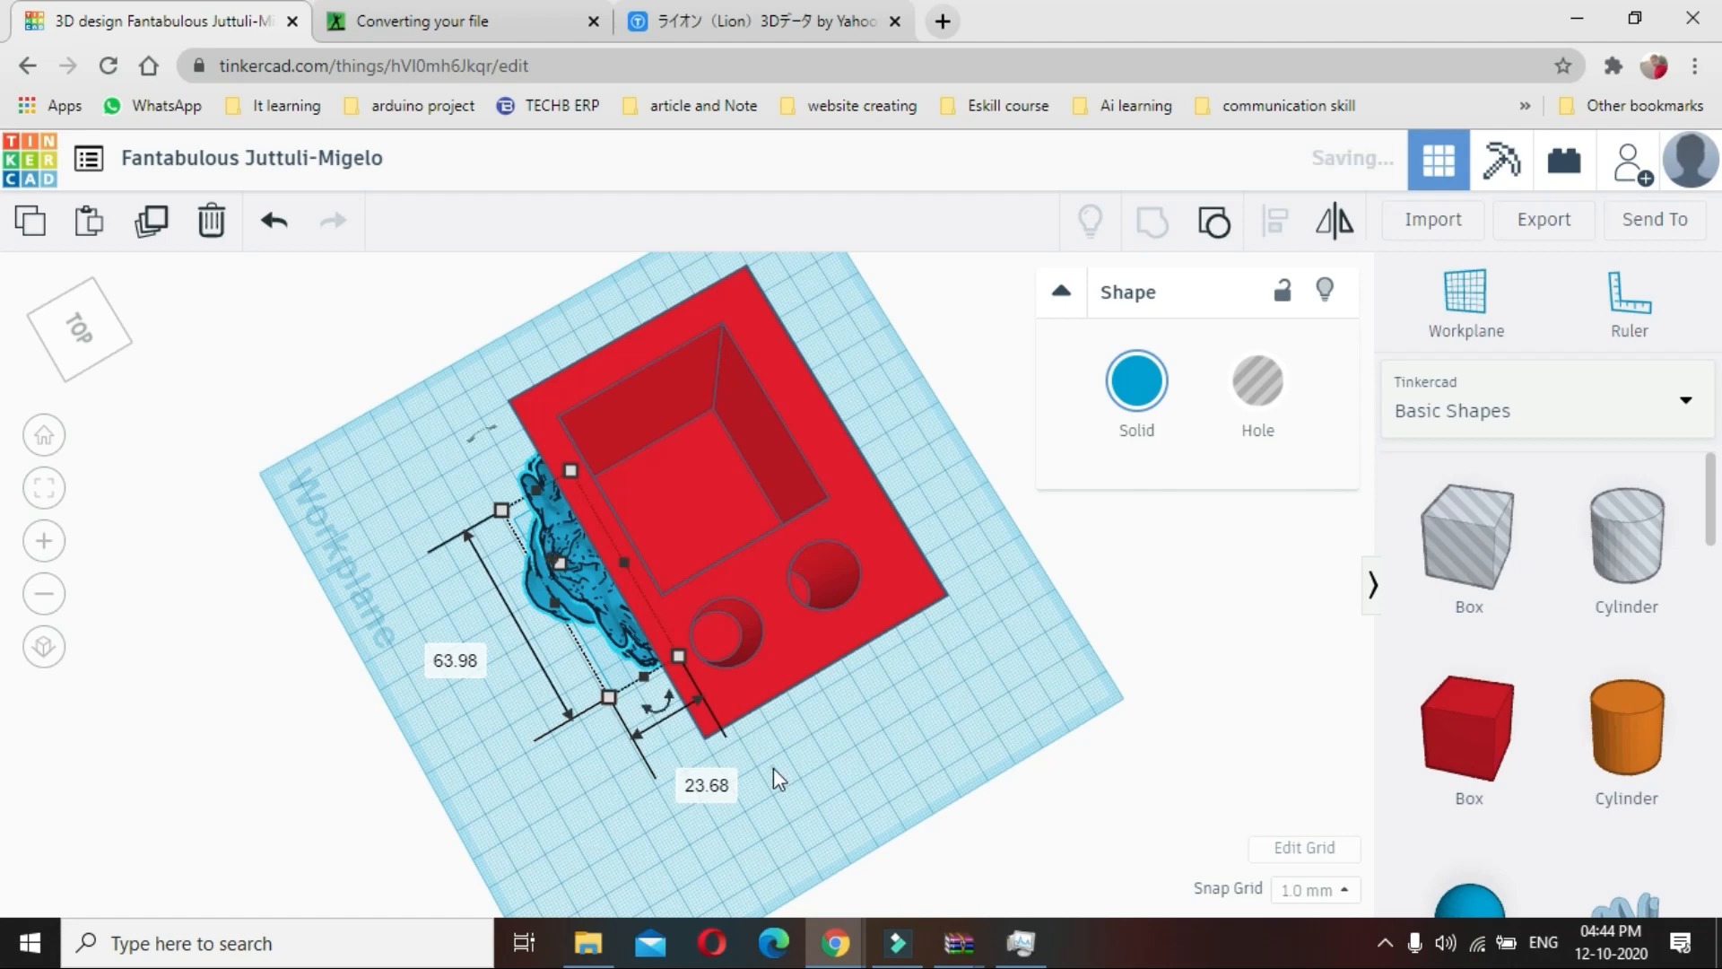
# Select the lion's head and the red box together and re-centre the resized head across the box's front face
pyautogui.click(772, 768)
pyautogui.moveTo(638, 832); pyautogui.dragTo(829, 703, button='right')
pyautogui.moveTo(859, 719); pyautogui.dragTo(530, 368)
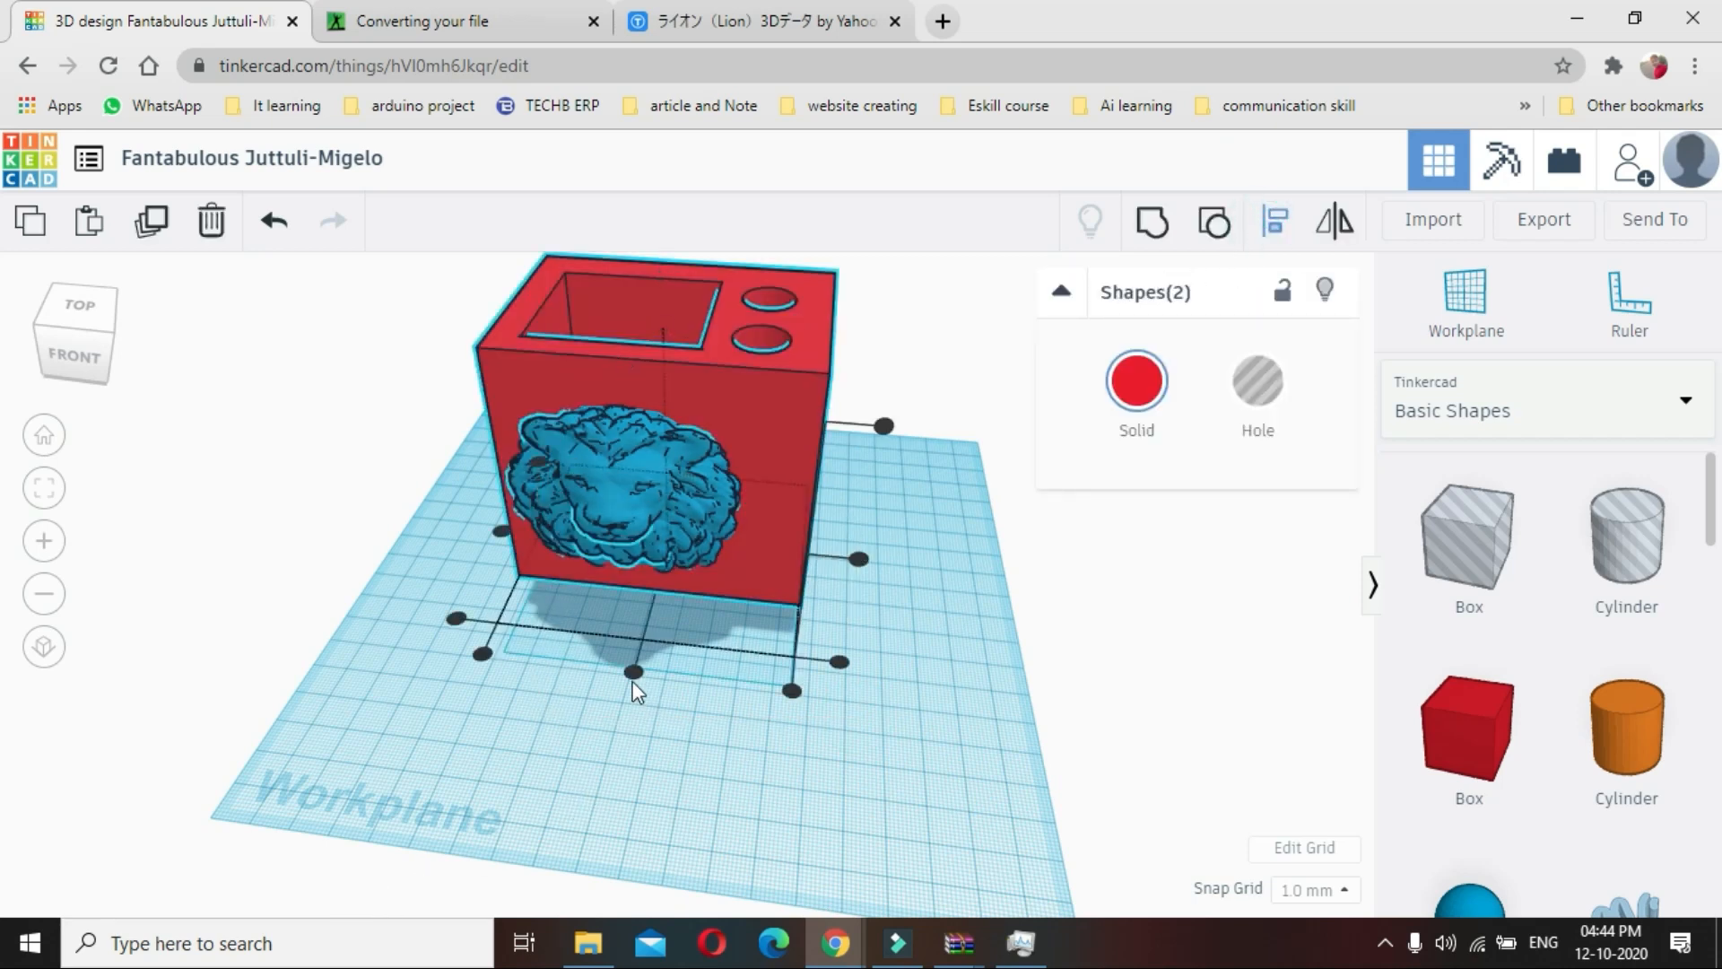
pyautogui.click(631, 673)
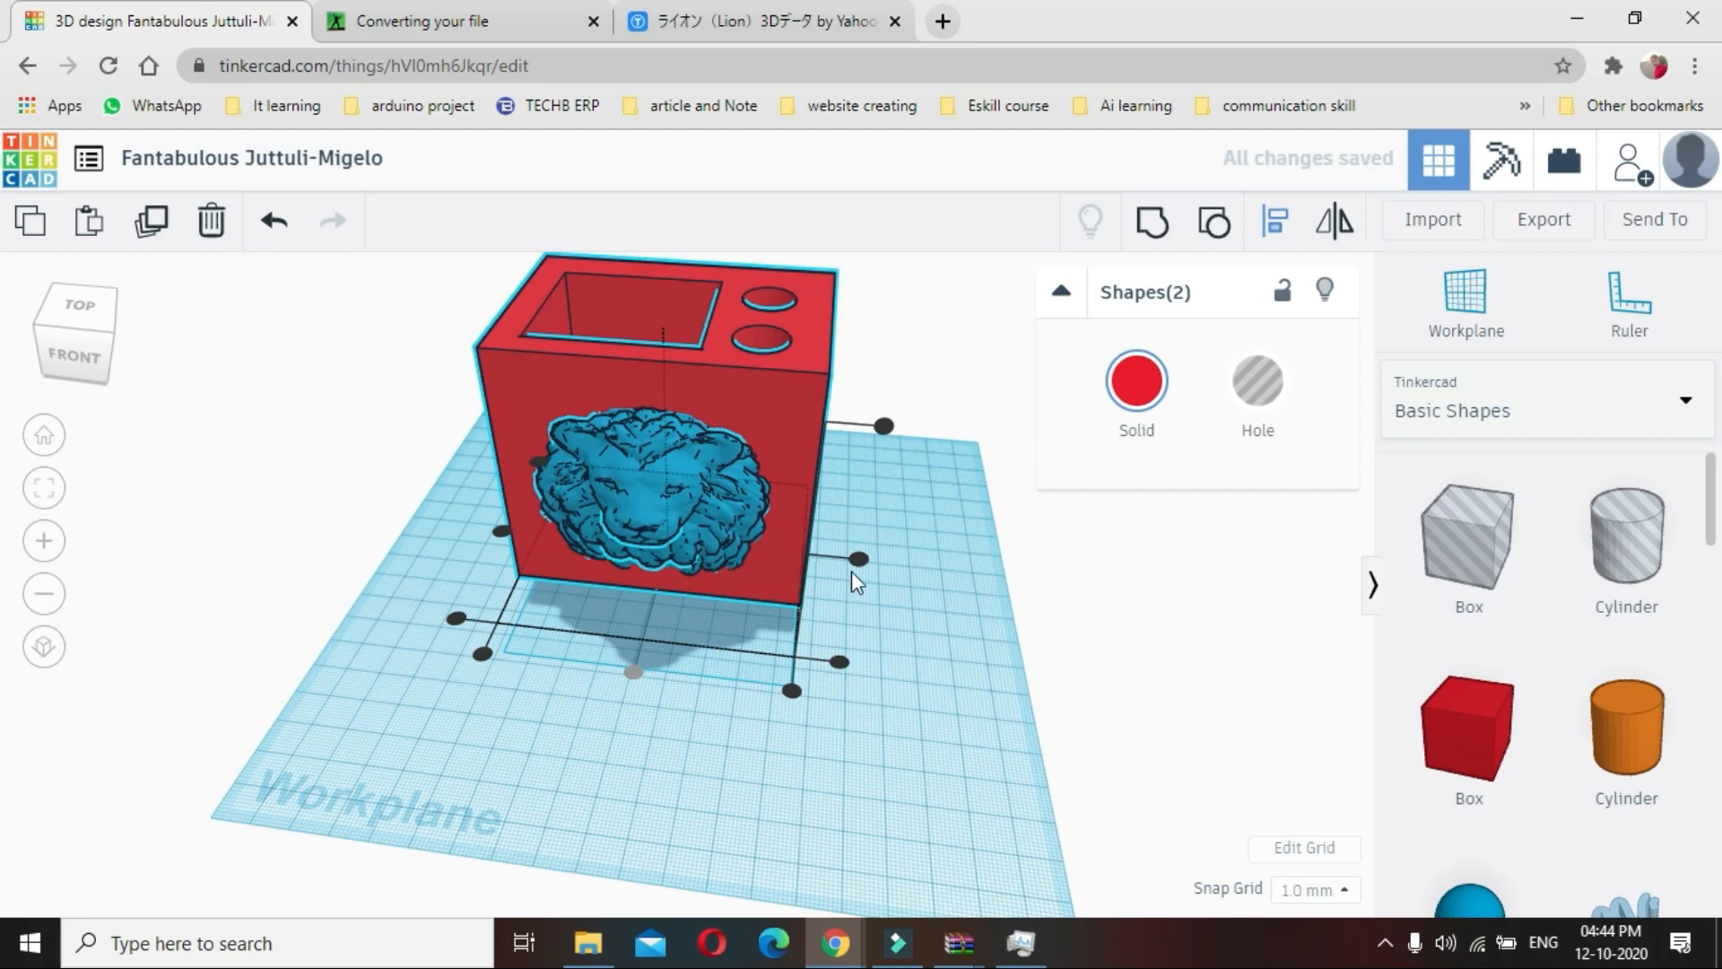
pyautogui.click(900, 709)
# Export the finished box with the lion's head as an STL file
pyautogui.moveTo(869, 750); pyautogui.dragTo(906, 953, button='right')
pyautogui.moveTo(798, 966); pyautogui.dragTo(858, 778, button='right')
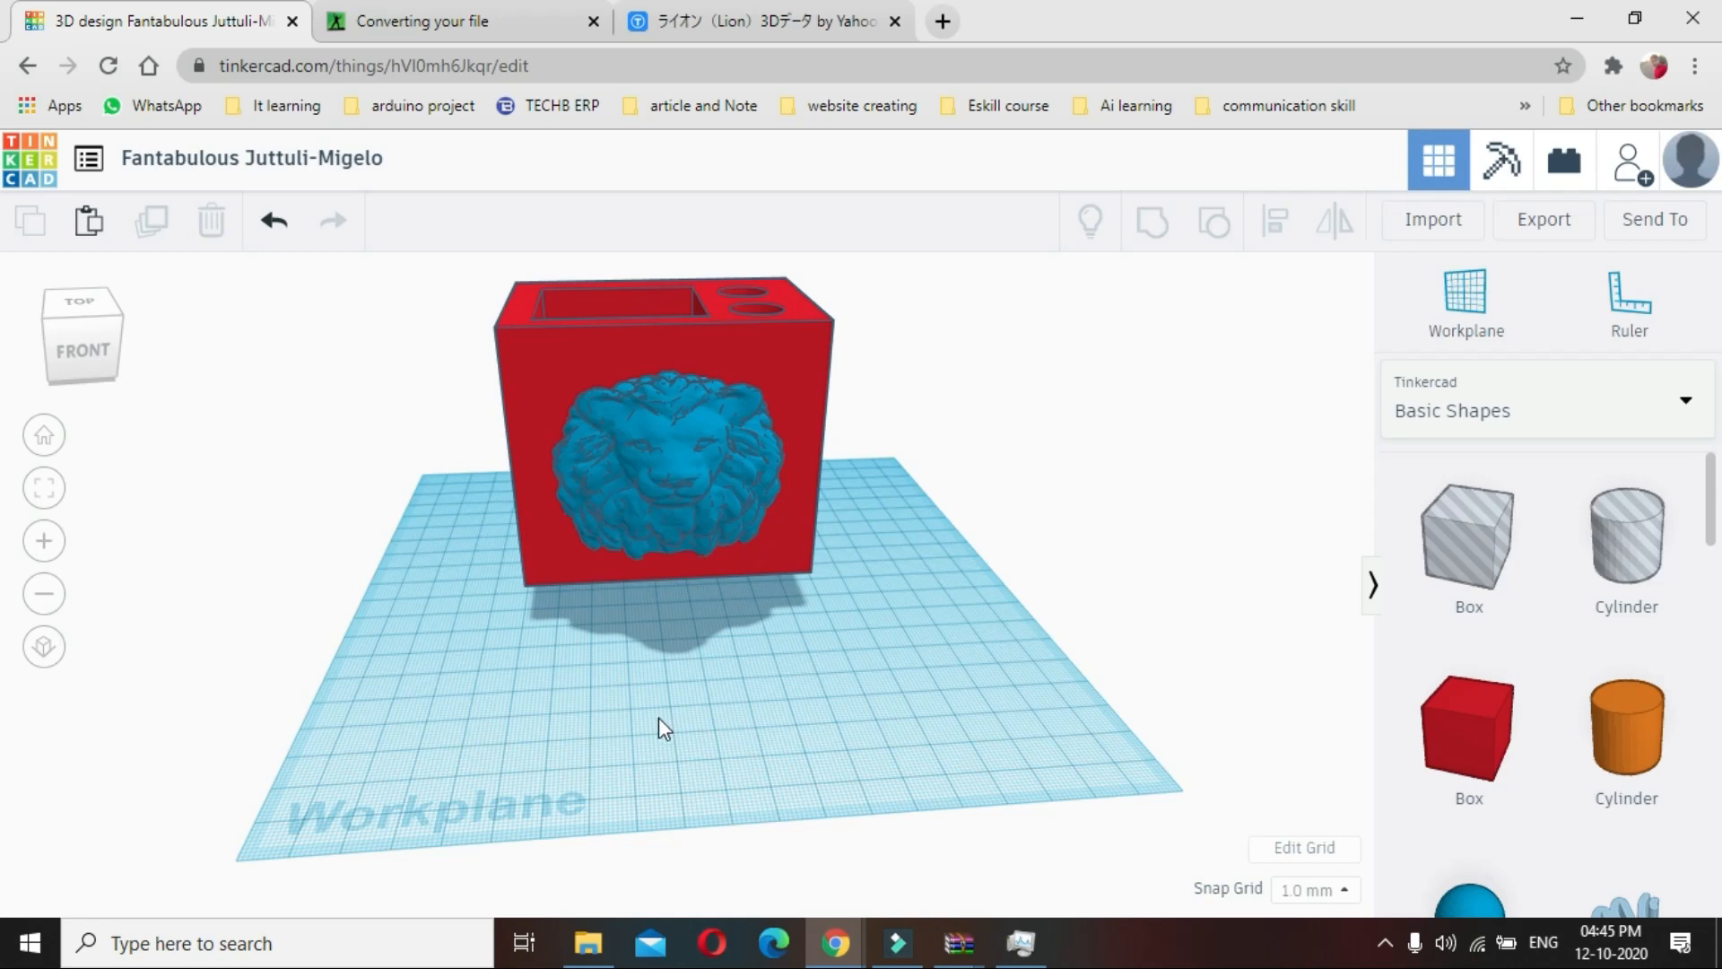
pyautogui.scroll(2, 710, 681)
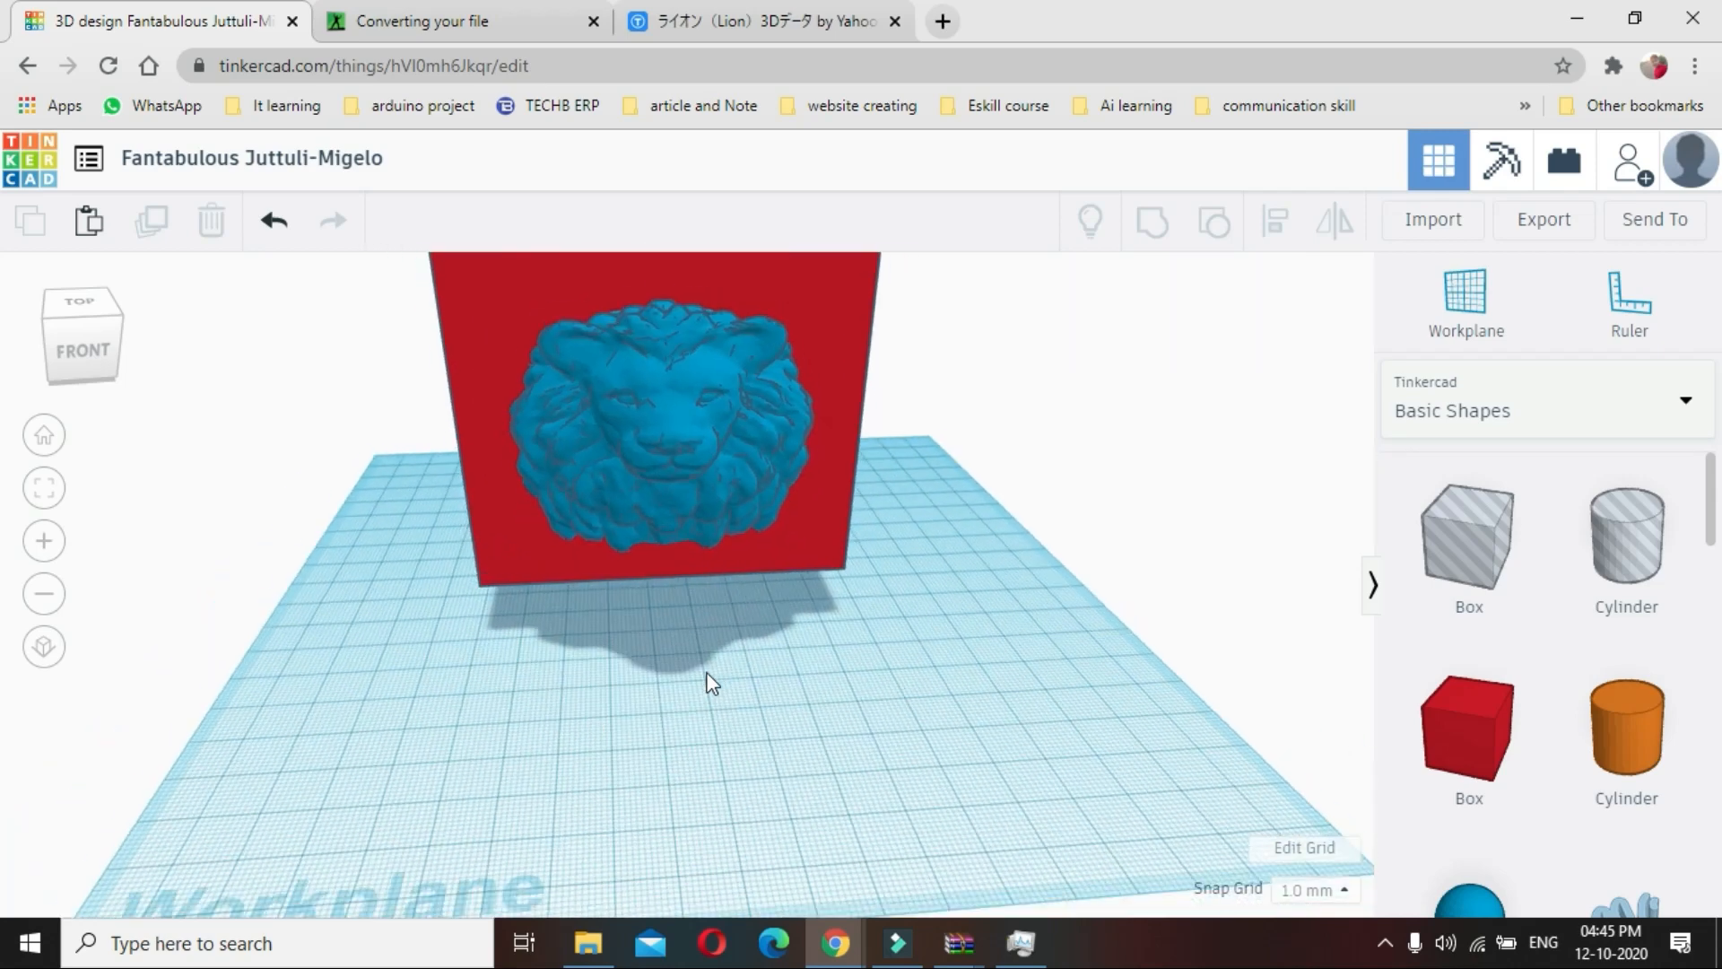
pyautogui.scroll(-2, 707, 681)
pyautogui.scroll(1, 705, 678)
pyautogui.scroll(-2, 702, 666)
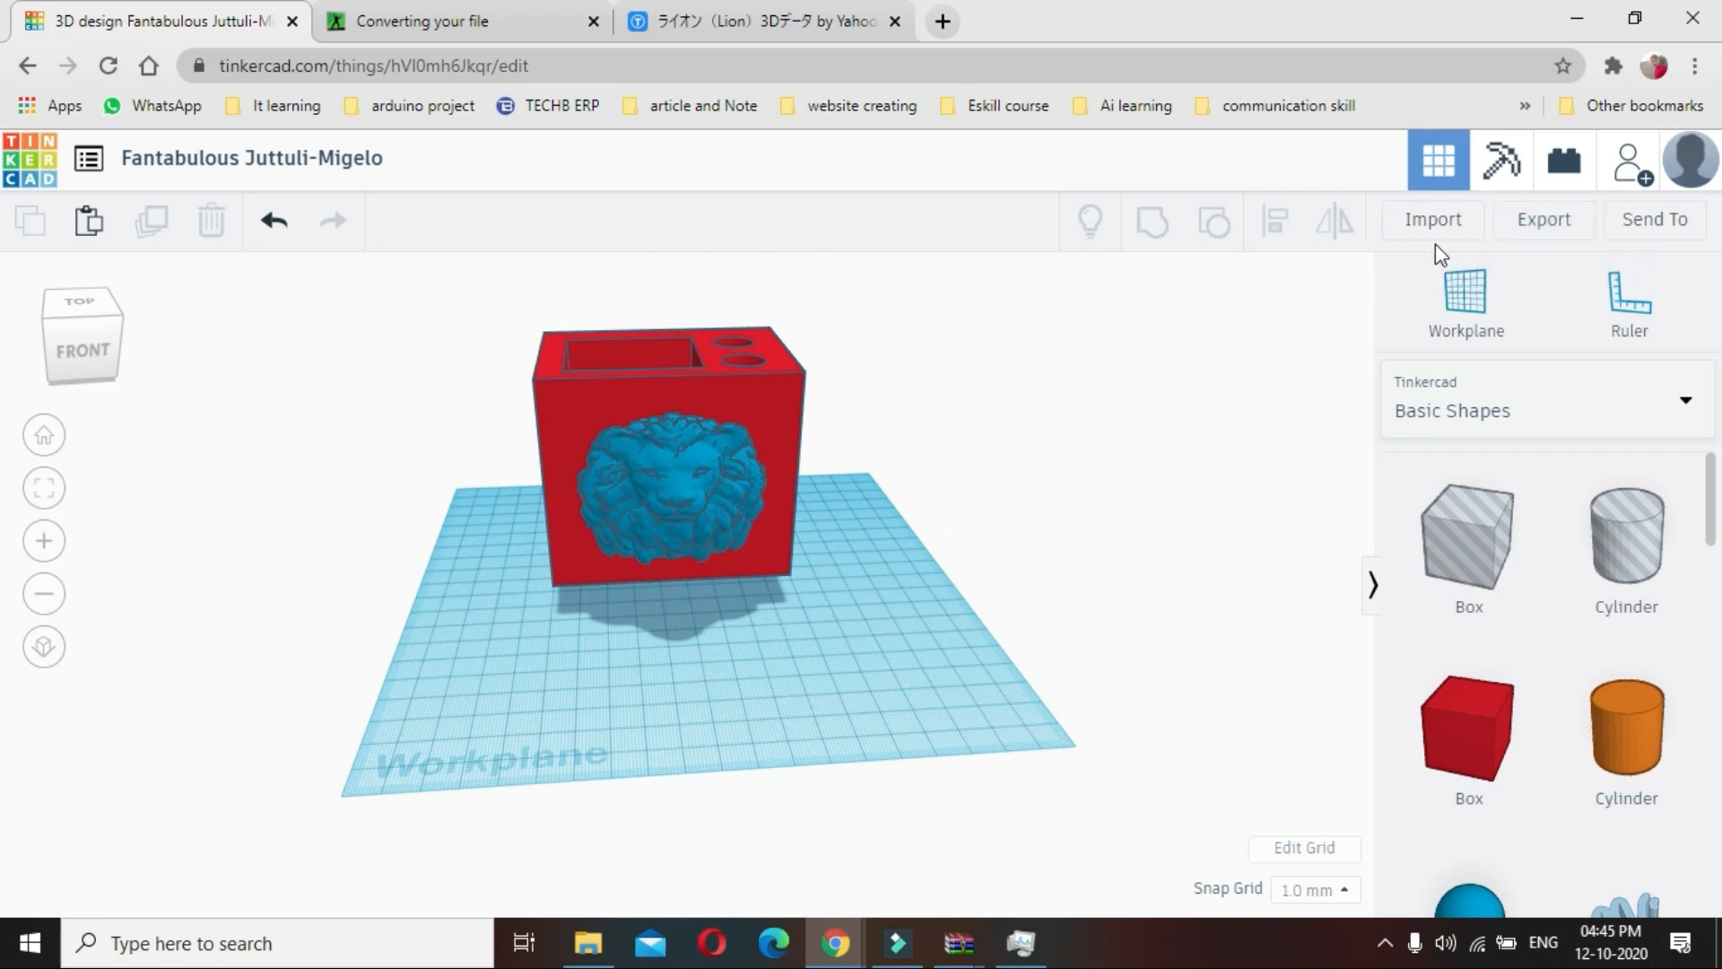
pyautogui.click(1531, 235)
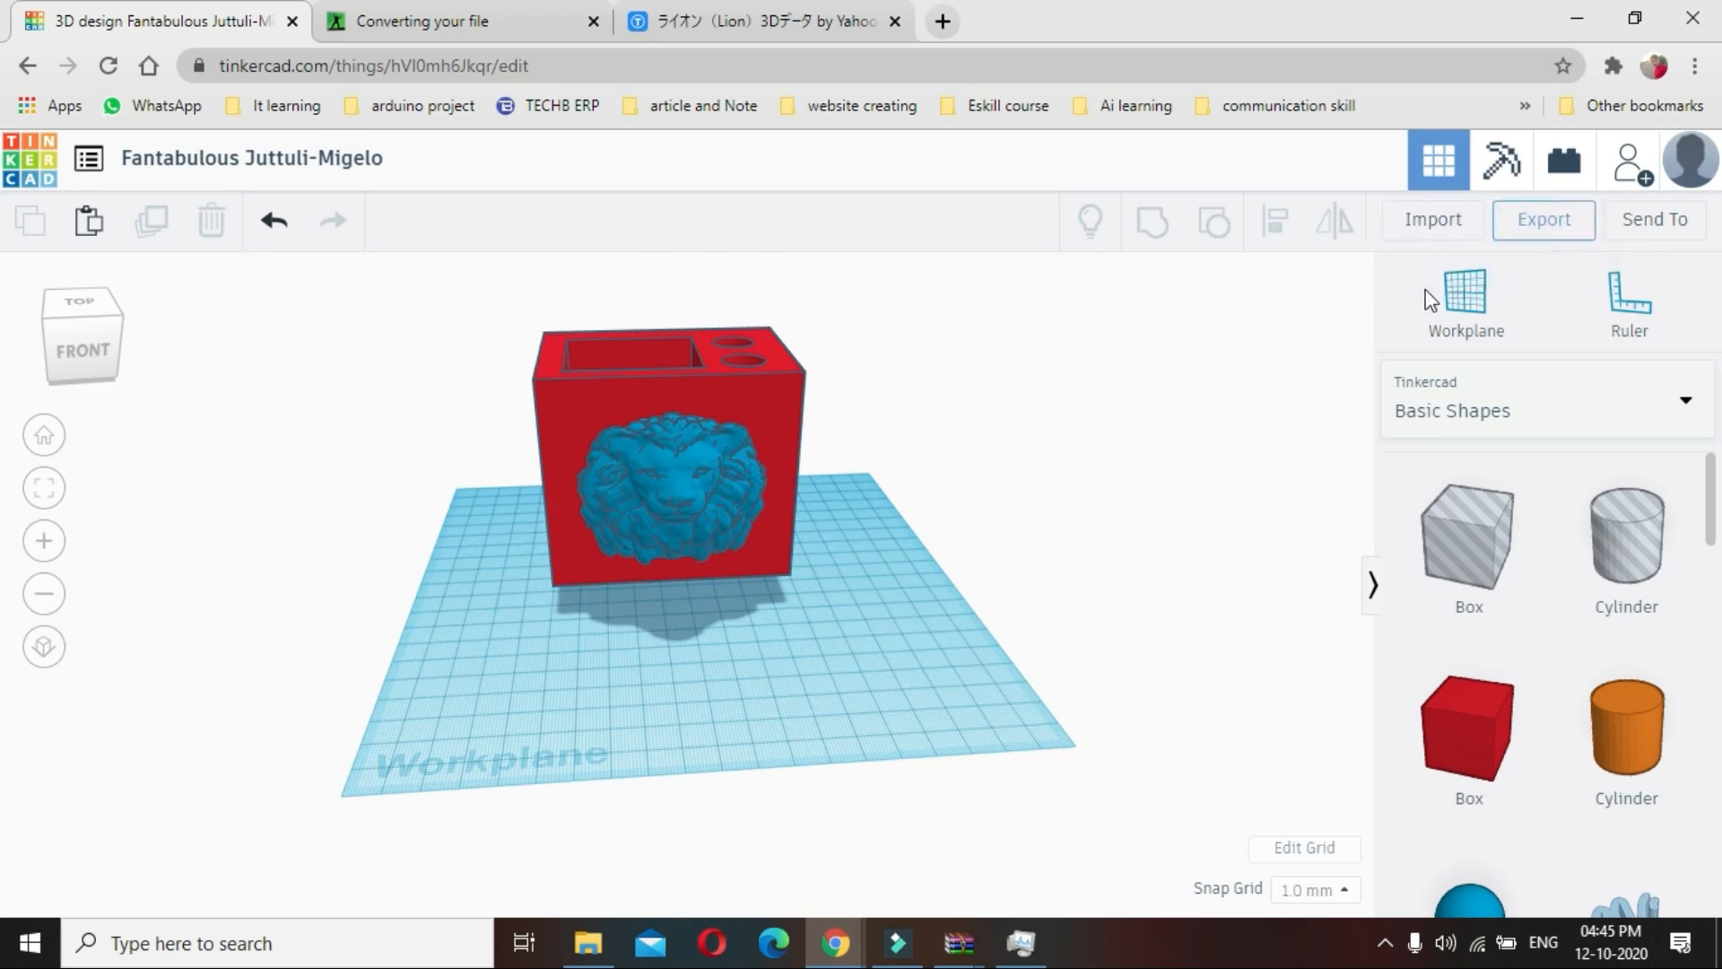
pyautogui.click(992, 504)
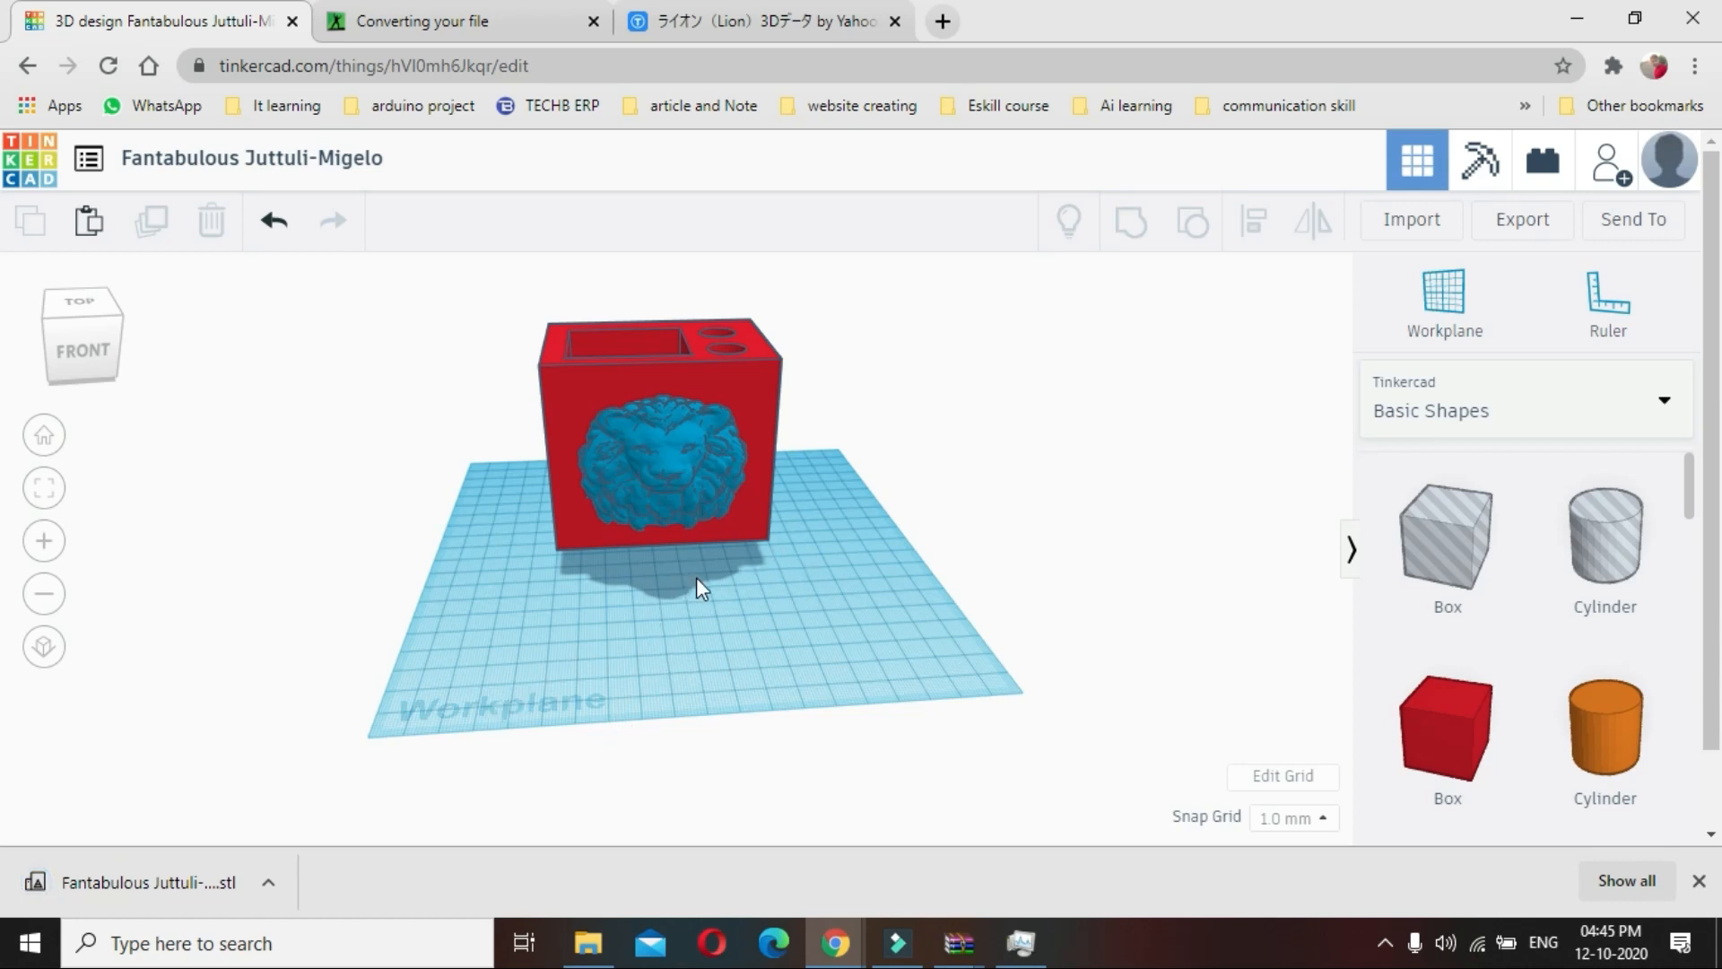
# Open the downloaded STL file in Print 3D, inspect the model from another angle, and close the preview
pyautogui.click(115, 874)
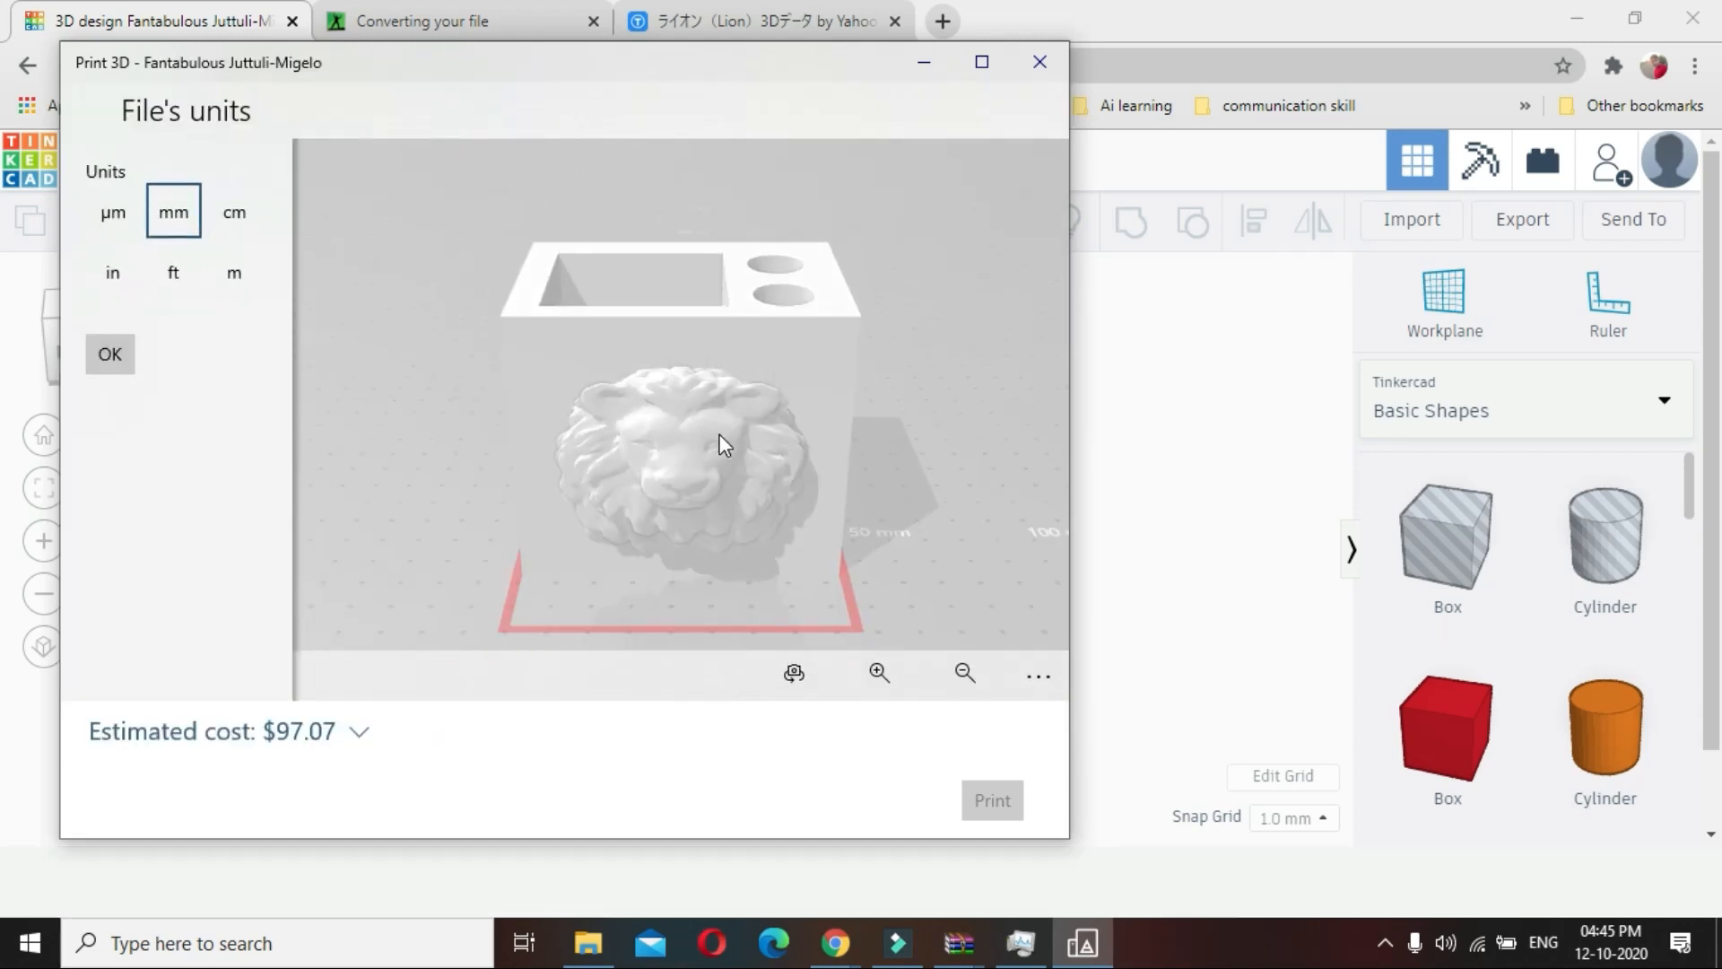
pyautogui.moveTo(845, 477); pyautogui.dragTo(545, 534)
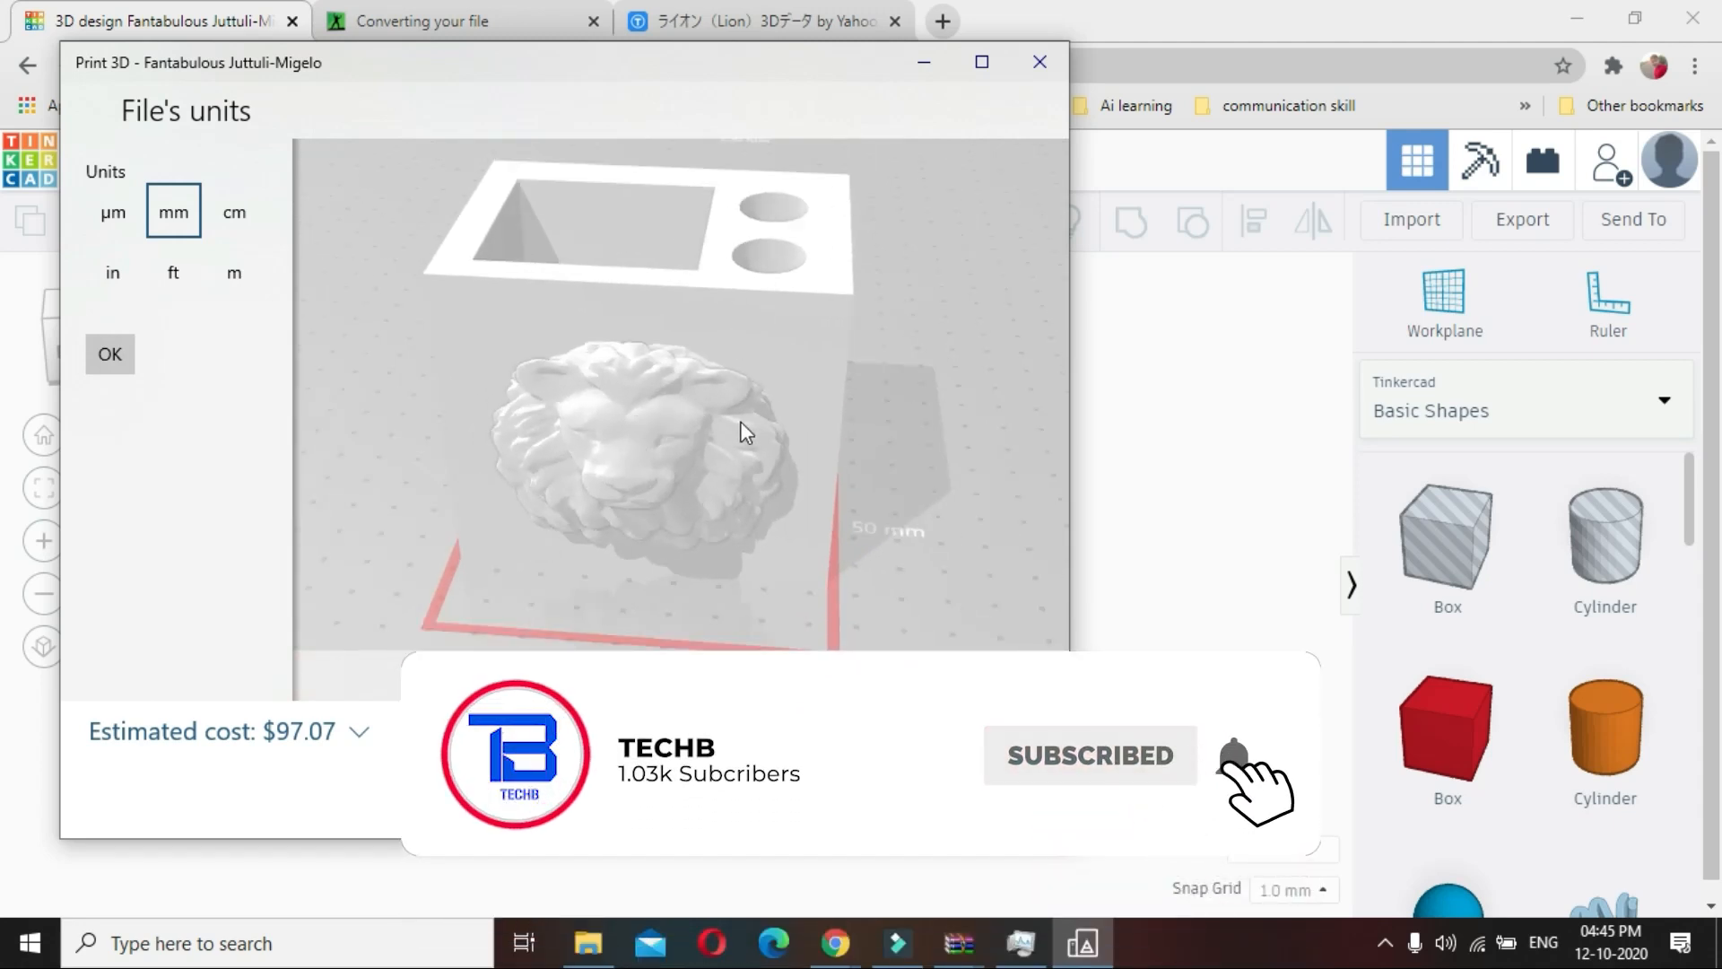
pyautogui.click(1043, 63)
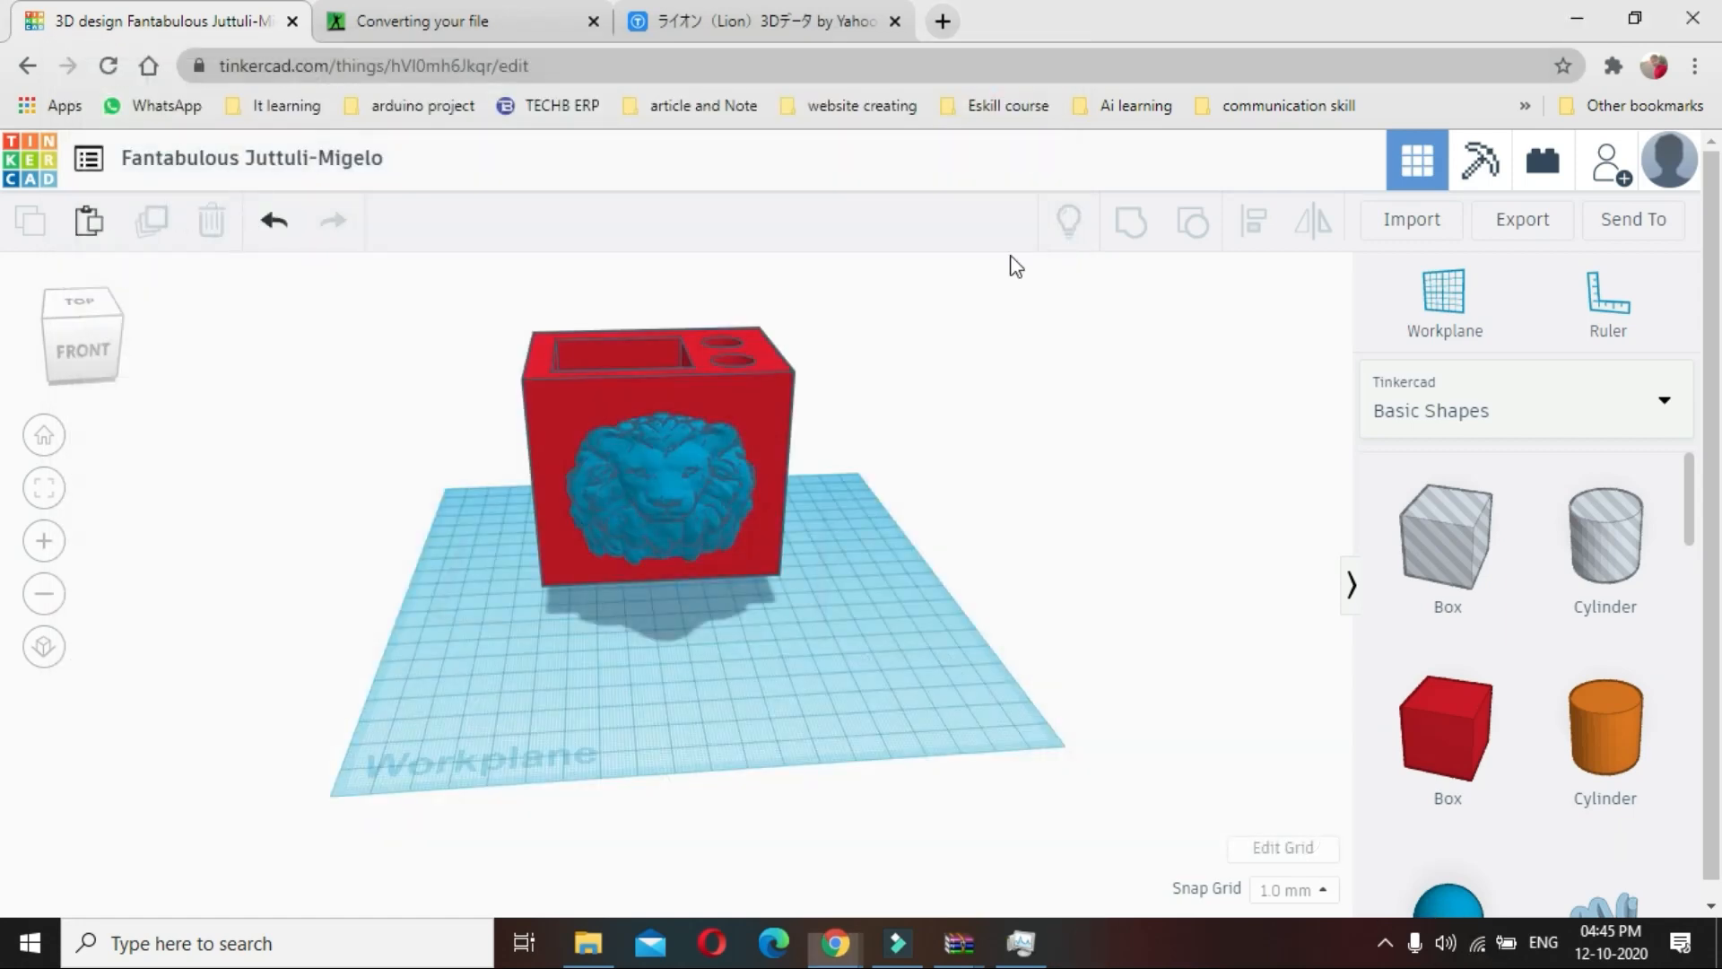